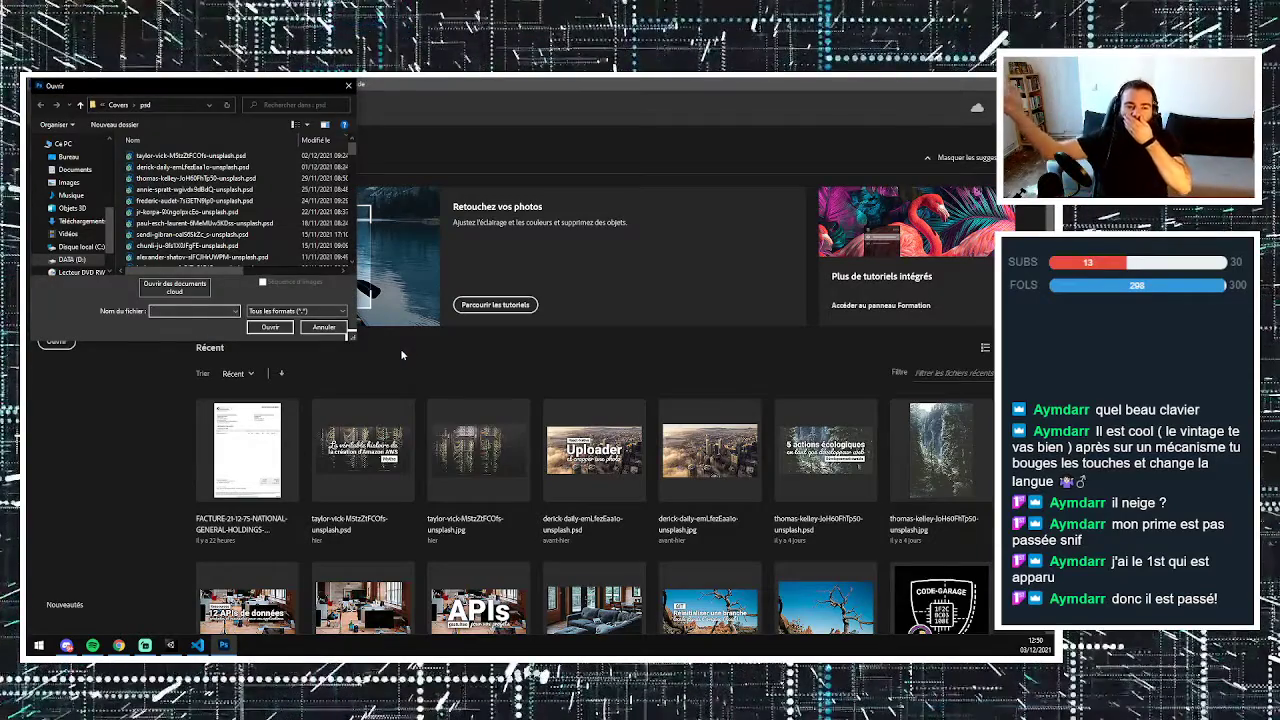
- Crop player-arm-1.png tightly around the brown arm and the fist, trimming the empty transparent area on every side
key("Escape")
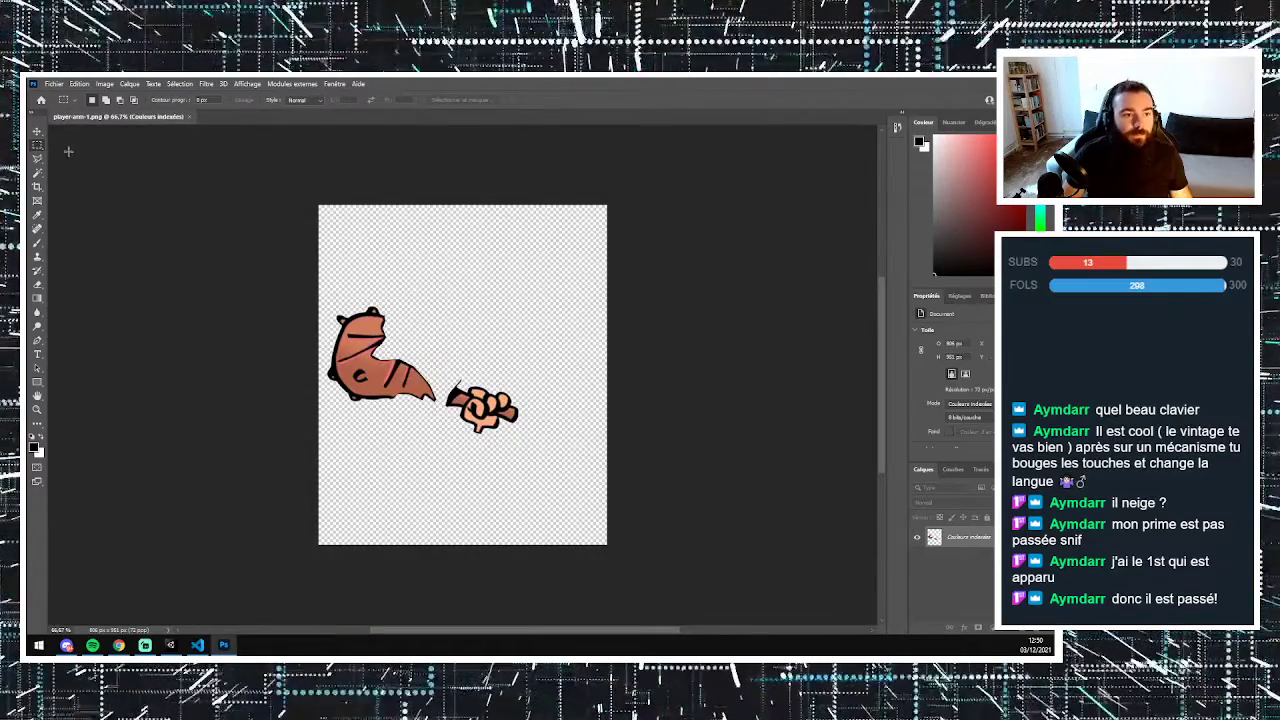
left_click(37, 187)
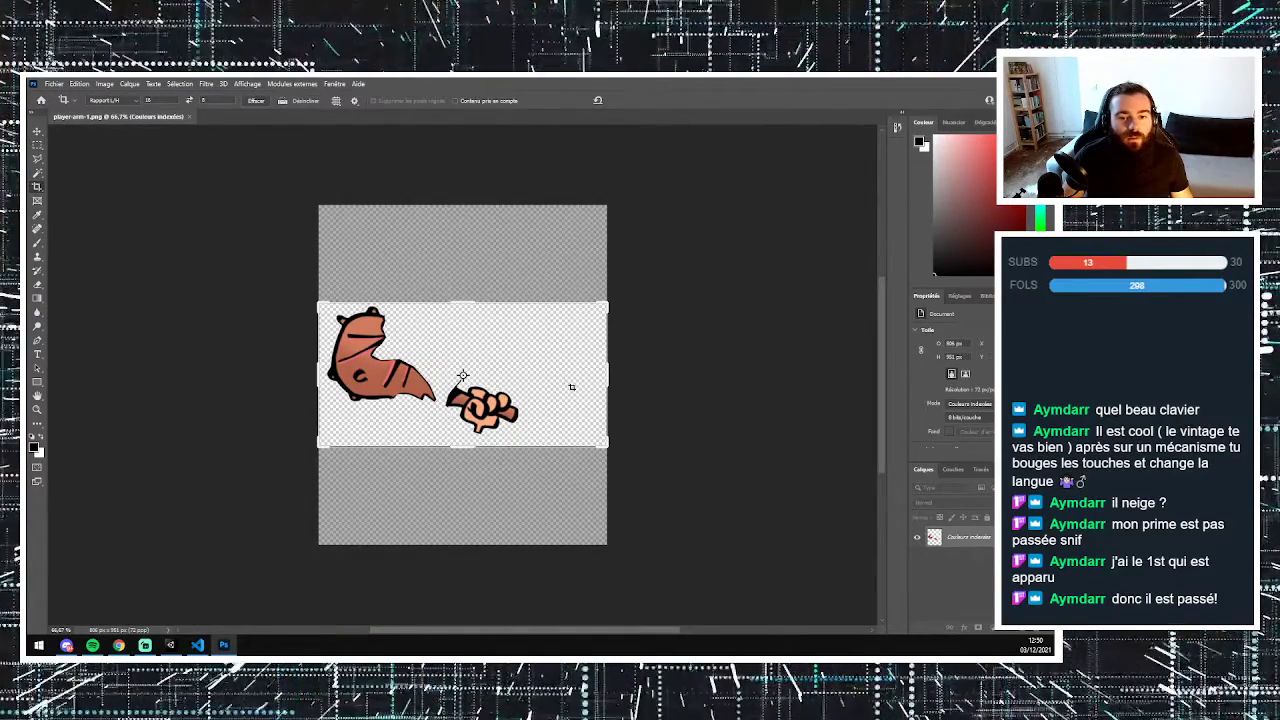
left_click_drag(617, 383, 571, 374)
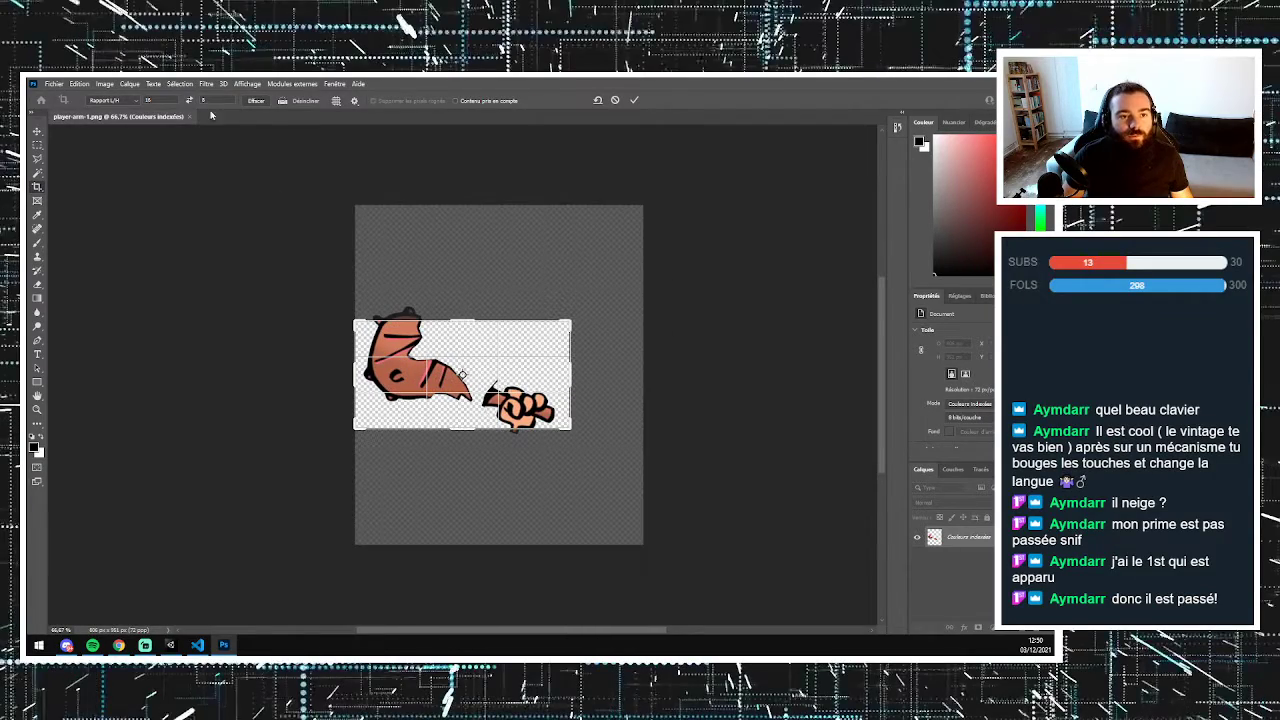
left_click_drag(461, 320, 462, 300)
left_click_drag(469, 438, 470, 451)
left_click_drag(570, 374, 559, 374)
left_click(634, 101)
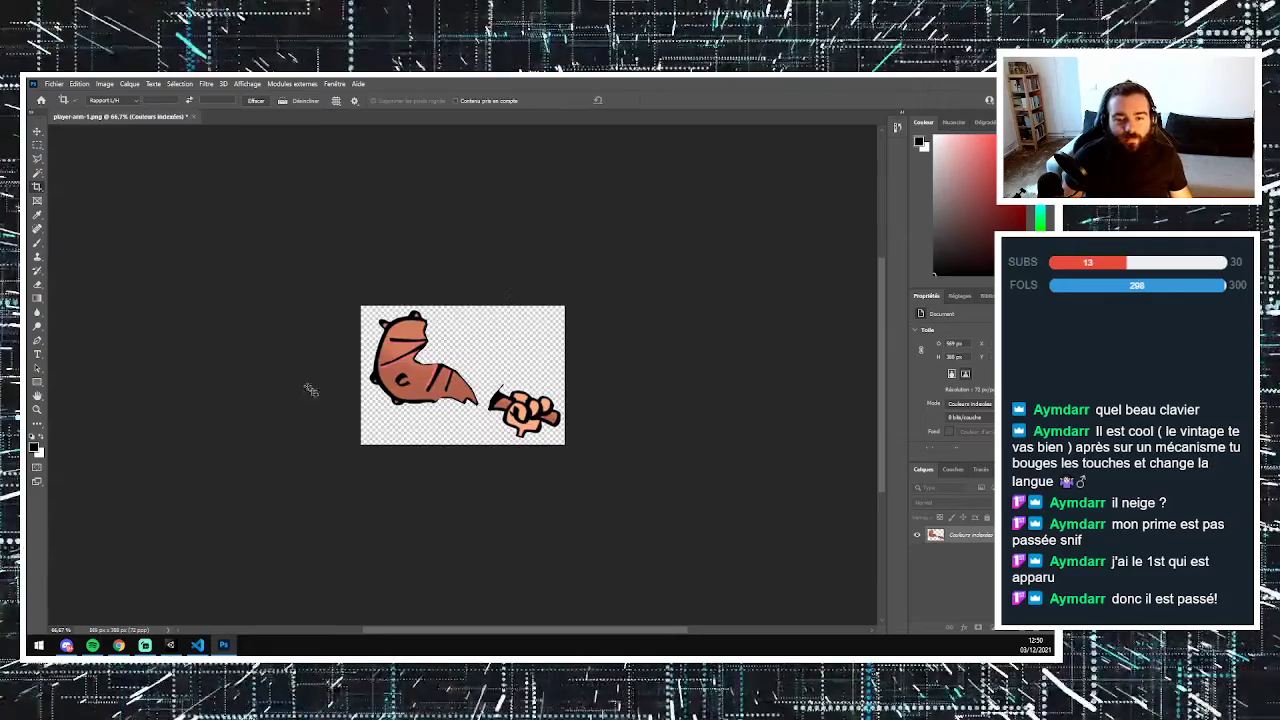
- Convert the image's colour mode from indexed colours to RGB
left_click_drag(460, 360, 500, 370)
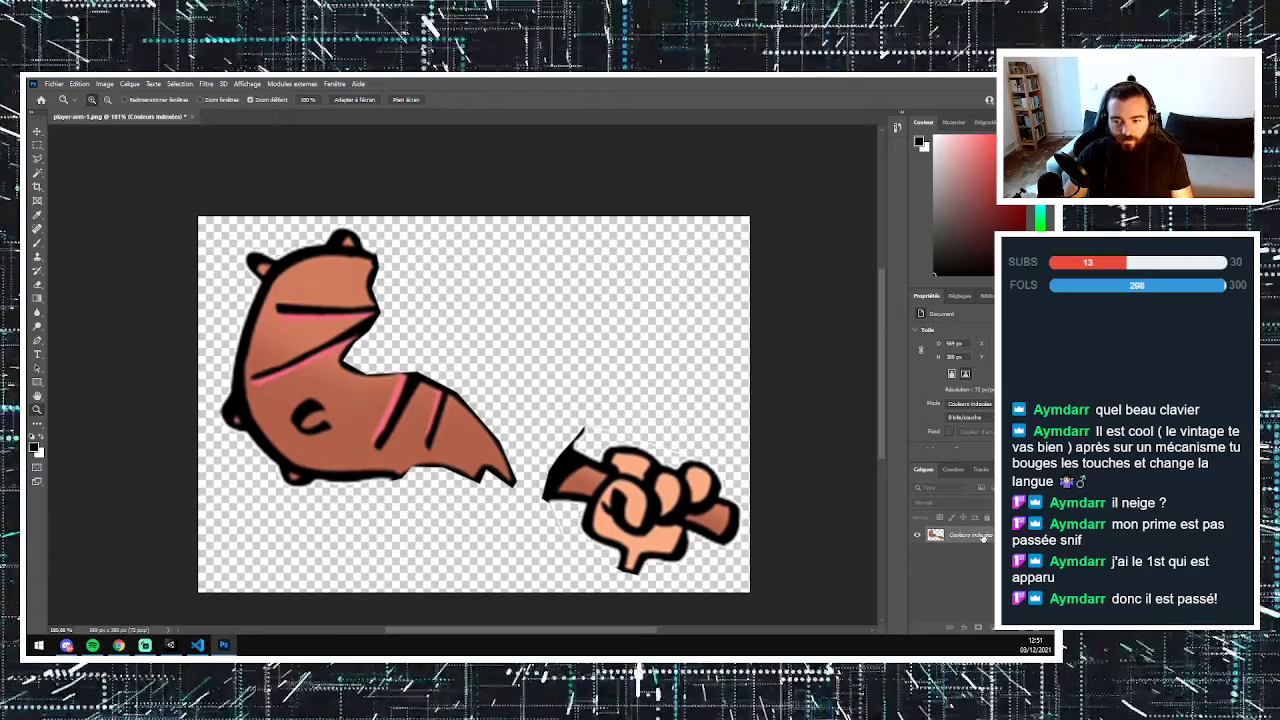
left_click(100, 85)
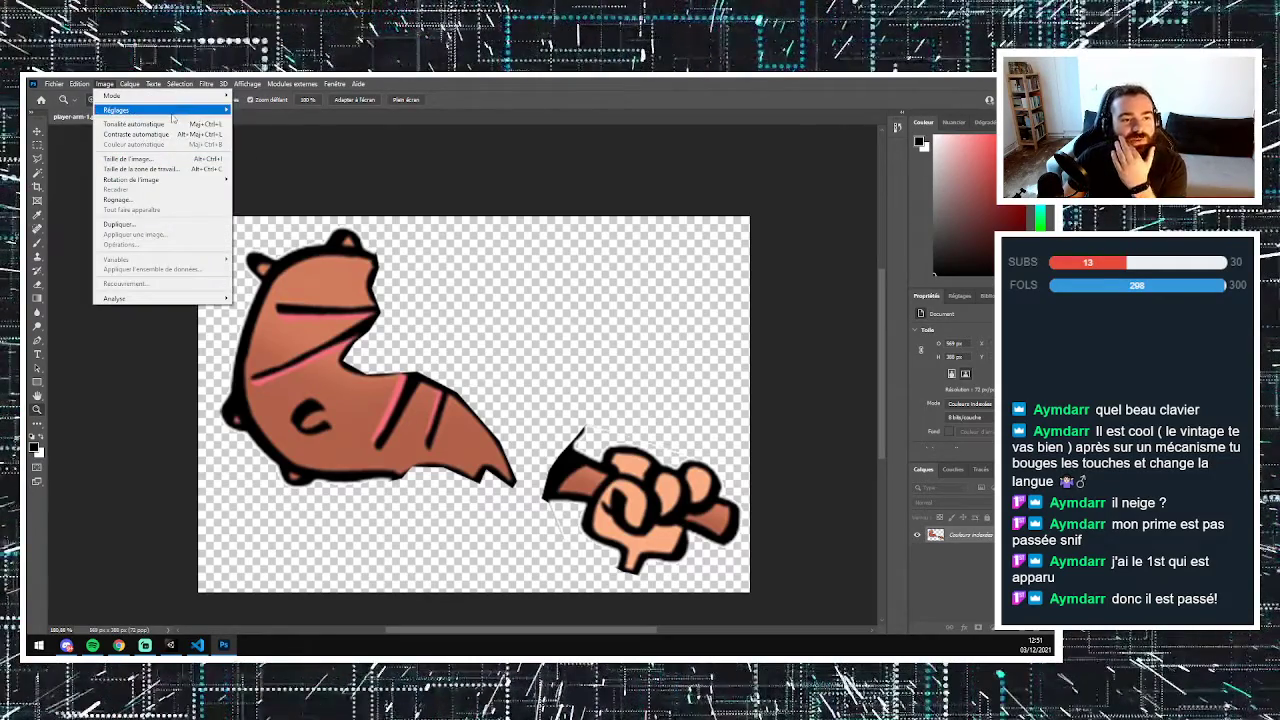
mouse_move(174, 118)
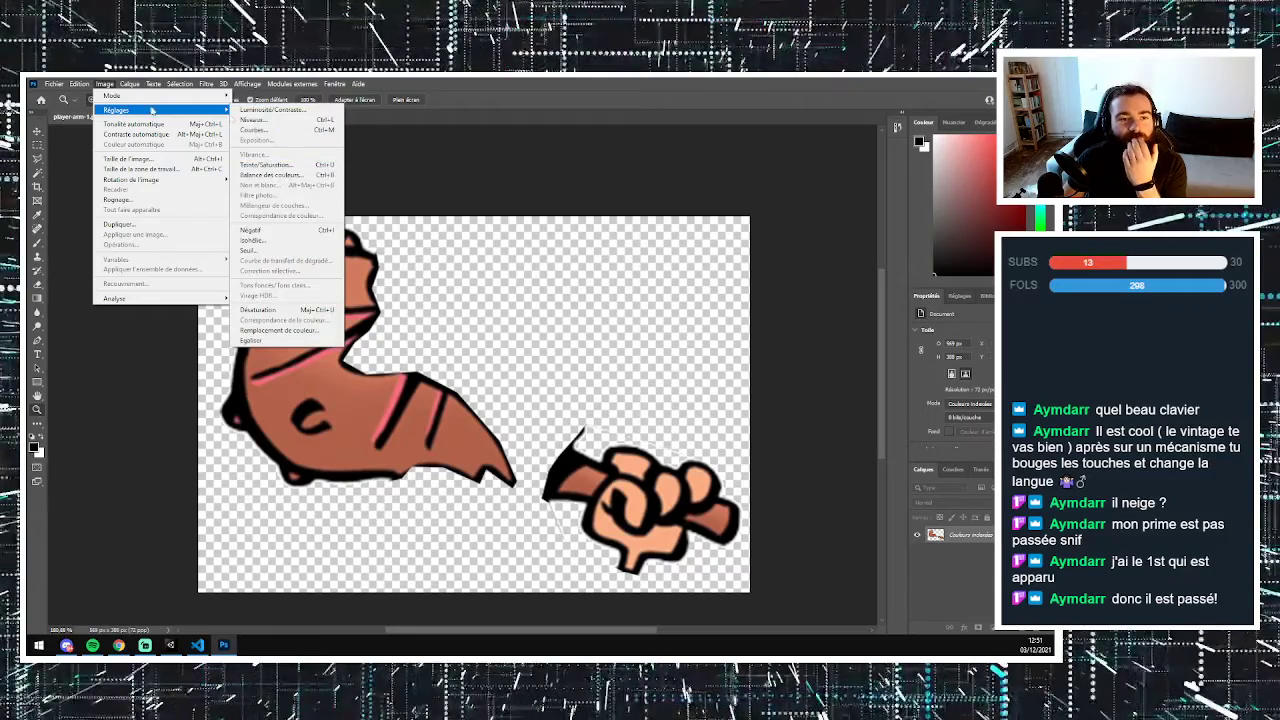
mouse_move(180, 95)
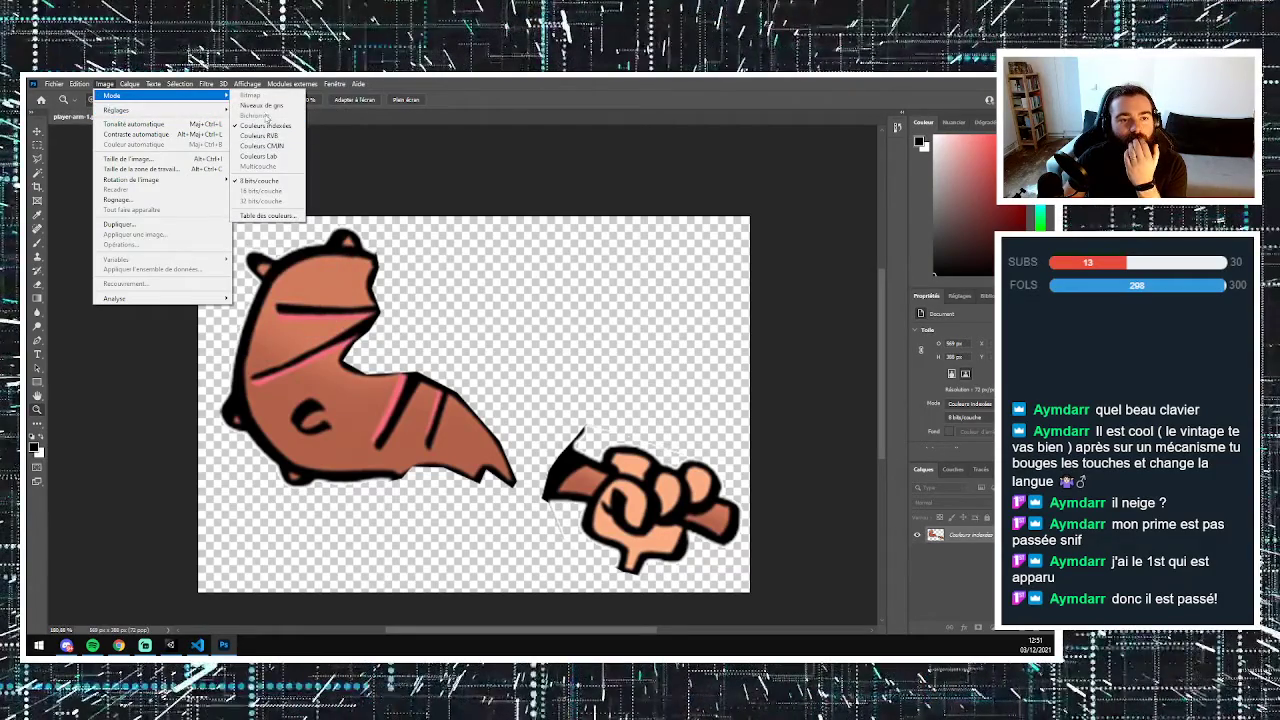
left_click(259, 135)
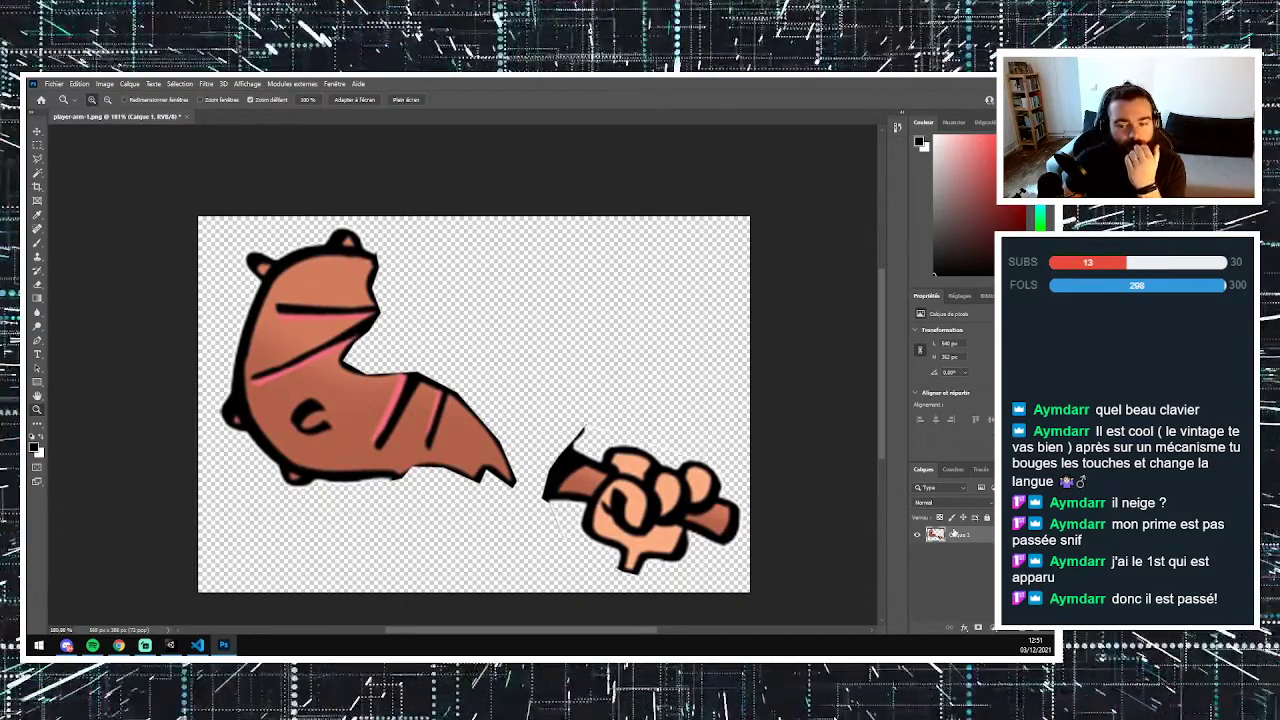
- Add a new layer above the artwork and sample the black of the arm's outline as the foreground colour
key("ctrl+shift+alt+n")
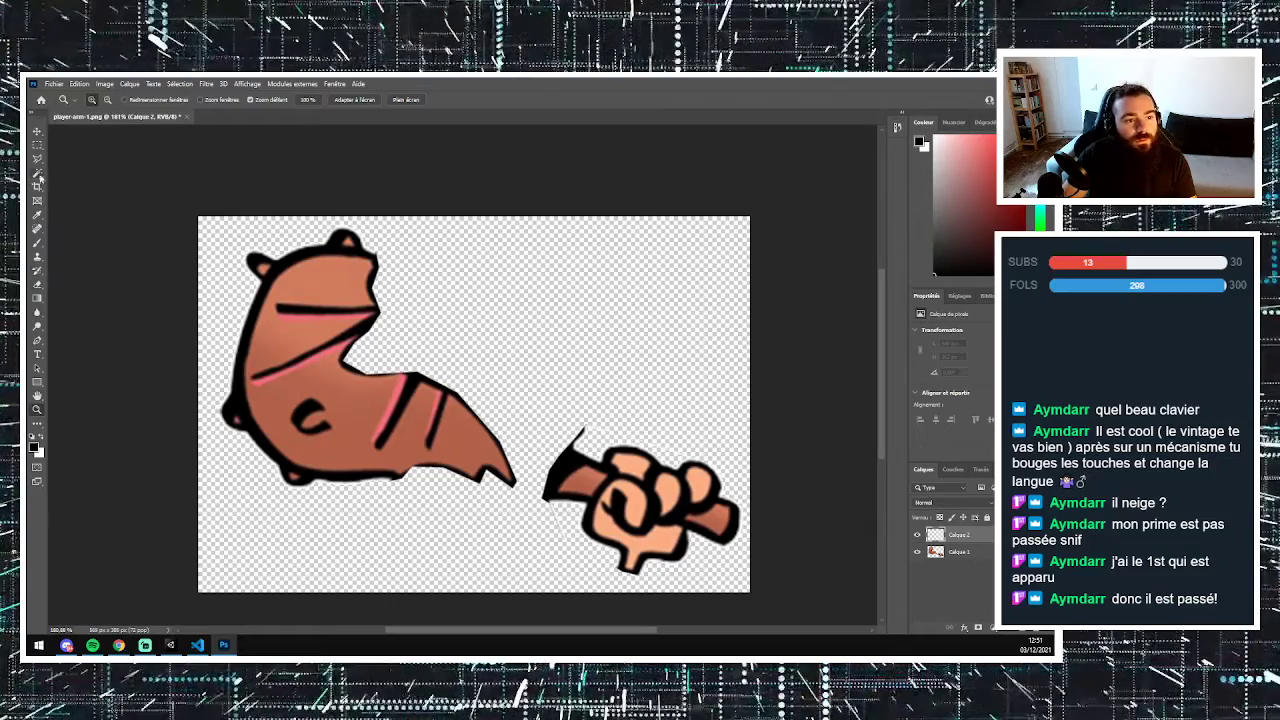
left_click(38, 215)
left_click(272, 259)
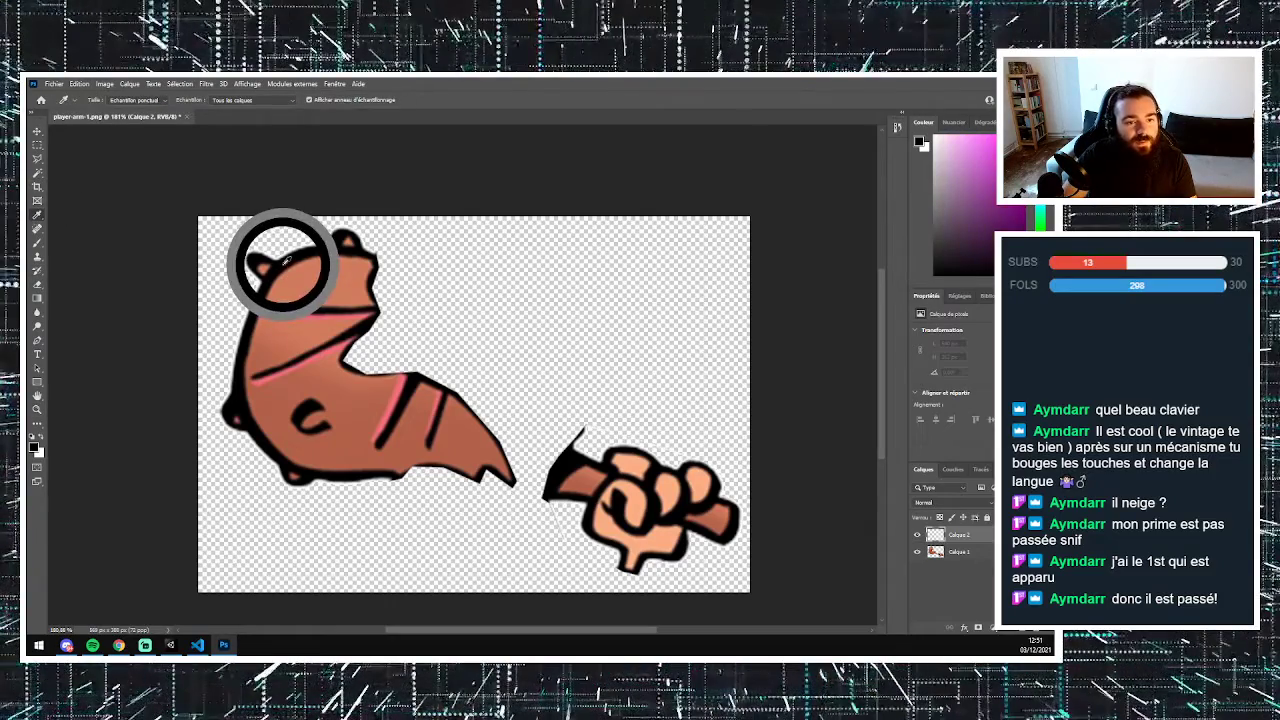
- With a 7 px black brush, paint the missing lower outline from the brown shape's underside across the gap to the fist
left_click(38, 243)
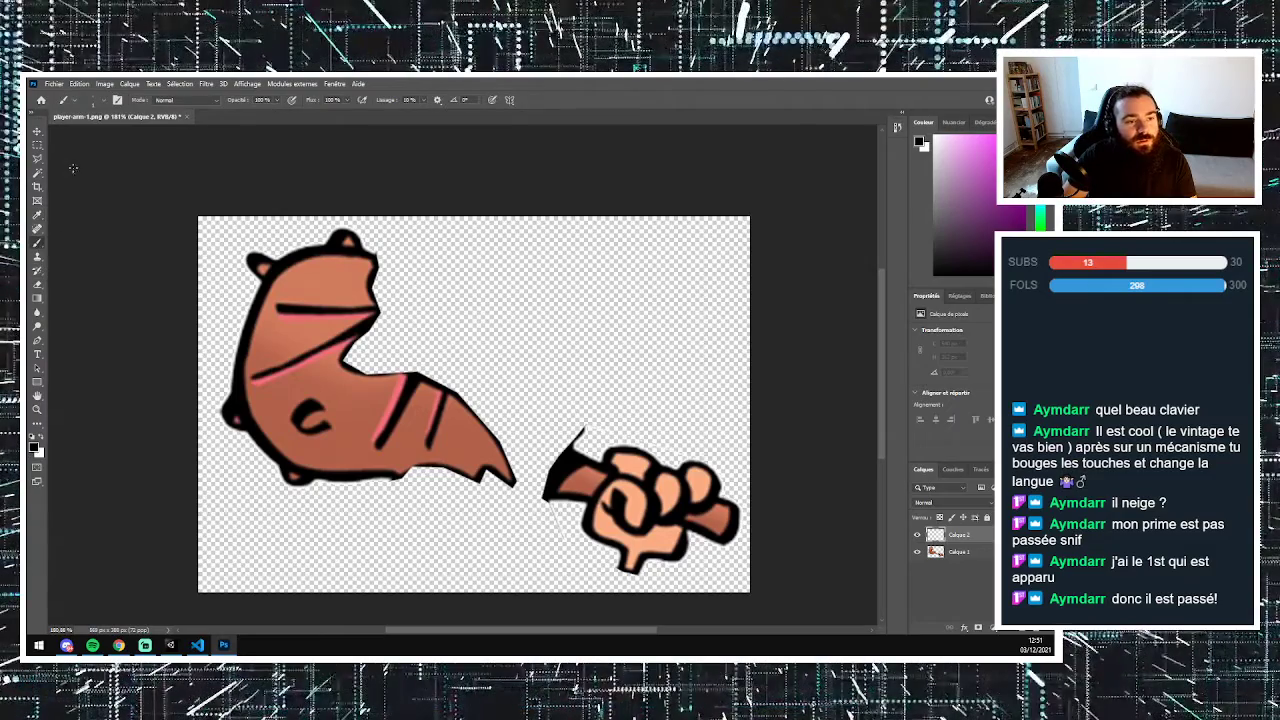
left_click(102, 102)
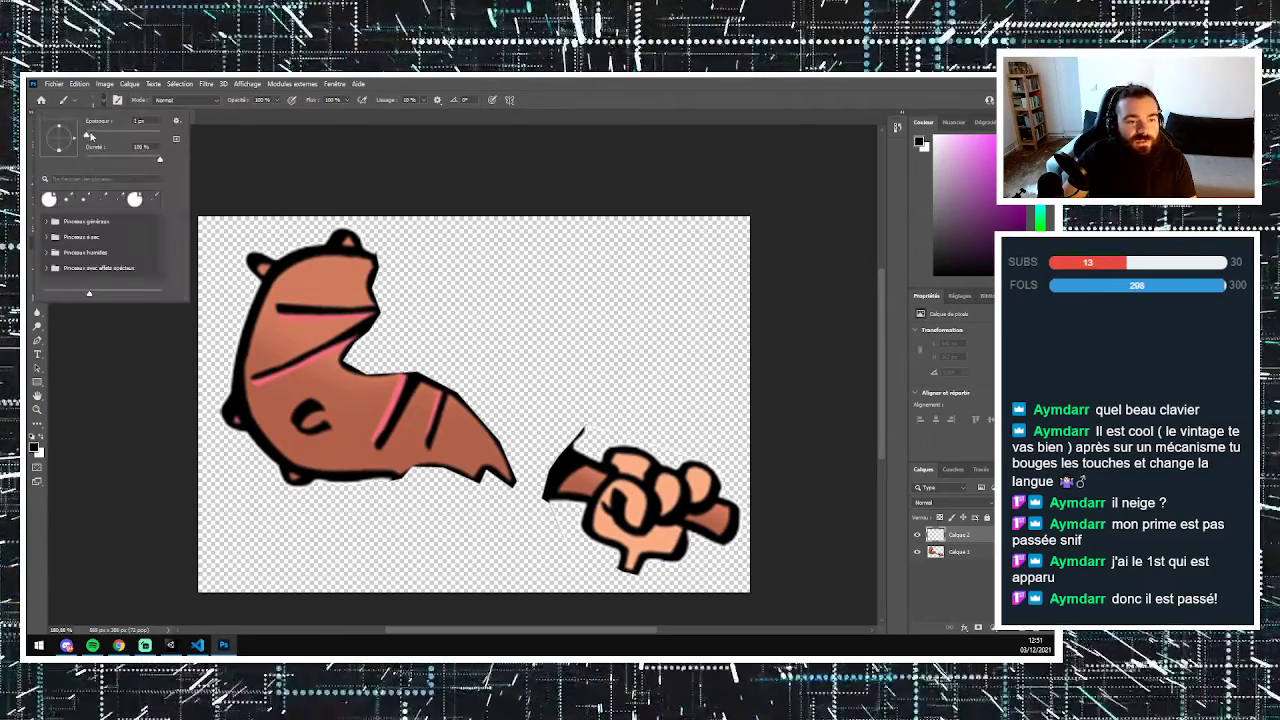
left_click_drag(88, 135, 92, 137)
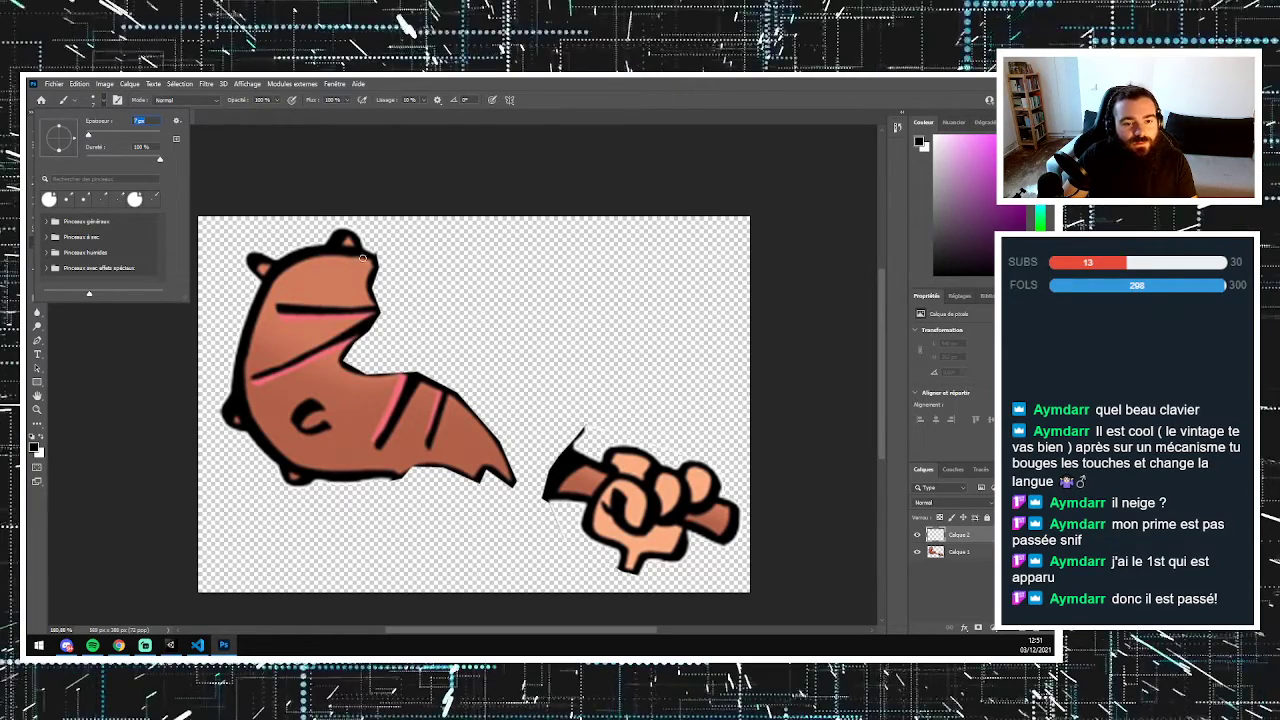
left_click(372, 474)
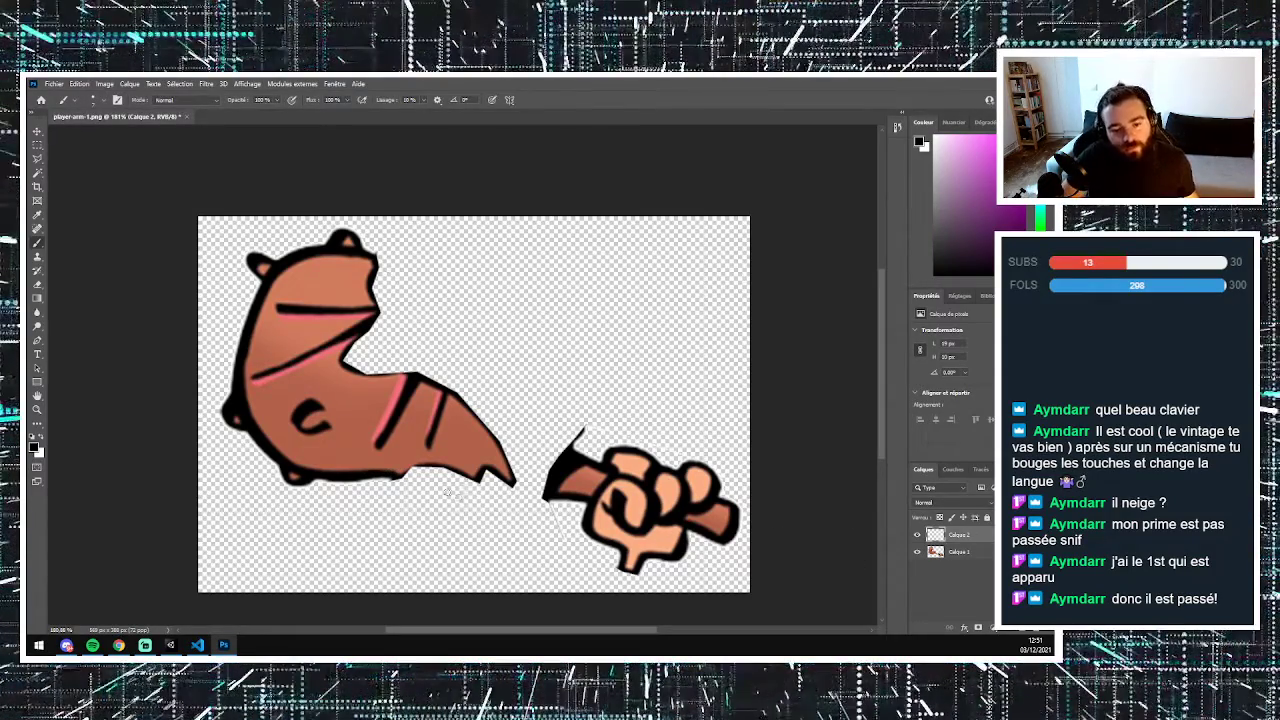
mouse_move(392, 475)
left_mouse_down()
mouse_move(440, 467)
mouse_move(479, 485)
left_mouse_up()
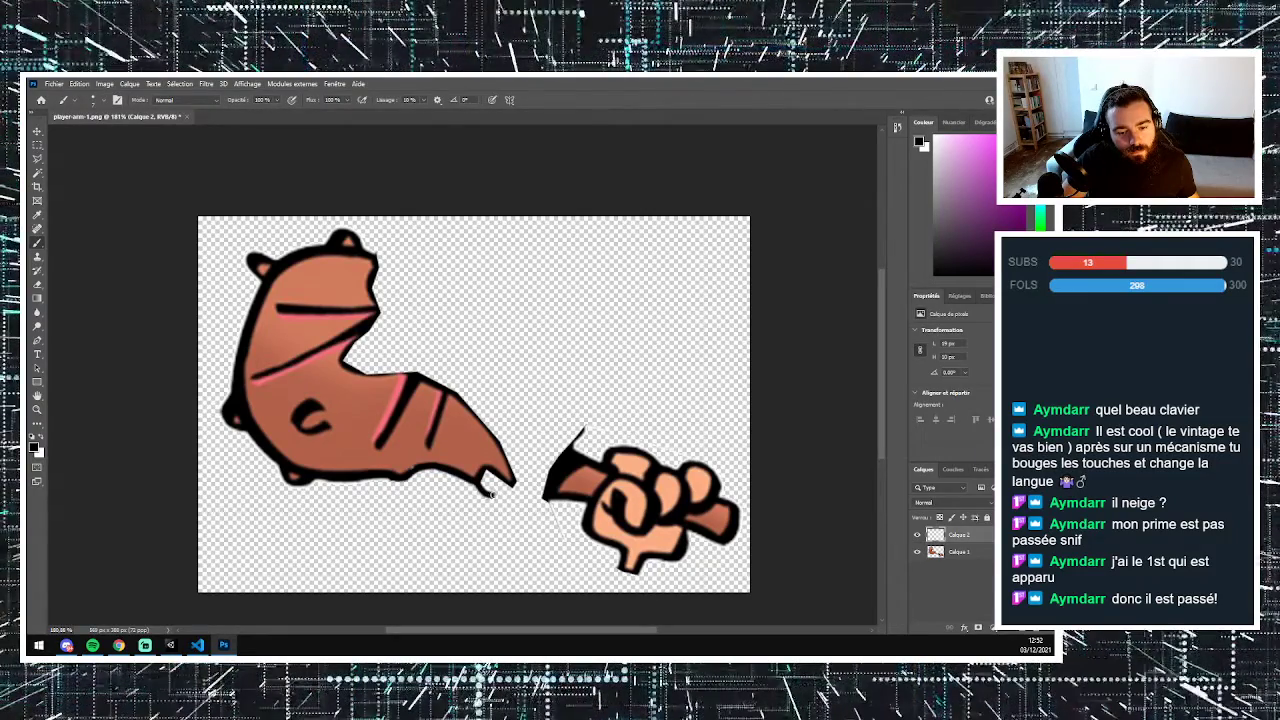
left_click_drag(497, 493, 580, 499)
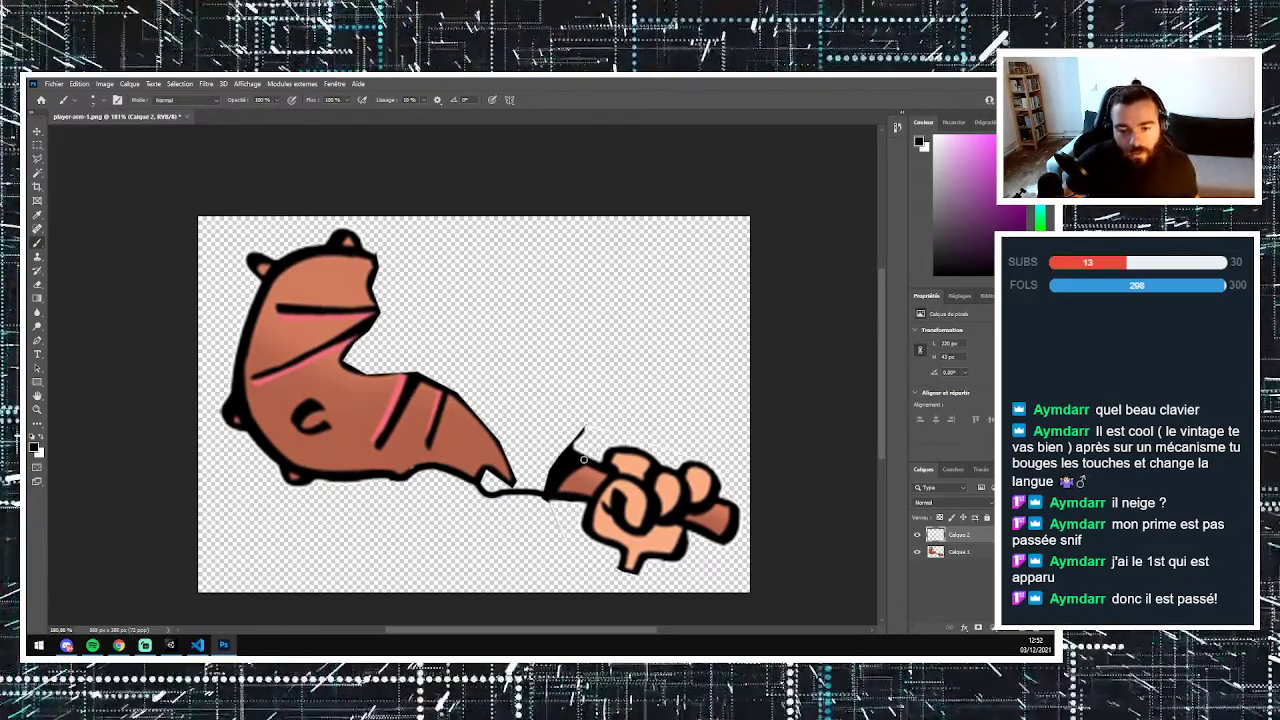
- Paint the upper outline from the wrist up to the top of the brown shape, with two small bumps closed along their base
mouse_move(575, 456)
left_mouse_down()
mouse_move(573, 418)
mouse_move(526, 421)
mouse_move(495, 370)
mouse_move(466, 365)
mouse_move(406, 270)
mouse_move(364, 252)
left_mouse_up()
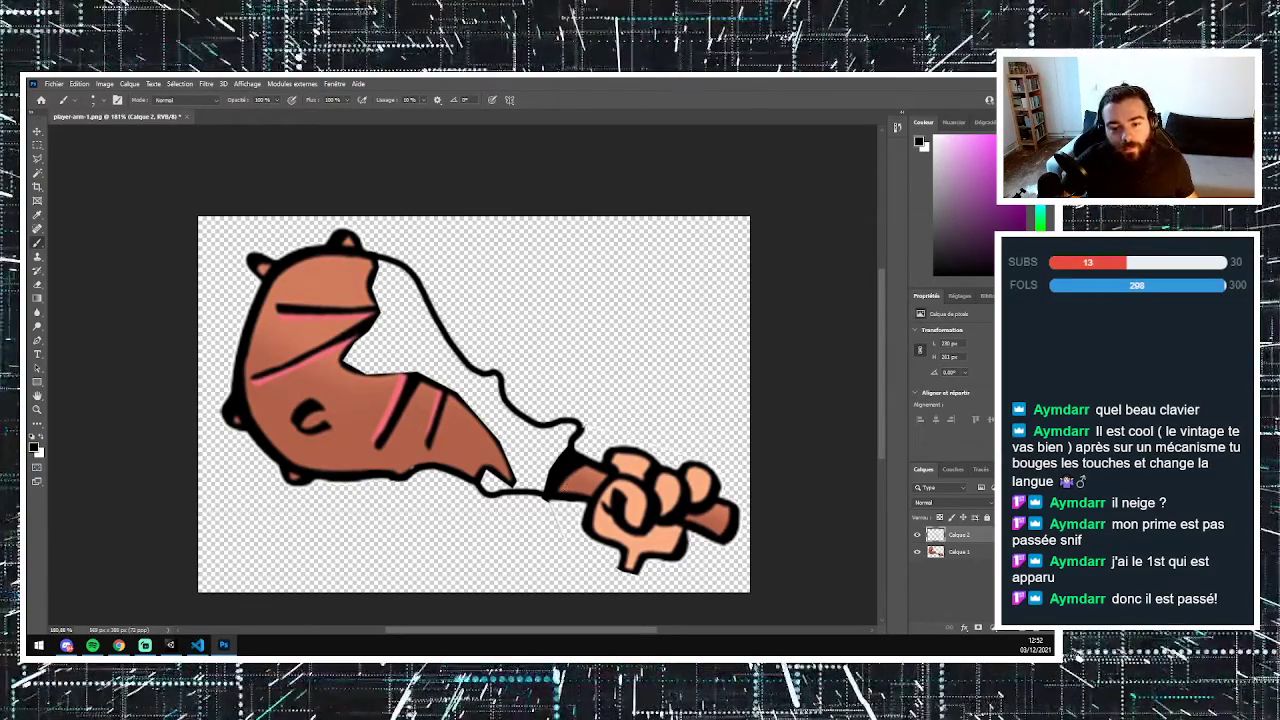
left_click_drag(548, 489, 573, 474)
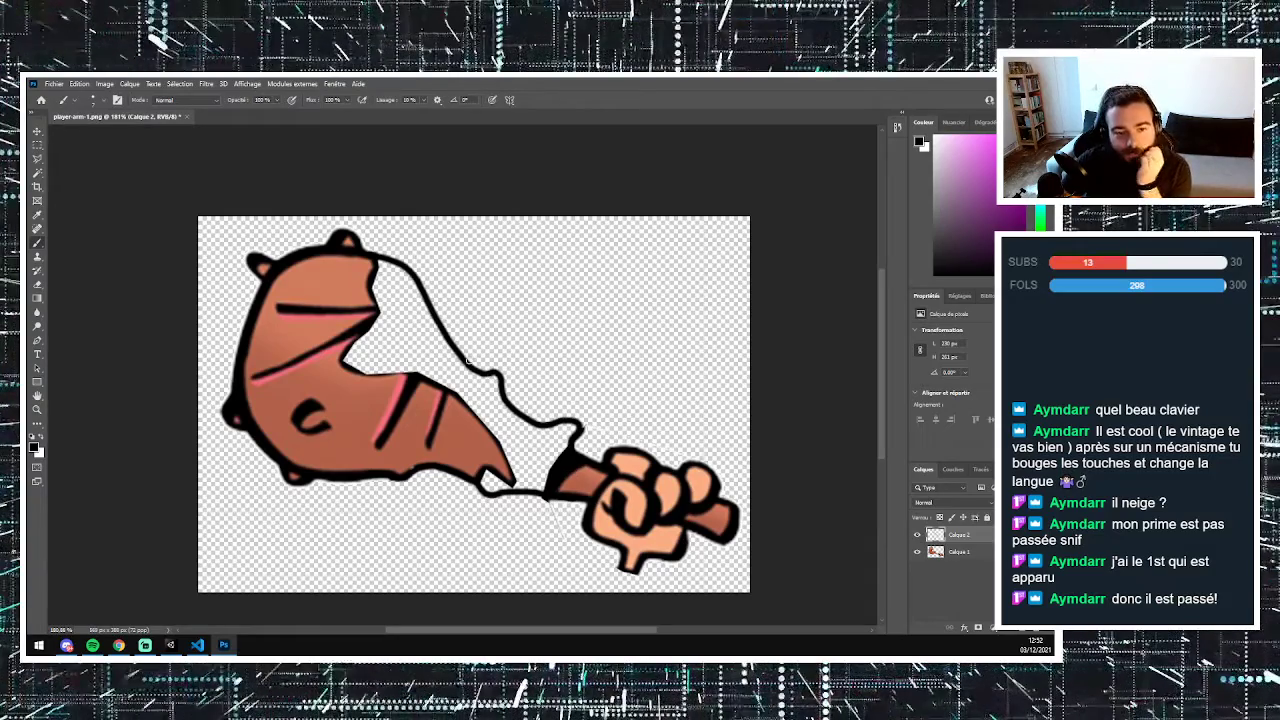
mouse_move(482, 375)
left_mouse_down()
mouse_move(530, 424)
mouse_move(605, 467)
left_mouse_up()
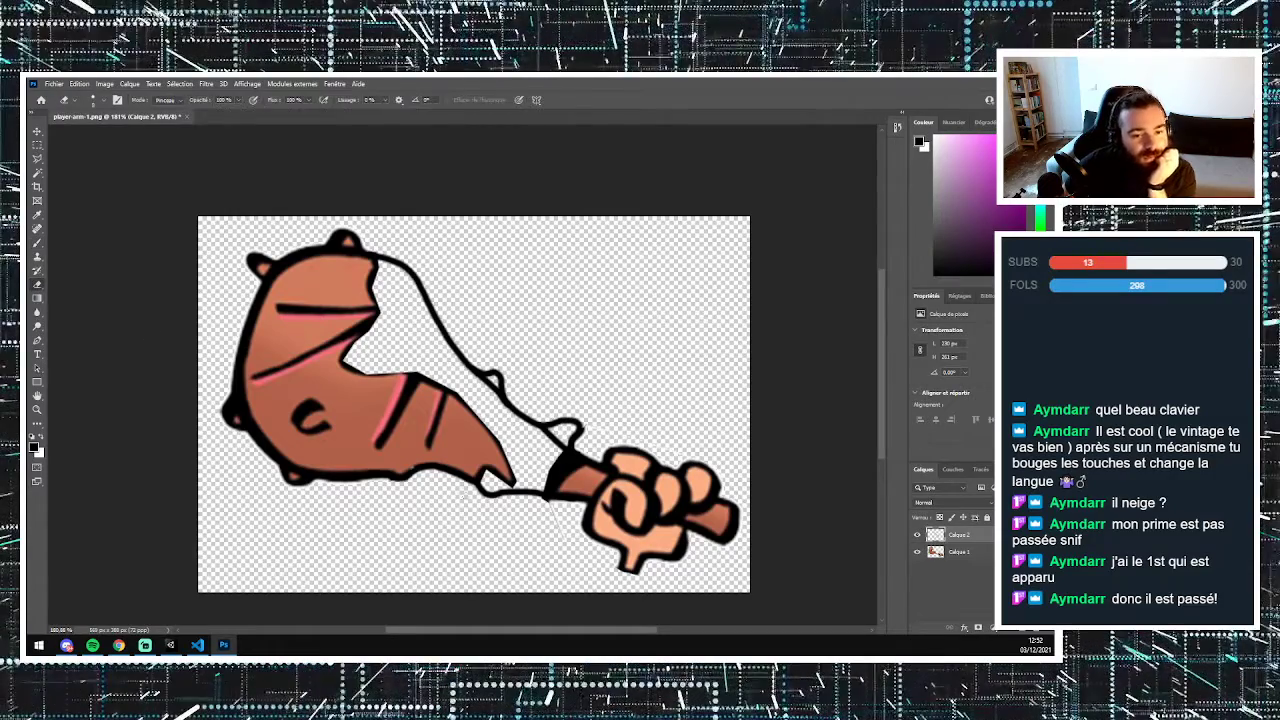
- With a 17 px eraser, remove the inner black stripes, torn edges and black wrist patch from the original artwork layer
left_click(97, 102)
left_click_drag(90, 135, 92, 135)
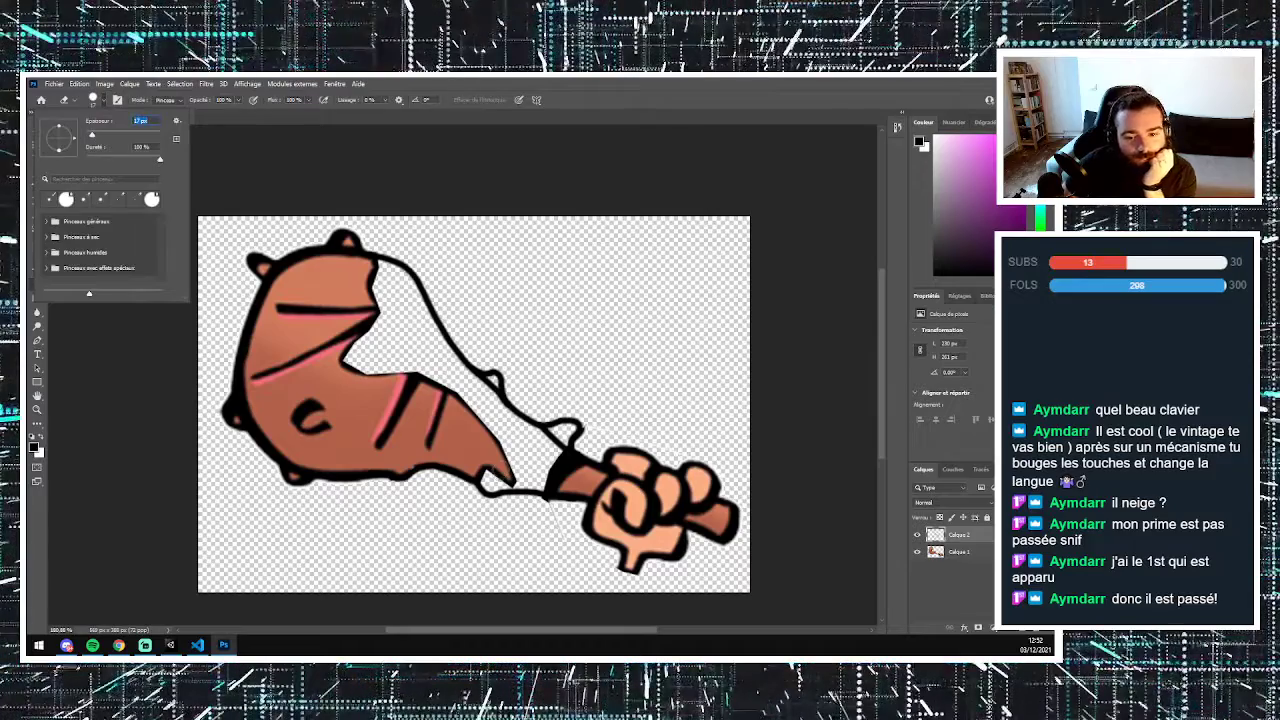
key("Return")
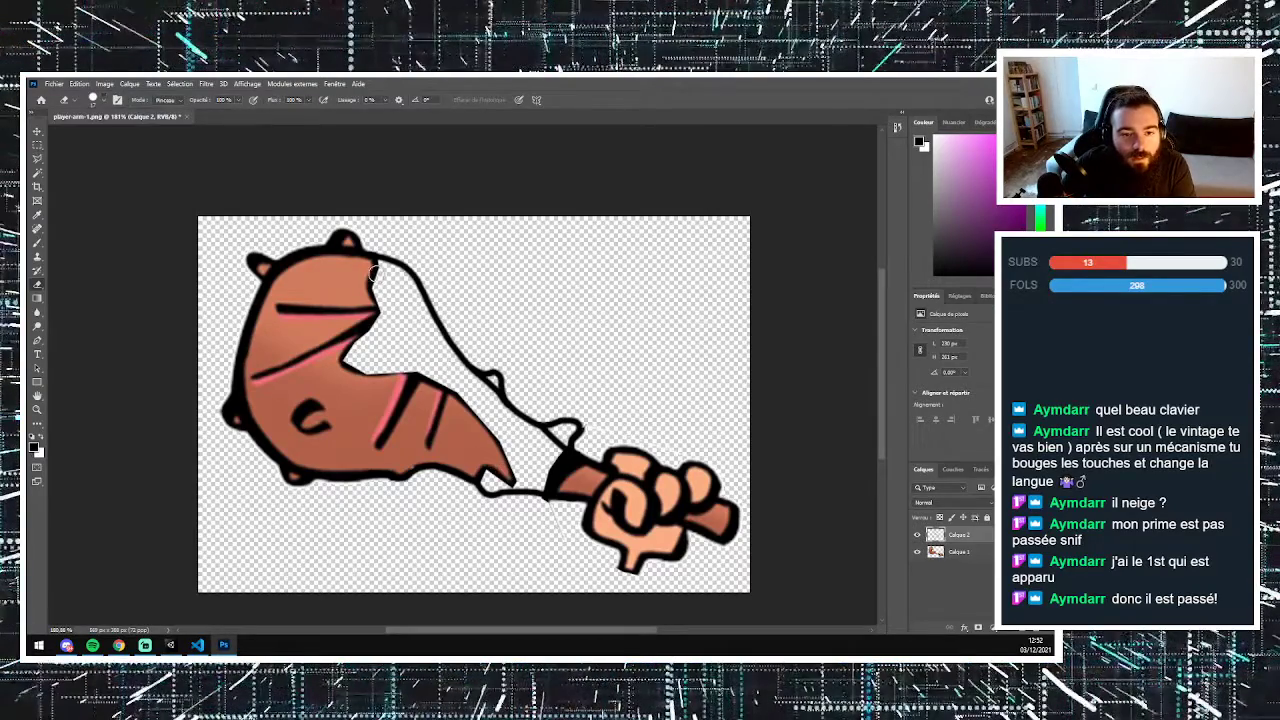
left_click(968, 553)
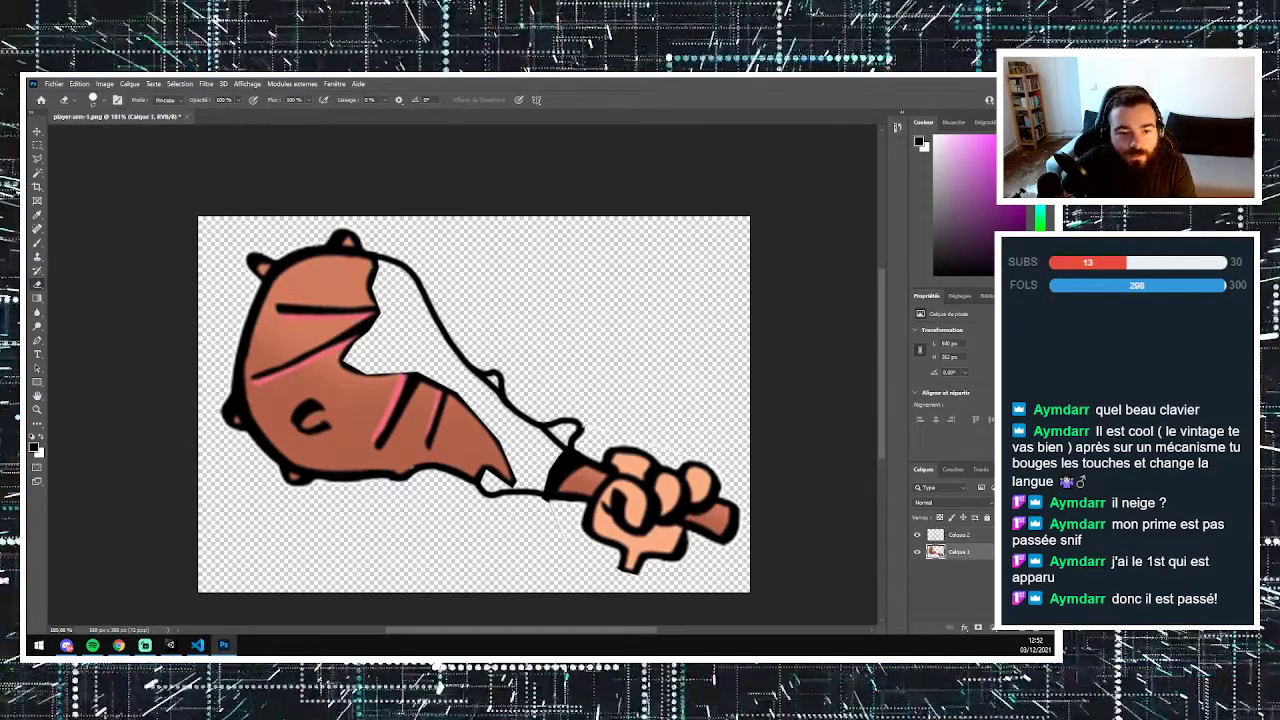
mouse_move(372, 268)
left_mouse_down()
mouse_move(373, 312)
mouse_move(278, 310)
mouse_move(362, 318)
mouse_move(256, 378)
mouse_move(342, 338)
mouse_move(352, 372)
mouse_move(405, 374)
mouse_move(410, 392)
mouse_move(380, 446)
mouse_move(424, 384)
mouse_move(472, 414)
mouse_move(514, 482)
mouse_move(508, 466)
mouse_move(480, 474)
left_mouse_up()
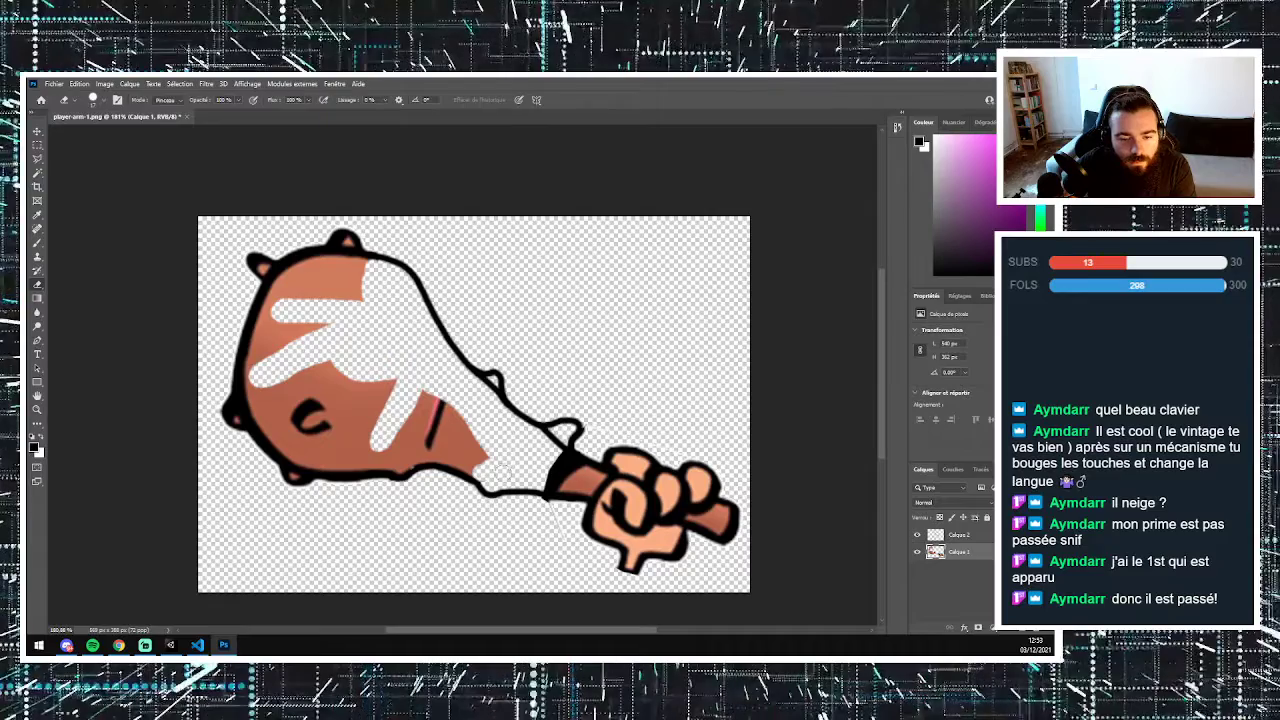
left_click_drag(446, 400, 428, 442)
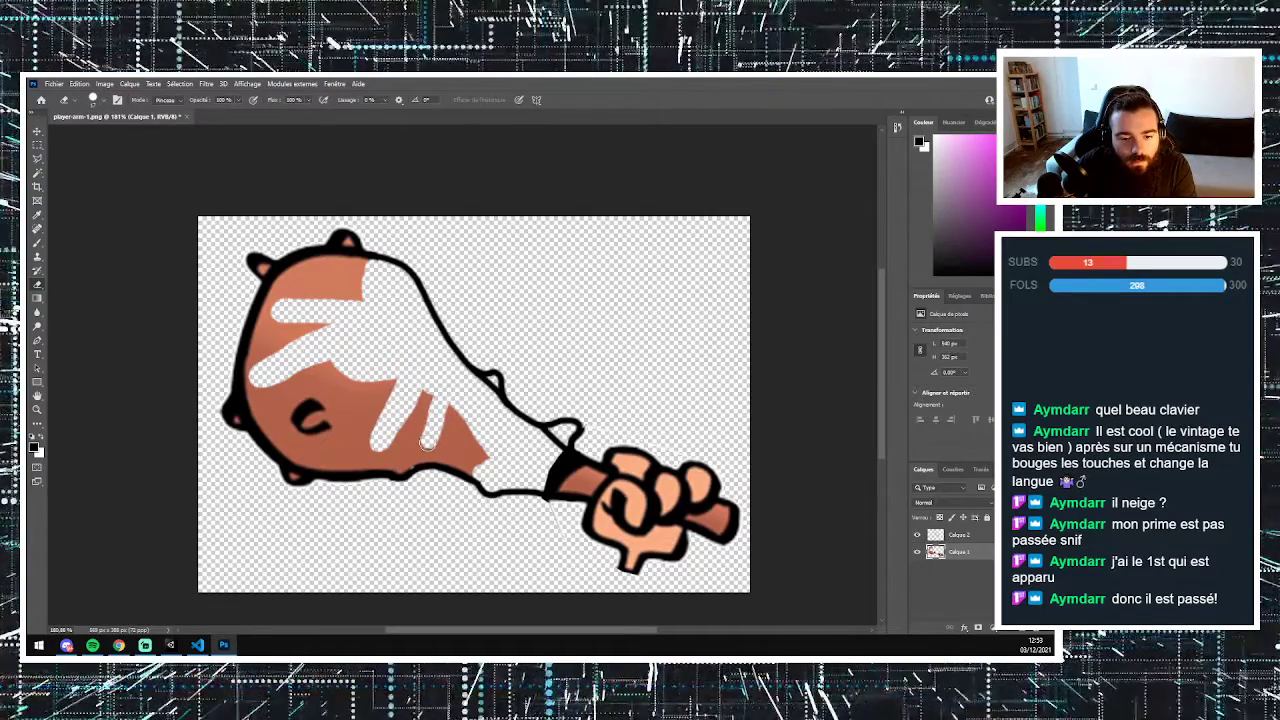
mouse_move(547, 484)
left_mouse_down()
mouse_move(575, 469)
mouse_move(558, 458)
left_mouse_up()
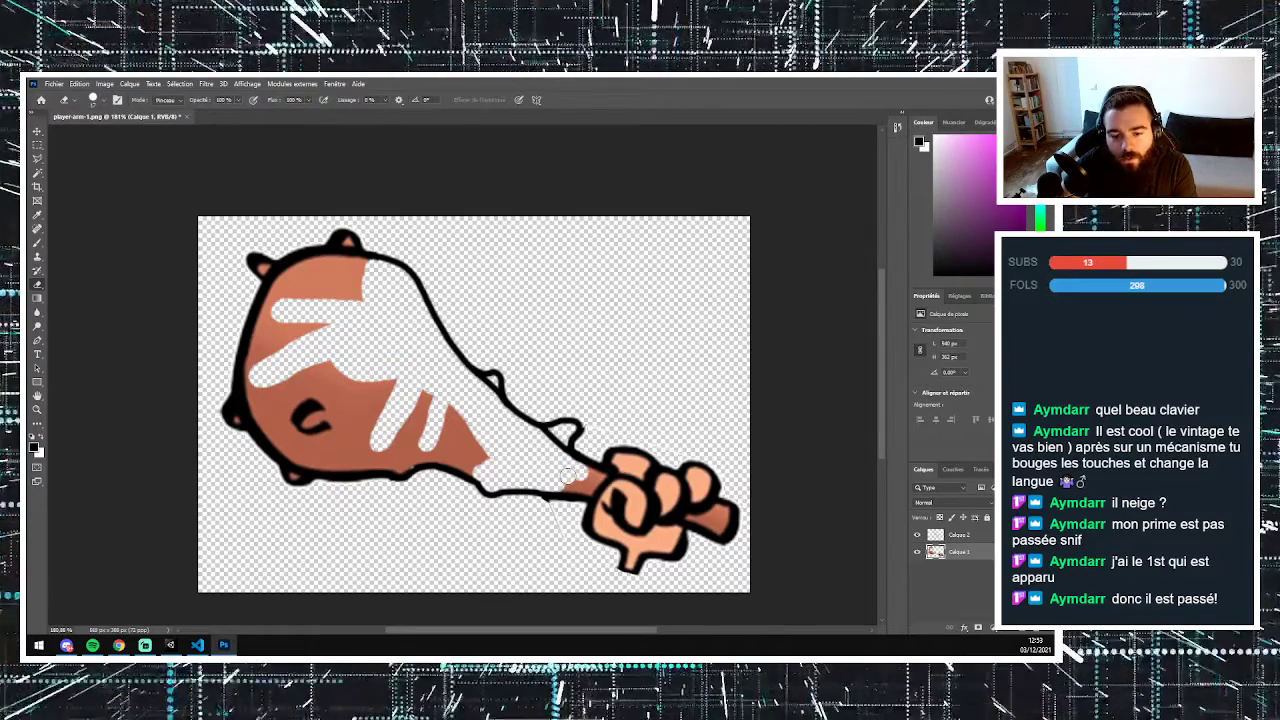
- Sample the brown skin colour beside the erased area and add a new layer beneath the original artwork
left_click(37, 215)
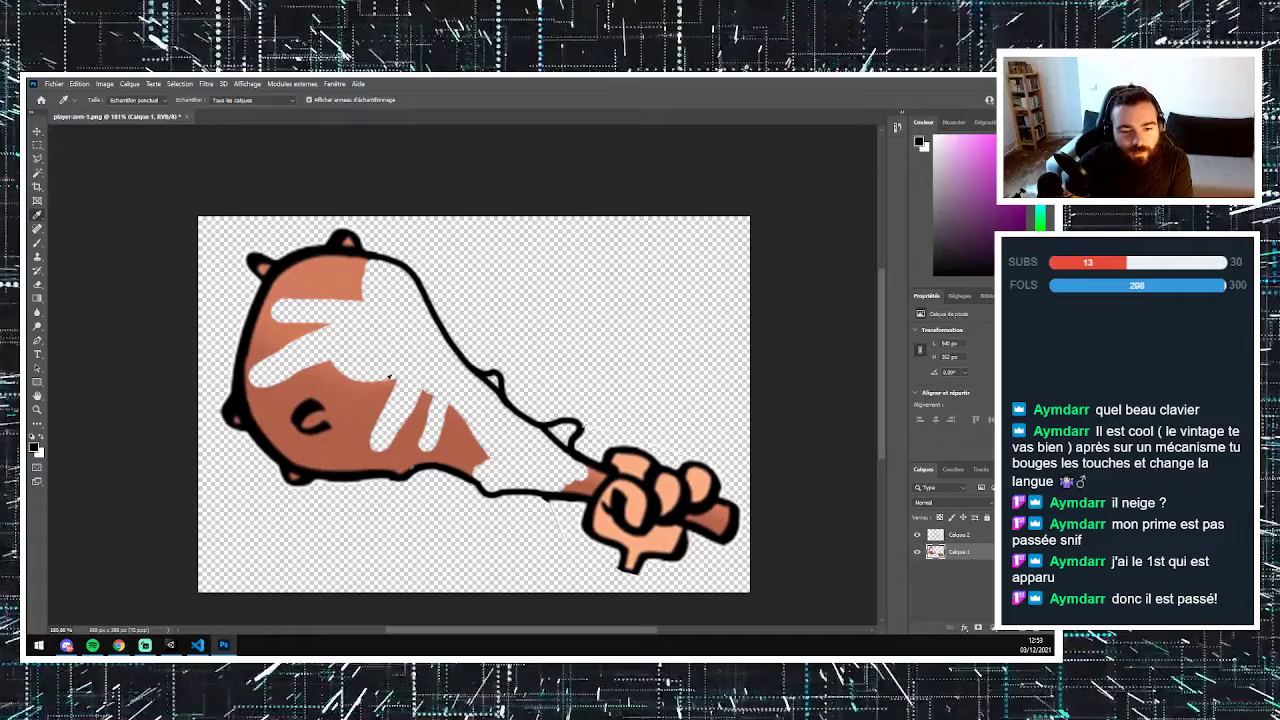
left_click(388, 380)
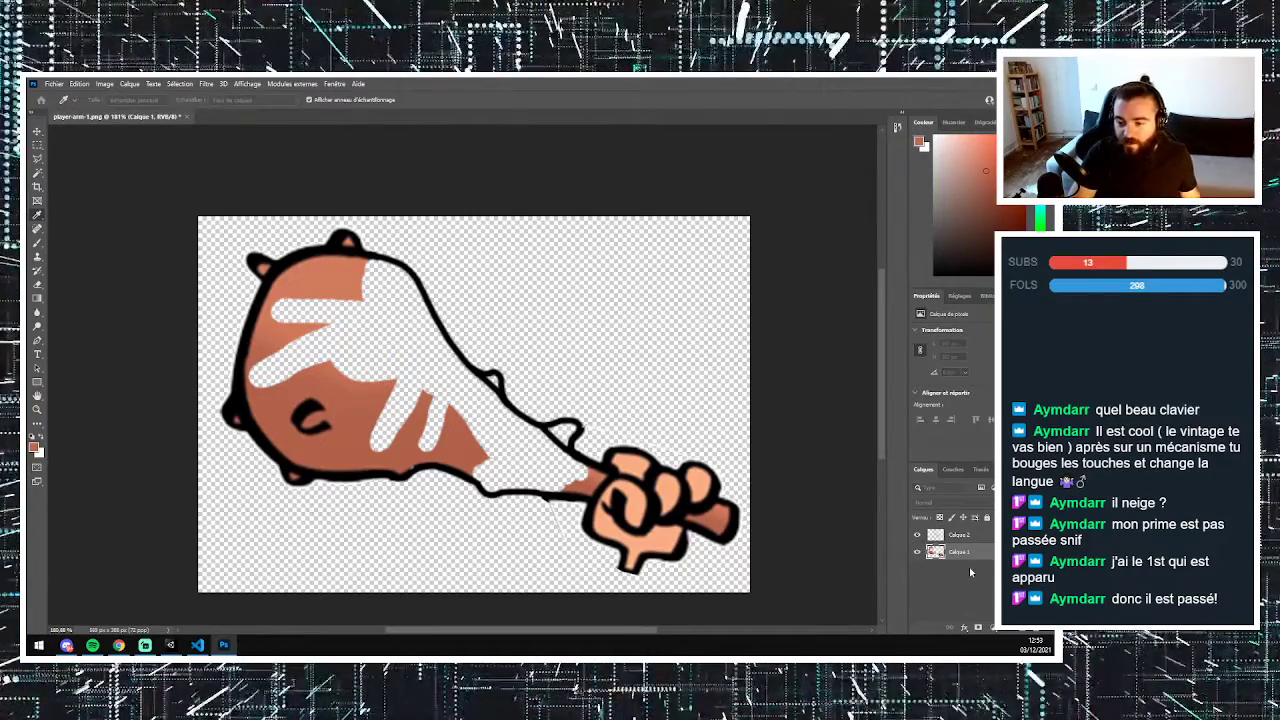
key("ctrl+shift+alt+n")
left_click_drag(965, 566, 962, 580)
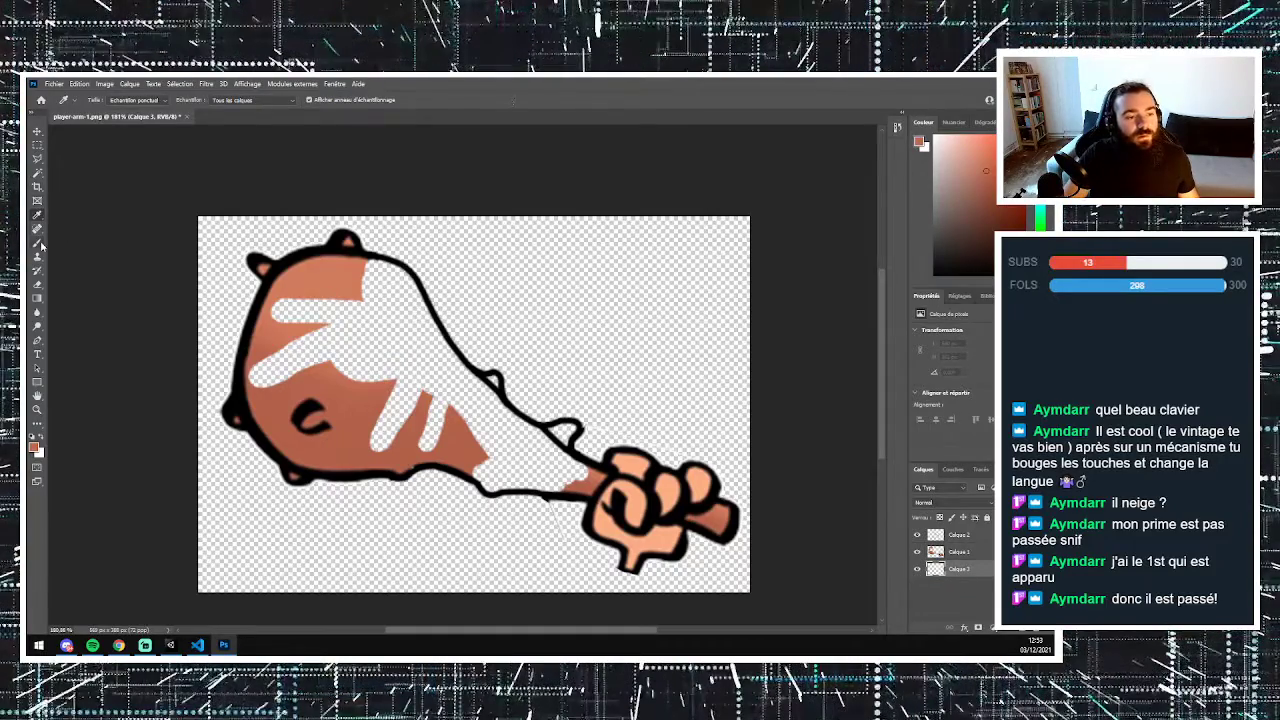
- Paint the empty interior of the arm and its two small upper bumps brown on the bottom layer, adjusting the brush size
left_click(97, 100)
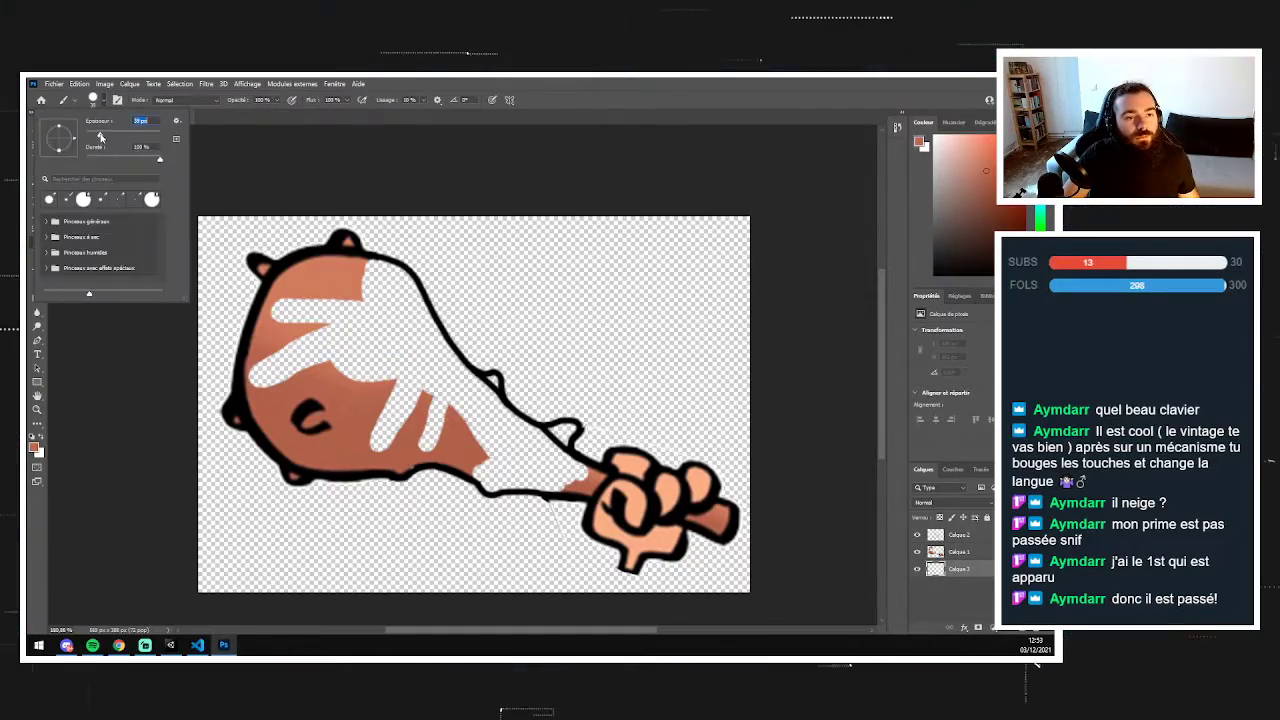
mouse_move(300, 342)
left_mouse_down()
mouse_move(275, 361)
mouse_move(308, 308)
mouse_move(300, 290)
mouse_move(353, 305)
mouse_move(368, 294)
mouse_move(352, 284)
mouse_move(382, 282)
mouse_move(372, 285)
mouse_move(403, 325)
mouse_move(350, 326)
mouse_move(345, 353)
mouse_move(374, 375)
mouse_move(370, 363)
mouse_move(362, 380)
mouse_move(388, 423)
mouse_move(410, 390)
mouse_move(428, 438)
mouse_move(510, 468)
mouse_move(494, 468)
mouse_move(585, 473)
mouse_move(558, 483)
mouse_move(565, 460)
mouse_move(545, 473)
mouse_move(540, 443)
mouse_move(498, 433)
mouse_move(428, 358)
left_mouse_up()
mouse_move(412, 292)
left_mouse_down()
mouse_move(418, 336)
mouse_move(436, 350)
mouse_move(425, 350)
mouse_move(440, 335)
mouse_move(455, 355)
left_mouse_up()
mouse_move(500, 450)
left_mouse_down()
mouse_move(382, 347)
mouse_move(411, 388)
left_mouse_up()
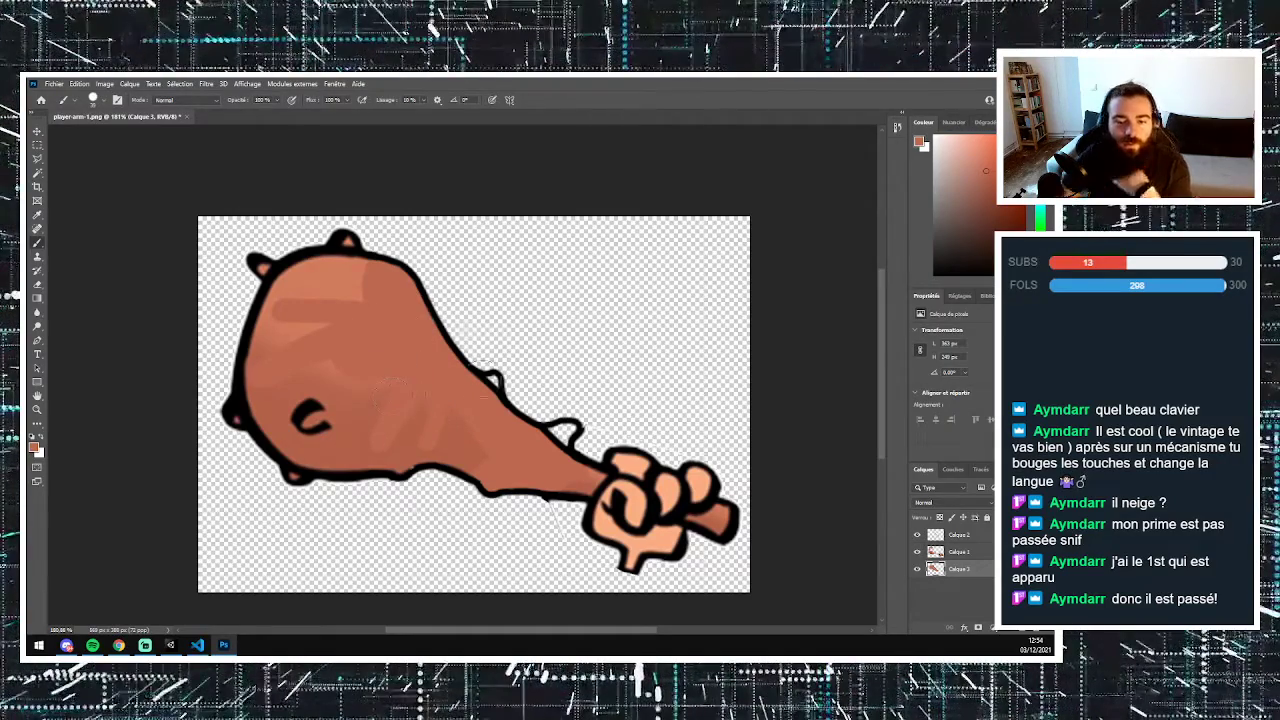
left_click(101, 101)
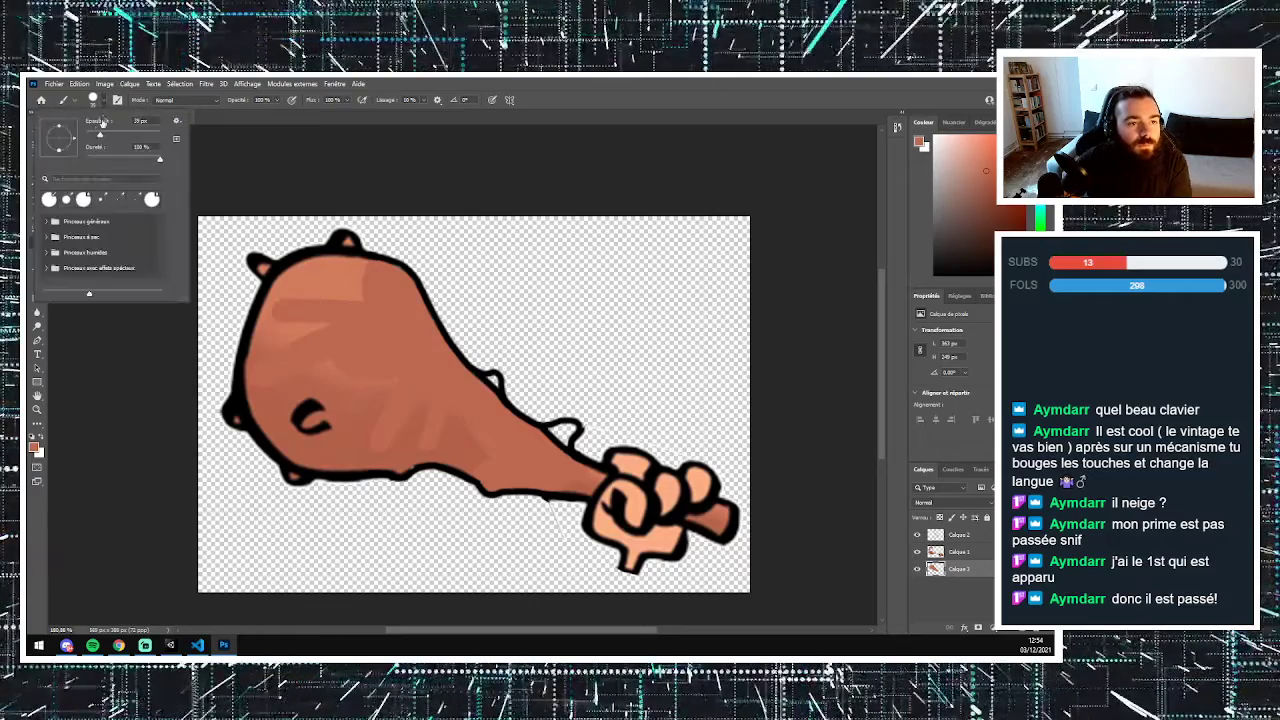
left_click(491, 386)
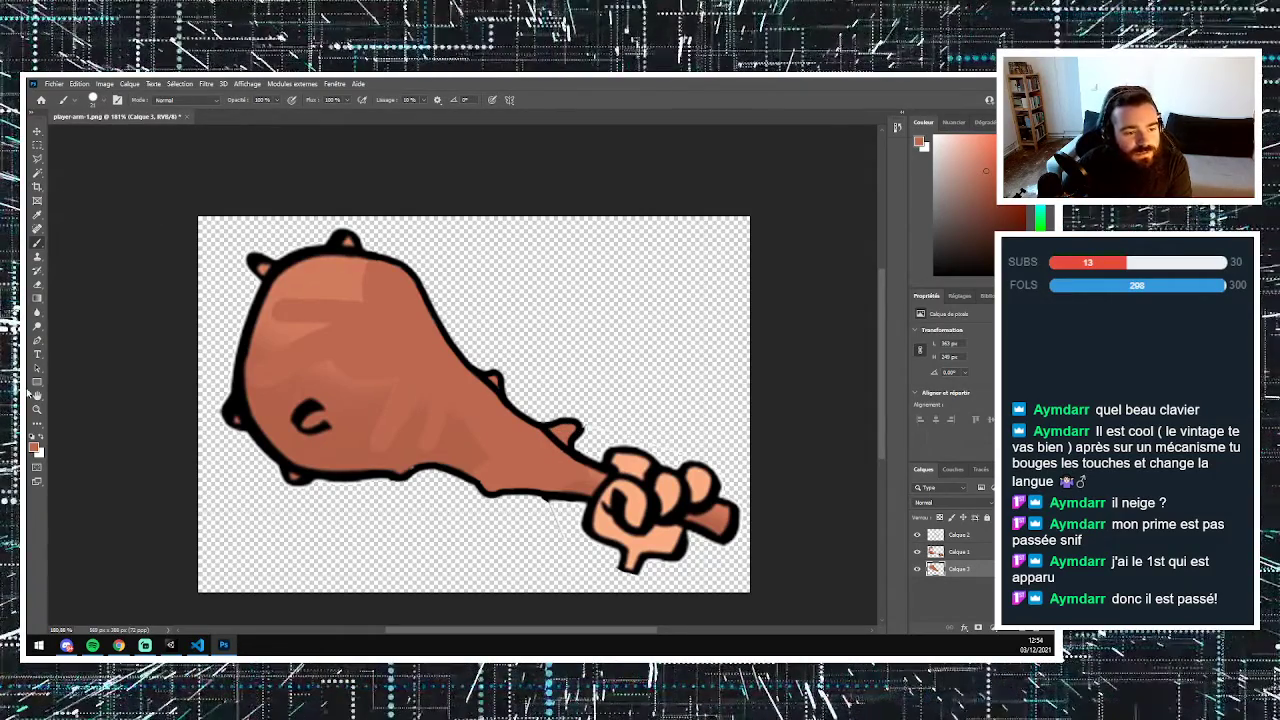
- Erase the faint stray marks below the wrist on the original artwork layer
key("e")
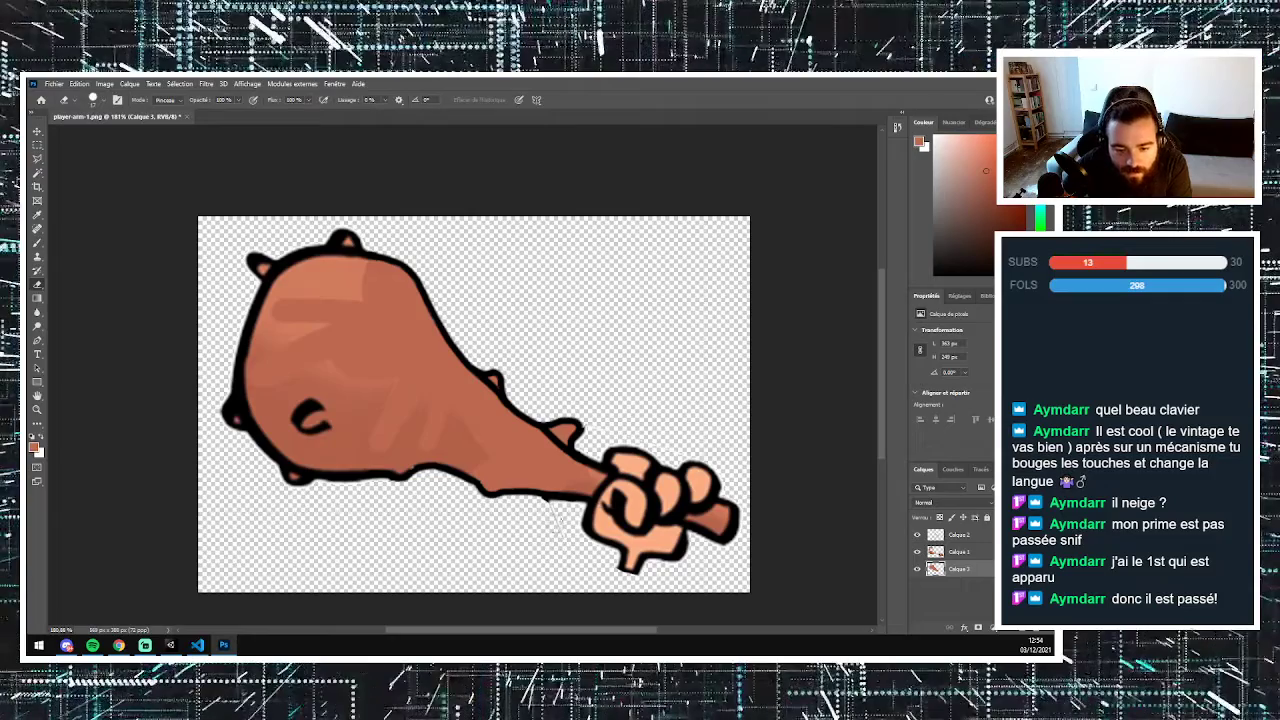
left_click(940, 553)
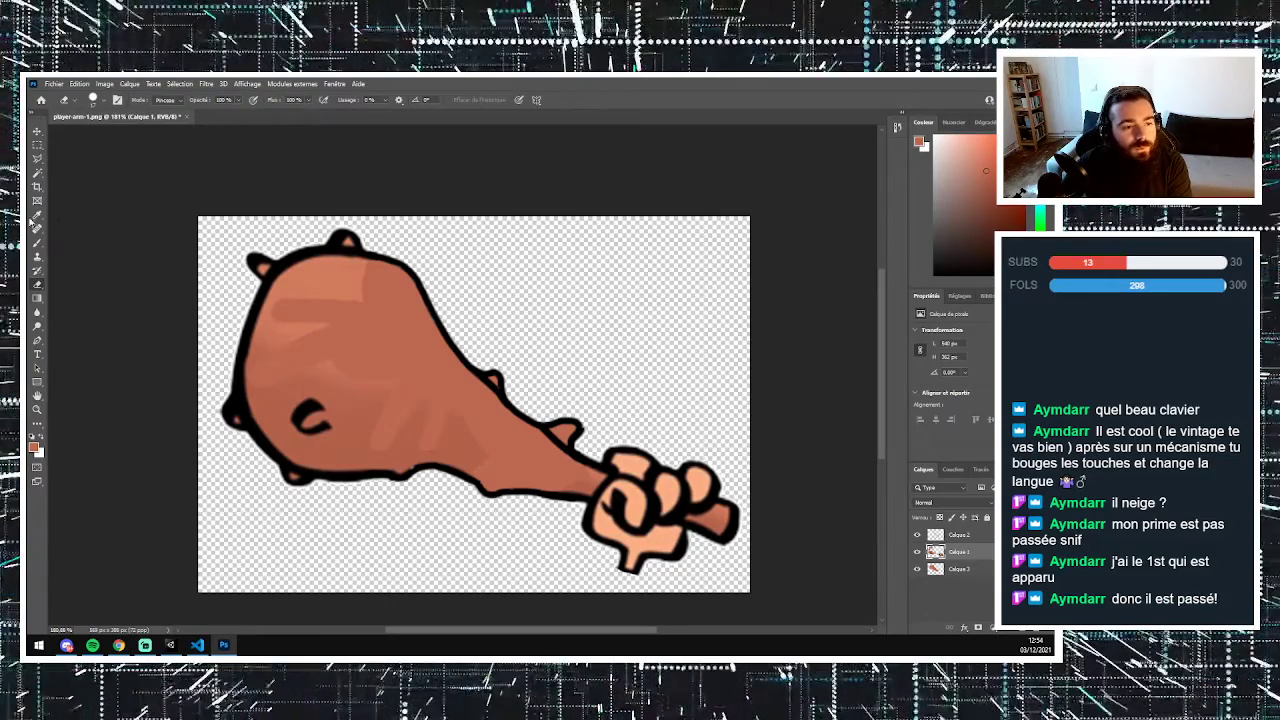
- On the bottom layer, sample the lighter brown and repaint the upper part of the club evenly with a 32% hardness brush
left_click(970, 570)
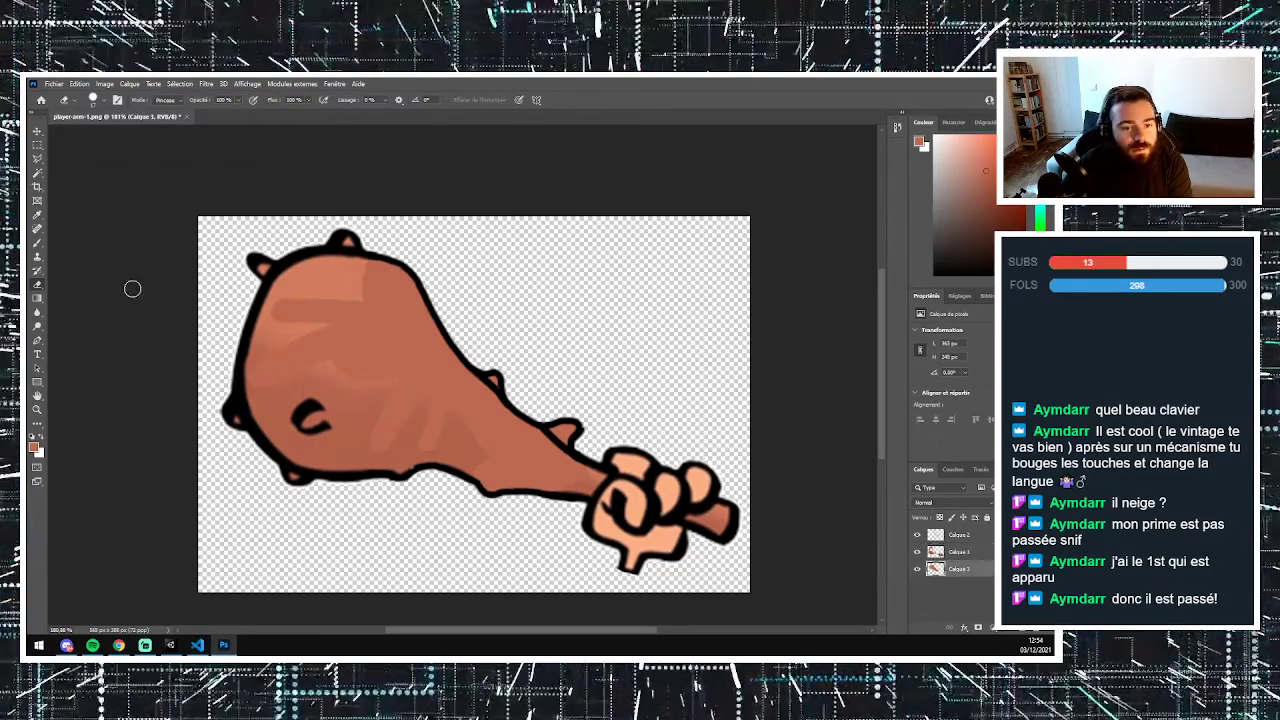
left_click(37, 214)
left_click(355, 288)
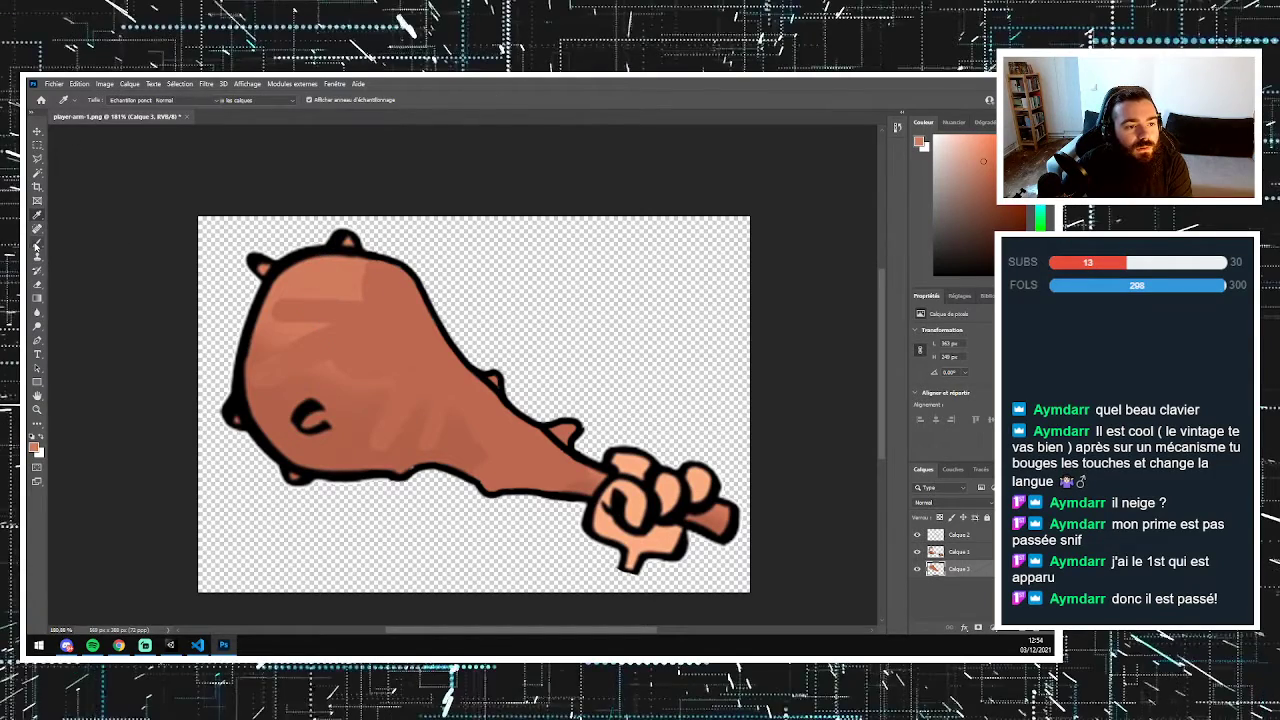
key("b")
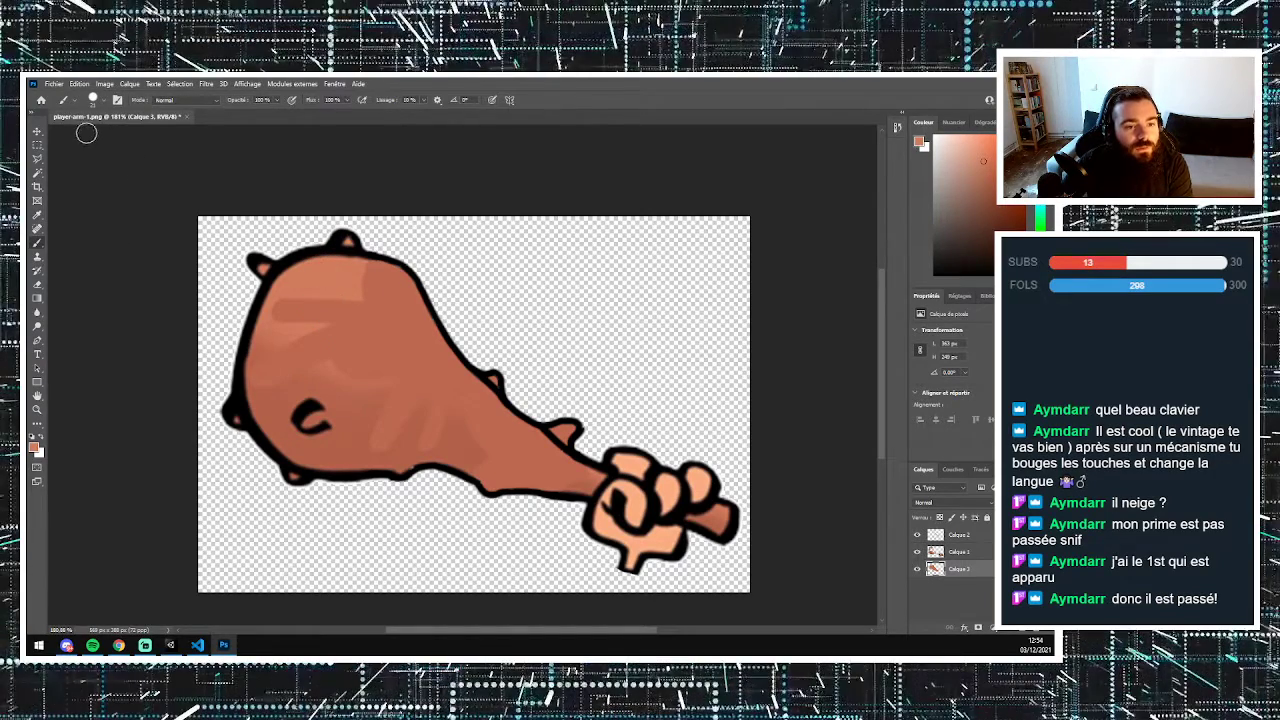
left_click(99, 101)
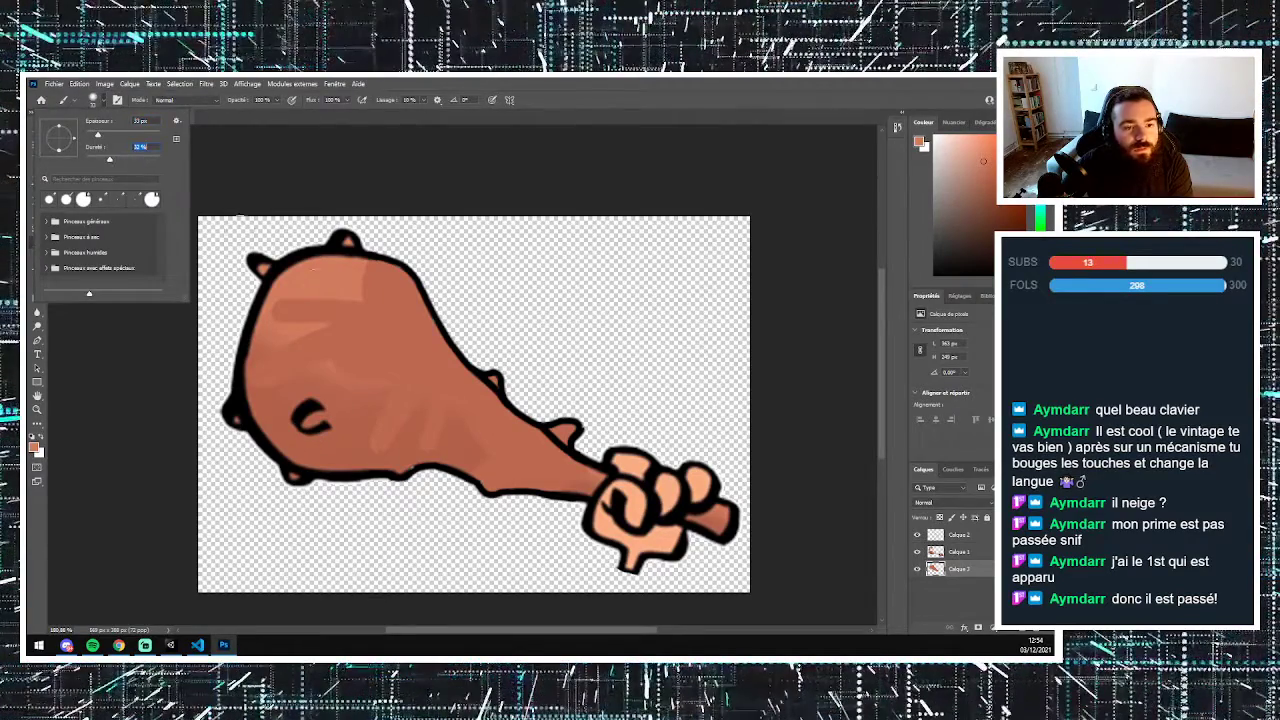
left_click(372, 309)
mouse_move(360, 310)
left_mouse_down()
mouse_move(290, 312)
mouse_move(318, 348)
mouse_move(430, 362)
mouse_move(481, 417)
mouse_move(576, 458)
left_mouse_up()
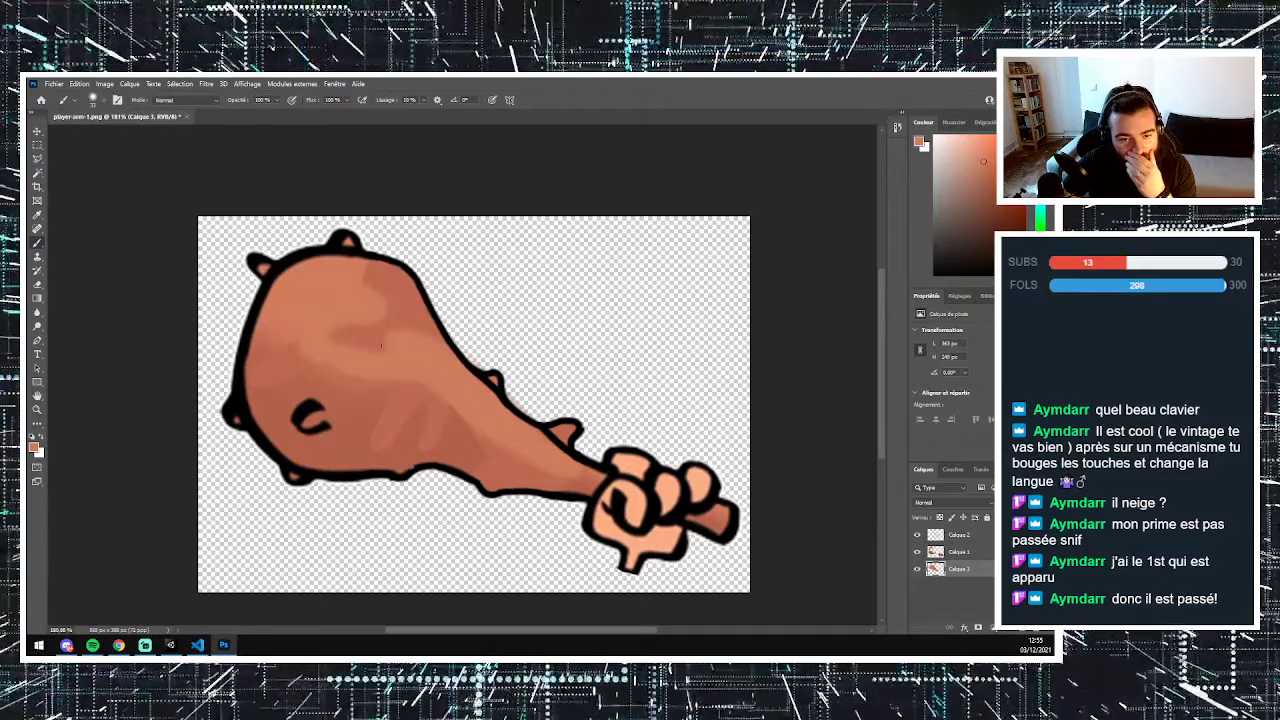
mouse_move(366, 285)
left_mouse_down()
mouse_move(376, 270)
mouse_move(408, 272)
mouse_move(432, 328)
mouse_move(358, 275)
left_mouse_up()
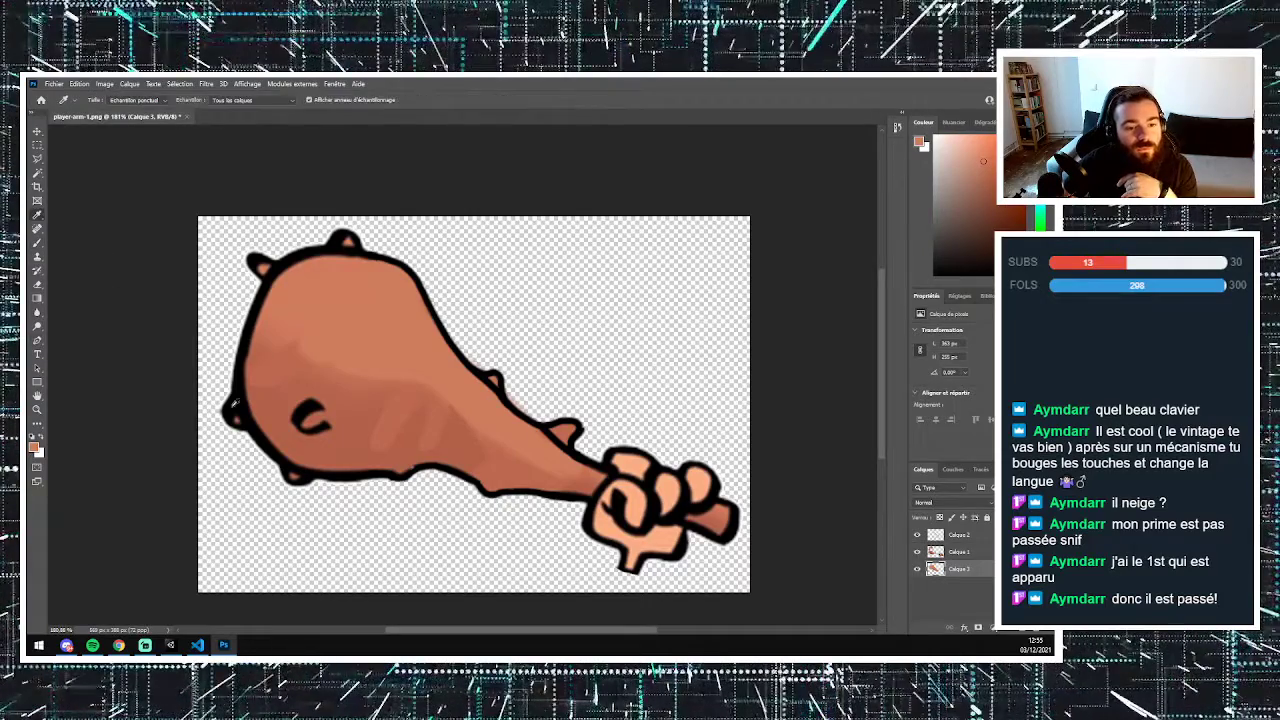
- Sample the darker brown and even out the shadow along the club's lower half down to the wrist
left_click(268, 361, "alt")
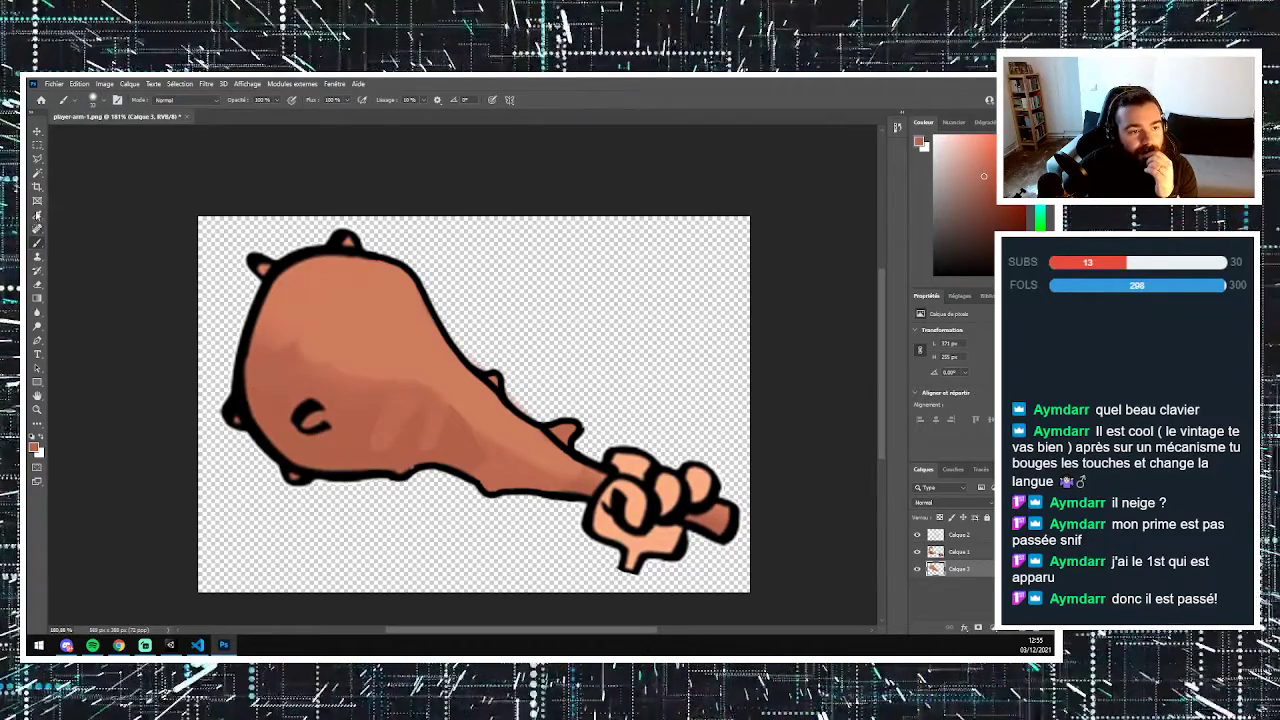
left_click(383, 405)
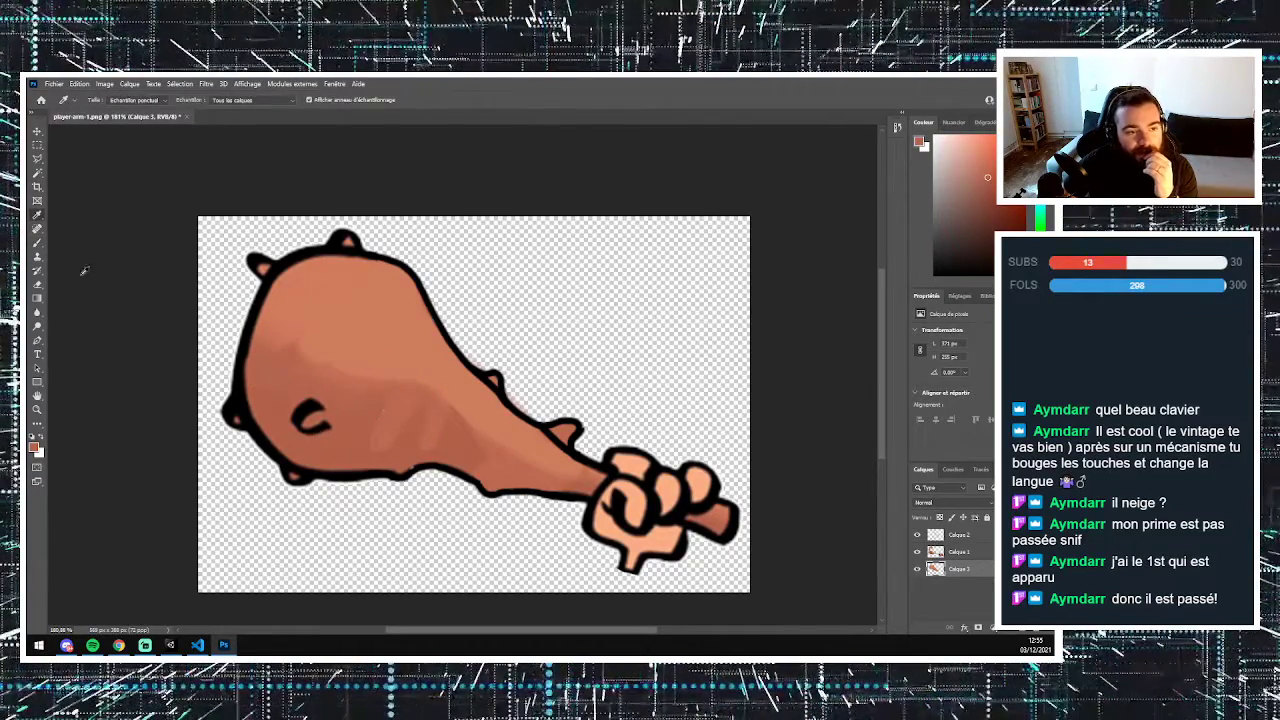
left_click(38, 243)
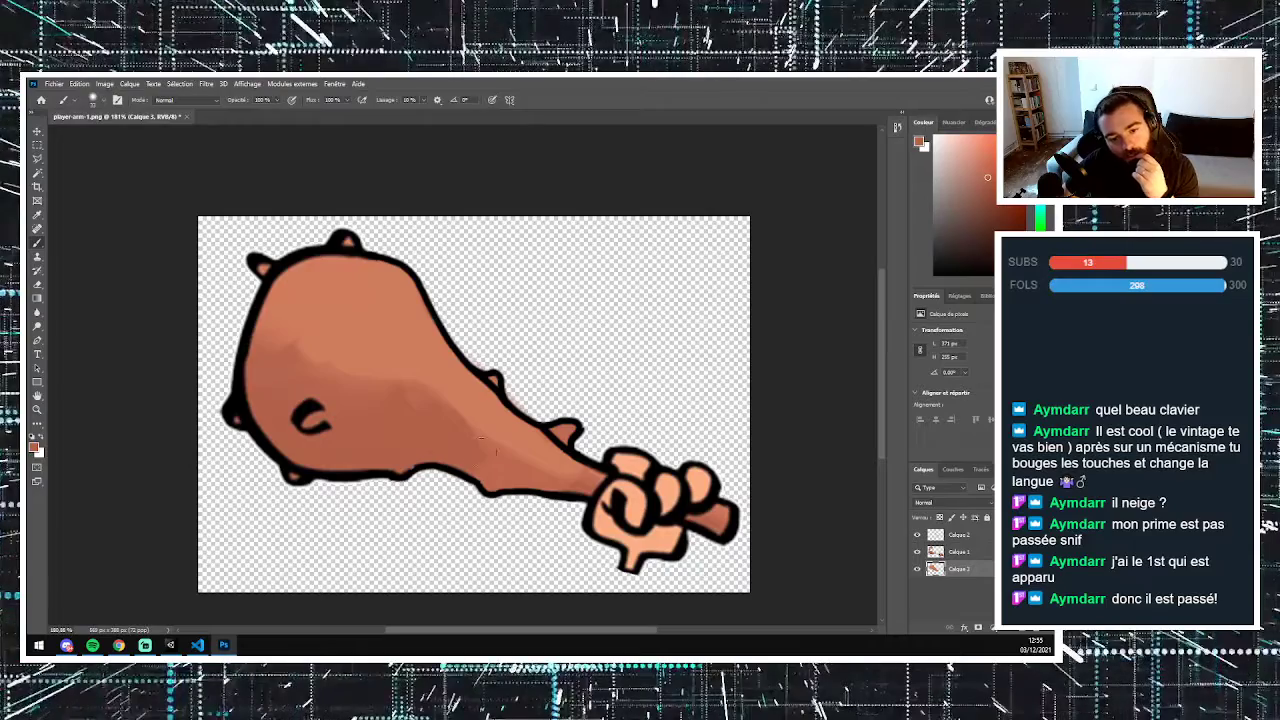
mouse_move(485, 462)
left_mouse_down()
mouse_move(528, 458)
mouse_move(572, 480)
left_mouse_up()
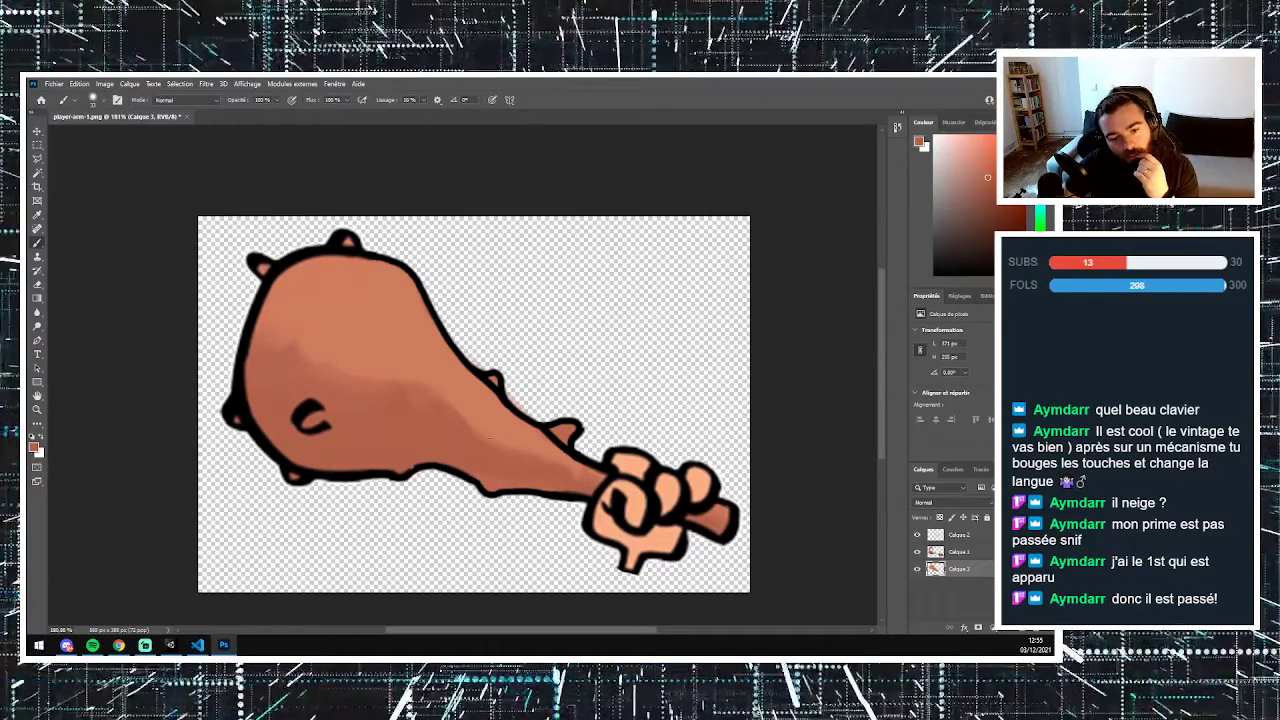
left_click_drag(528, 440, 482, 448)
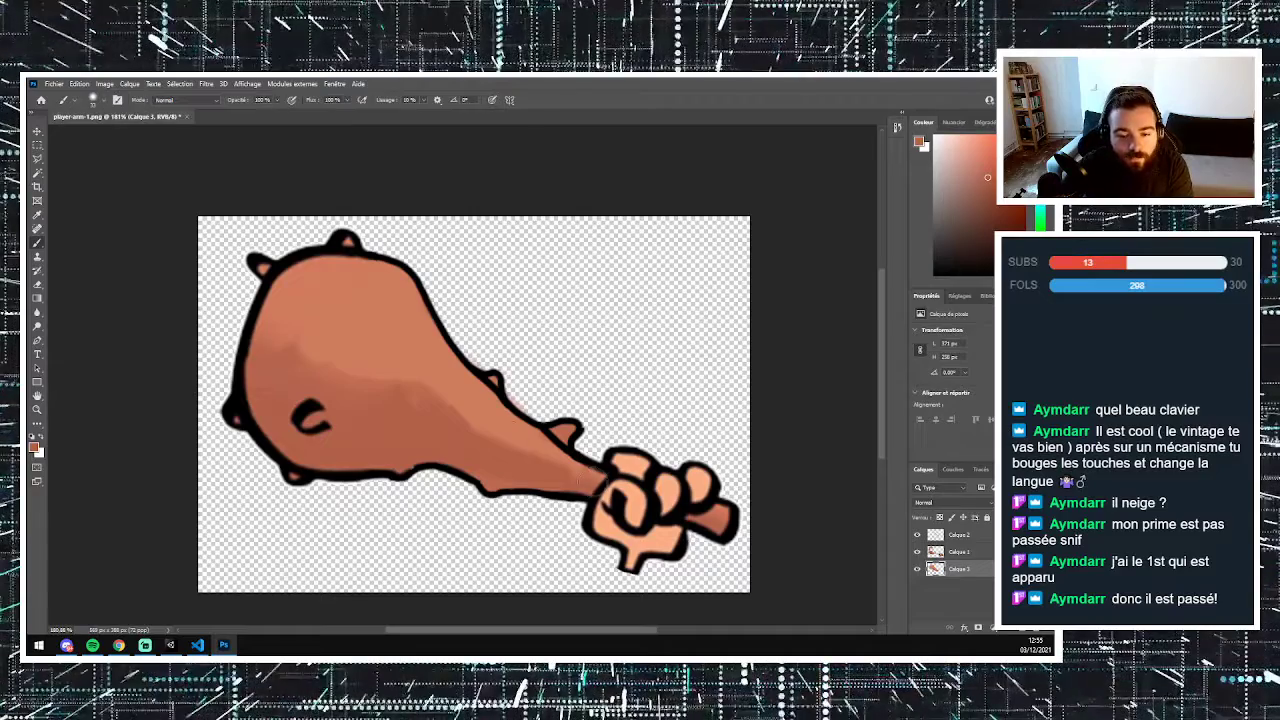
- Merge the brown fill layer with the original artwork layer, Calque 1
left_click(38, 313)
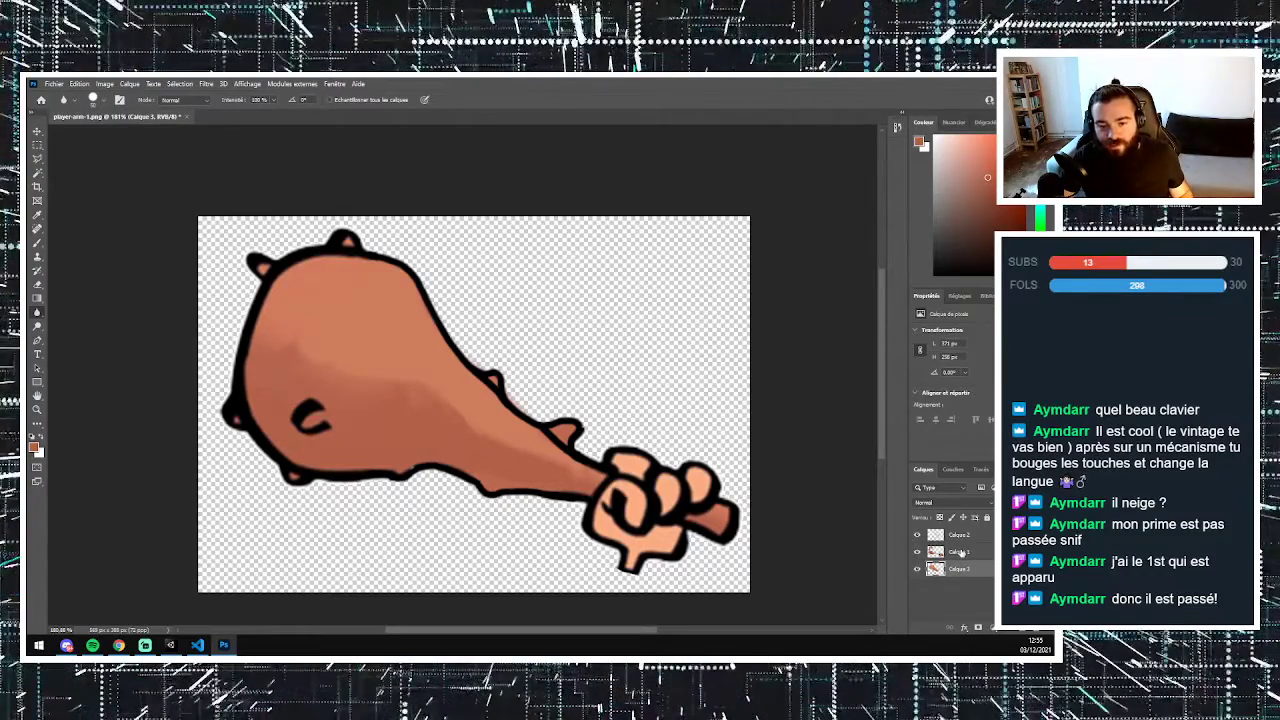
left_click(958, 552, "shift")
right_click(958, 553)
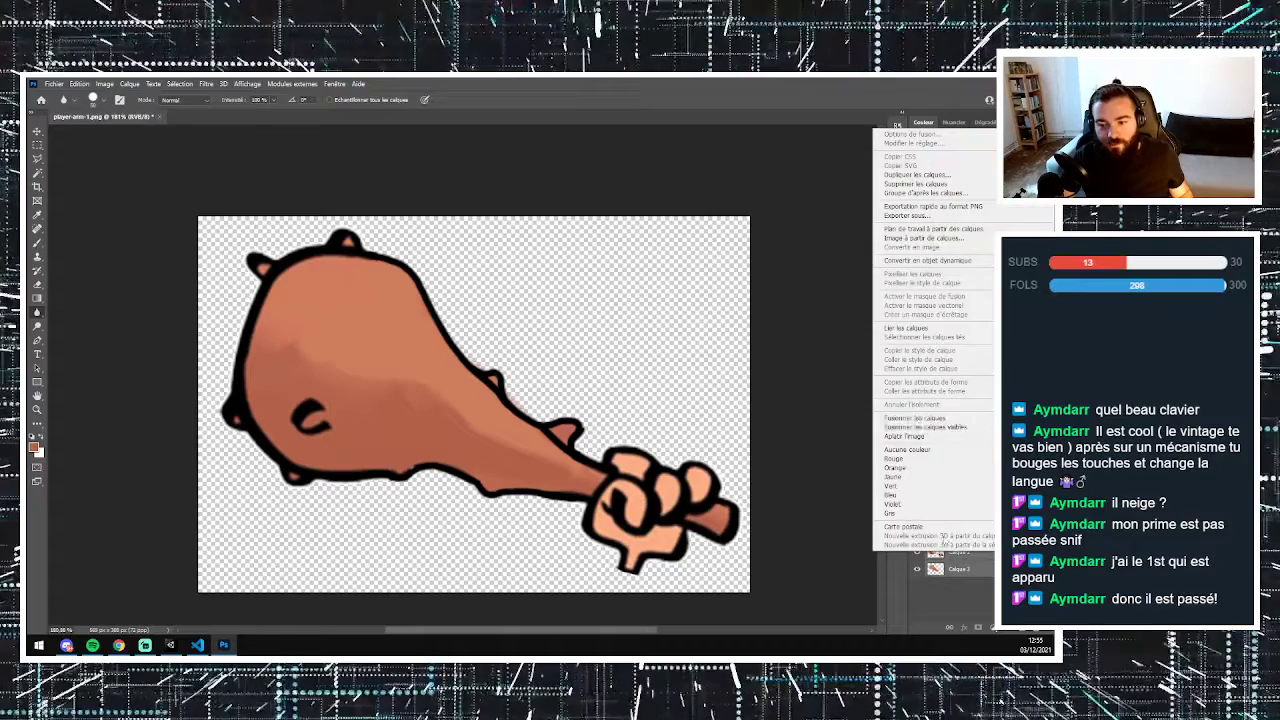
left_click(928, 418)
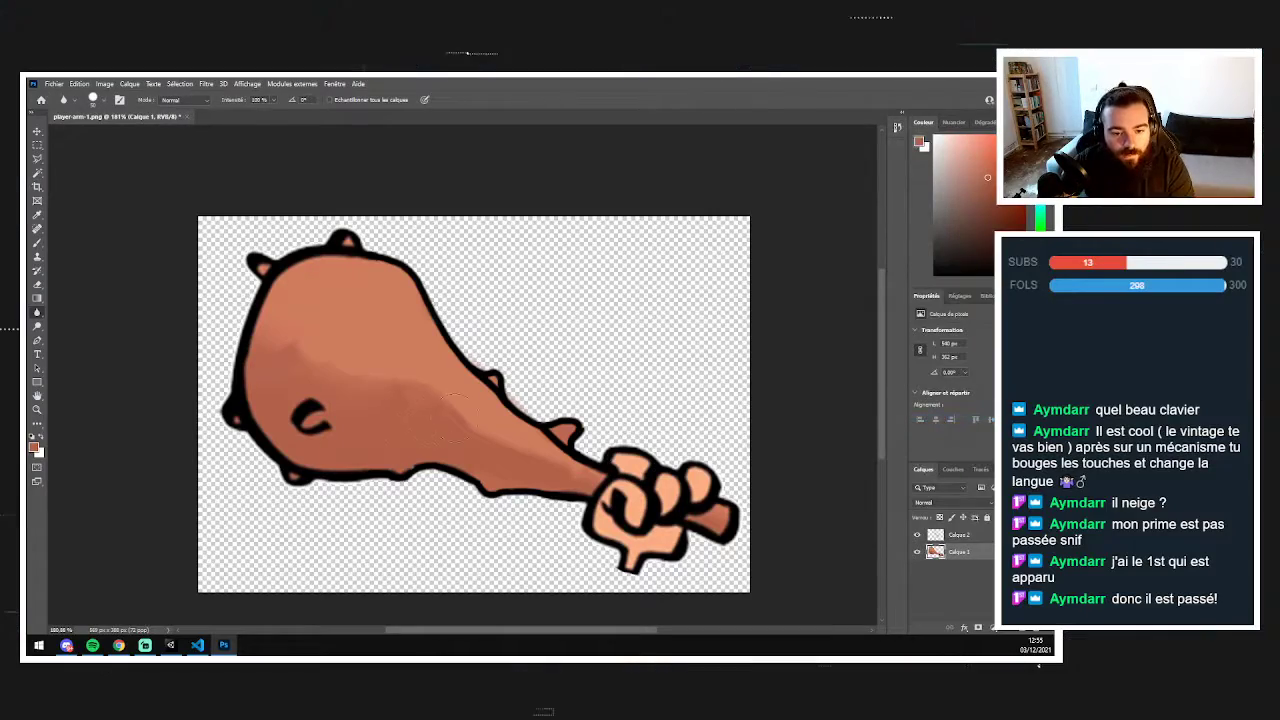
- Blur the shading on the merged layer near the wrist with the Blur tool
left_click(100, 103)
key("Return")
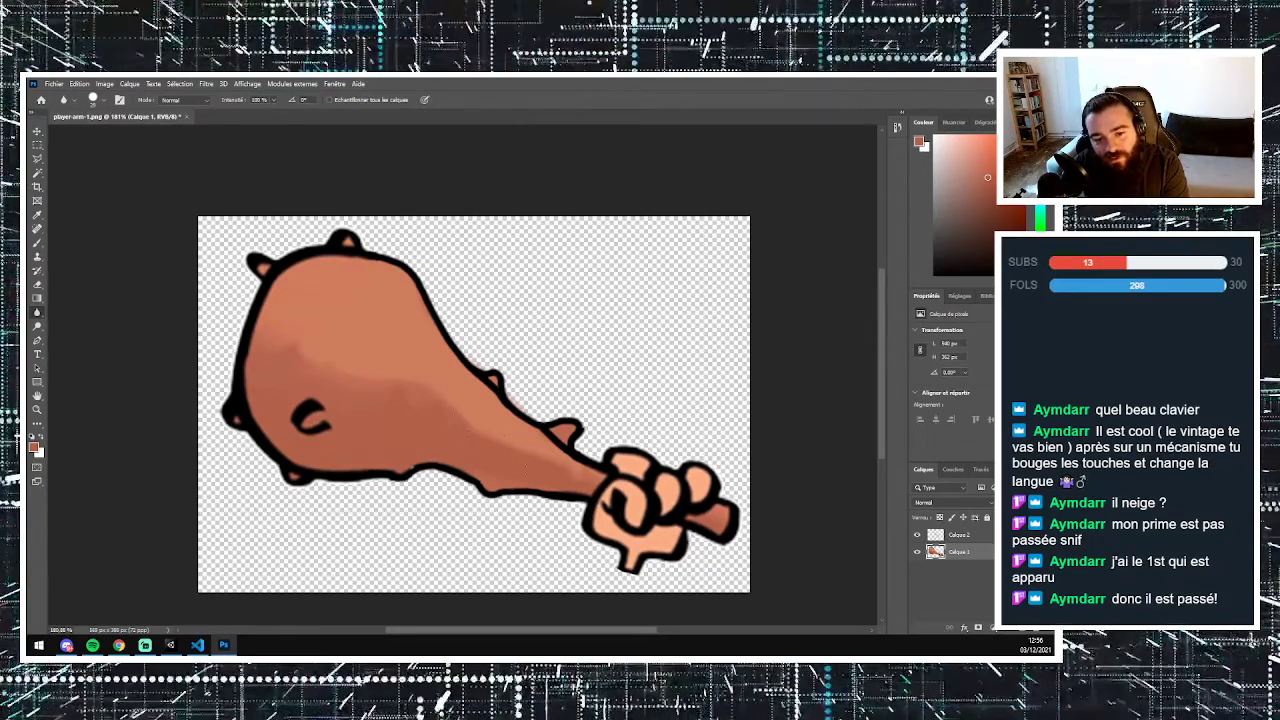
left_click_drag(598, 496, 576, 488)
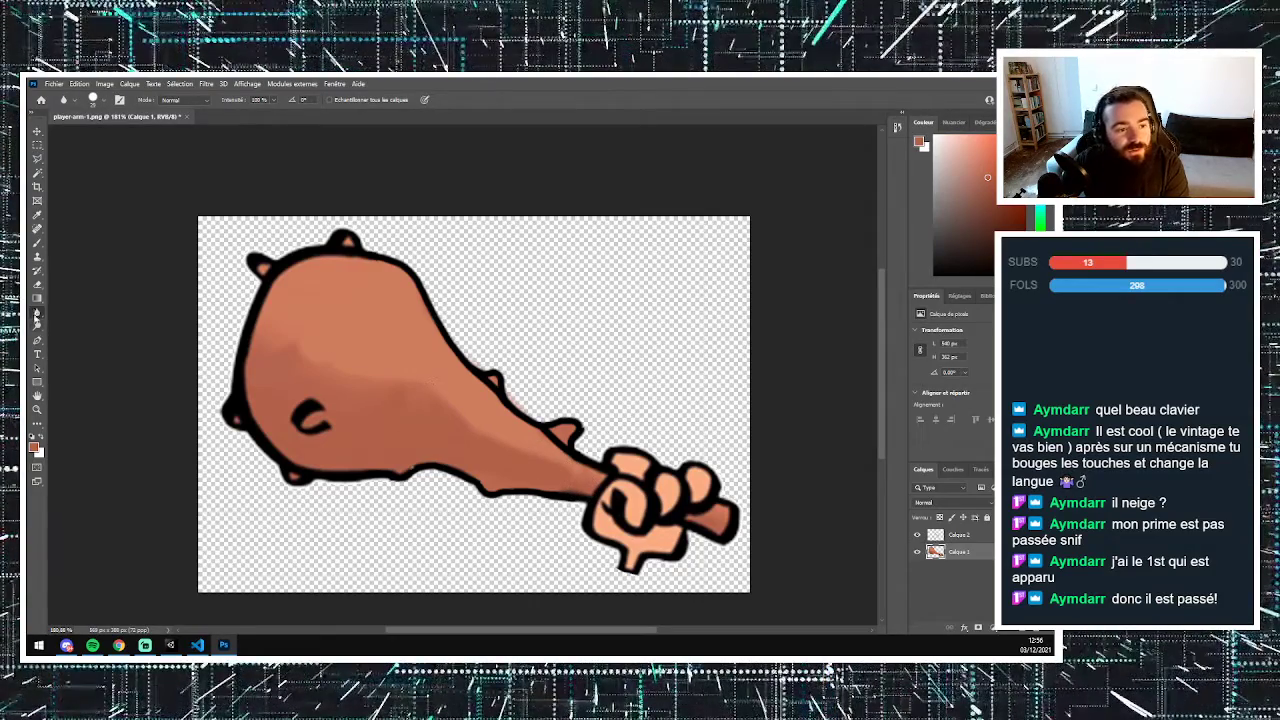
- Soften the boundary between light and dark brown at the club's middle using the Smudge tool with 17% hardness
right_click(37, 312)
left_click(90, 334)
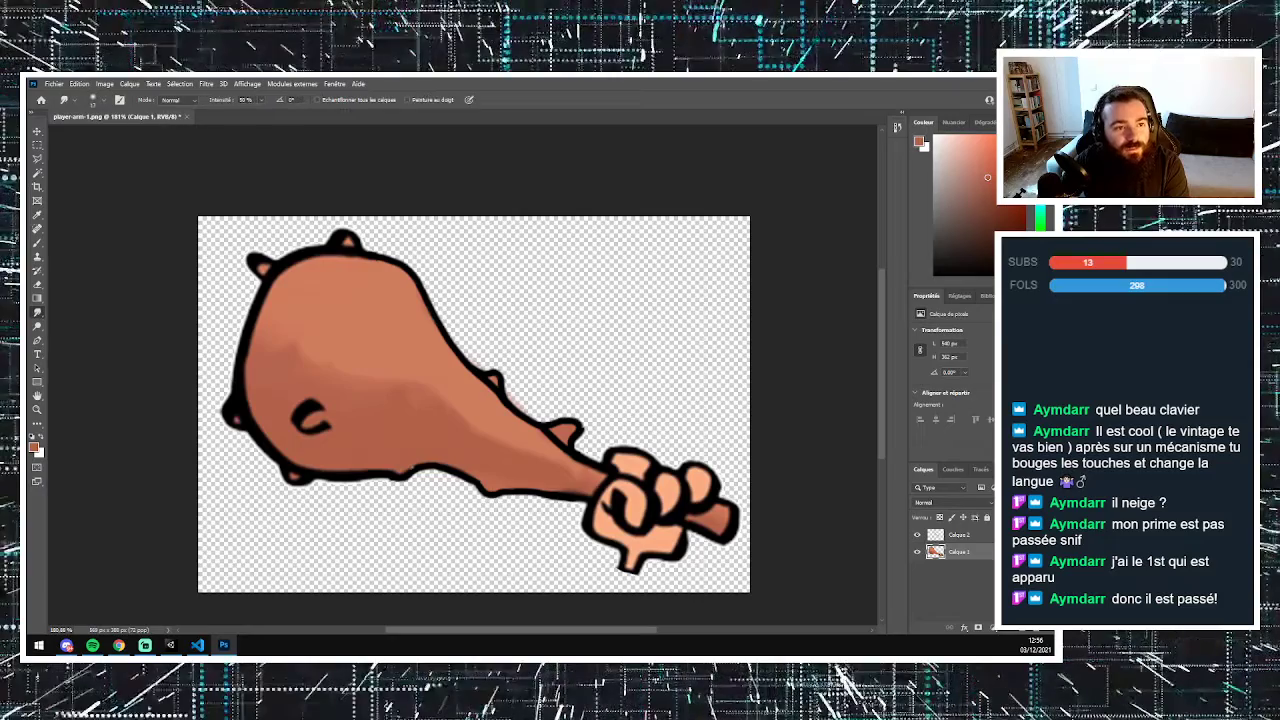
left_click(104, 104)
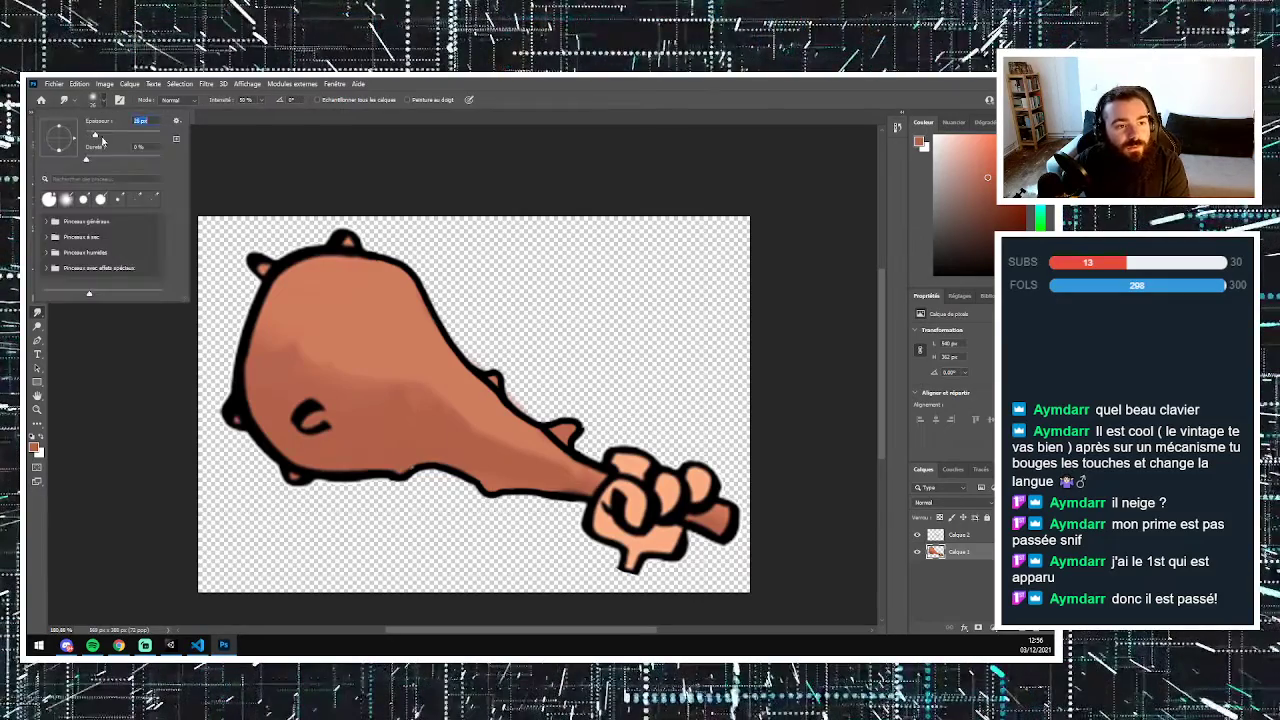
key("Return")
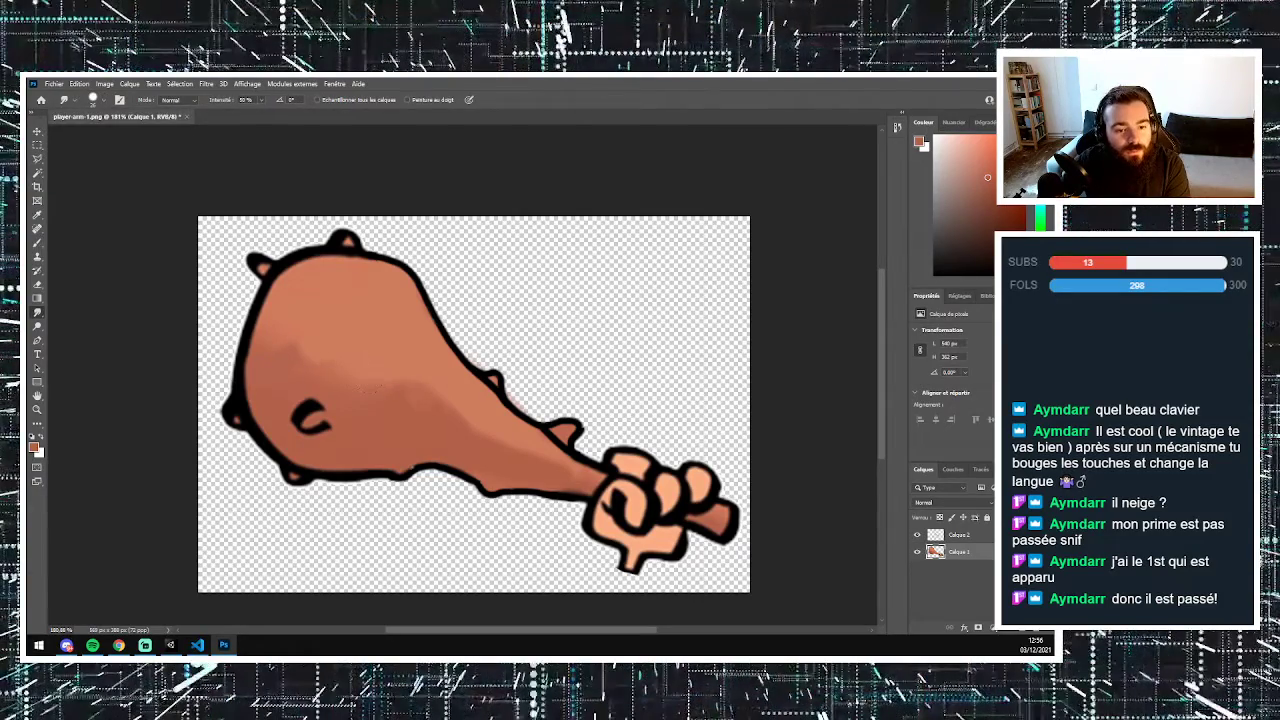
left_click_drag(373, 386, 392, 380)
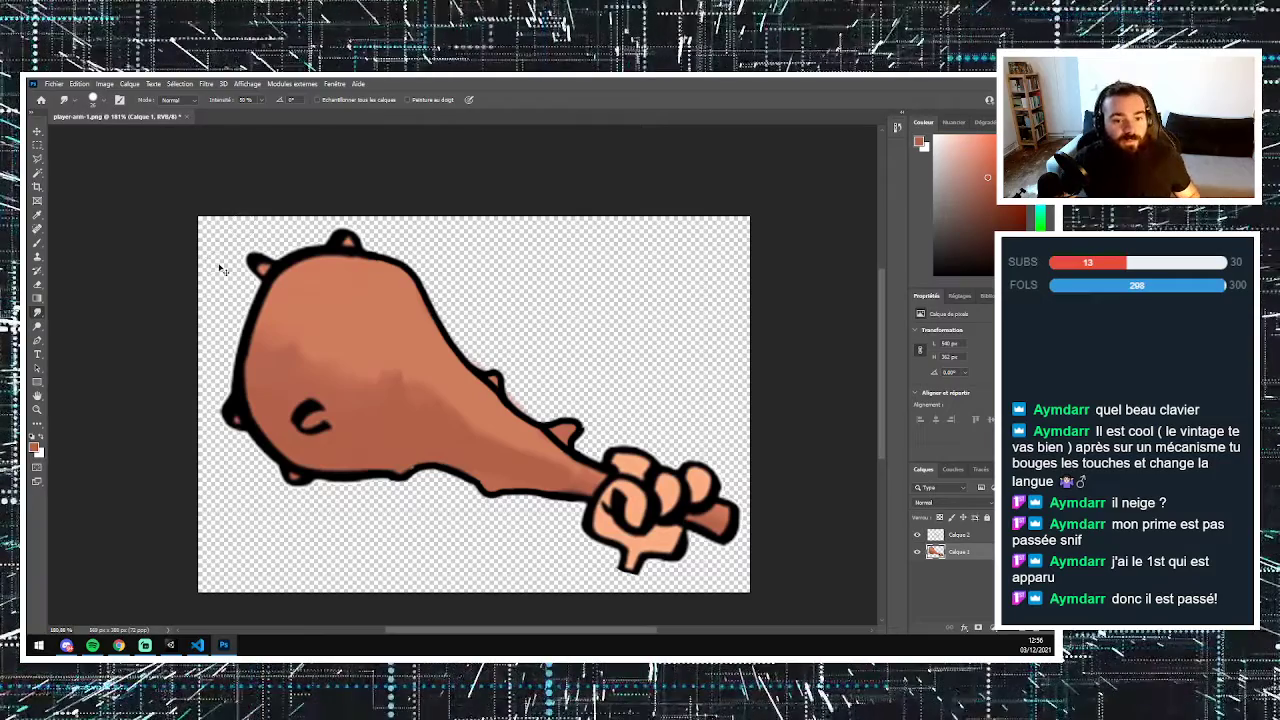
key("ctrl+z")
left_click(104, 104)
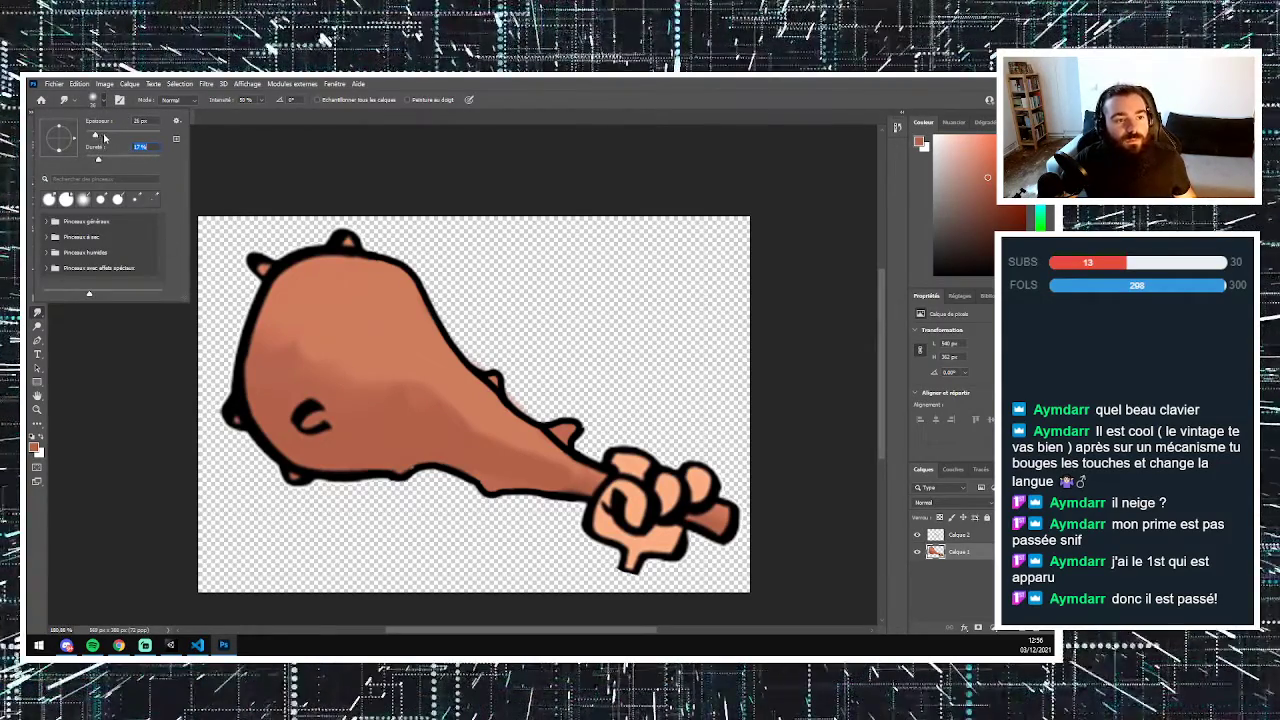
left_click_drag(102, 137, 105, 134)
key("Return")
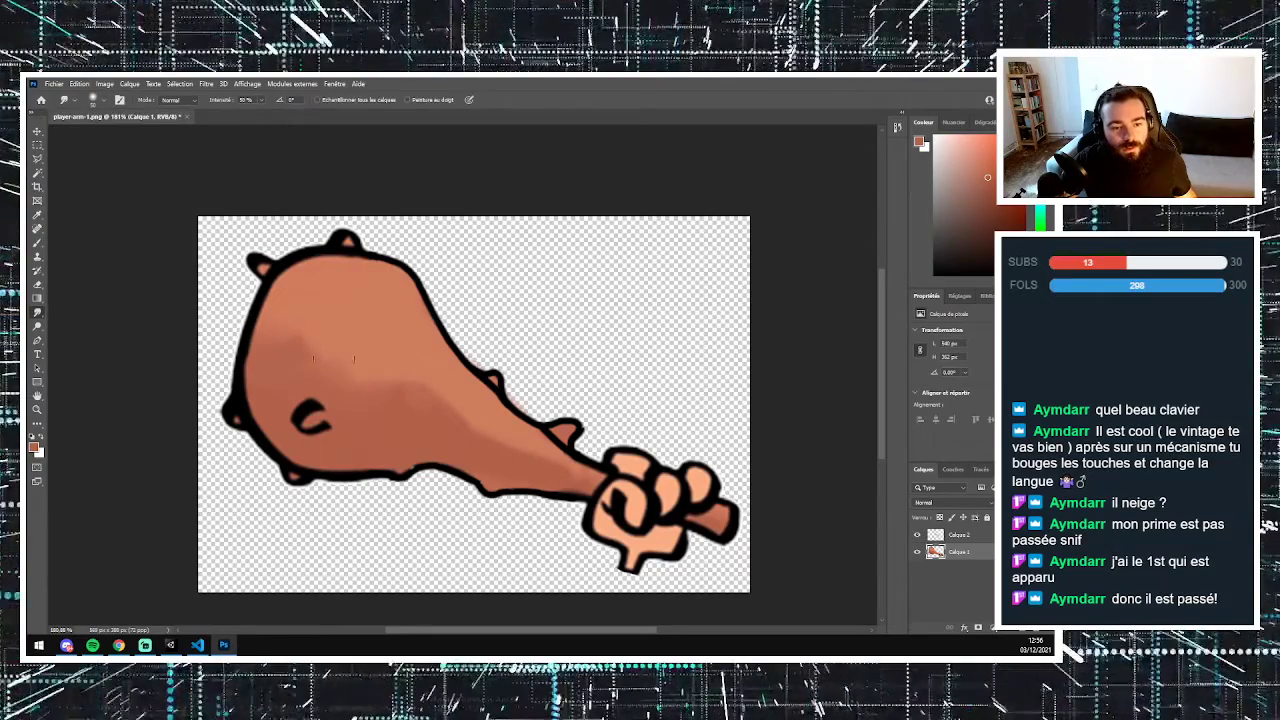
left_click_drag(360, 372, 410, 378)
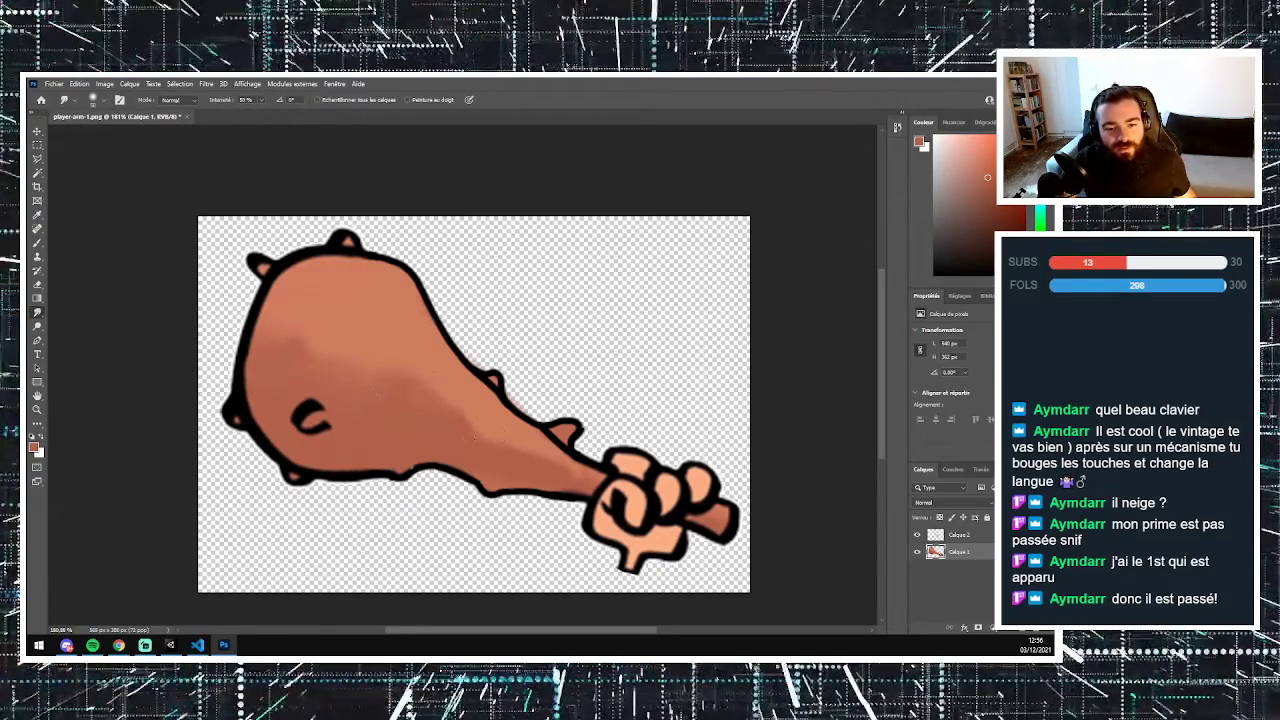
mouse_move(502, 437)
left_mouse_down()
mouse_move(462, 435)
mouse_move(477, 435)
mouse_move(490, 474)
left_mouse_up()
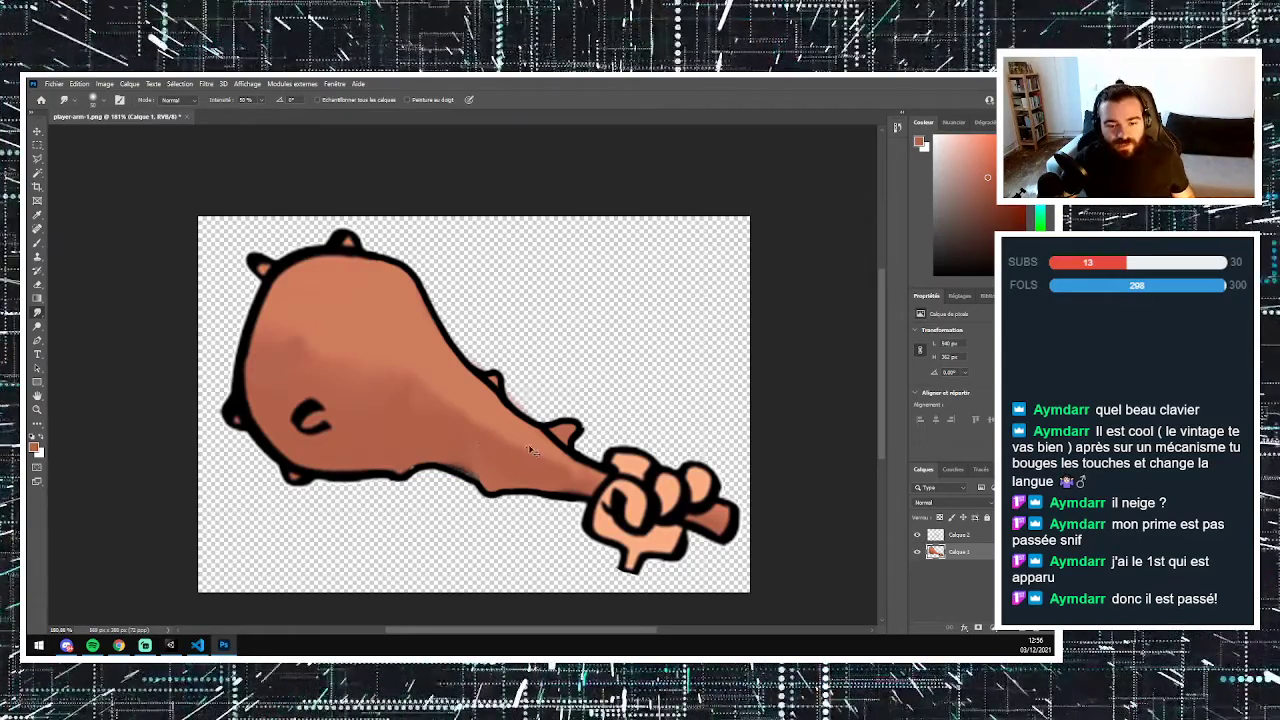
key("ctrl+z")
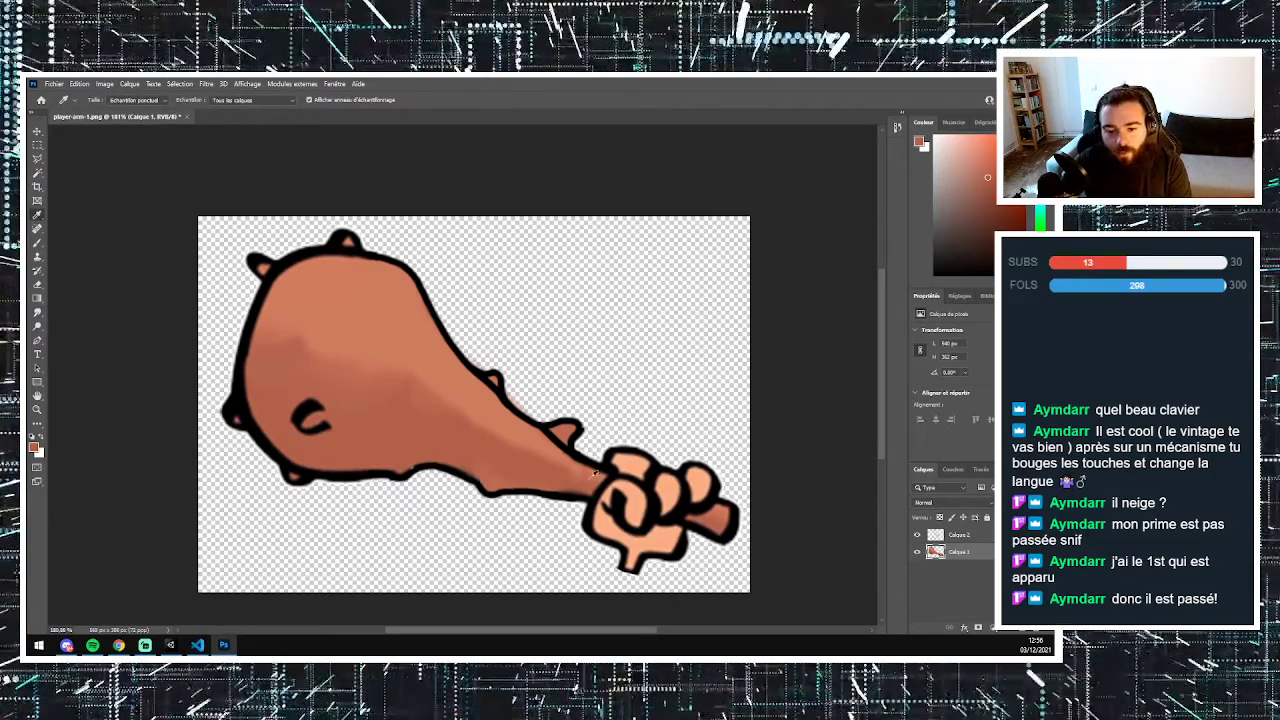
- On Calque 2, sample the outline black and draw handle outlines across the fist with a 7 px brush
left_click(958, 536)
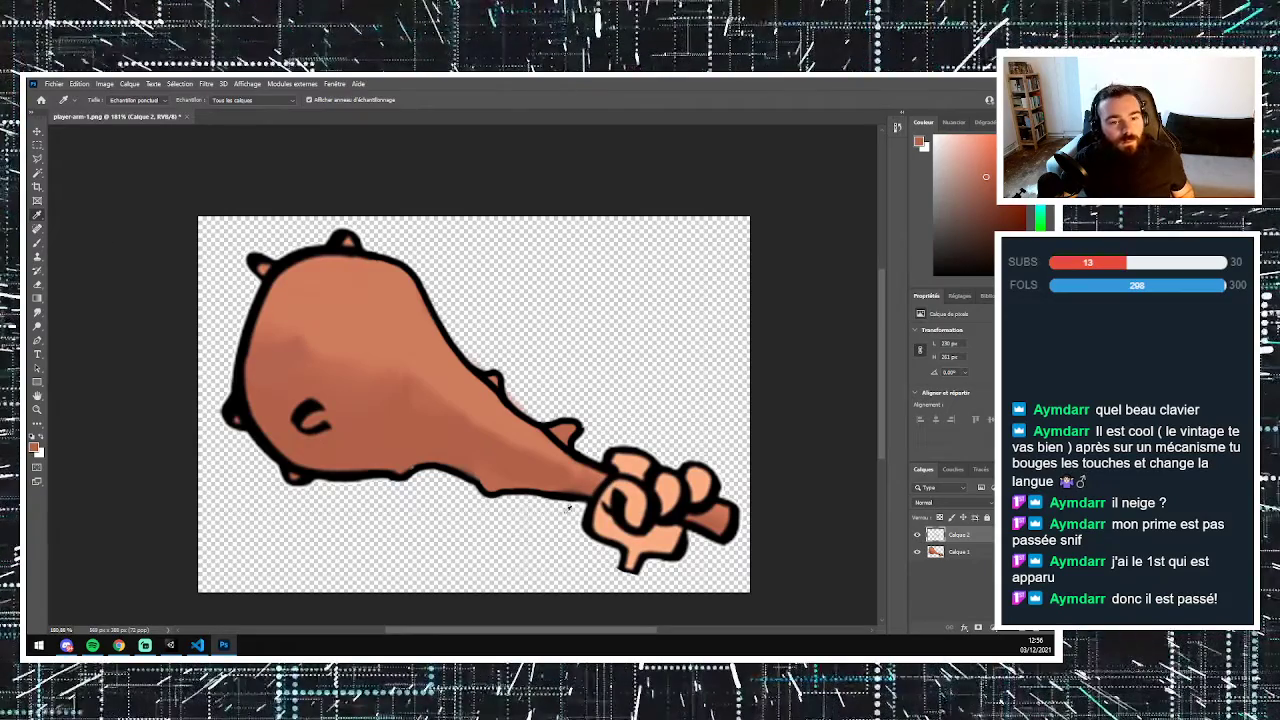
left_click(584, 454, "alt")
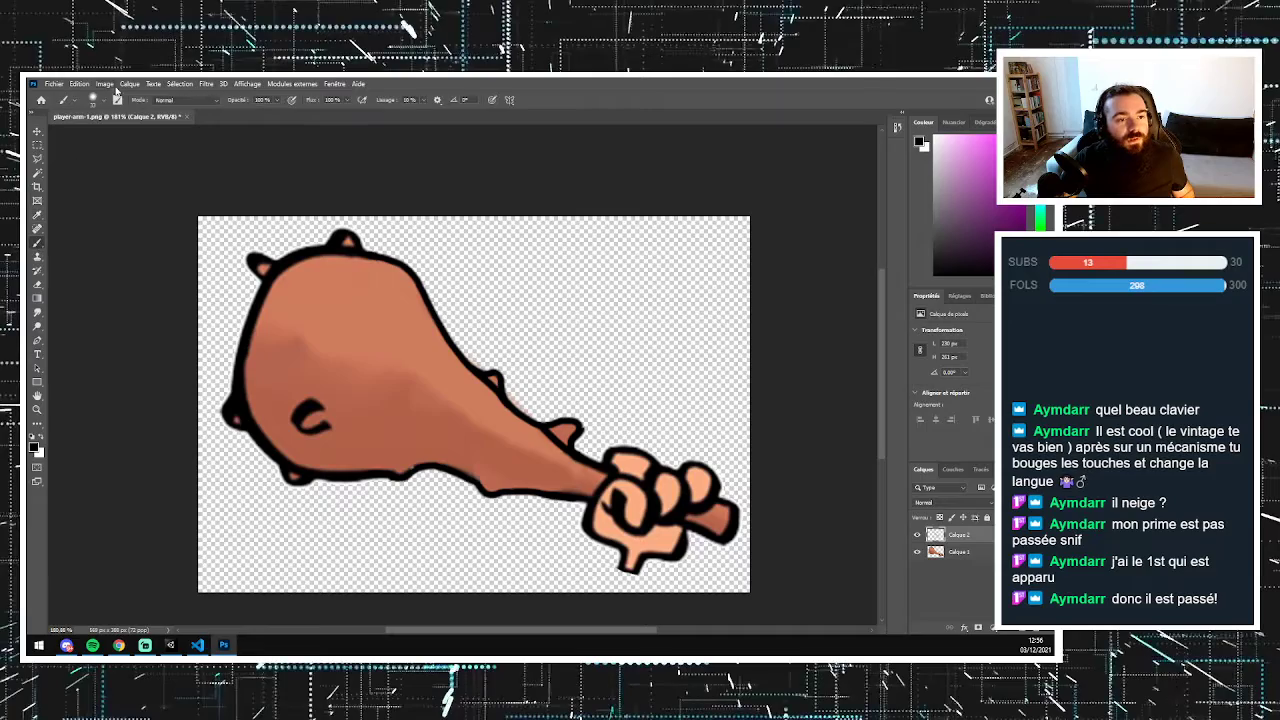
left_click(95, 99)
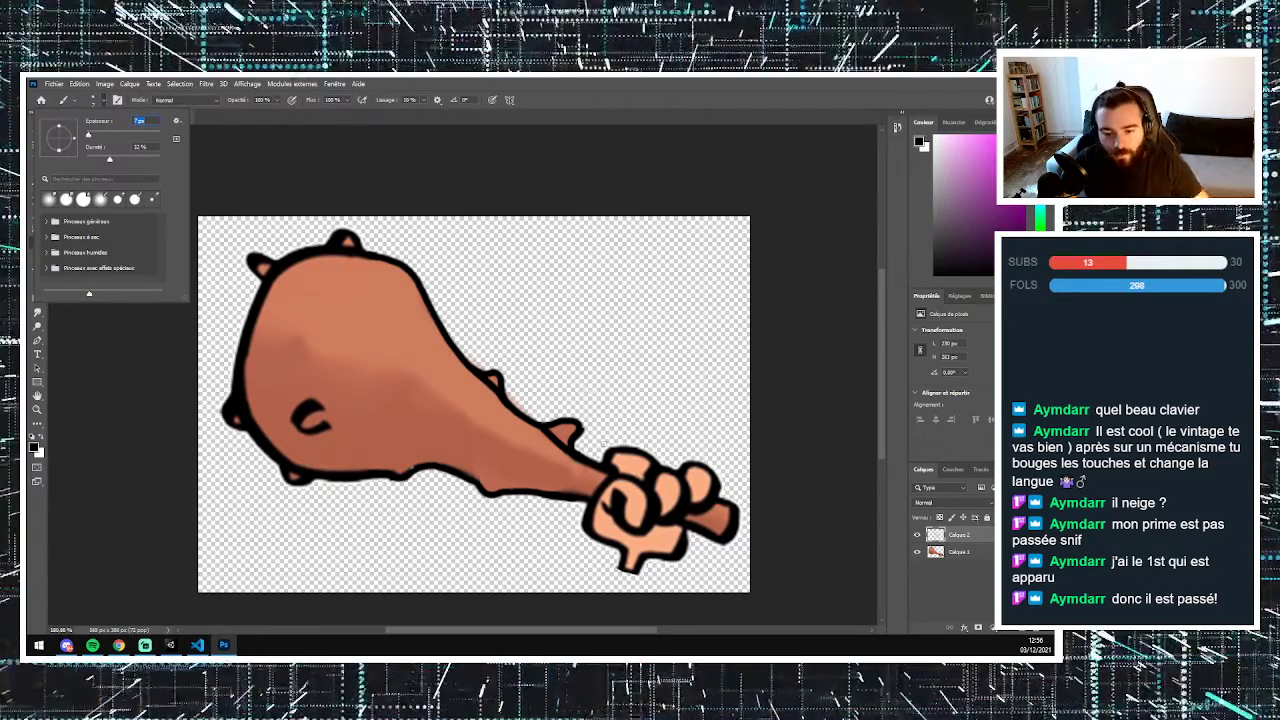
left_click(607, 470)
left_click_drag(636, 478, 705, 497)
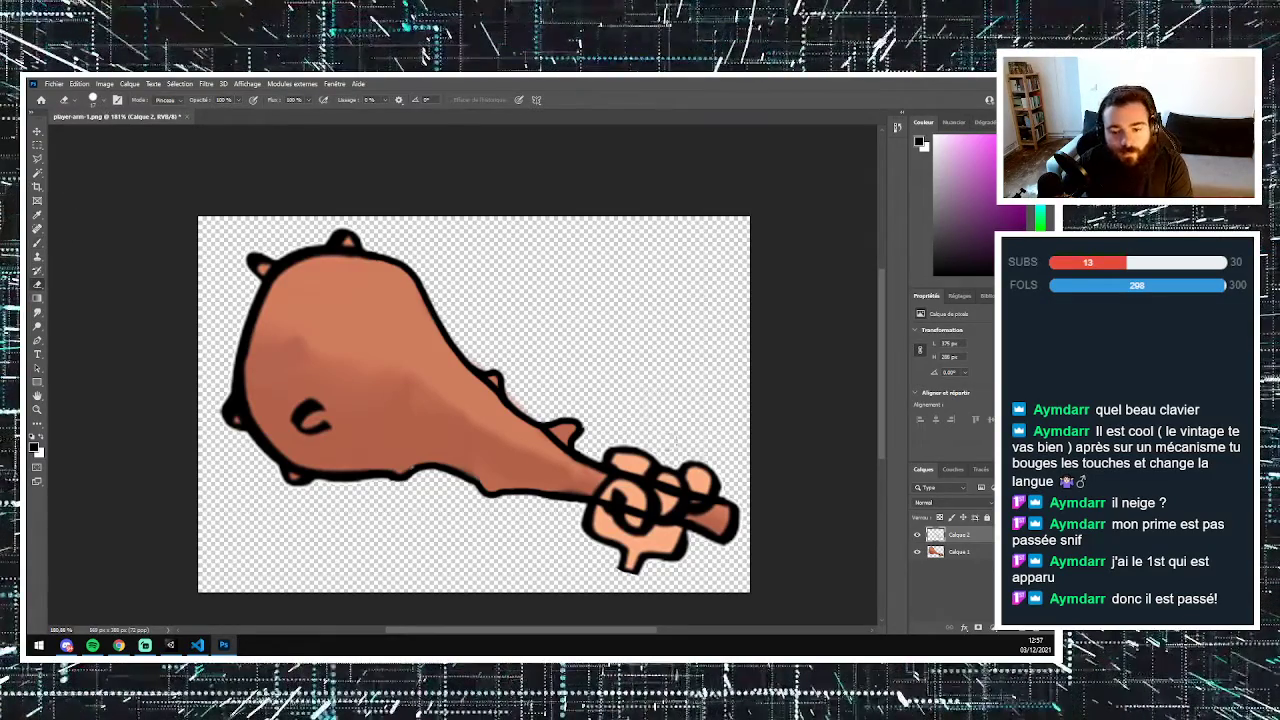
- Erase the parts of the fist outside the handle outlines on Calque 1, above and below the handle
key("alt+bracketleft")
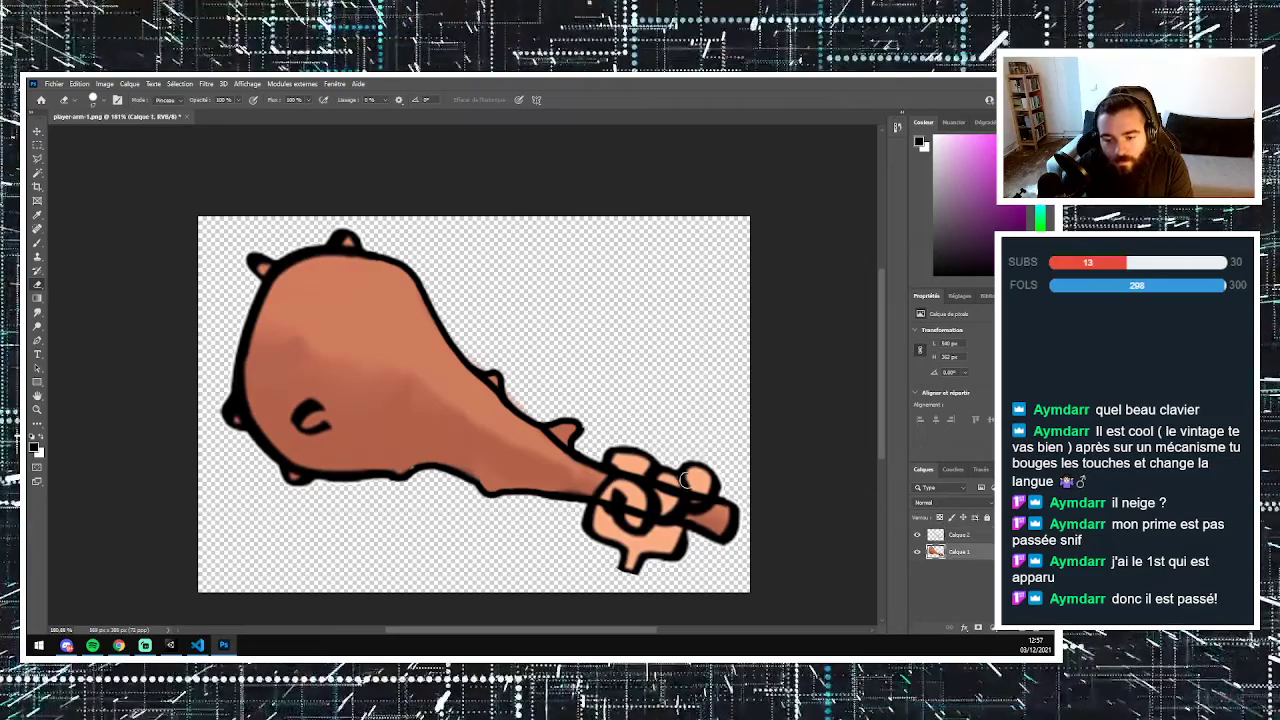
mouse_move(715, 468)
left_mouse_down()
mouse_move(611, 452)
mouse_move(608, 438)
mouse_move(617, 457)
mouse_move(723, 486)
mouse_move(605, 453)
left_mouse_up()
mouse_move(670, 557)
left_mouse_down()
mouse_move(636, 568)
mouse_move(663, 569)
mouse_move(680, 546)
mouse_move(623, 552)
mouse_move(586, 531)
mouse_move(685, 544)
mouse_move(578, 517)
mouse_move(597, 510)
mouse_move(700, 543)
left_mouse_up()
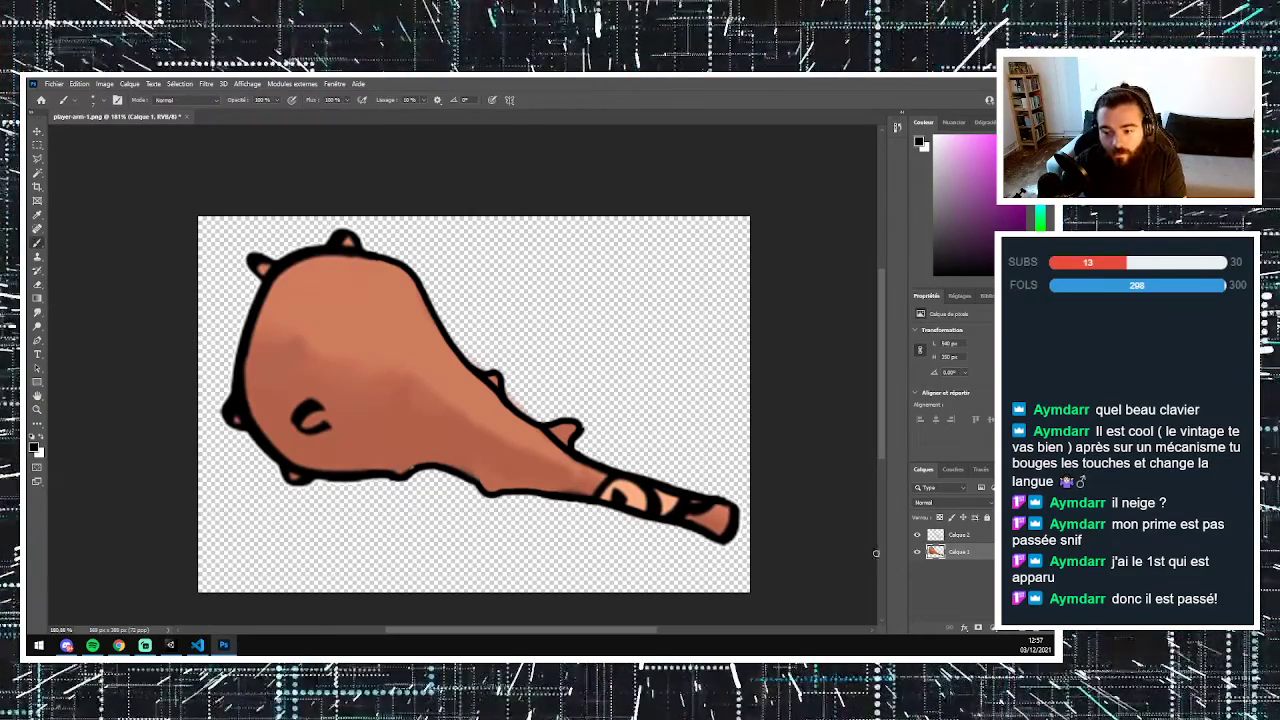
- On Calque 2, sample the club's brown and paint over the remaining fist details inside the handle with a 17 px brush
left_click(985, 536)
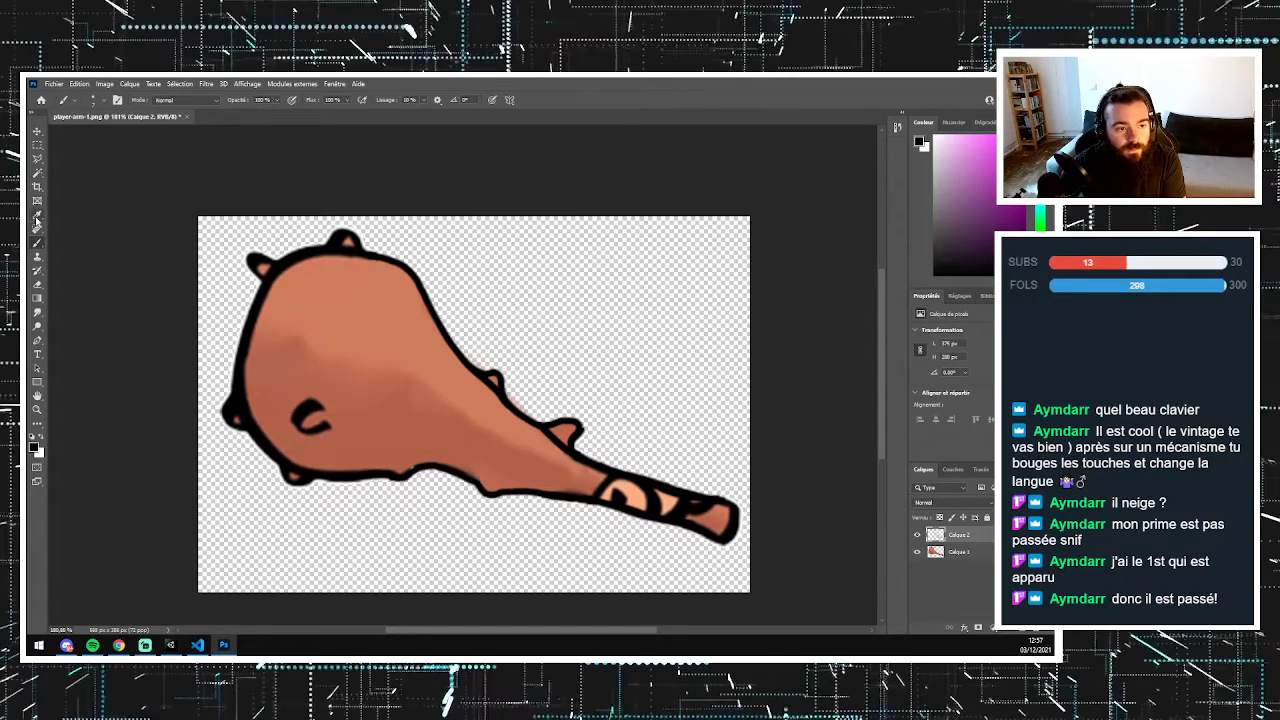
left_click(583, 477)
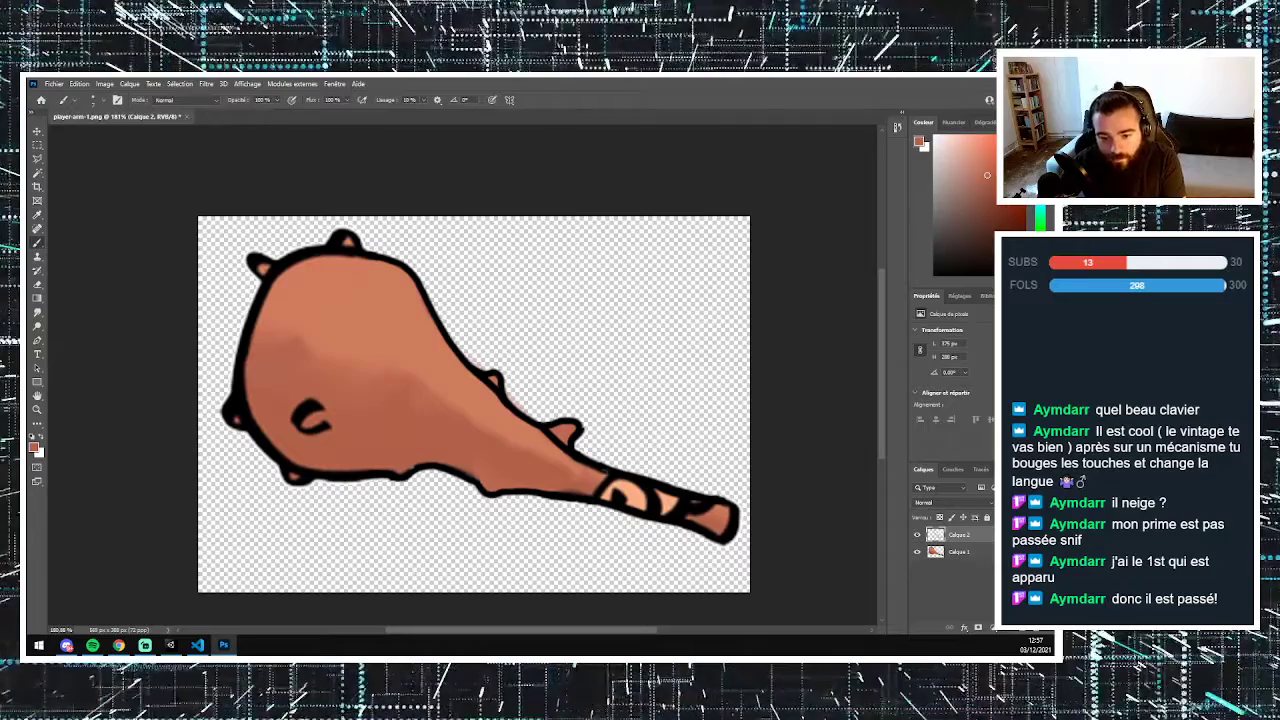
left_click(94, 100)
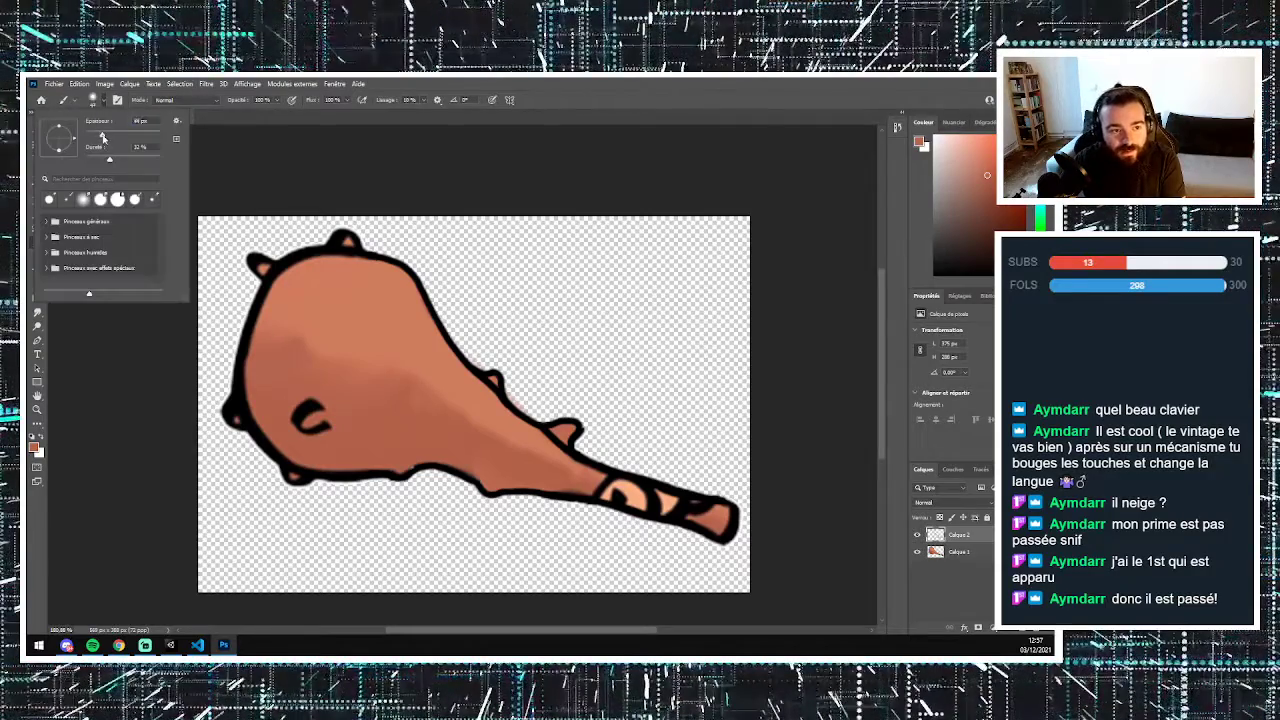
left_click_drag(110, 162, 91, 135)
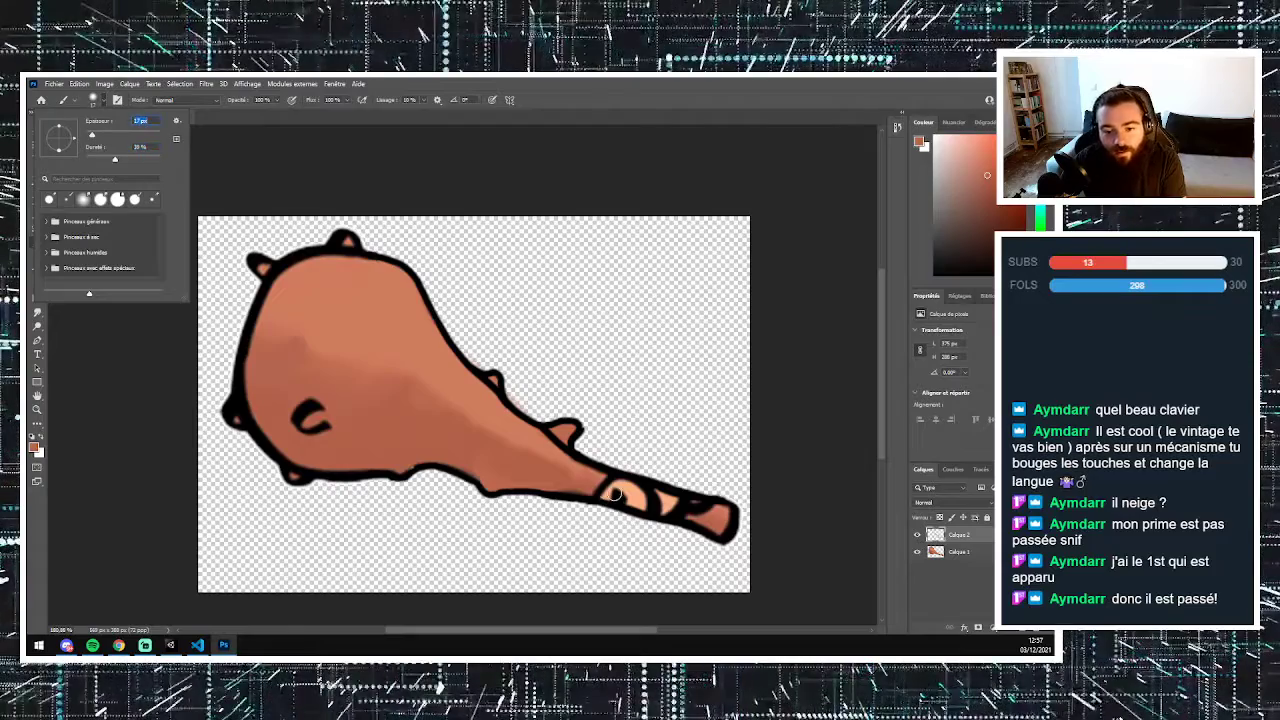
left_click_drag(600, 492, 710, 510)
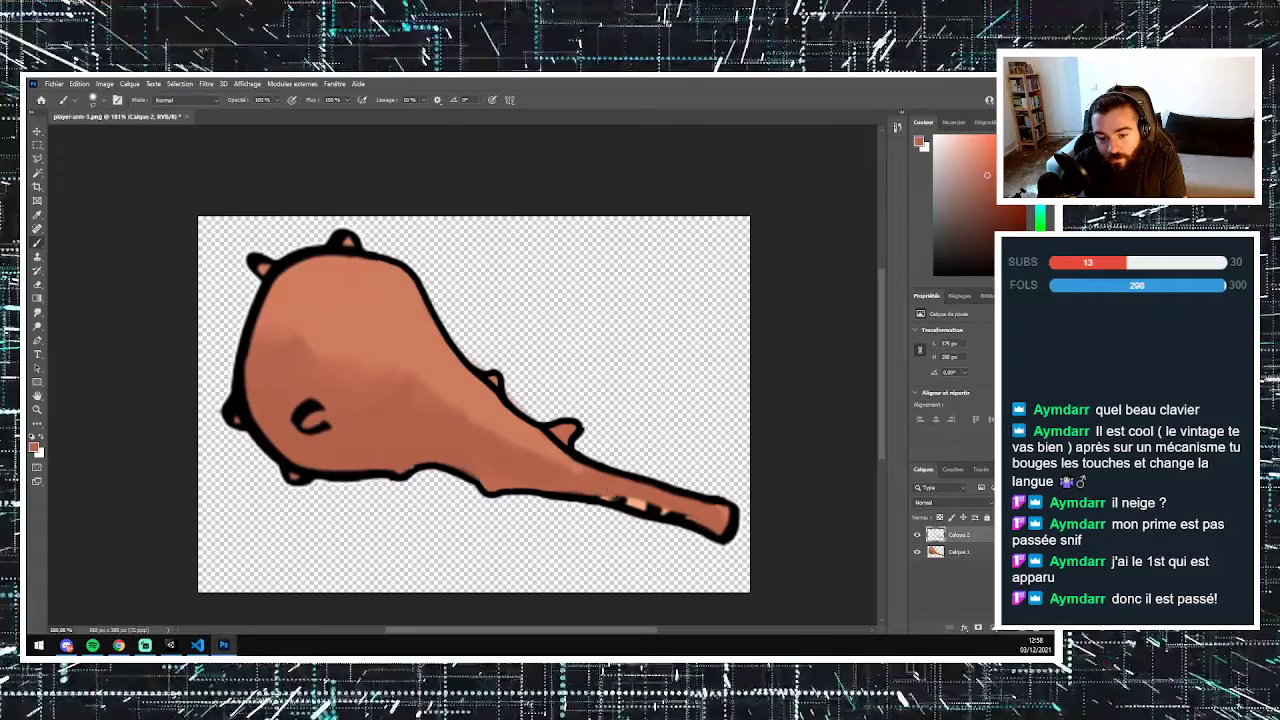
left_click_drag(626, 502, 644, 506)
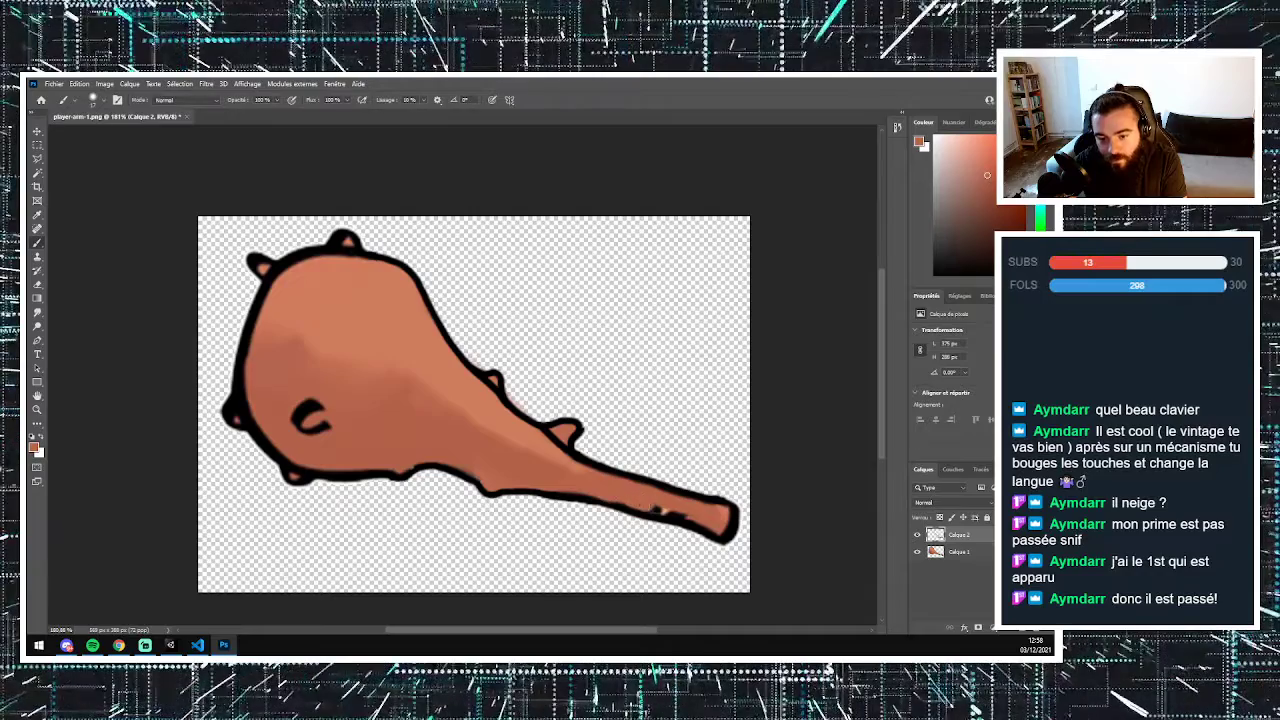
left_click_drag(642, 506, 692, 518)
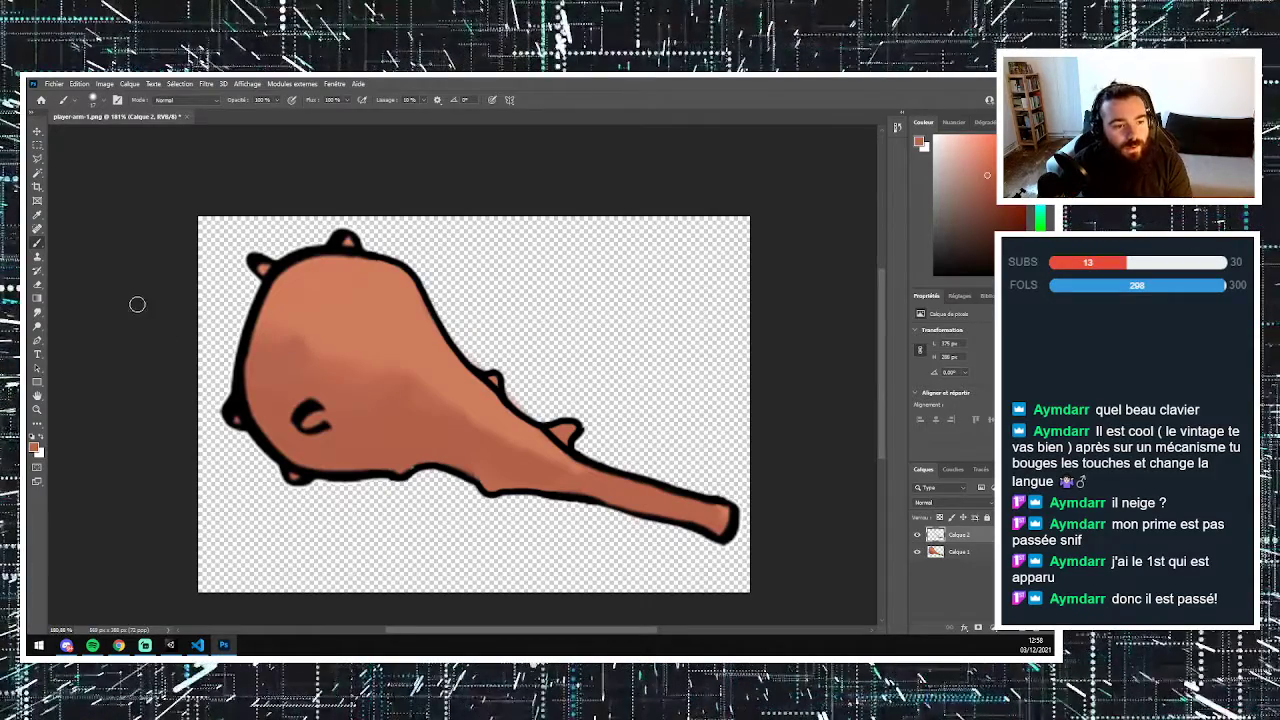
- Sample the outline black and reduce the brush size for drawing fine details on the club
left_click(38, 215)
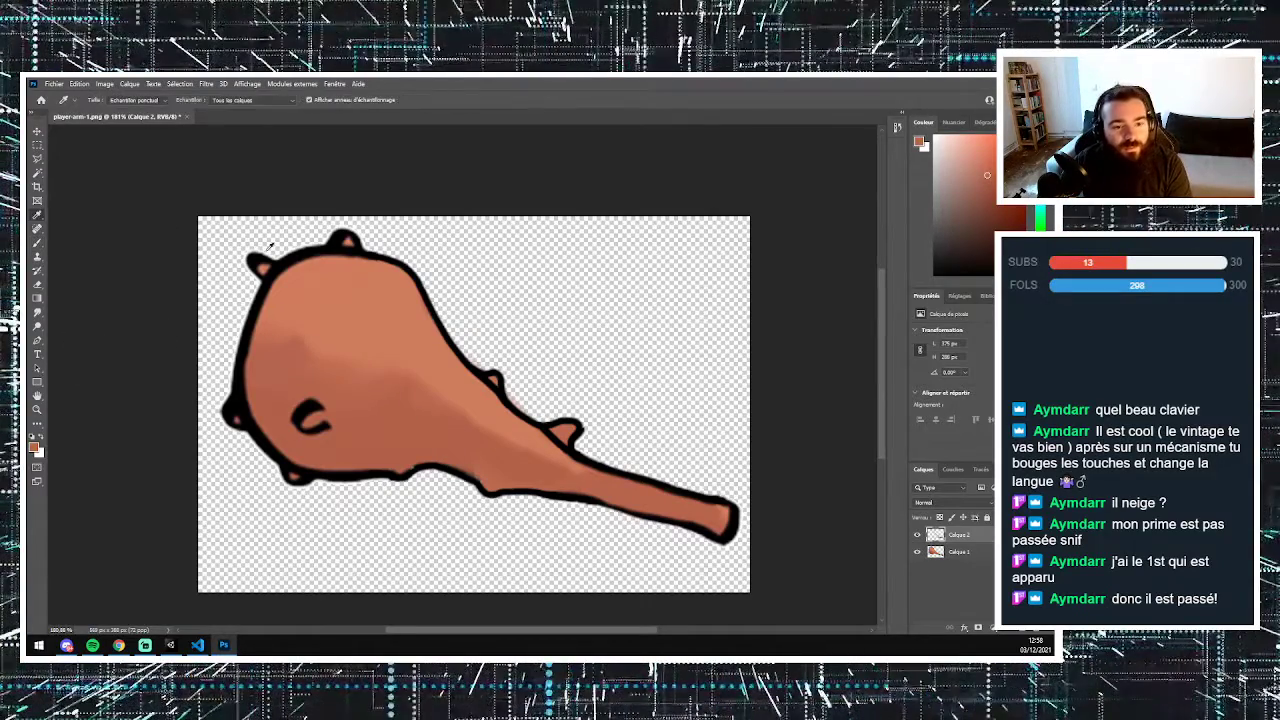
left_click(292, 257)
left_click(38, 243)
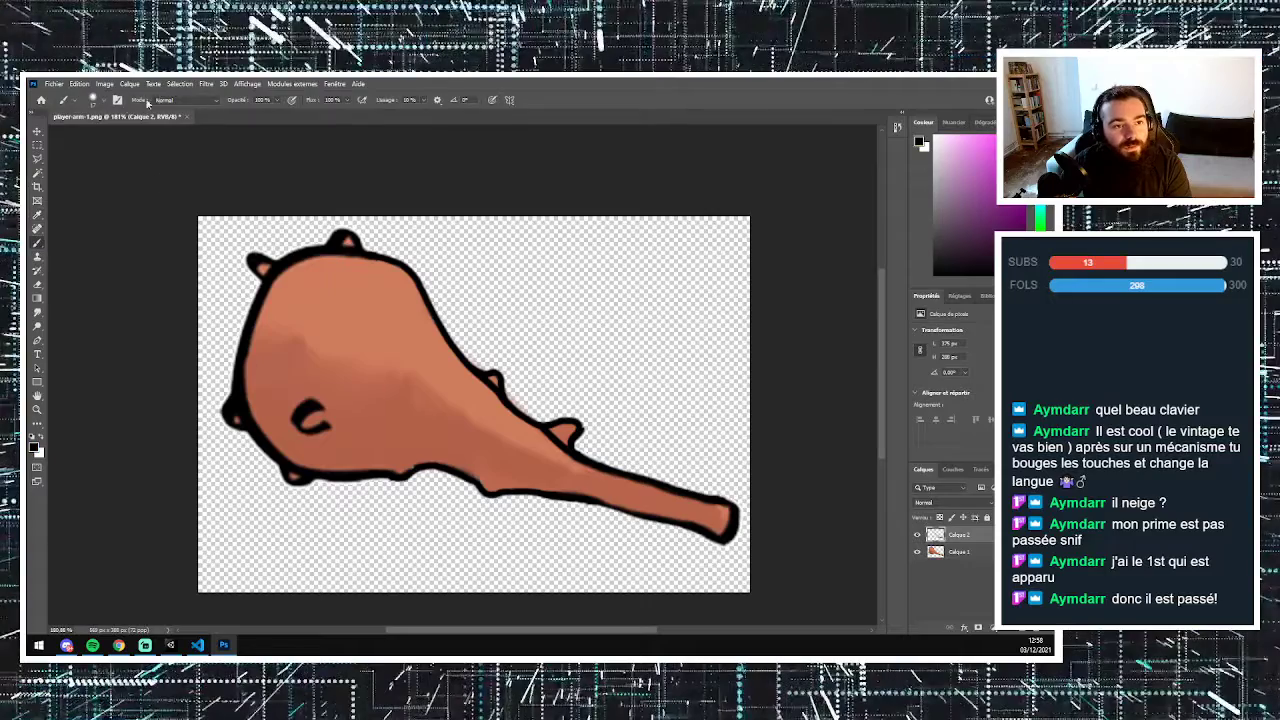
left_click(106, 102)
left_click_drag(91, 137, 90, 135)
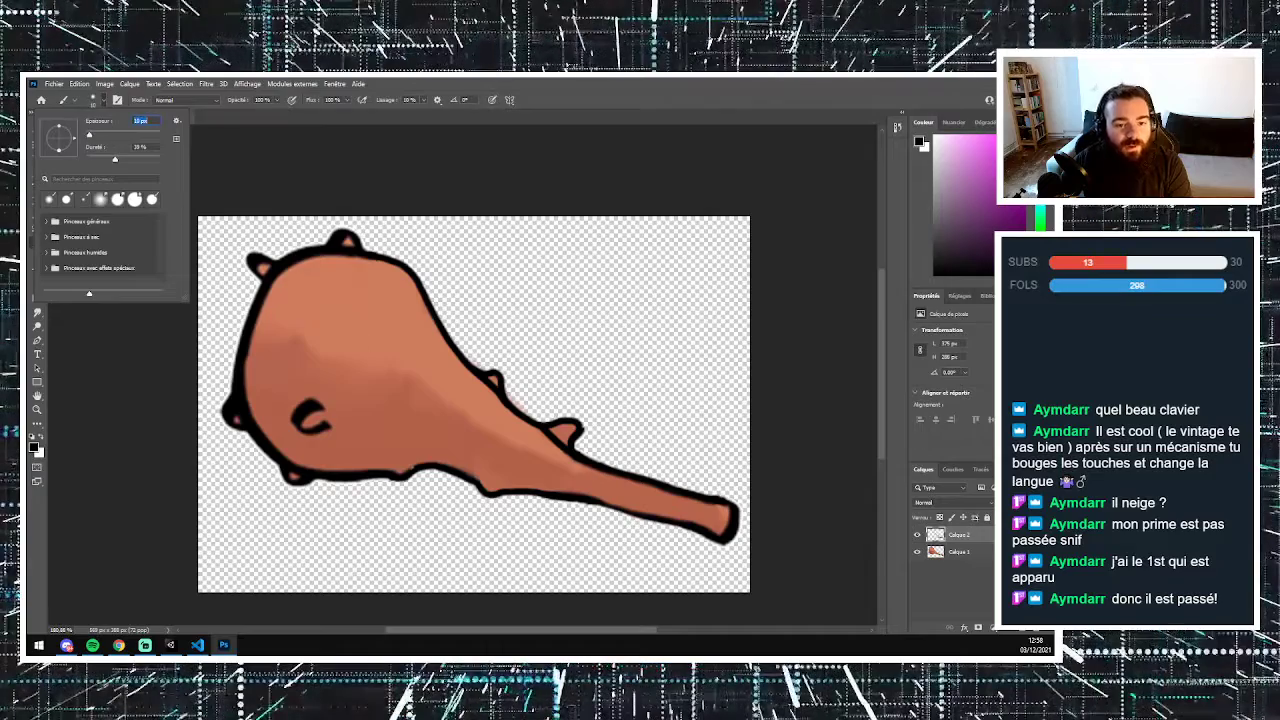
left_click(350, 326)
mouse_move(348, 331)
left_mouse_down()
mouse_move(362, 316)
mouse_move(368, 330)
left_mouse_up()
left_click_drag(437, 418, 457, 414)
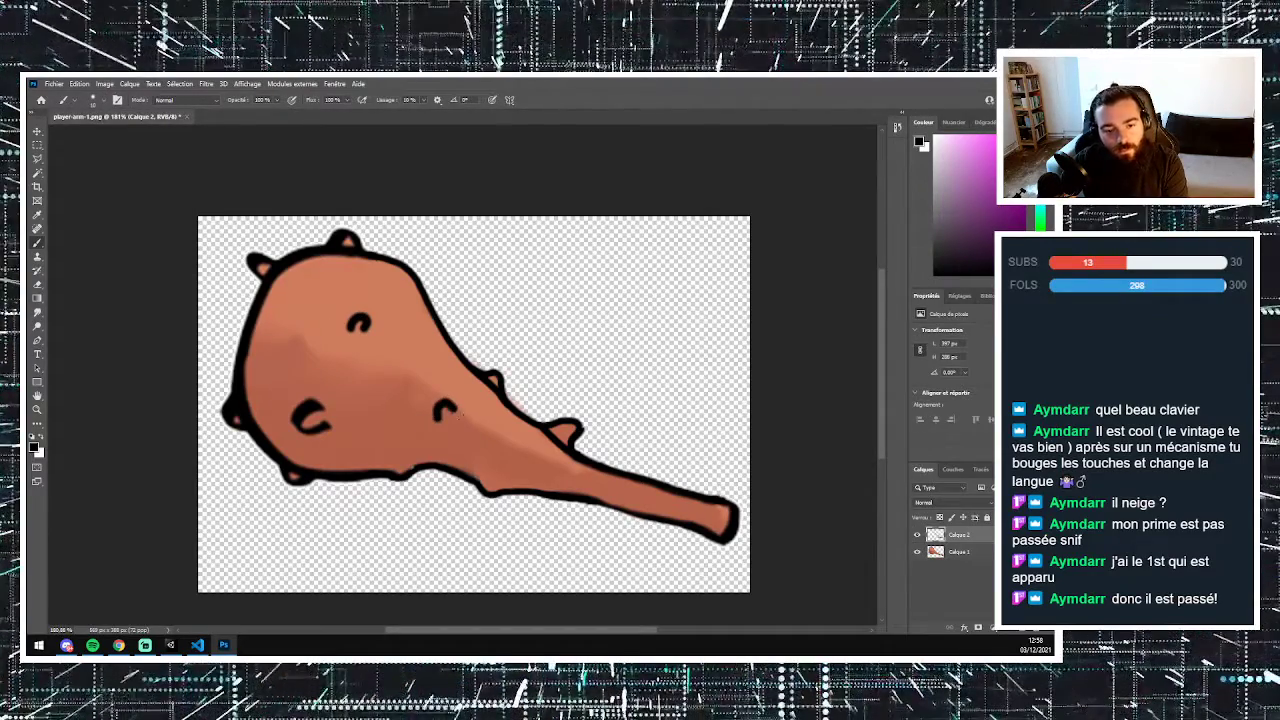
left_click_drag(512, 458, 535, 457)
mouse_move(284, 340)
left_mouse_down()
mouse_move(273, 323)
mouse_move(324, 291)
left_mouse_up()
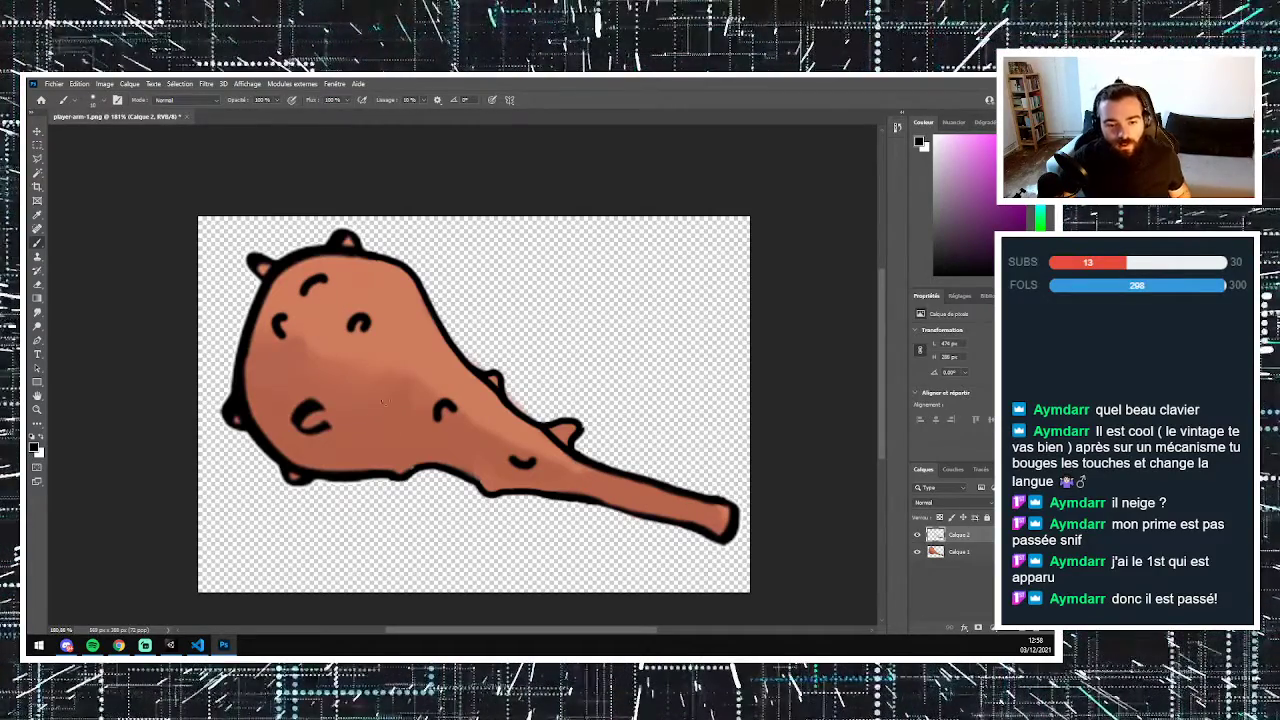
mouse_move(403, 357)
left_mouse_down()
mouse_move(432, 360)
mouse_move(412, 387)
left_mouse_up()
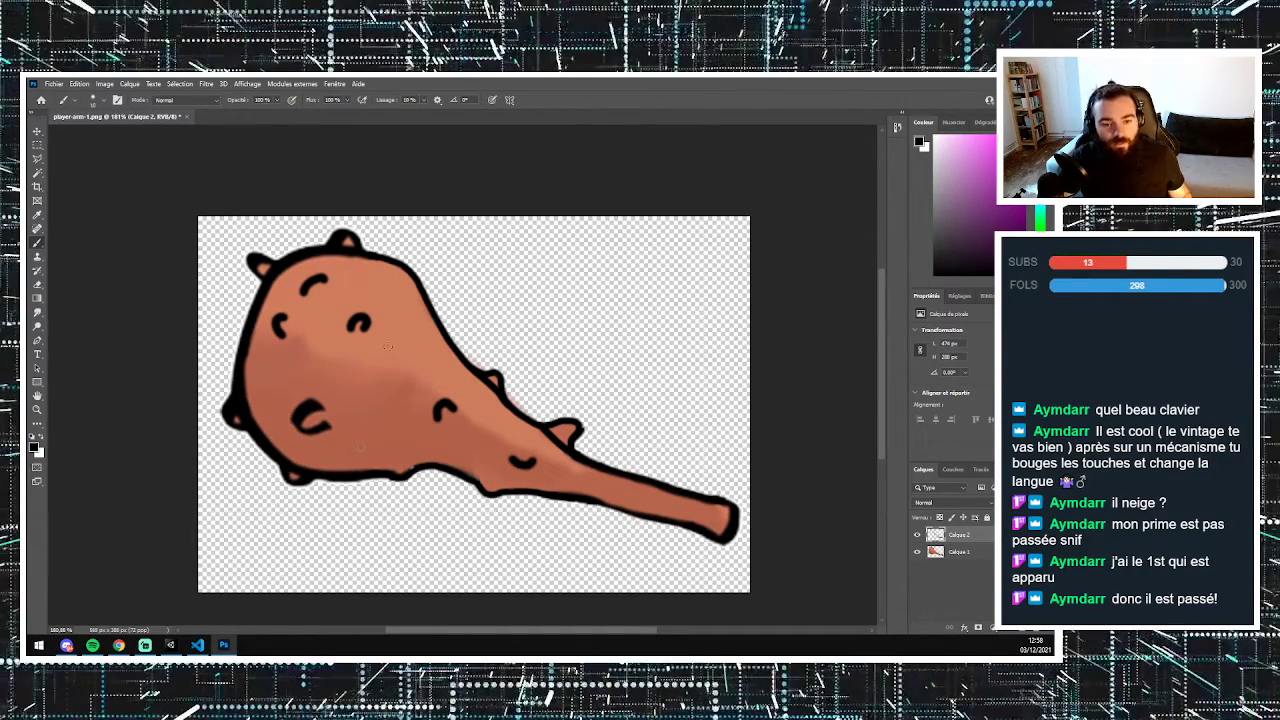
mouse_move(393, 356)
left_mouse_down()
mouse_move(410, 344)
mouse_move(416, 360)
left_mouse_up()
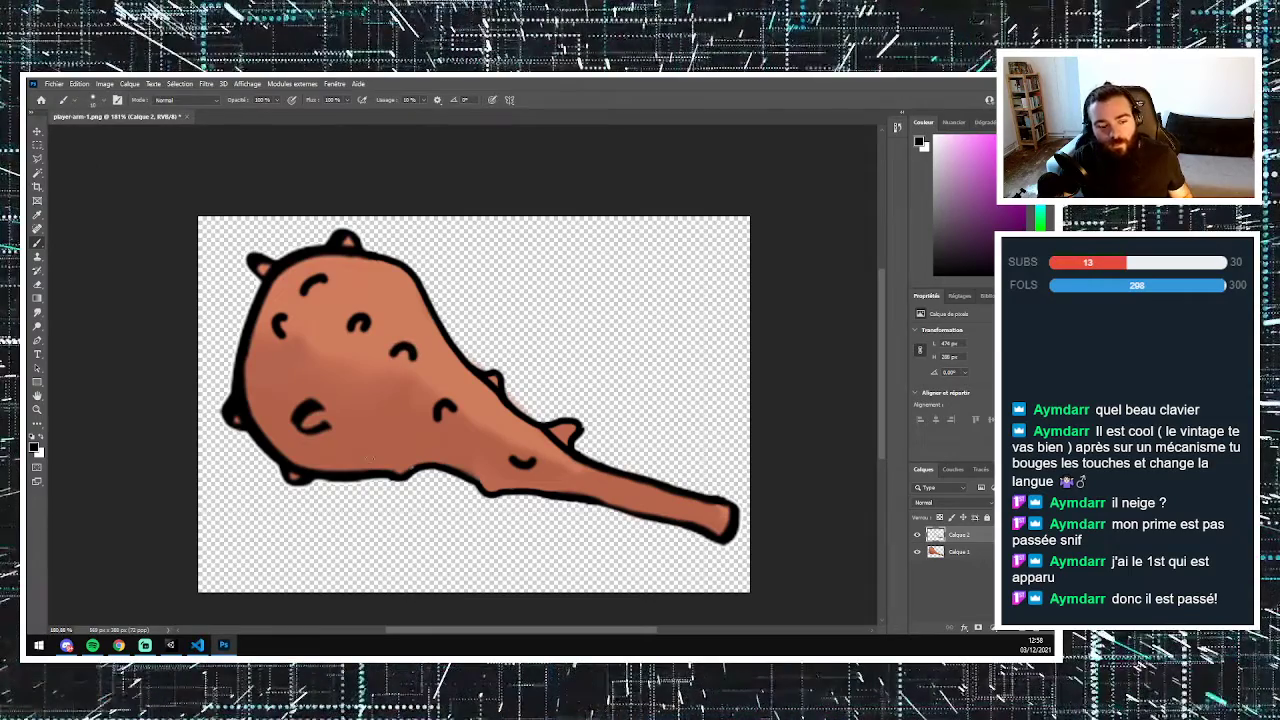
key("ctrl+z")
key("ctrl+z")
key("ctrl+z")
key("ctrl+z")
key("ctrl+z")
key("ctrl+z")
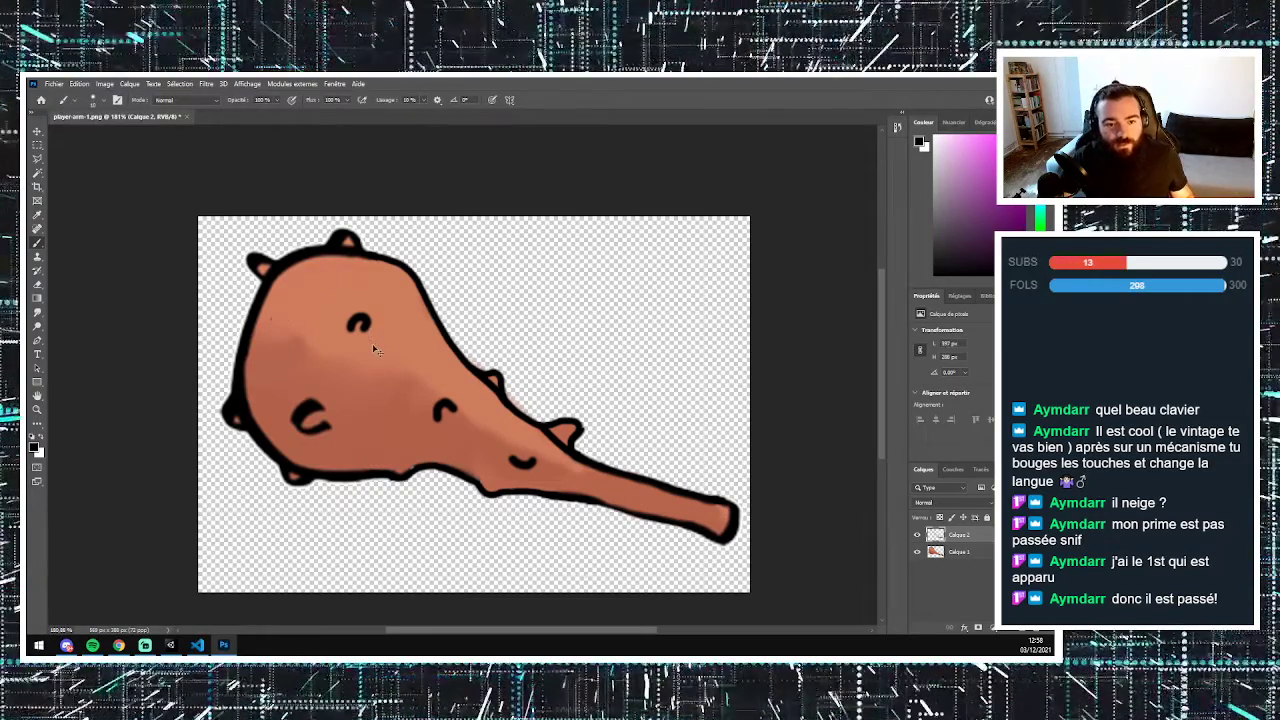
- Draw short curved black knot marks across the club's head and middle, plus a small mark at the start of the handle
mouse_move(310, 331)
left_mouse_down()
mouse_move(318, 311)
mouse_move(339, 330)
left_mouse_up()
mouse_move(414, 368)
left_mouse_down()
mouse_move(428, 354)
mouse_move(446, 378)
left_mouse_up()
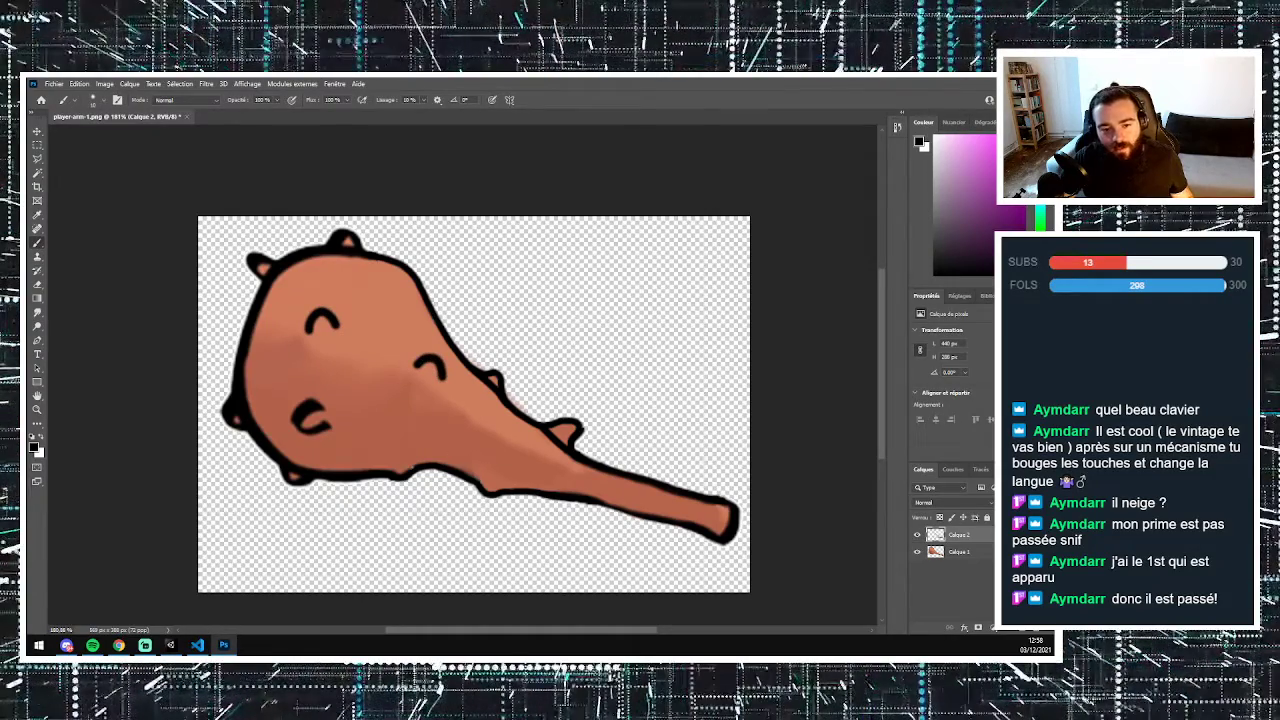
mouse_move(495, 446)
left_mouse_down()
mouse_move(487, 460)
mouse_move(510, 467)
left_mouse_up()
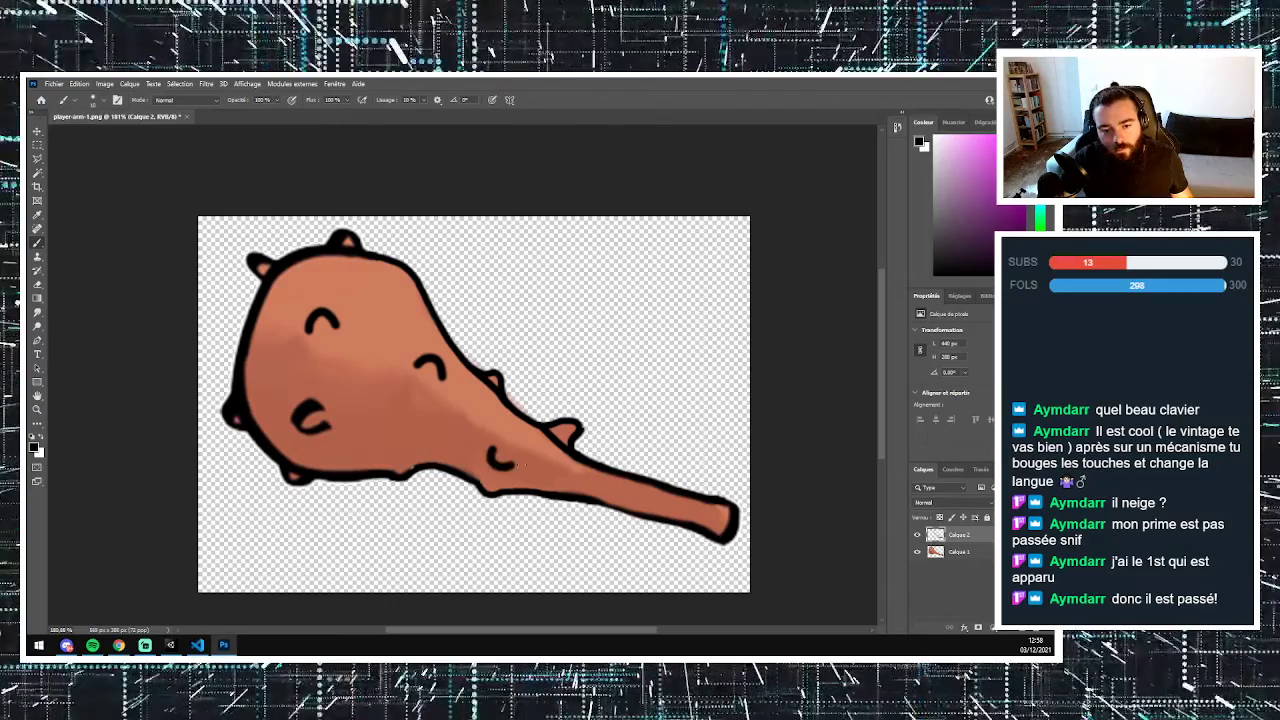
mouse_move(394, 420)
left_mouse_down()
mouse_move(396, 440)
mouse_move(426, 434)
left_mouse_up()
mouse_move(368, 297)
left_mouse_down()
mouse_move(385, 285)
mouse_move(397, 304)
left_mouse_up()
mouse_move(281, 337)
left_mouse_down()
mouse_move(256, 352)
mouse_move(282, 378)
left_mouse_up()
key("ctrl+z")
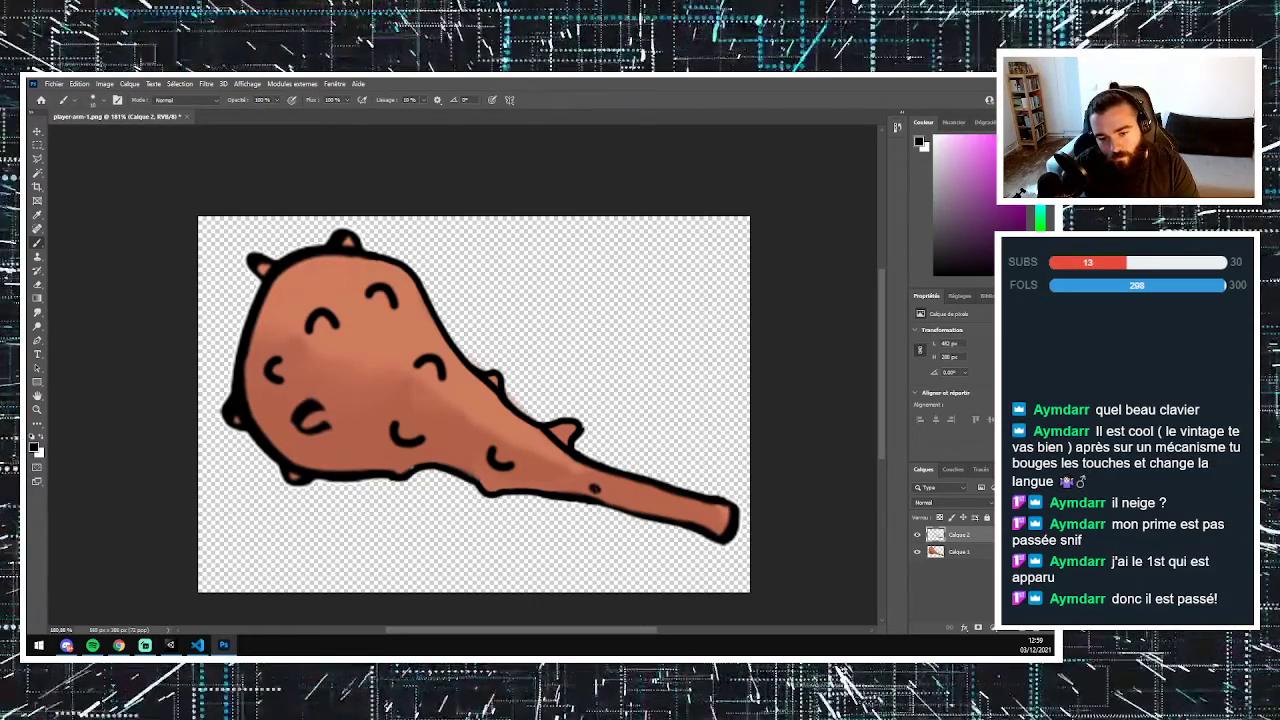
left_click(598, 489)
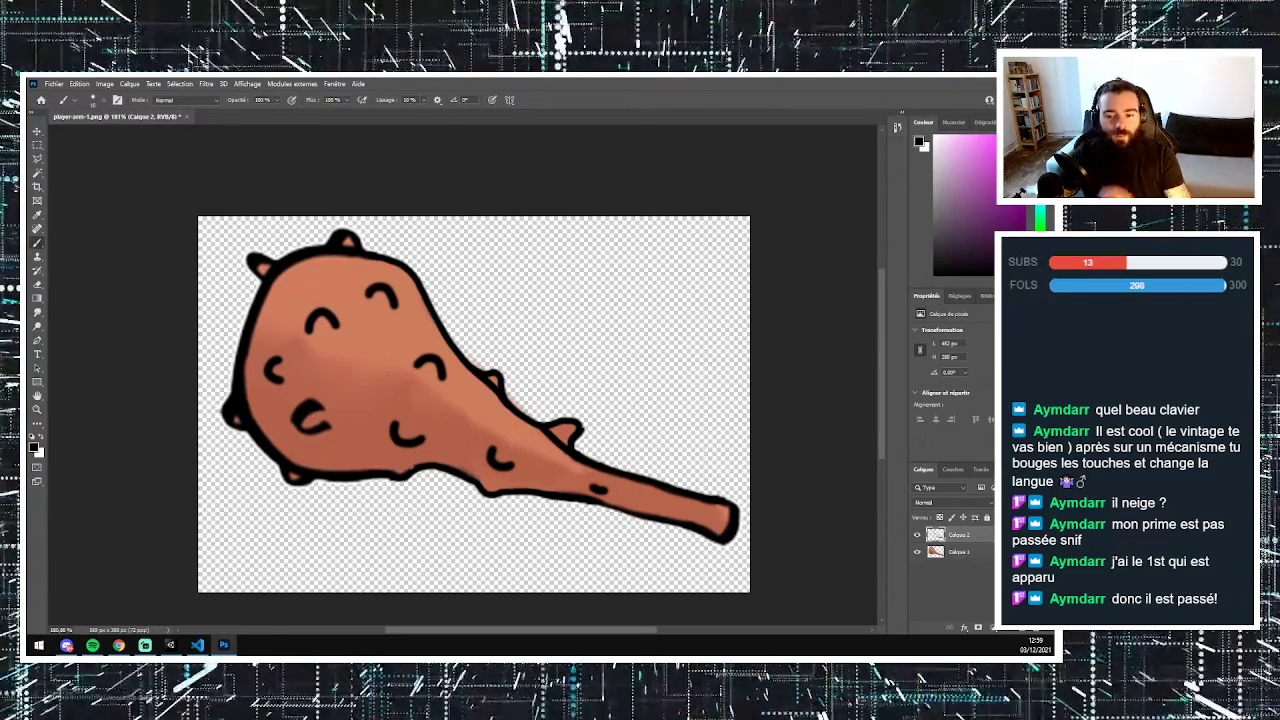
- Crop the canvas closer to the club, trimming the empty space above, below and at the sides
left_click(39, 186)
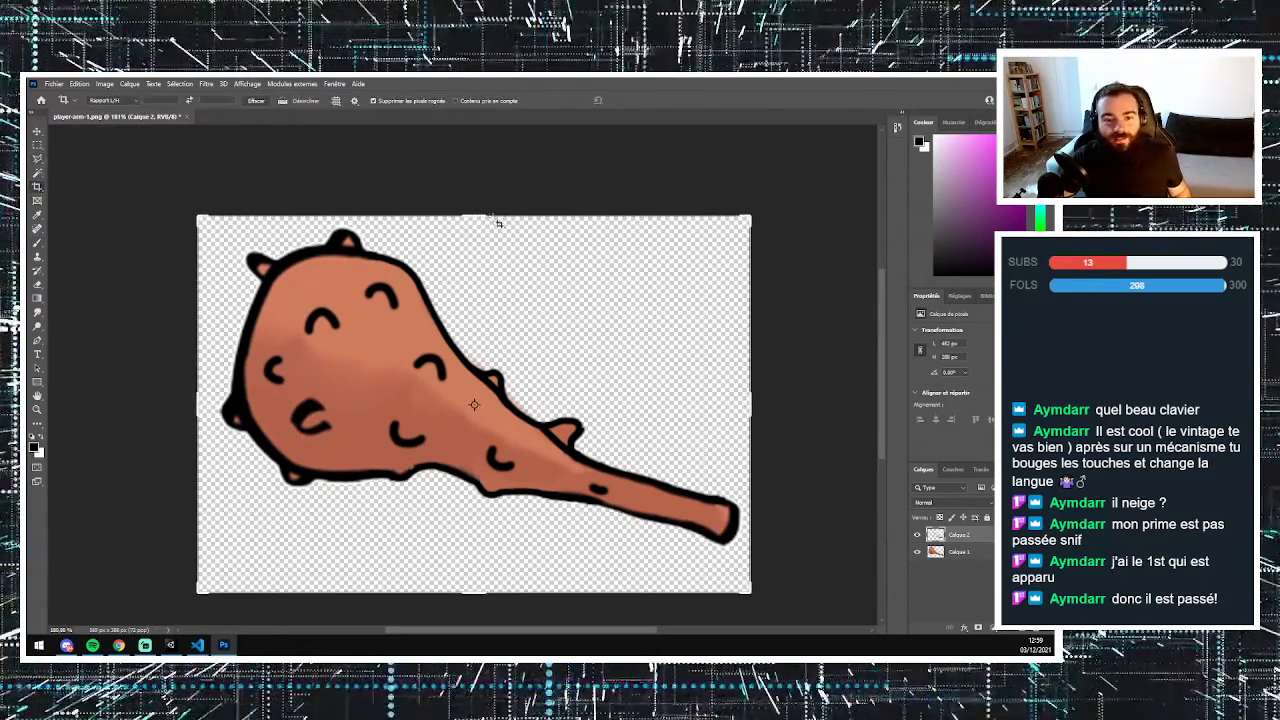
left_click_drag(478, 218, 478, 226)
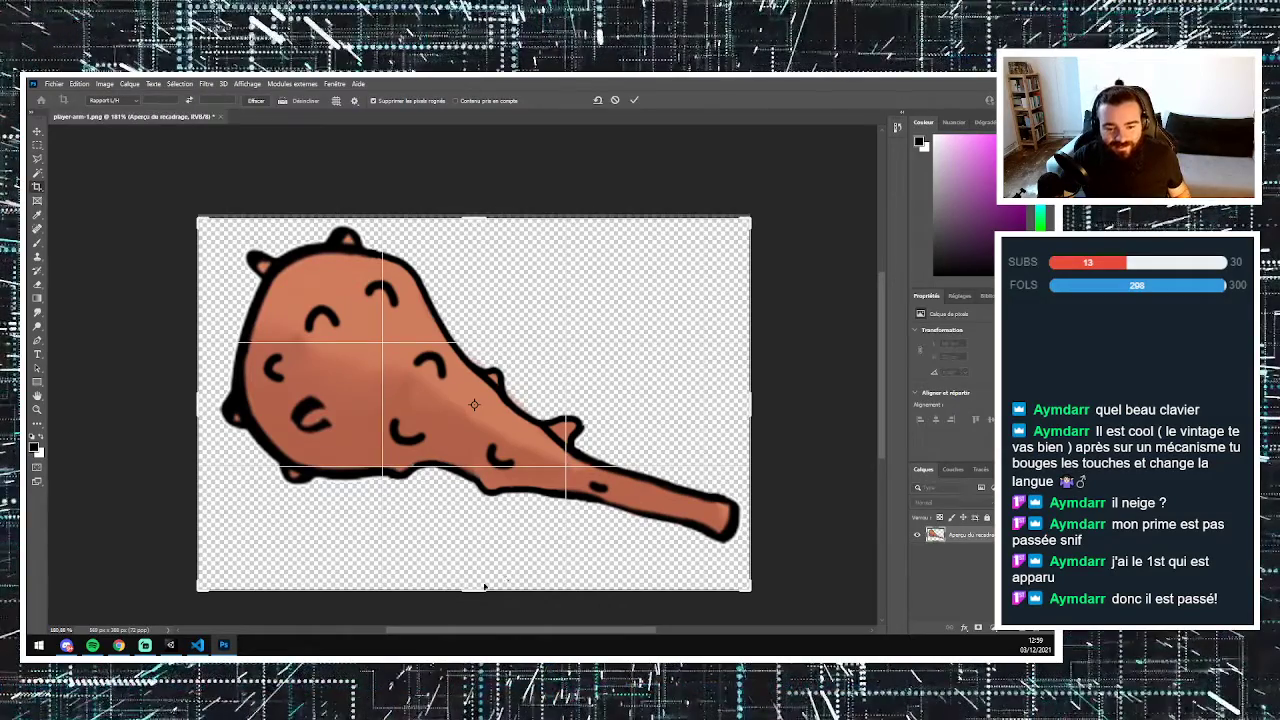
left_click_drag(474, 590, 474, 571)
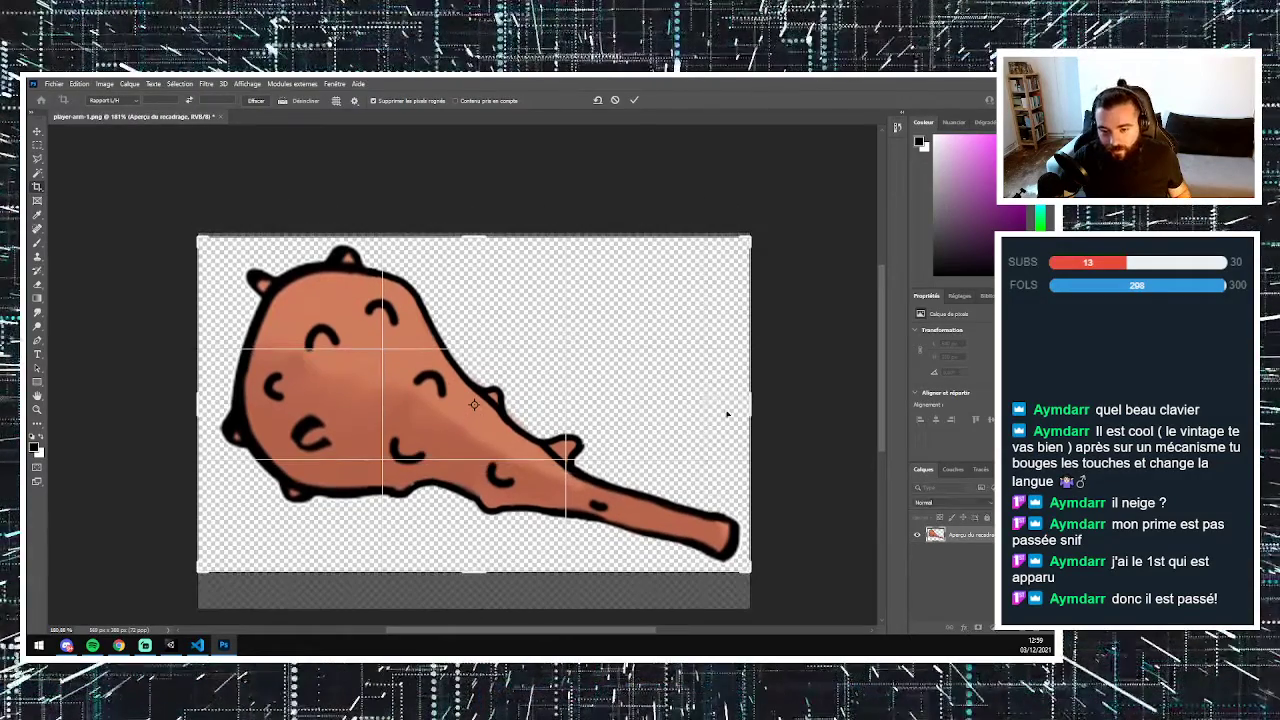
left_click_drag(197, 412, 203, 410)
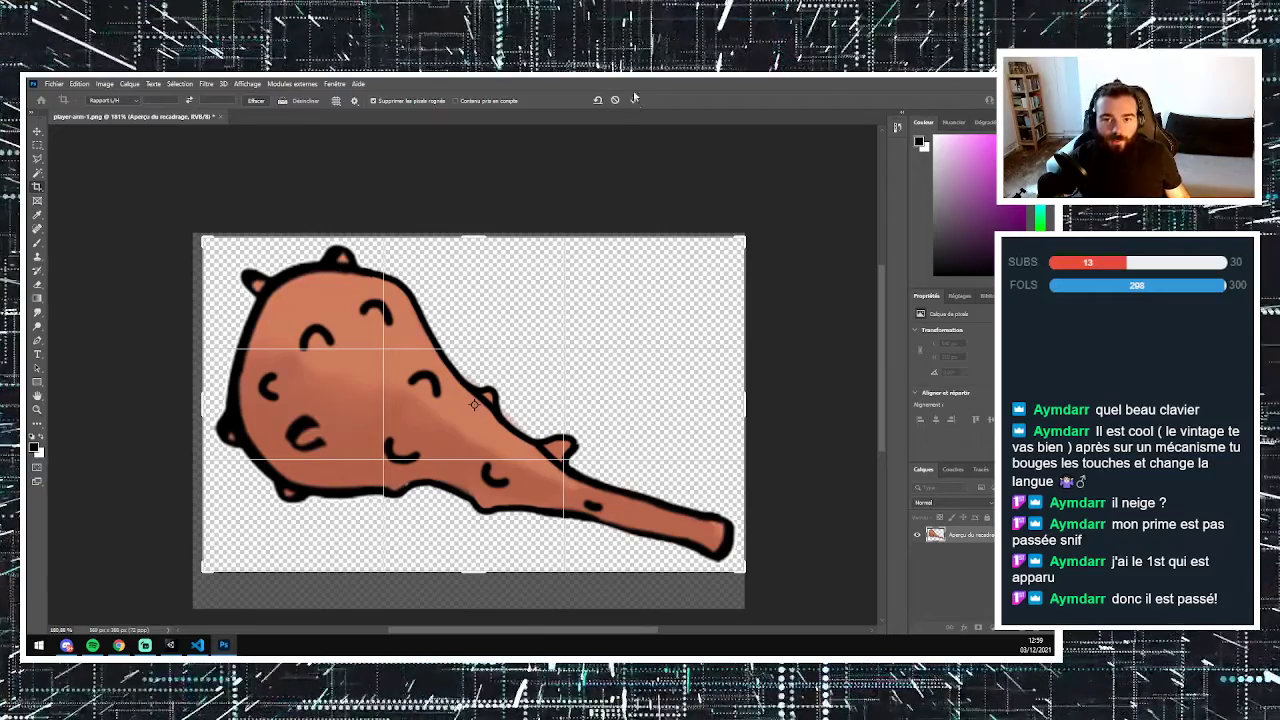
key("Return")
left_click(55, 84)
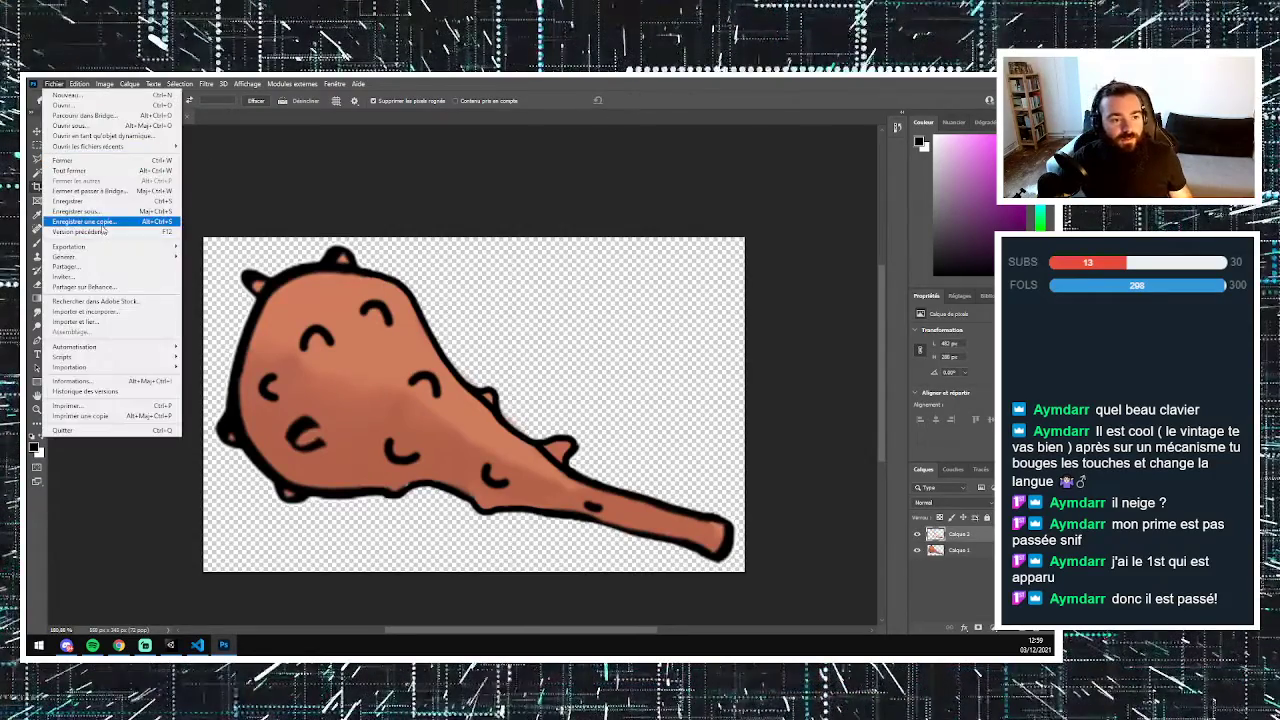
left_click(159, 212)
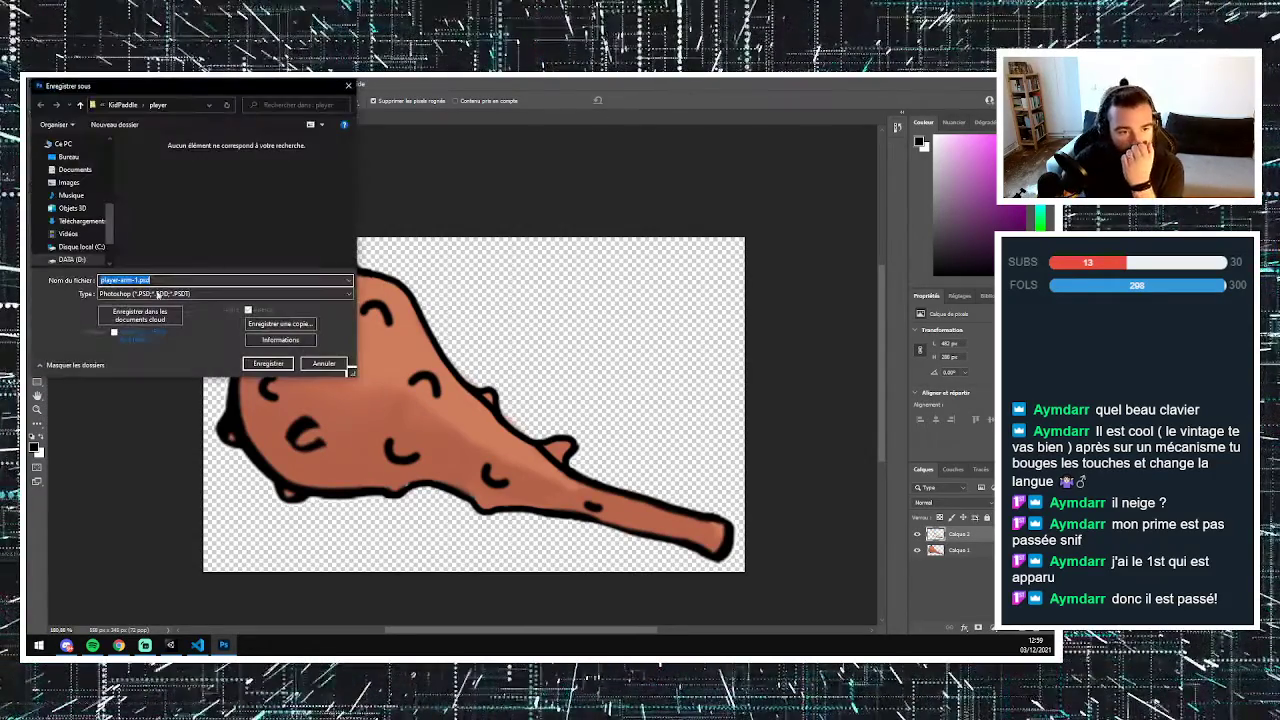
left_click(300, 293)
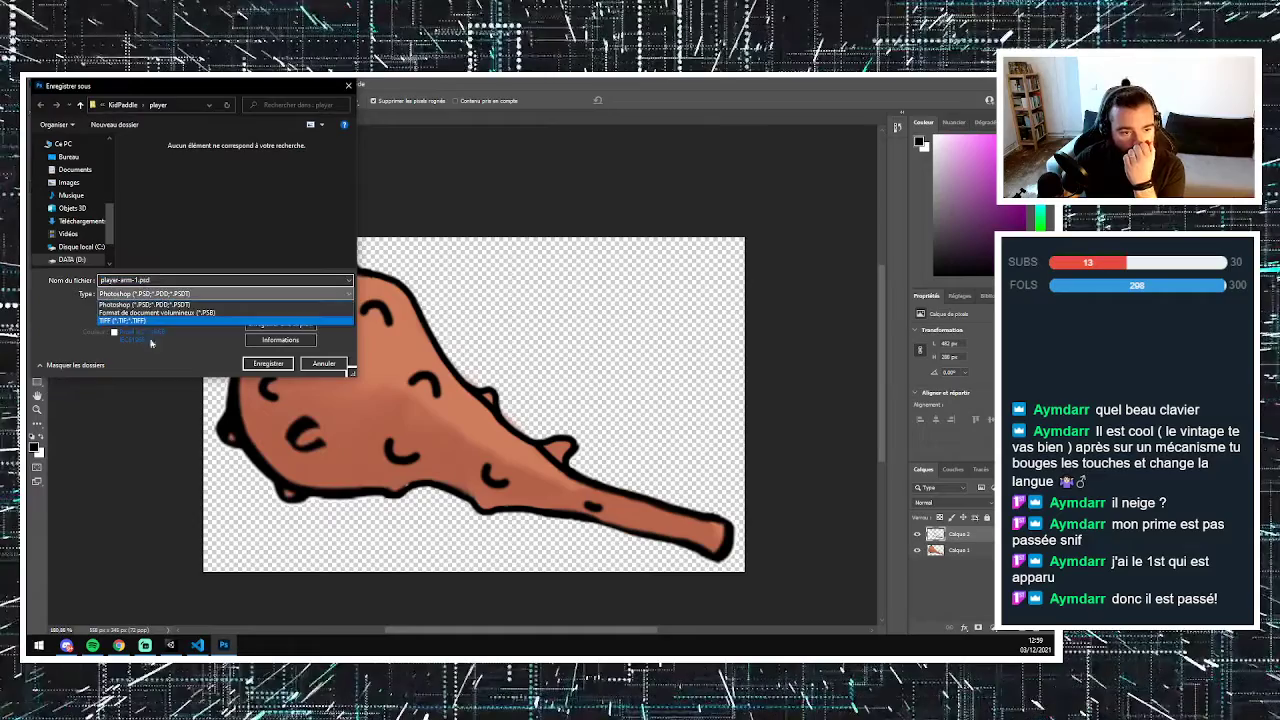
left_click(338, 362)
left_click(320, 364)
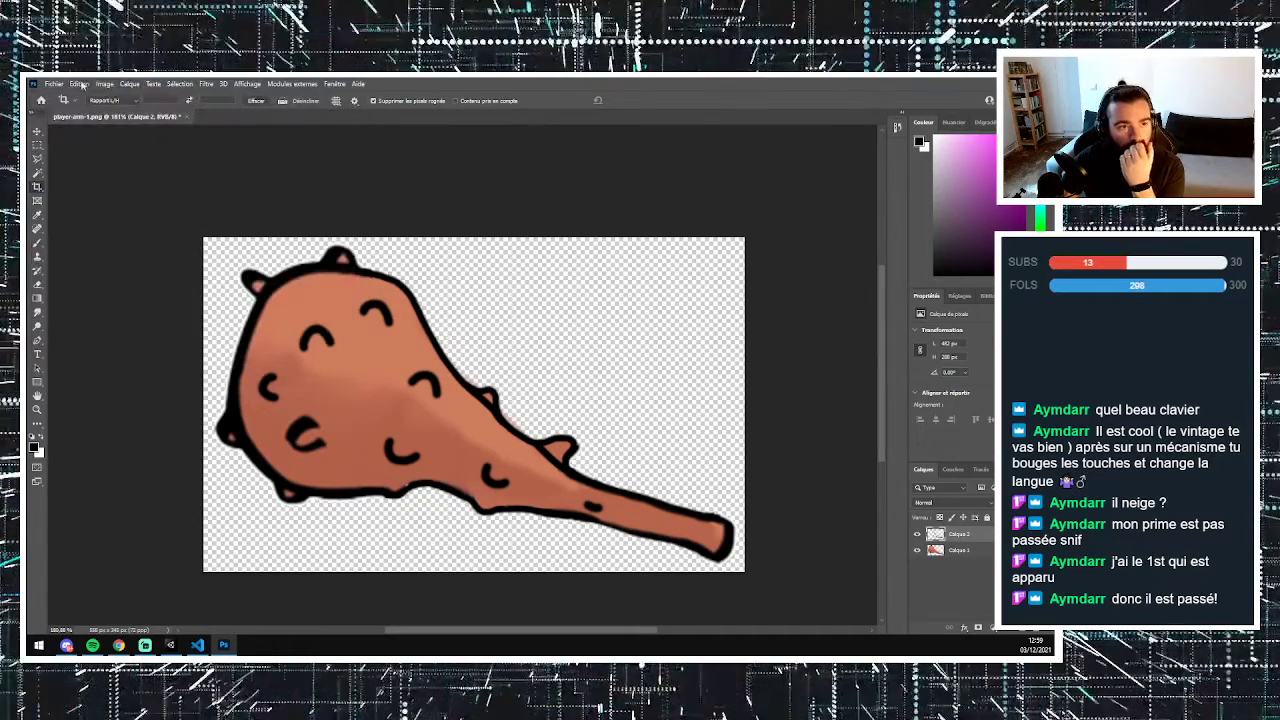
- Quick-export the club as a PNG named weapon.png in the KidPaddle player folder
left_click(53, 83)
mouse_move(120, 246)
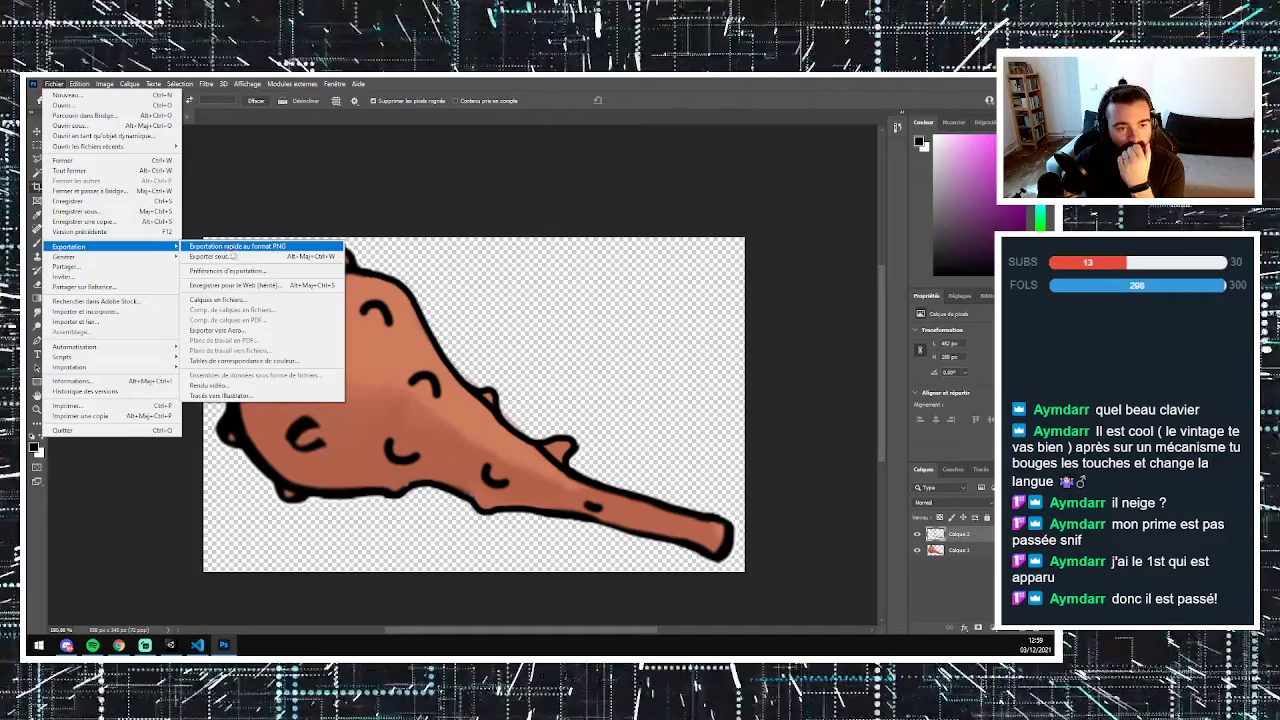
left_click(215, 248)
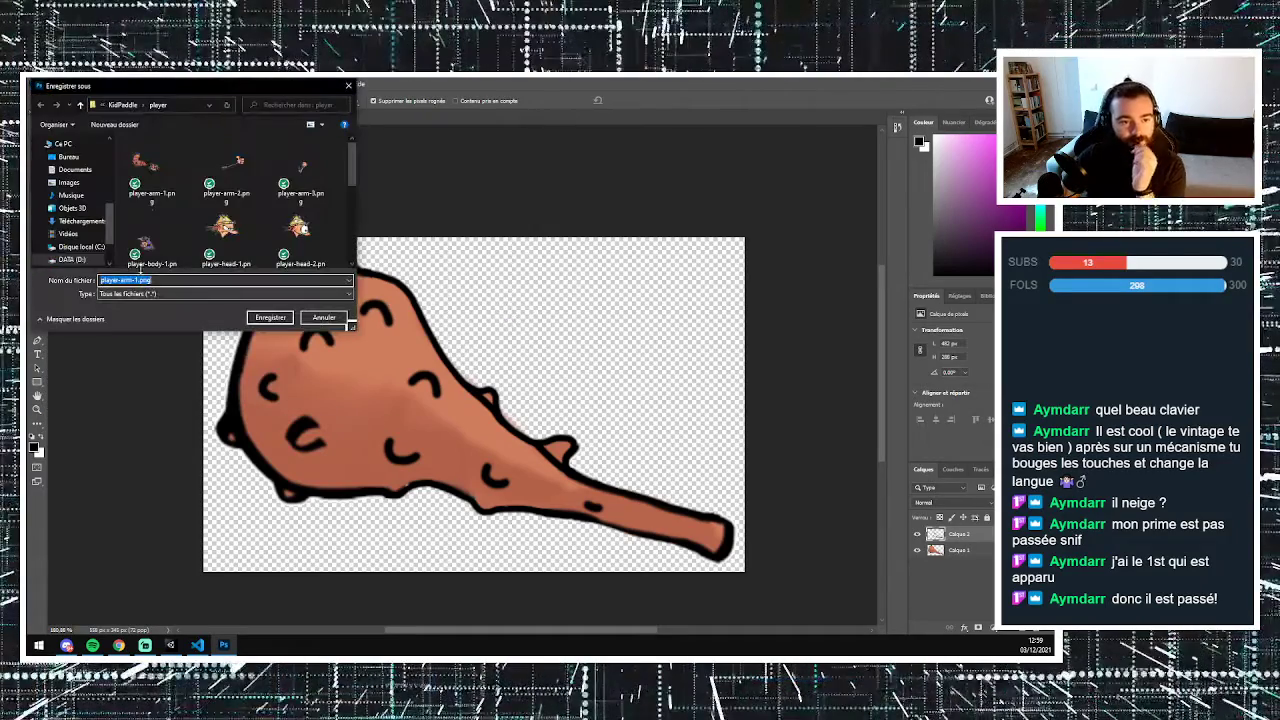
type("weapon")
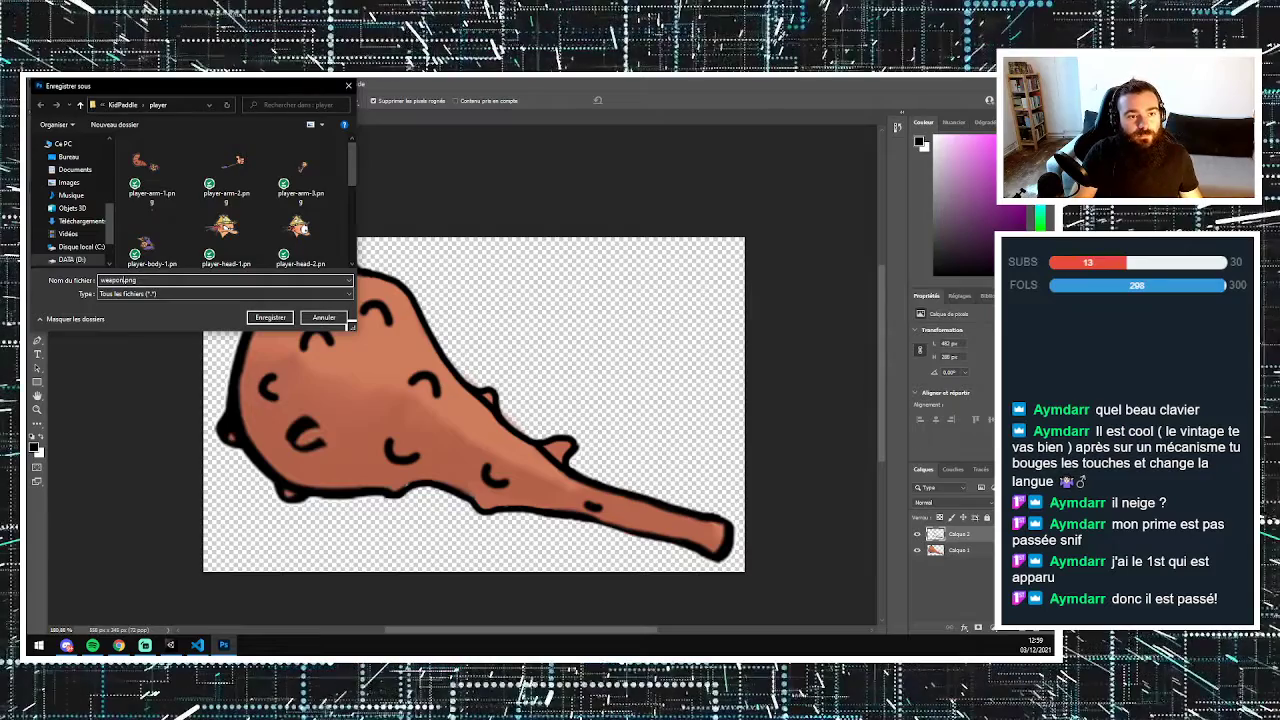
key("Return")
- Switch to Unity, collapse the player sprite's sub-sprites to make room, and import weapon.png into the Assets/Sprites folder
key("alt+Tab")
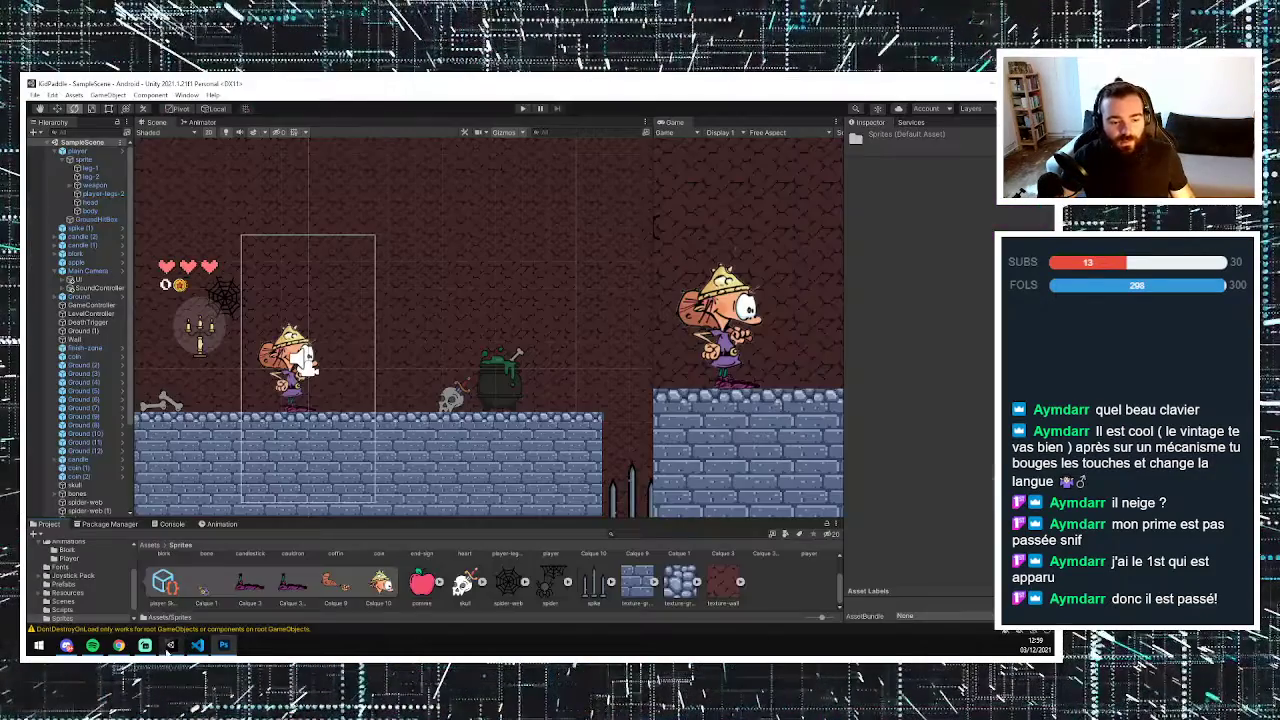
right_click(764, 581)
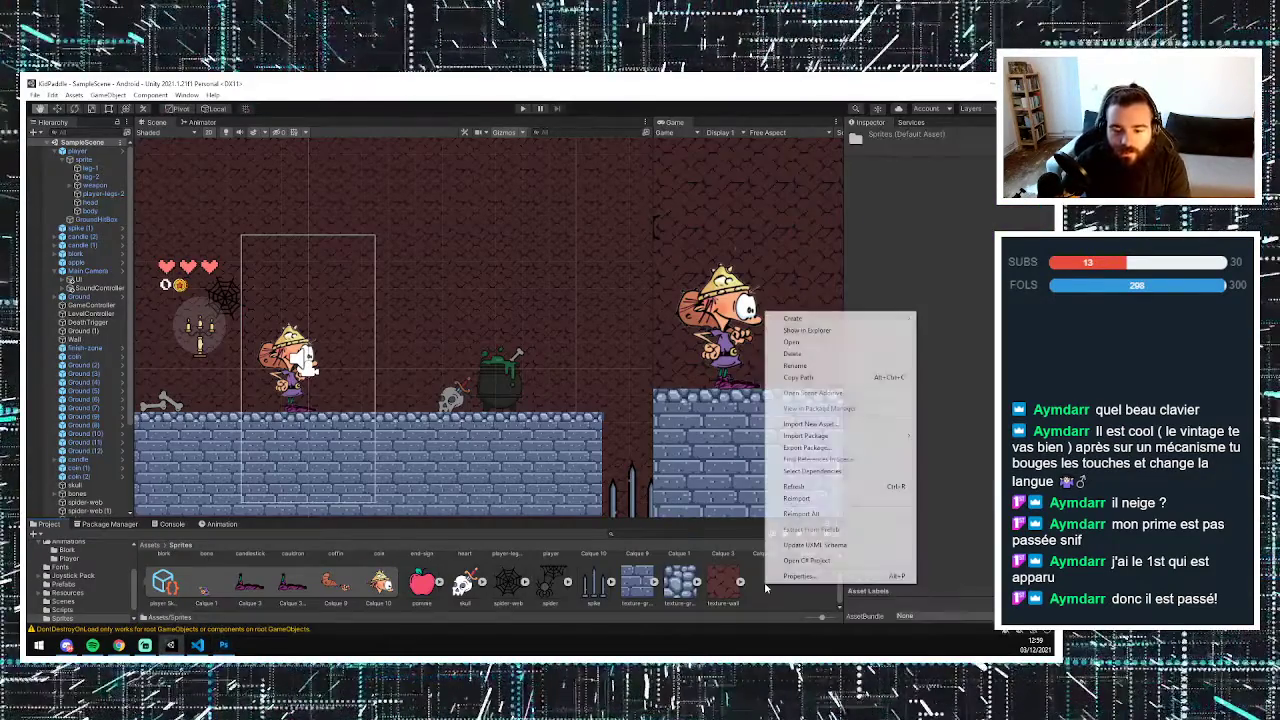
left_click(760, 591)
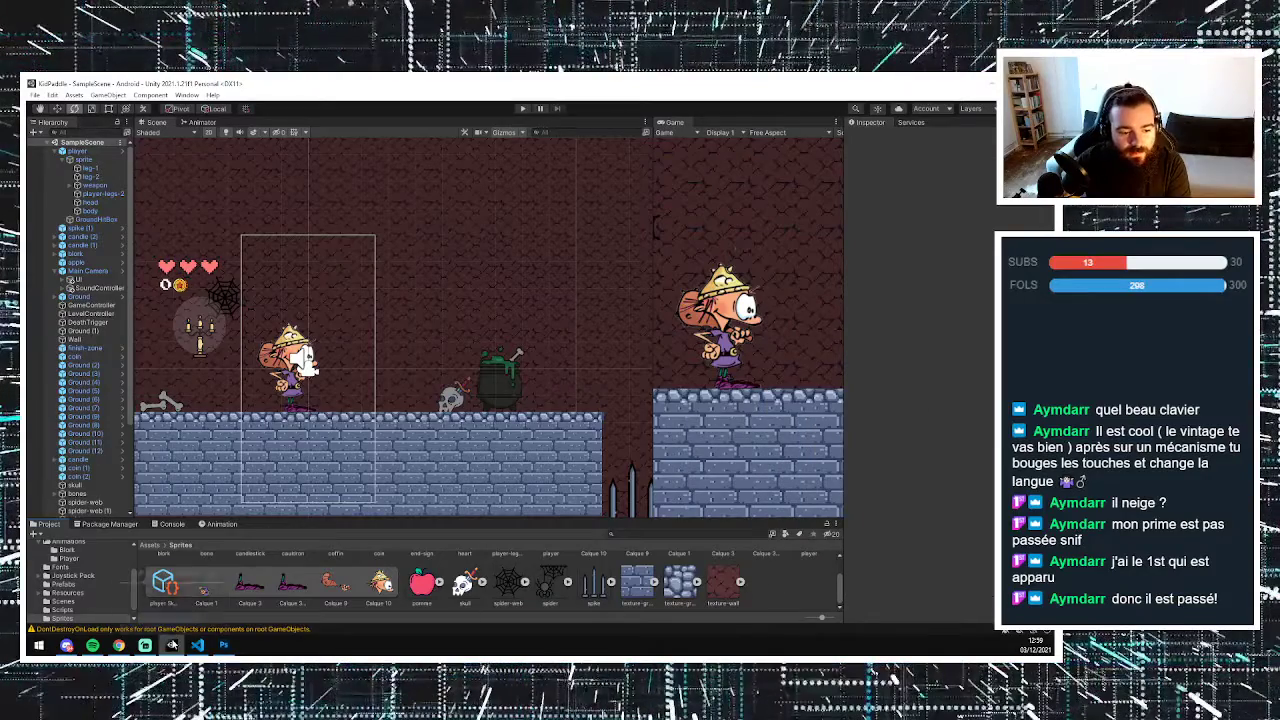
scroll(632, 600, "up", 2)
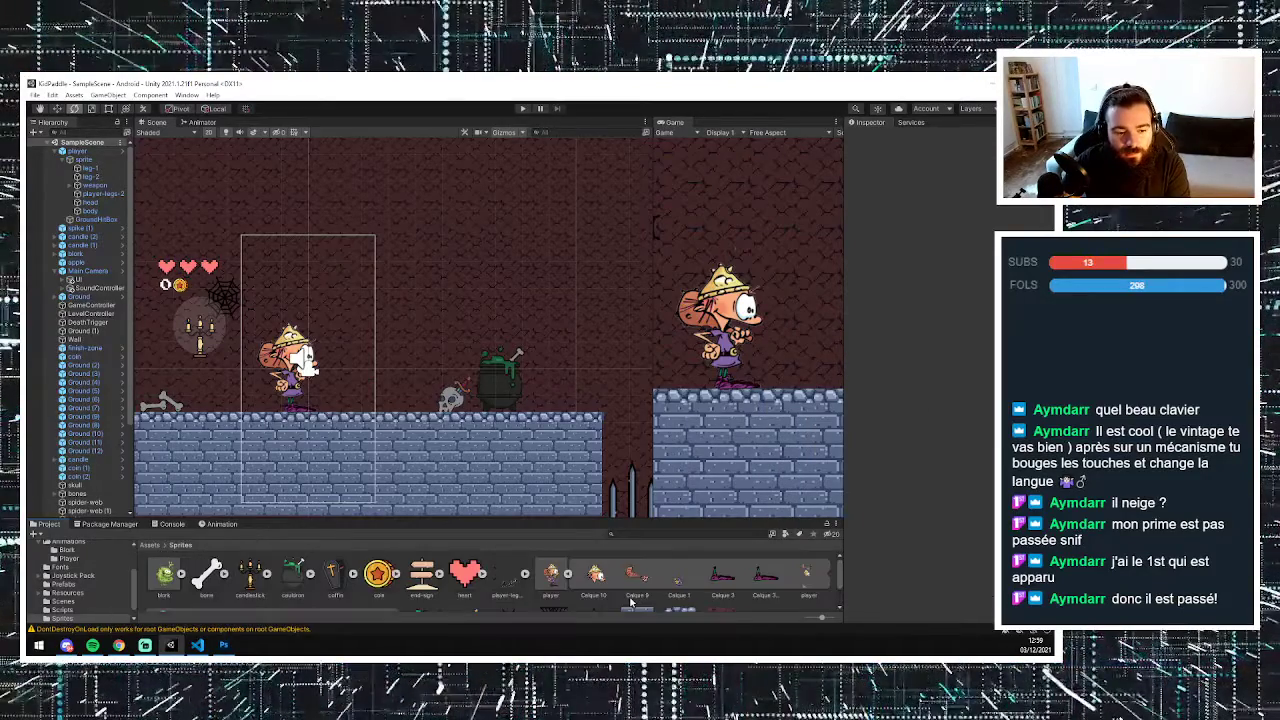
scroll(632, 600, "down", 1)
scroll(632, 600, "up", 1)
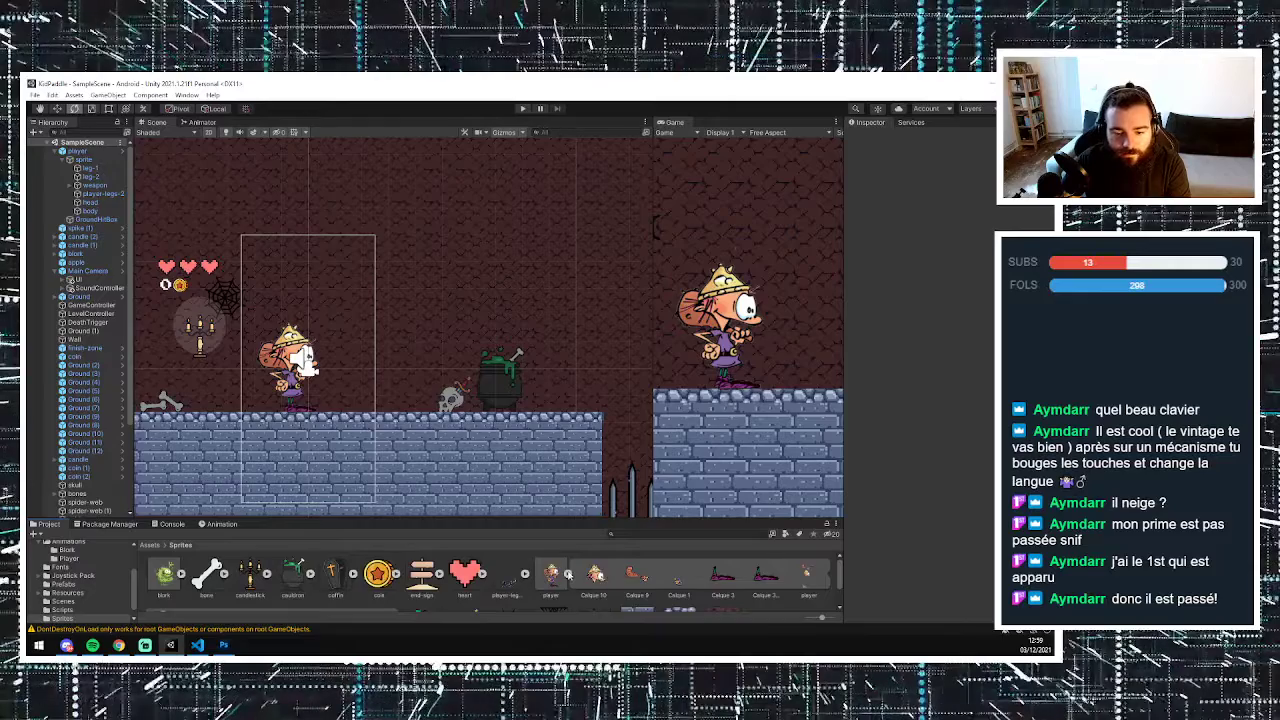
left_click(567, 573)
scroll(571, 582, "down", 1)
scroll(571, 582, "up", 1)
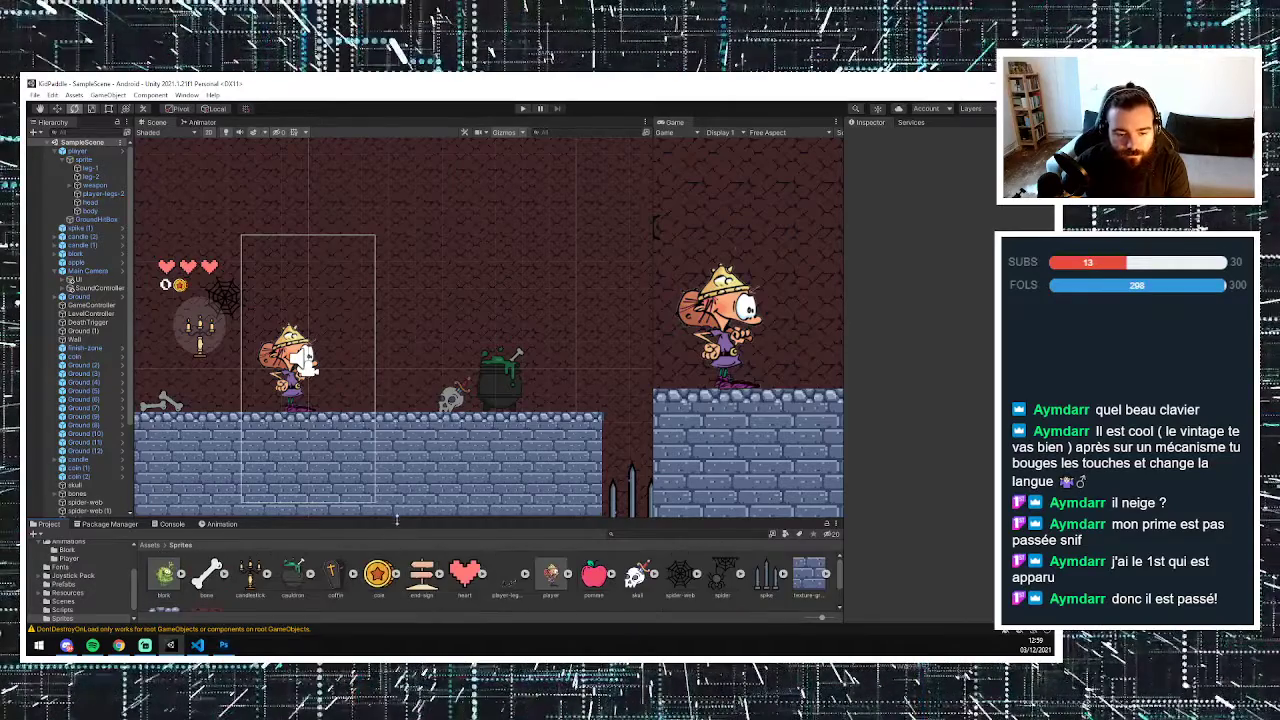
left_click_drag(396, 520, 396, 456)
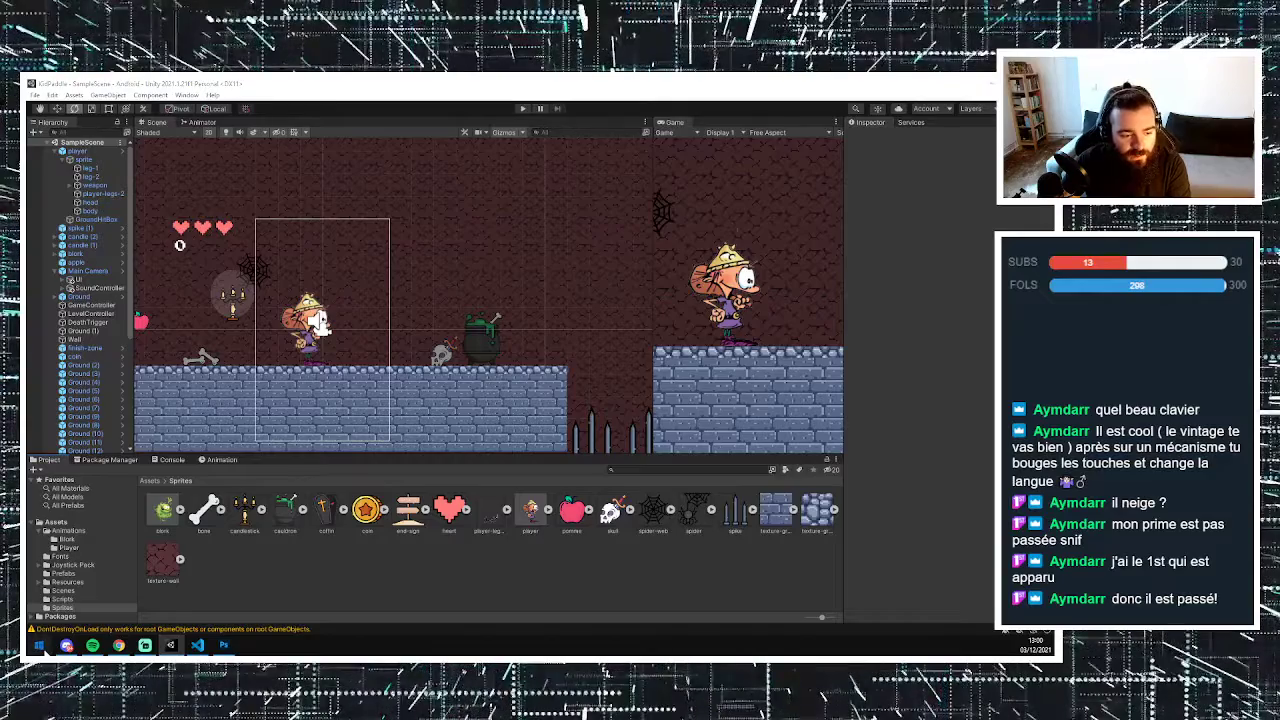
left_click(39, 645)
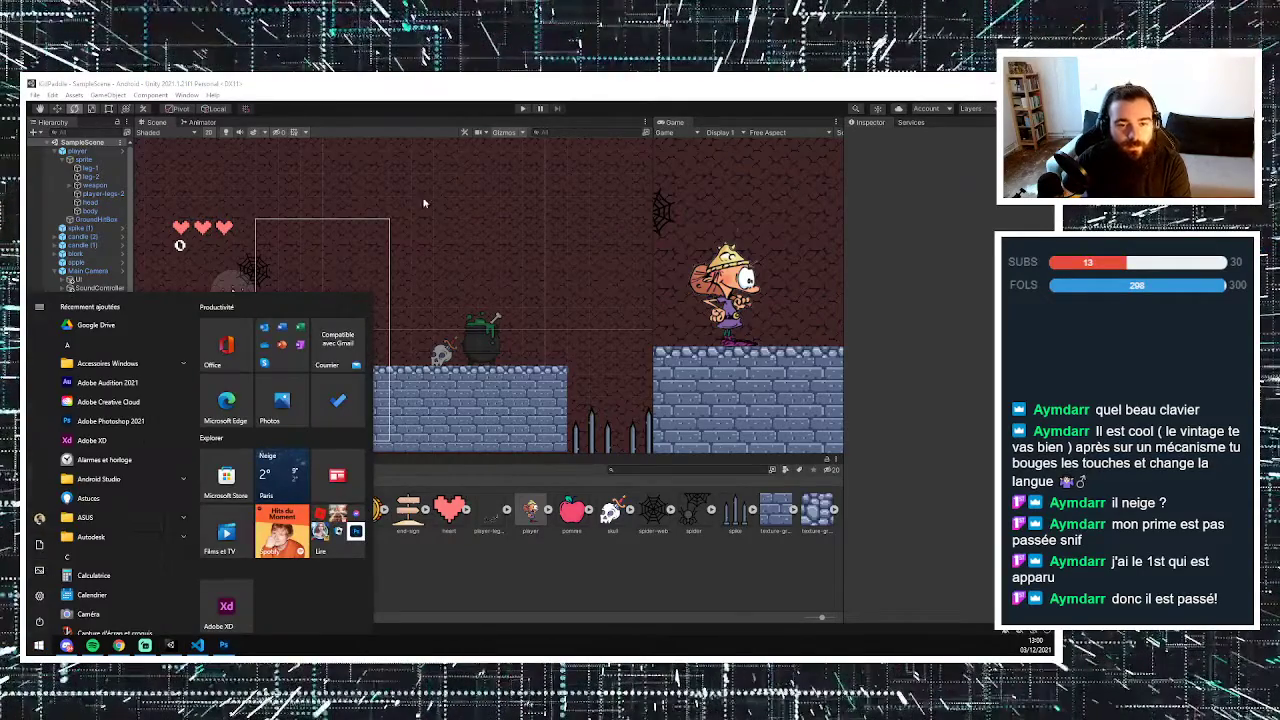
left_click(47, 570)
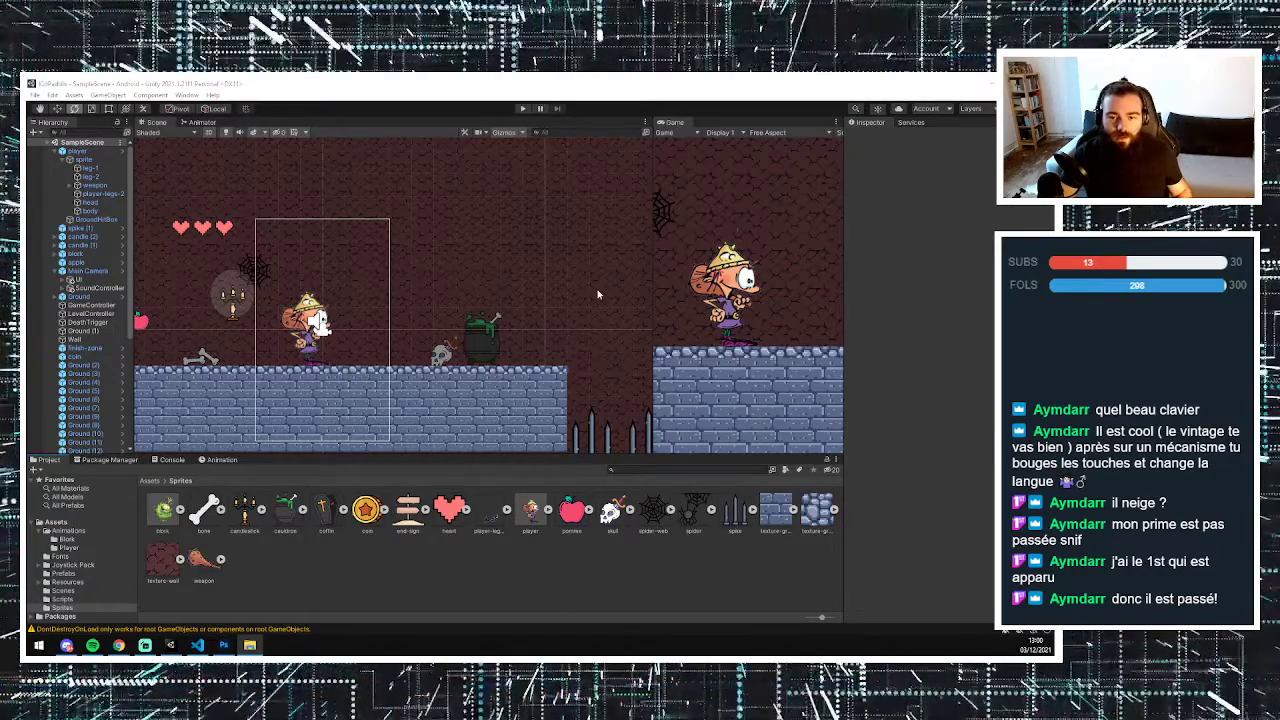
- Try the weapon sprite in the scene above the cauldron, scaled down to about 0.55, and undo the test
scroll(407, 364, "up", 3)
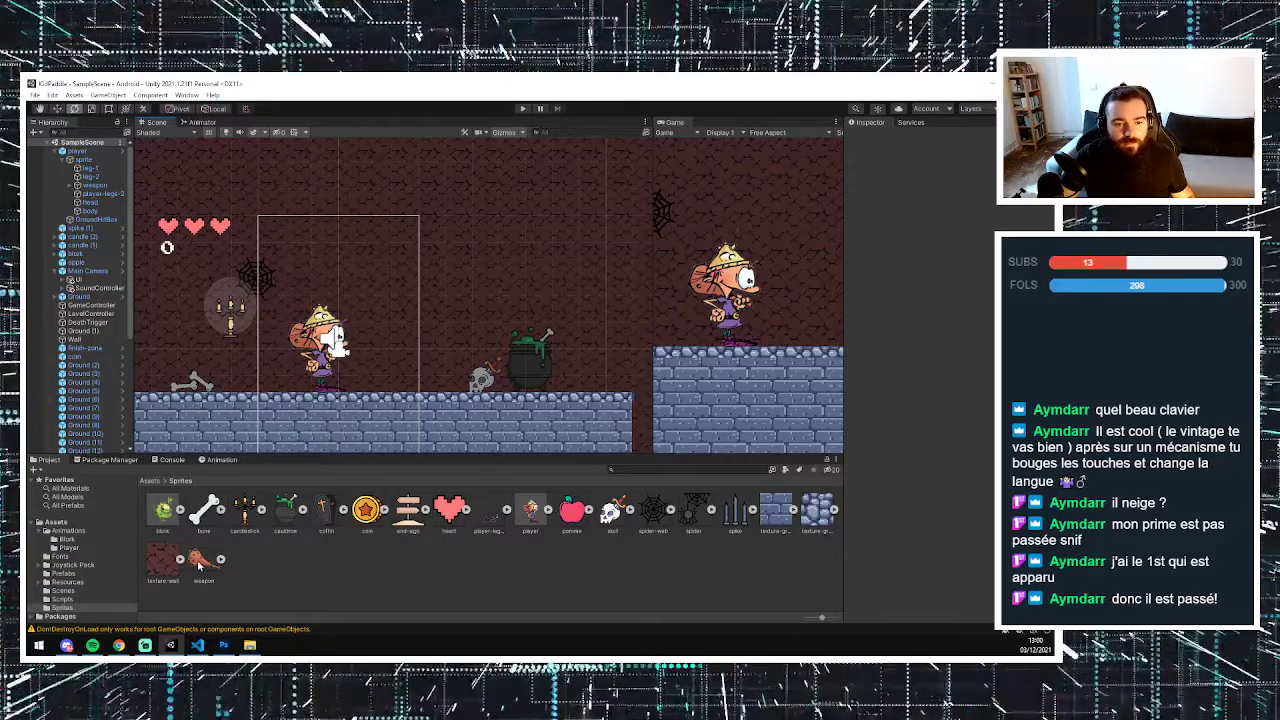
left_click_drag(199, 563, 490, 262)
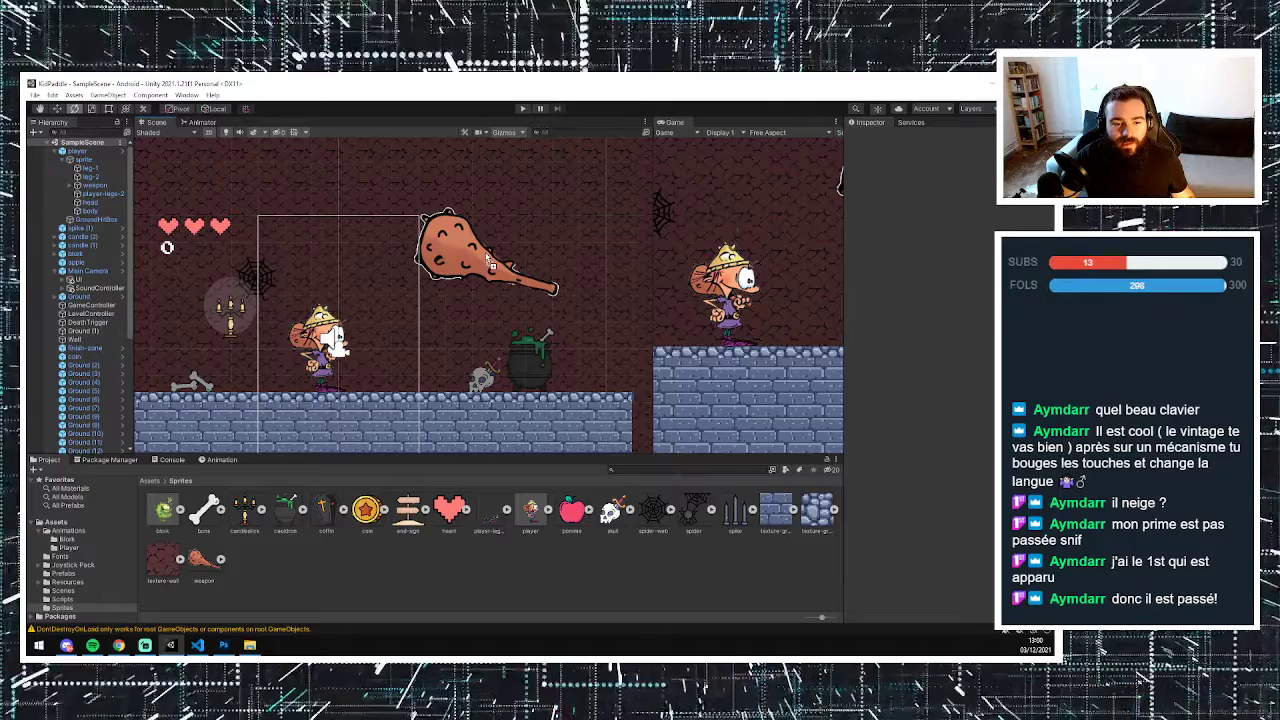
left_click(490, 262)
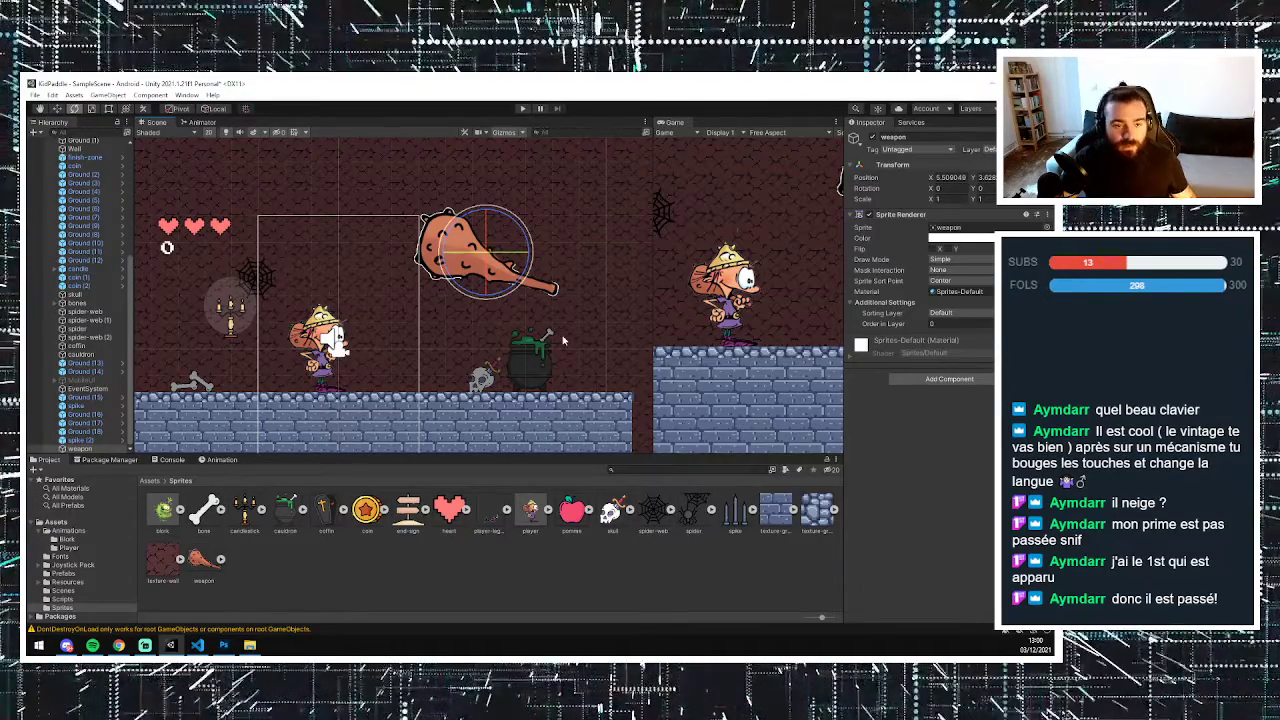
key("w")
left_click_drag(488, 256, 474, 284)
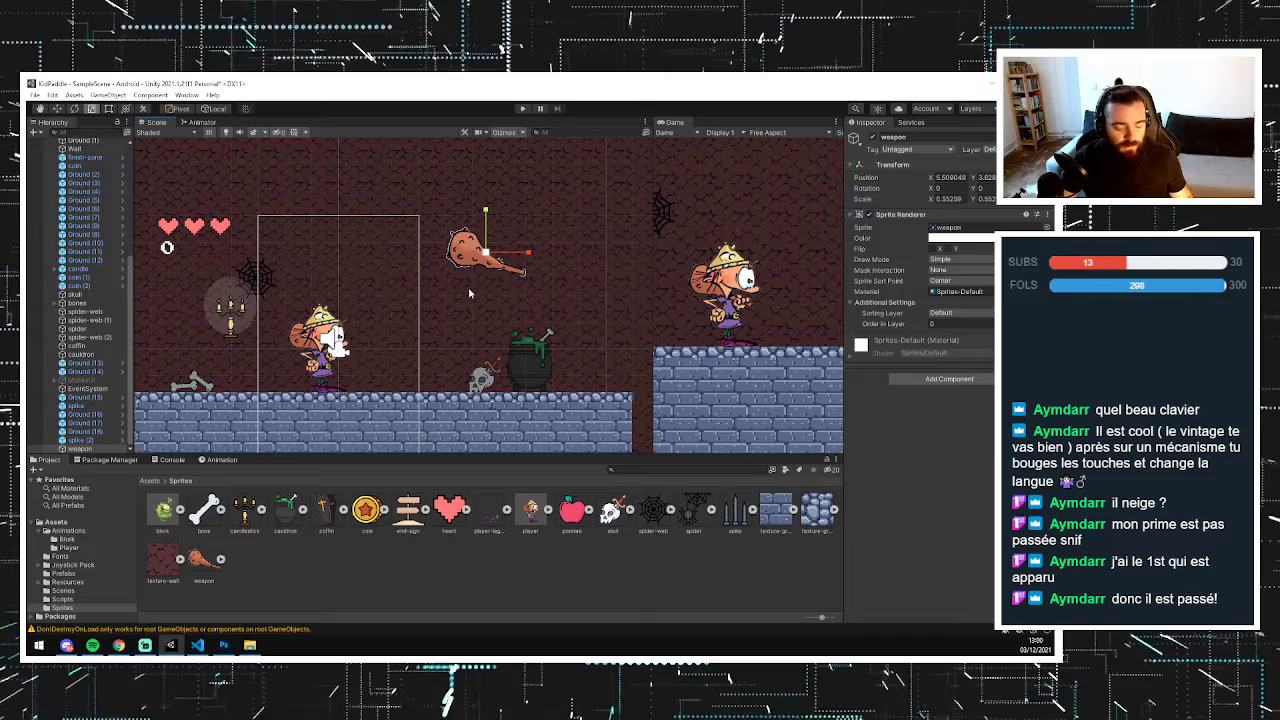
key("ctrl+z")
key("ctrl+z")
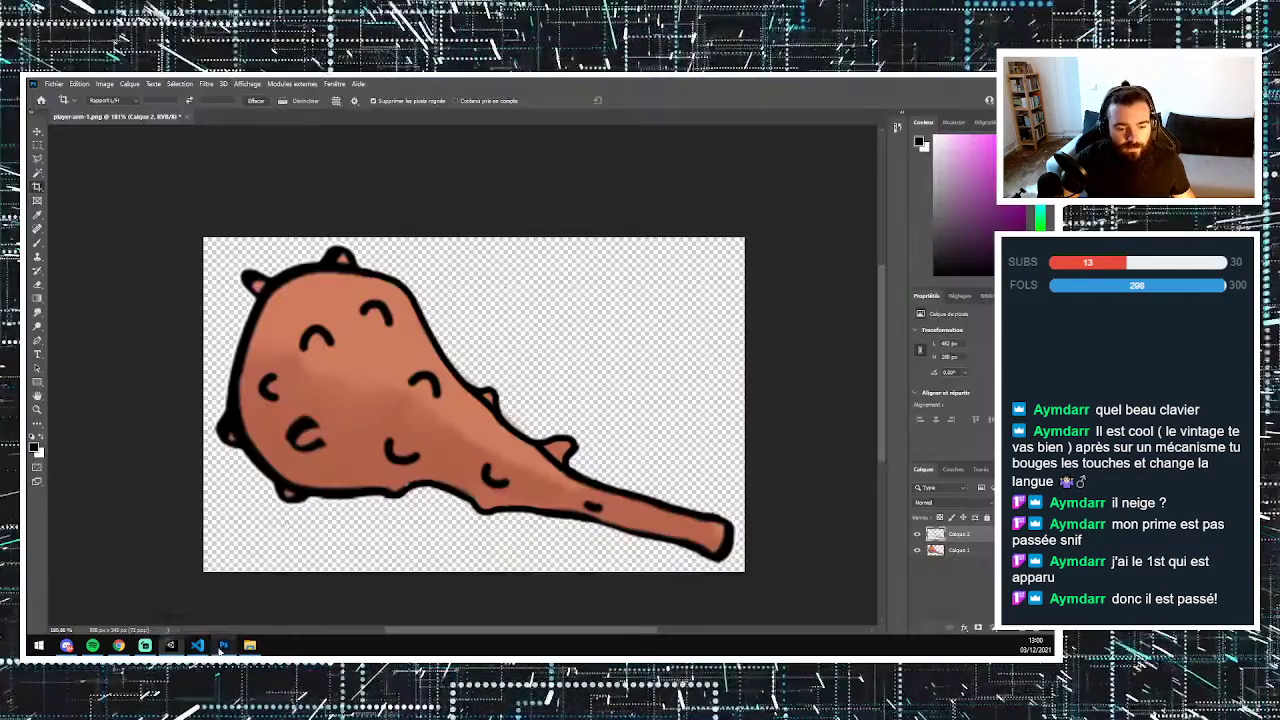
- Switch back to Photoshop, add a new layer beneath the club layers and fill it with grey as a contrasting backdrop
left_click(223, 645)
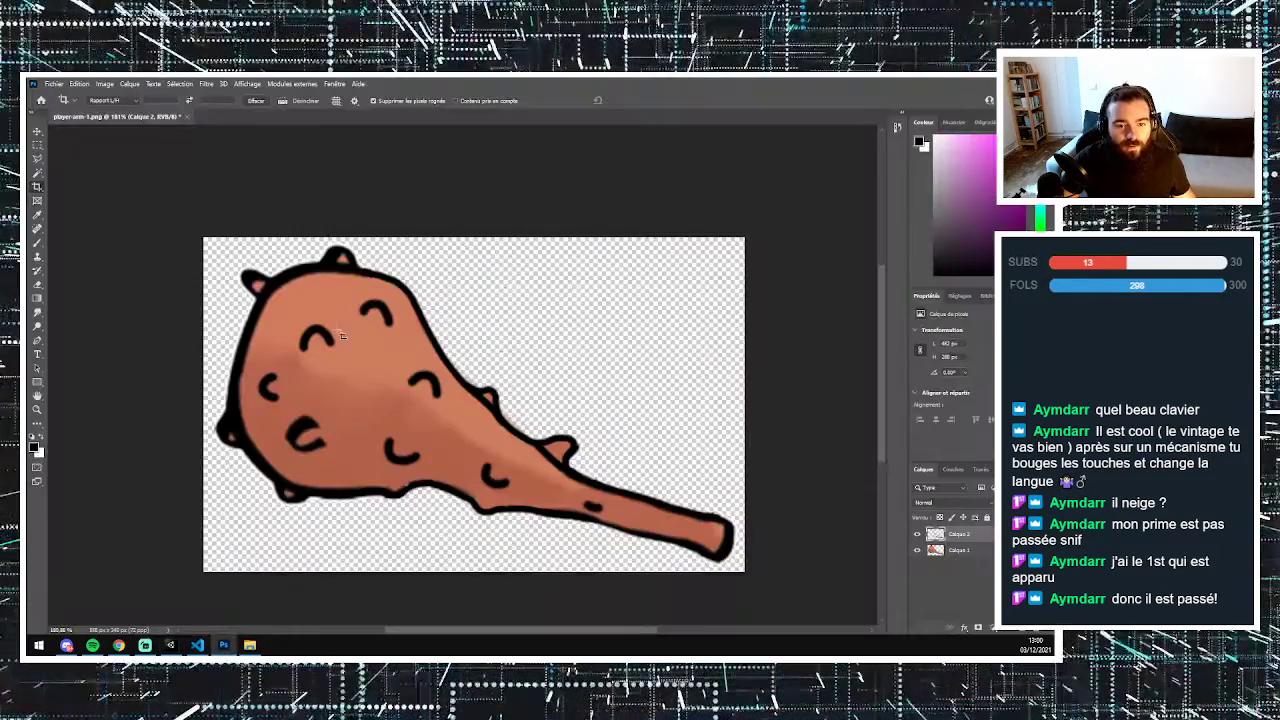
left_click(954, 569)
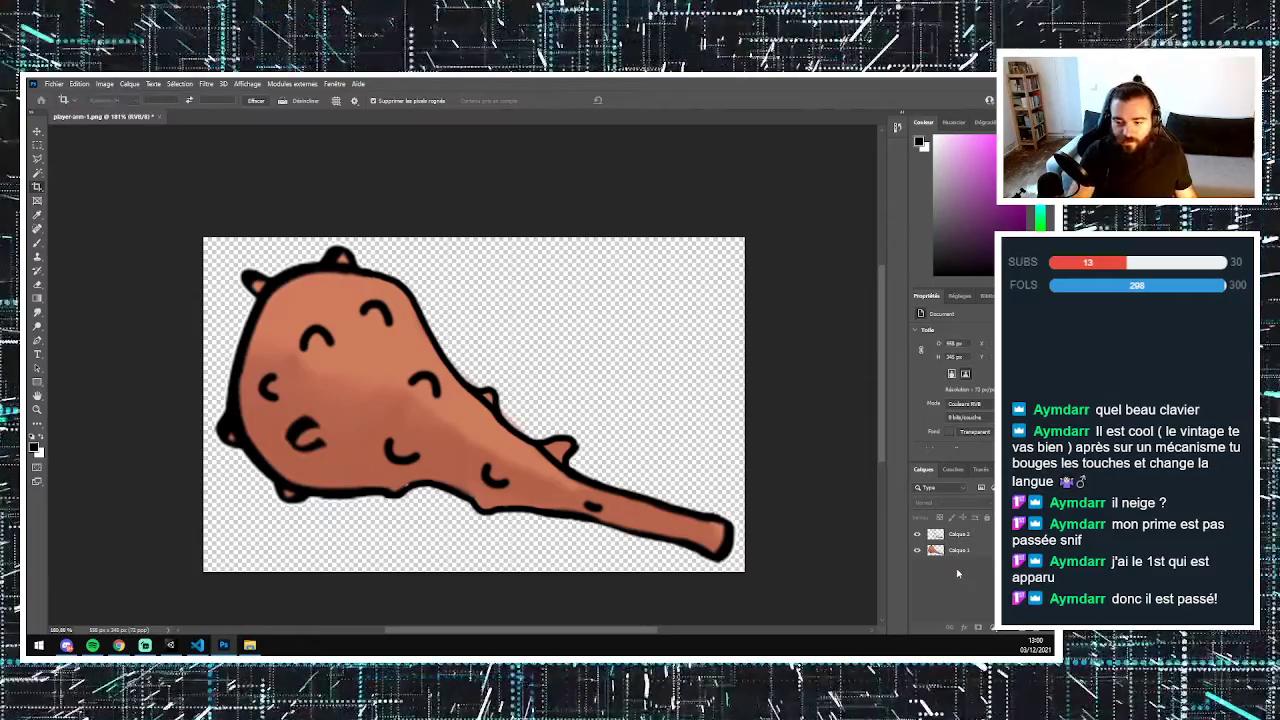
key("ctrl+shift+alt+n")
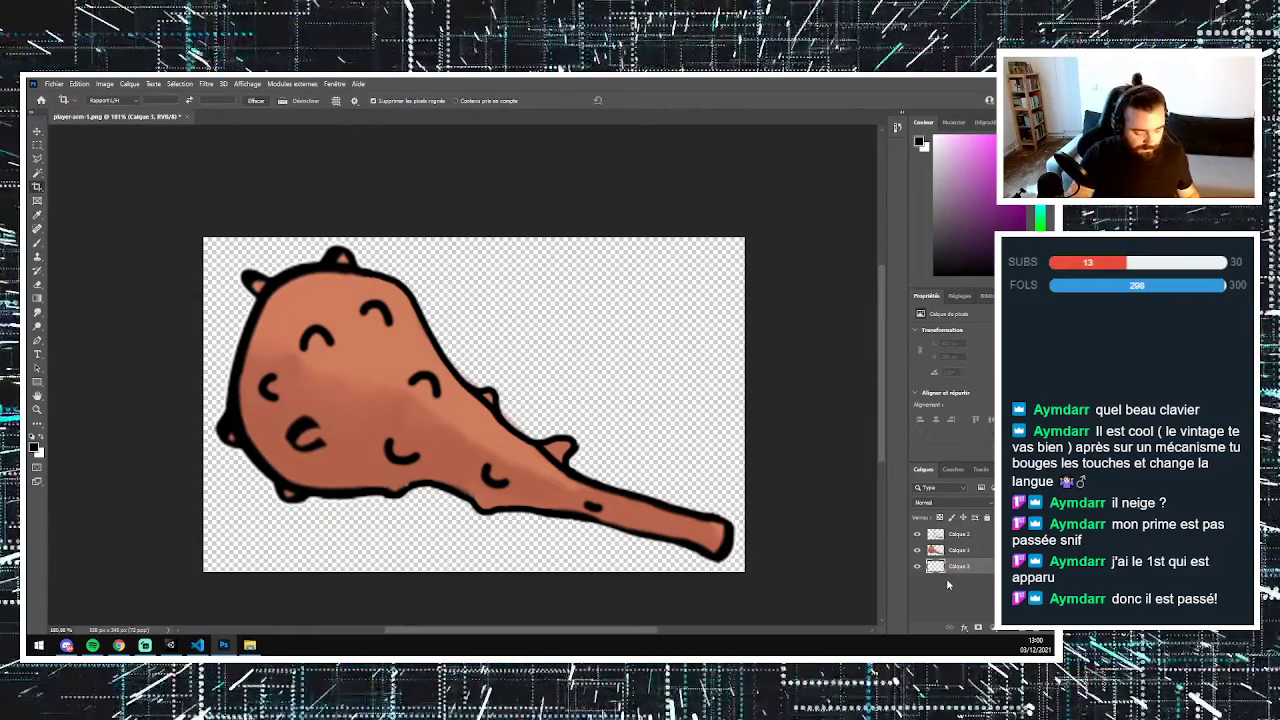
key("i")
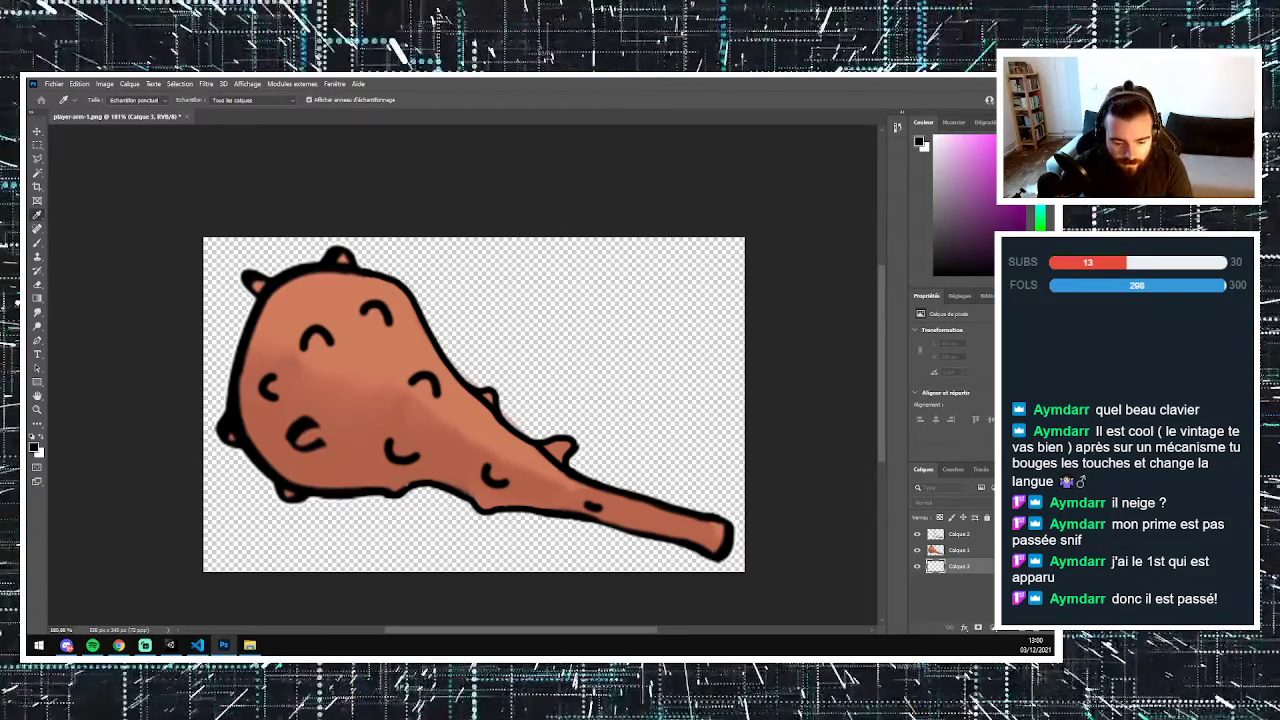
key("c")
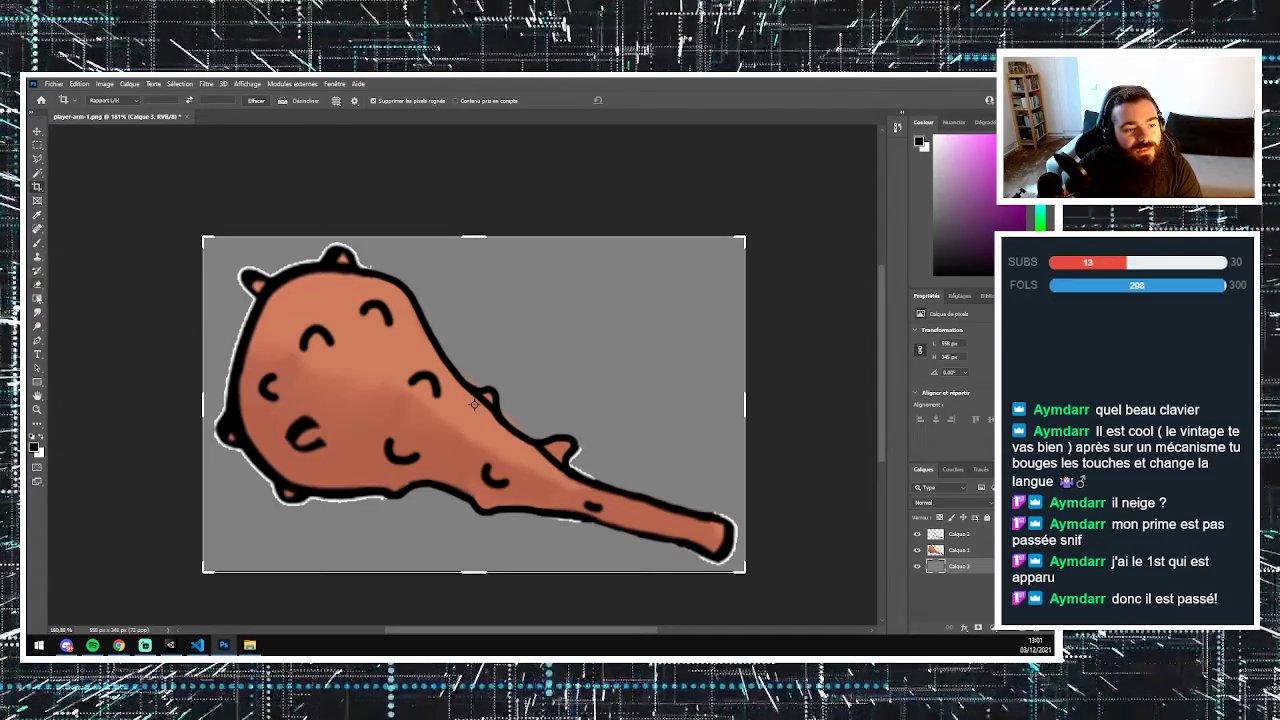
- Merge the two club layers and erase the leftover white fringe around the club's outline and spikes
left_click(38, 285)
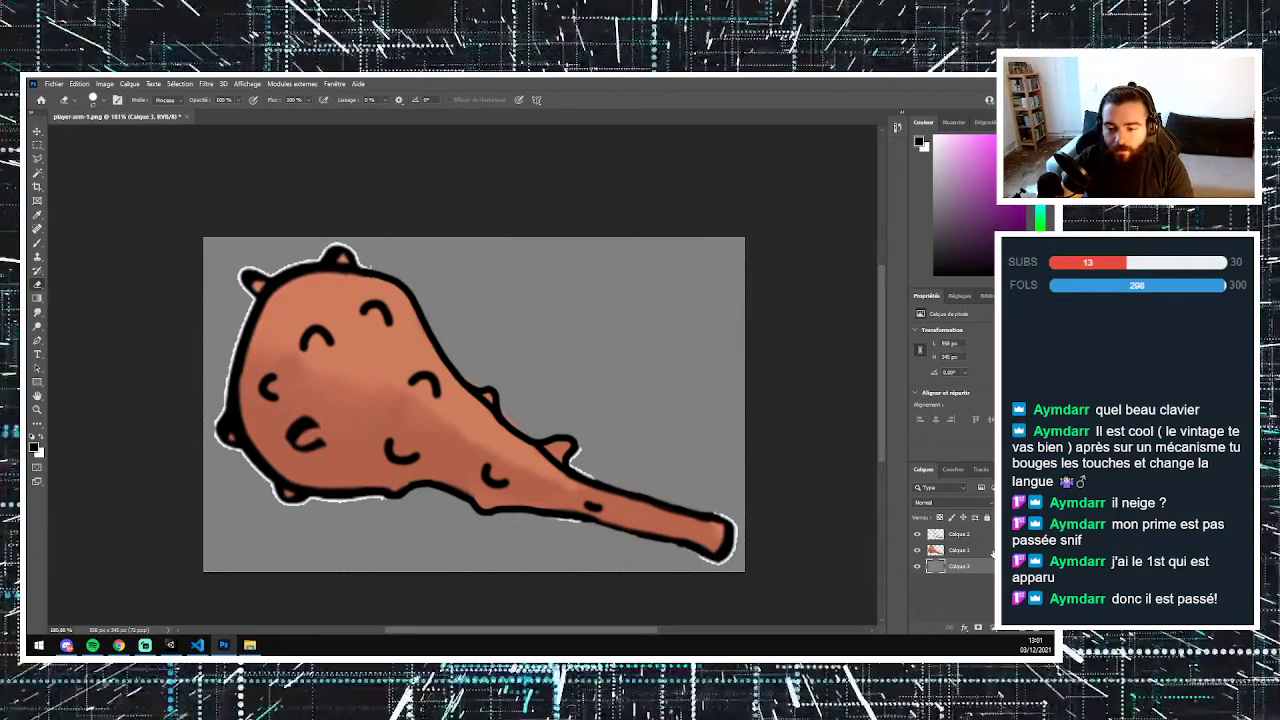
left_click(985, 551)
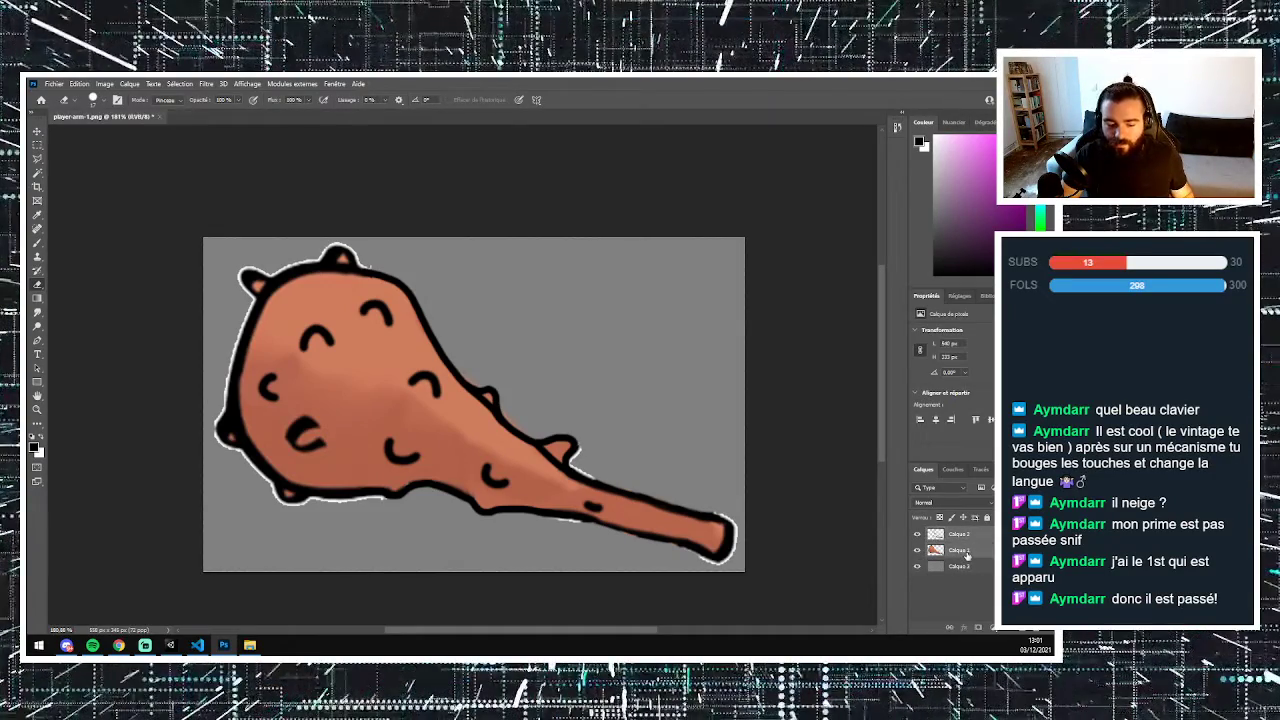
right_click(967, 556)
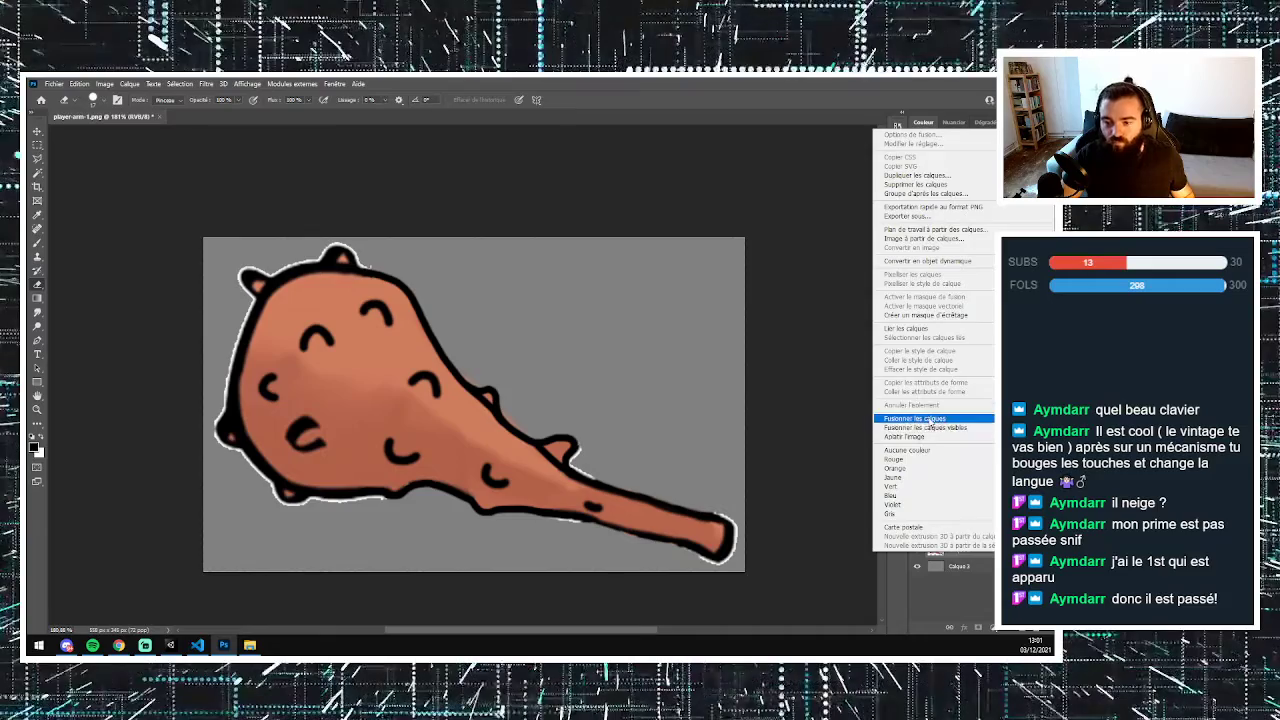
left_click(929, 419)
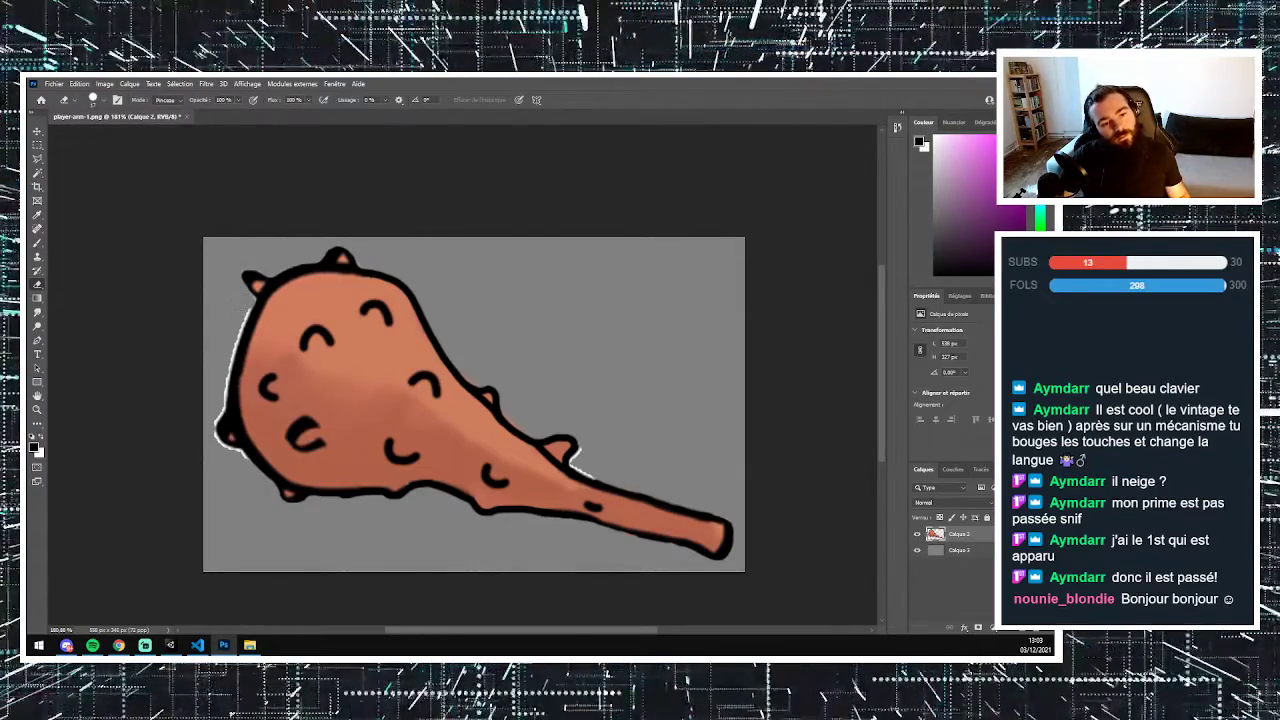
left_click(249, 273)
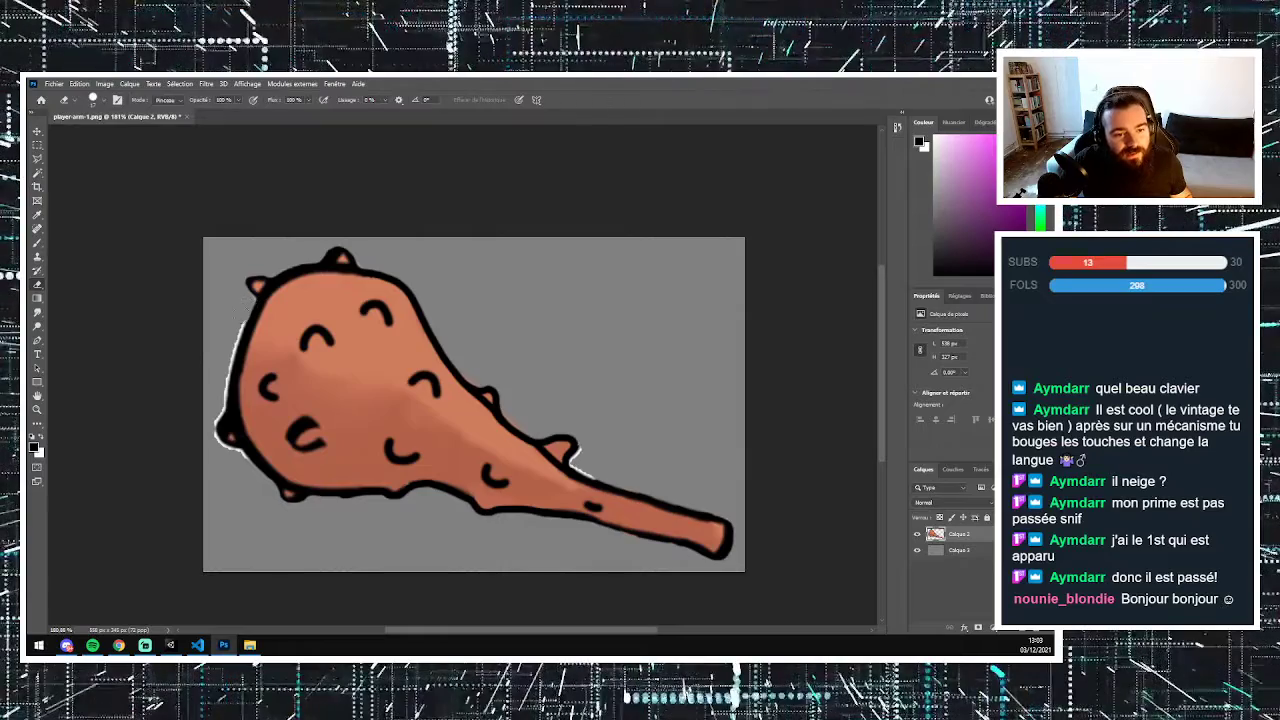
mouse_move(242, 328)
left_mouse_down()
mouse_move(218, 428)
mouse_move(204, 428)
mouse_move(242, 458)
left_mouse_up()
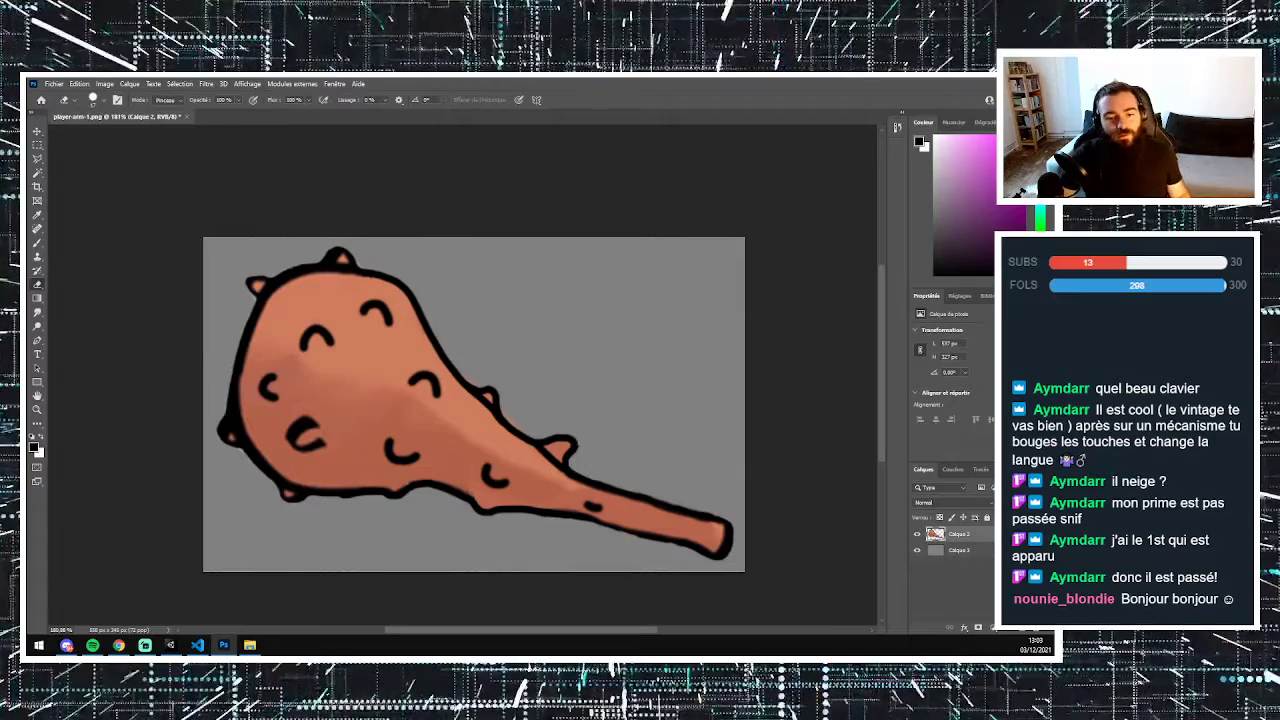
- Hide the grey backdrop layer and quick-export the cleaned club as a PNG, replacing weapon.png in the player folder
left_click(917, 550)
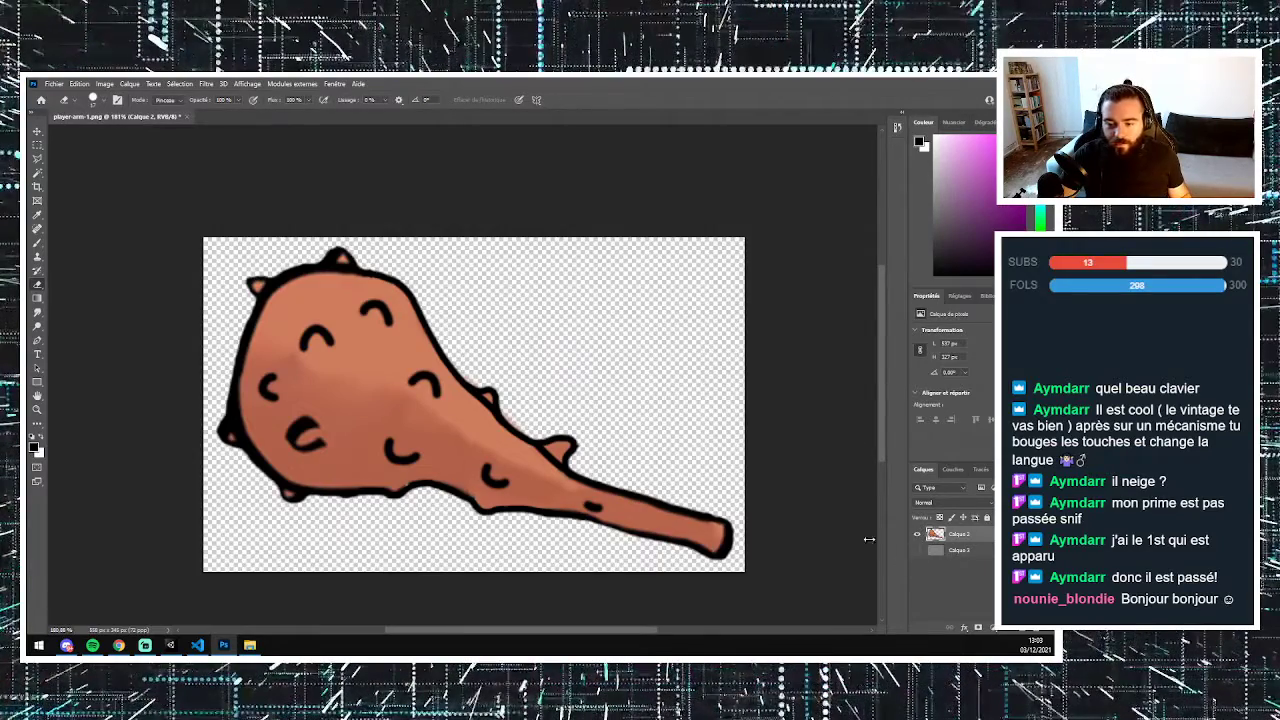
left_click(45, 83)
mouse_move(110, 247)
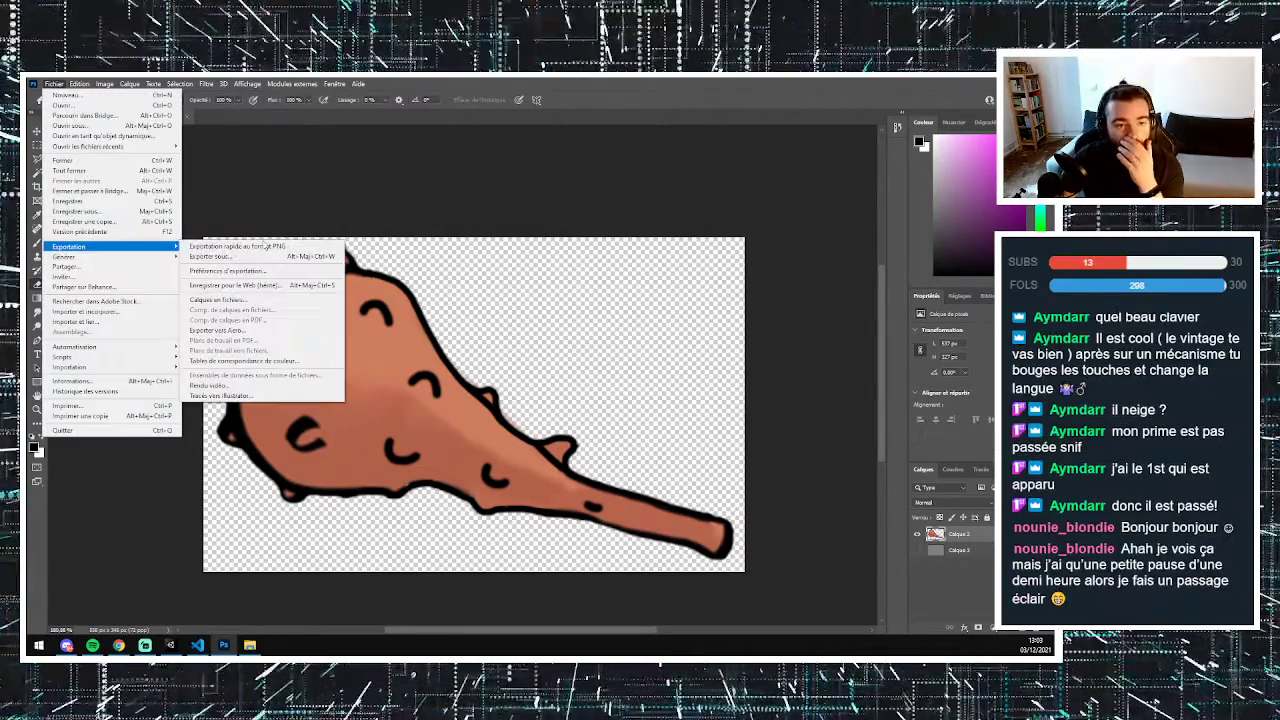
left_click(262, 247)
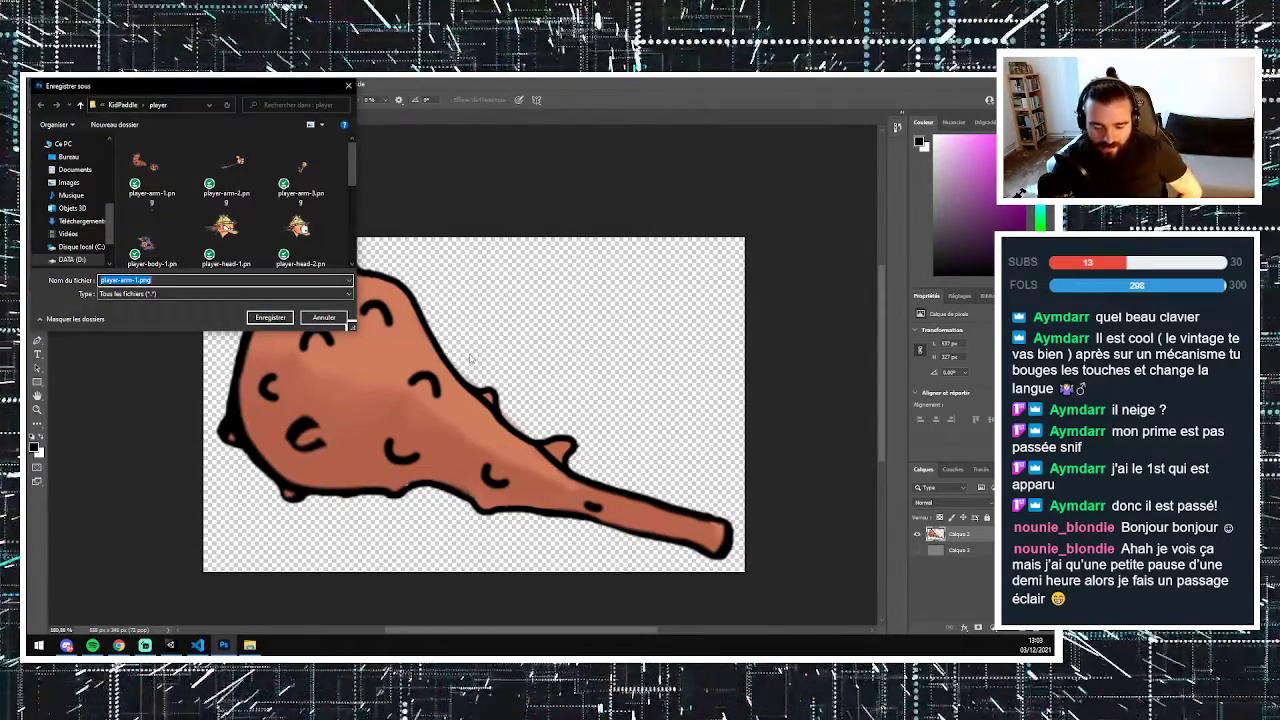
scroll(225, 200, "down", 5)
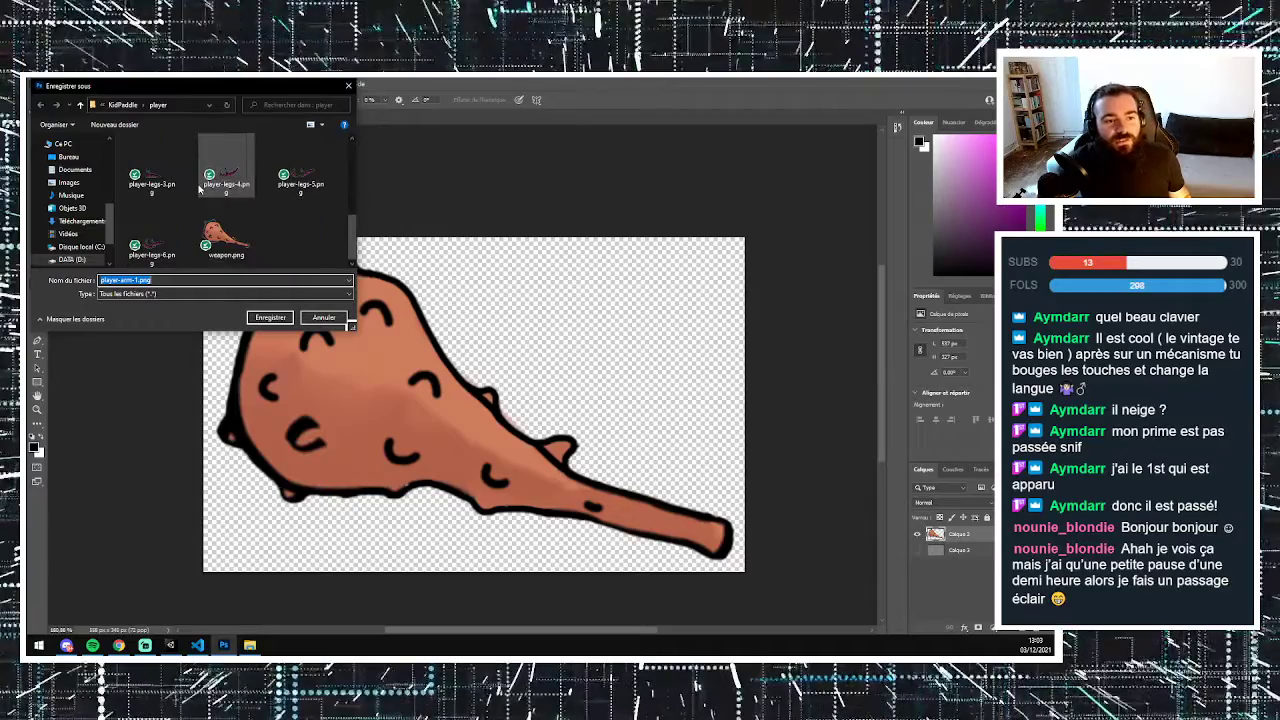
left_click(225, 232)
left_click(268, 317)
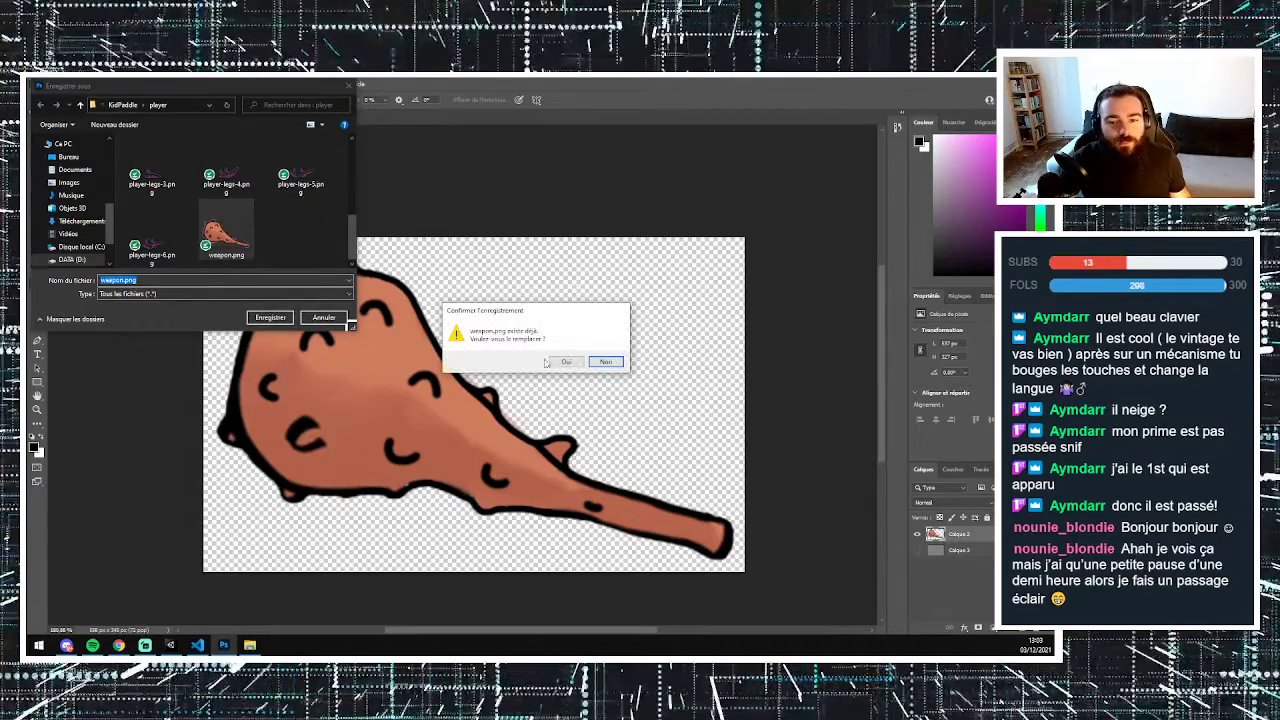
left_click(566, 361)
- Switch to Unity and delete the old weapon asset from the Sprites folder
left_click(171, 645)
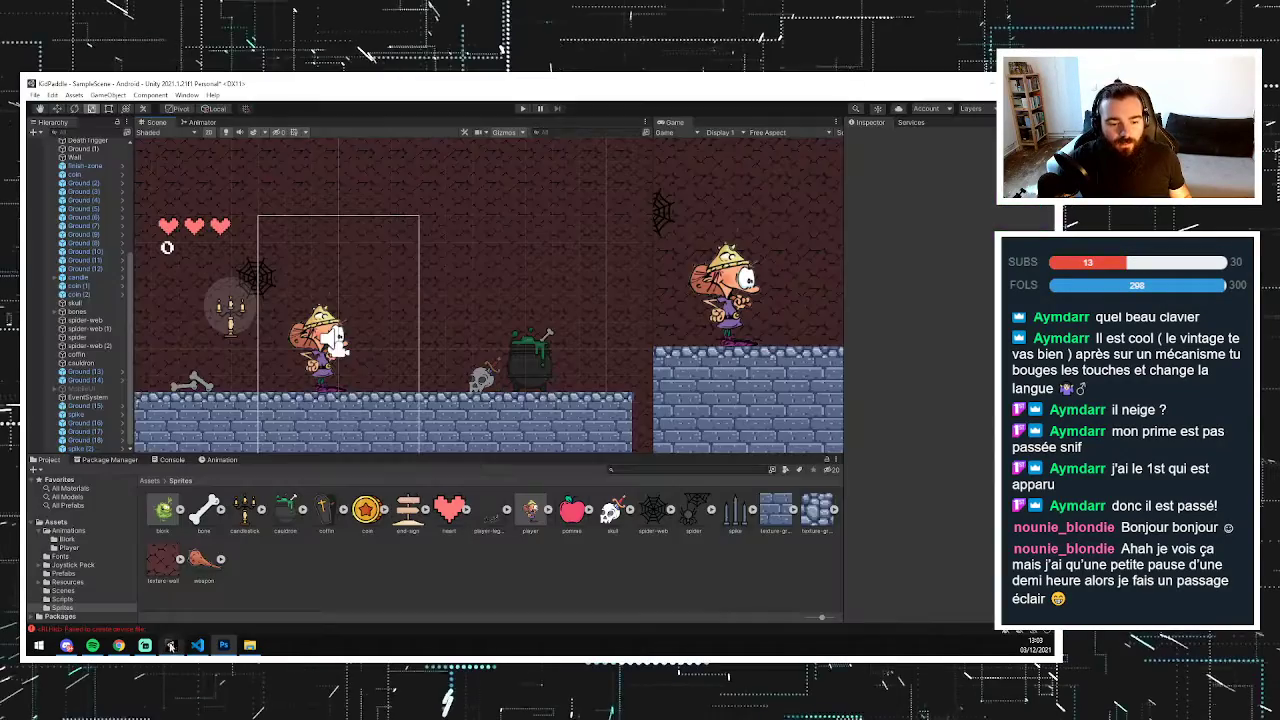
left_click(201, 560)
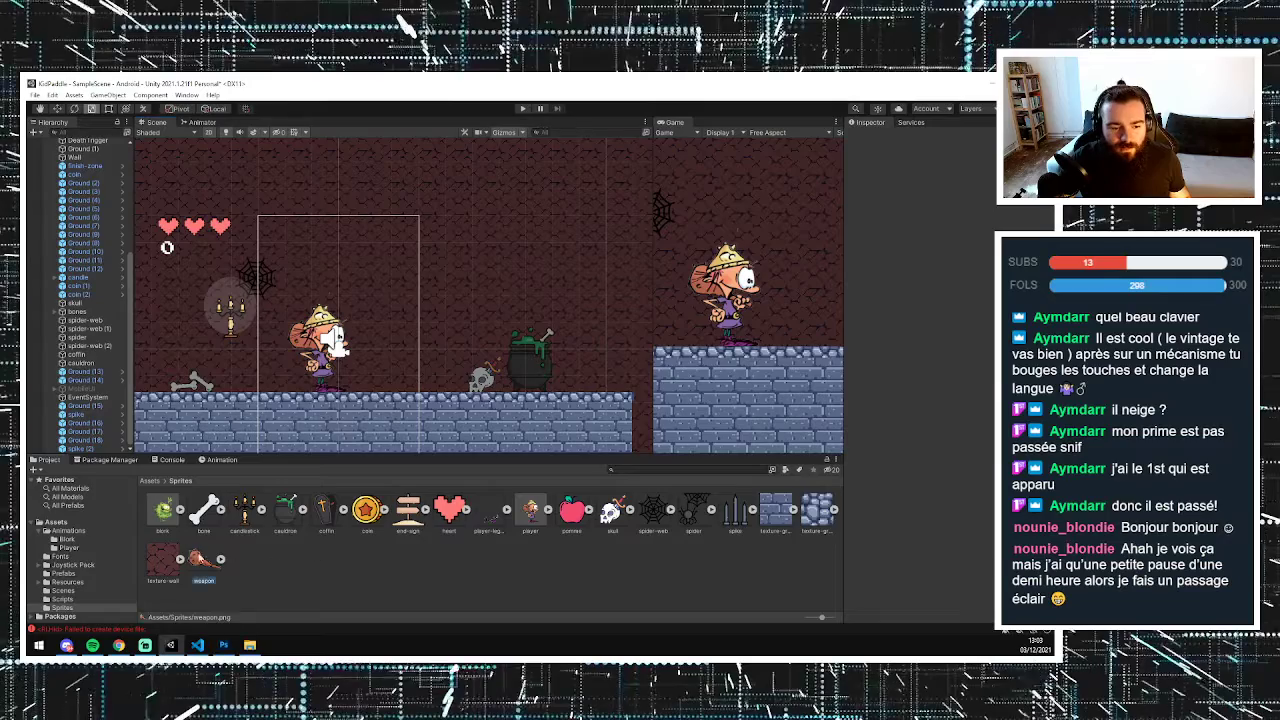
right_click(201, 566)
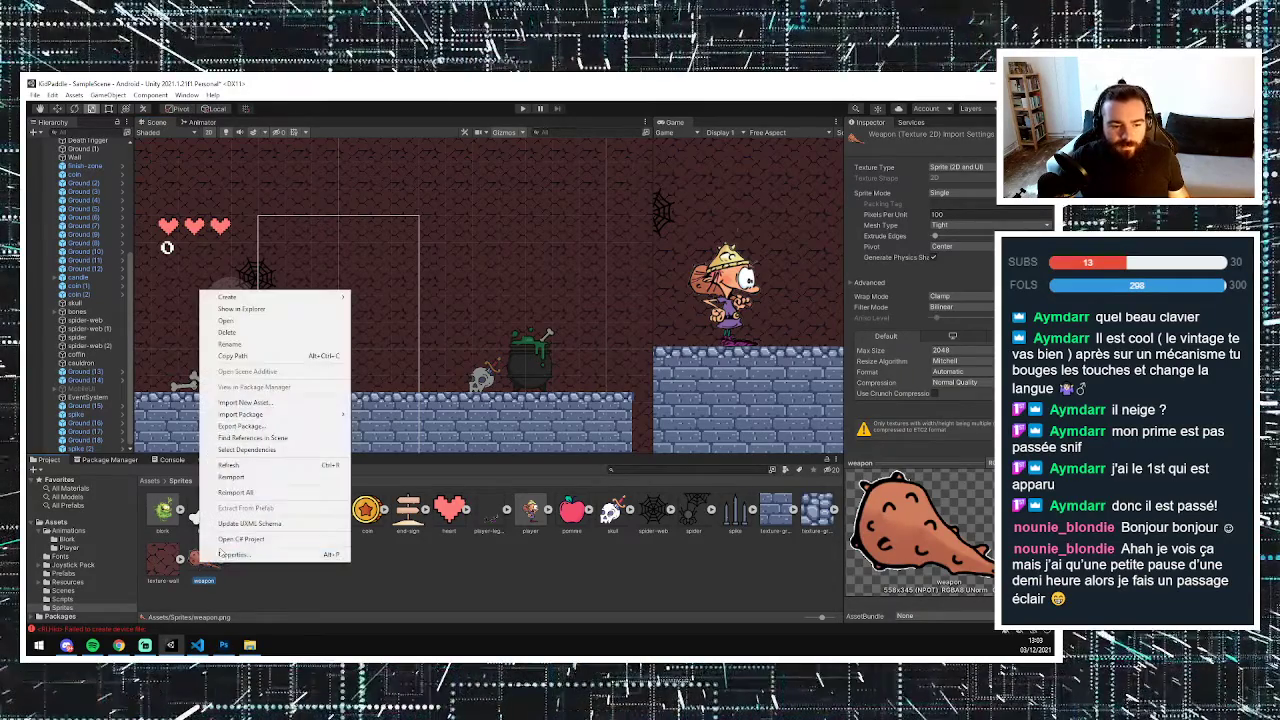
left_click(228, 332)
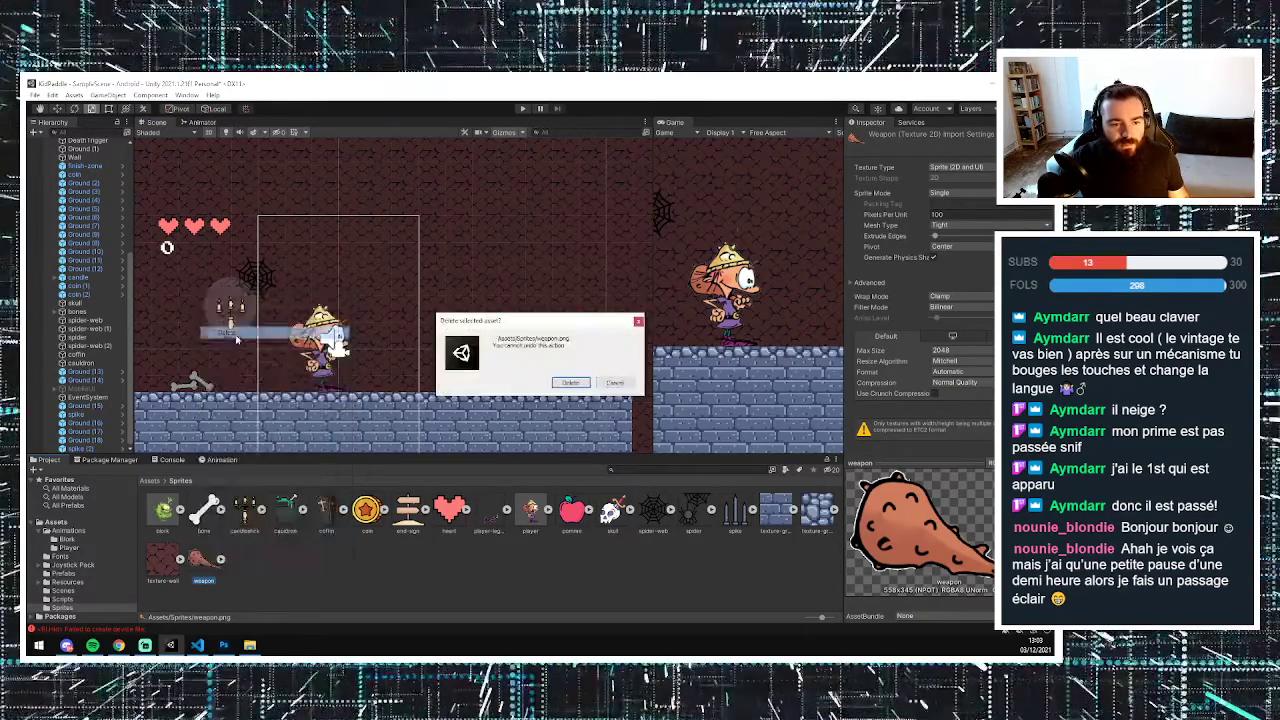
left_click(571, 383)
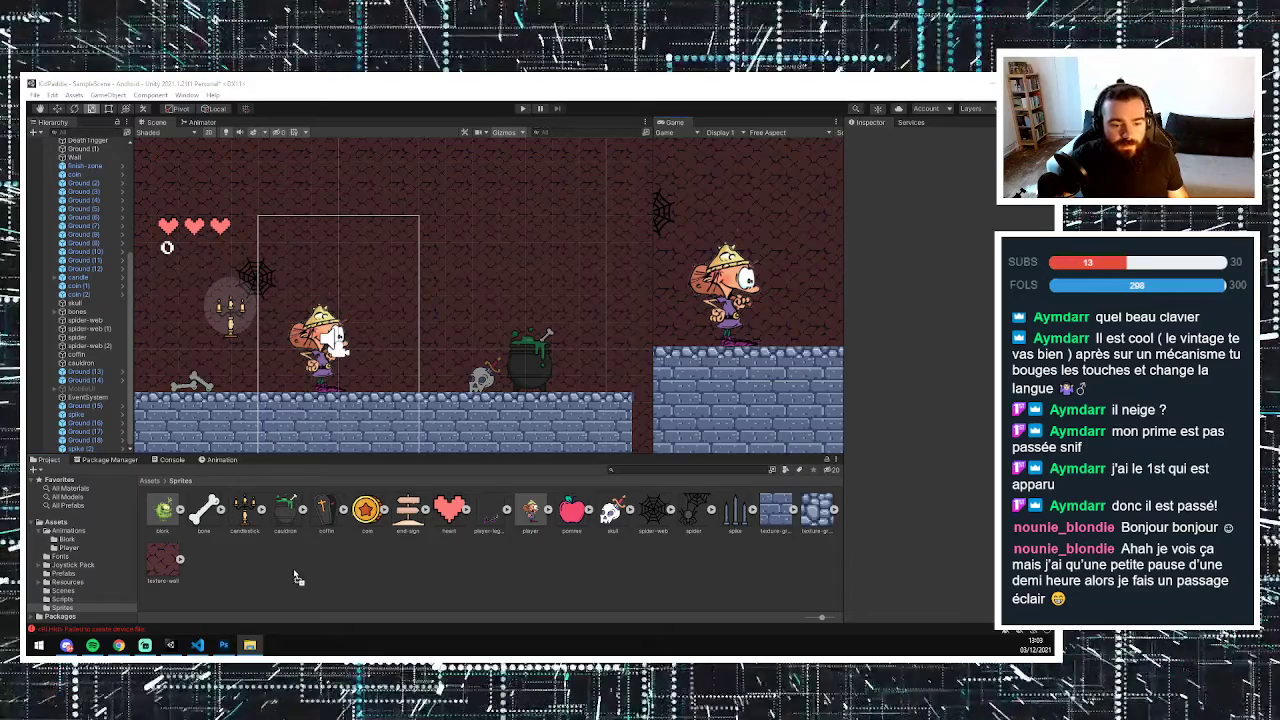
- Place the new weapon sprite in the scene between the player and the cauldron and rotate it so the club's head points up
left_click_drag(195, 562, 437, 290)
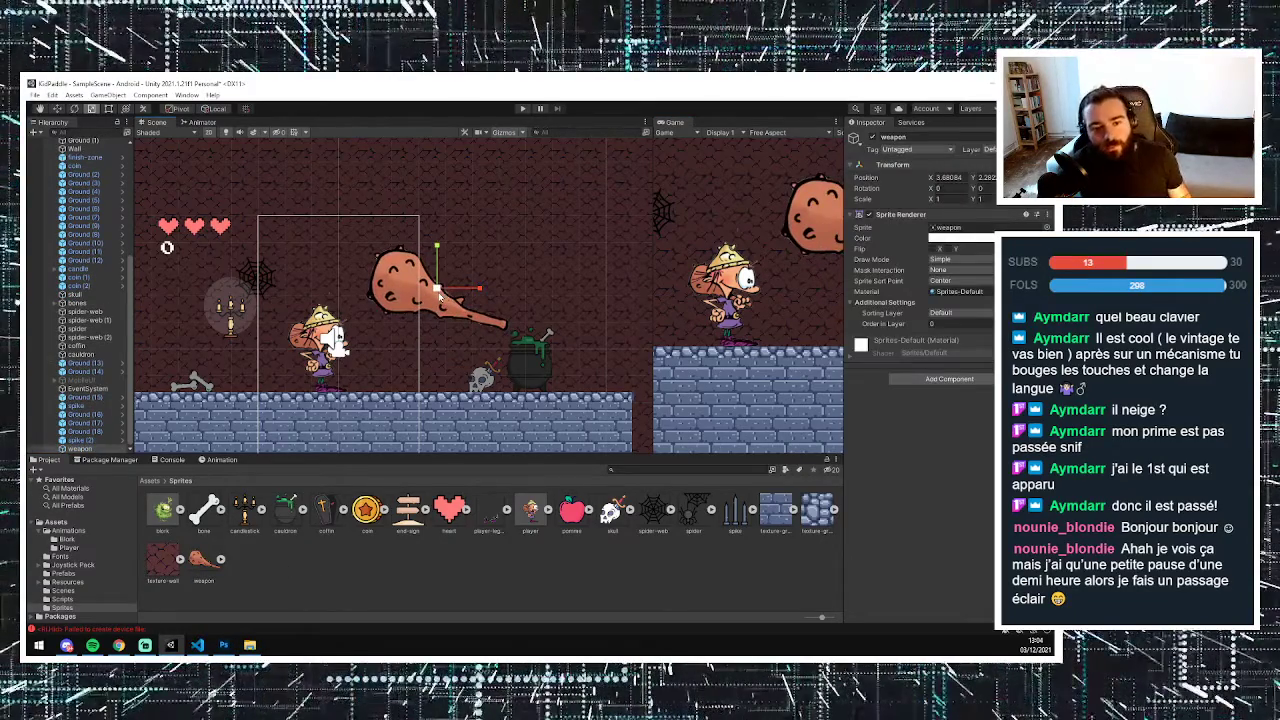
left_click(74, 108)
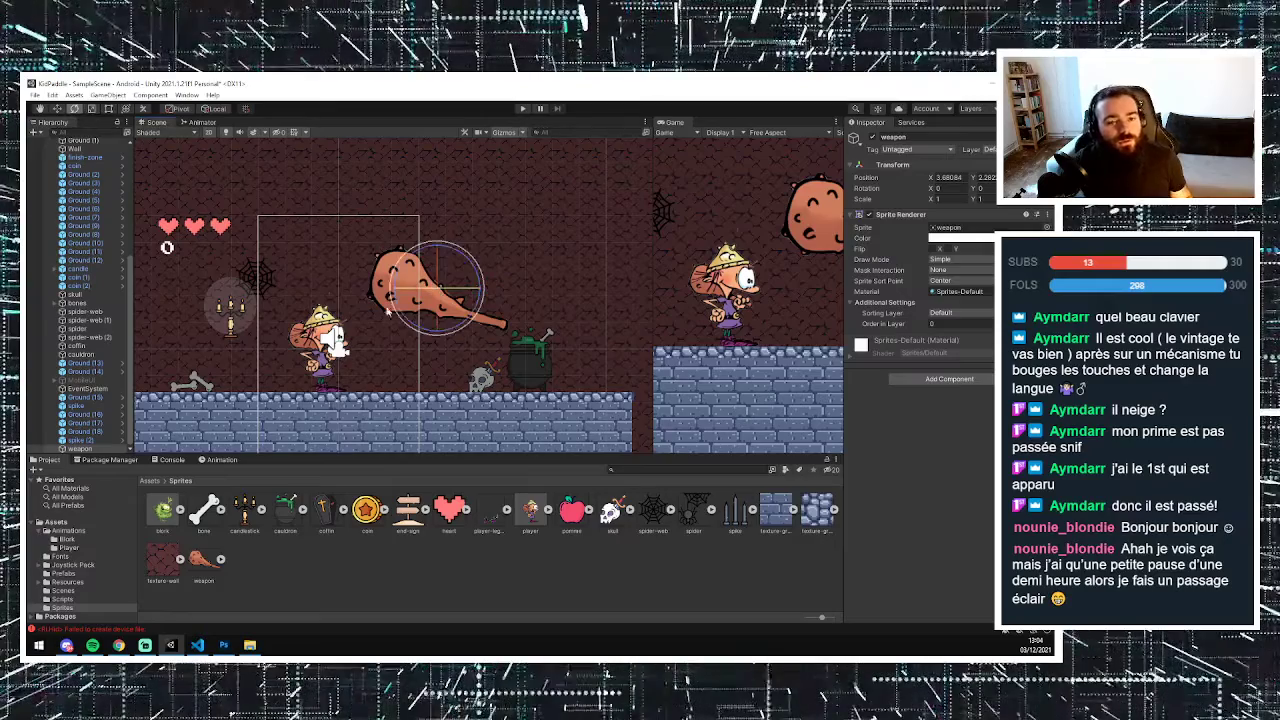
left_click_drag(480, 287, 535, 345)
- Scale the club down to about 0.42 and move it closer to the ground in front of the player
key("r")
mouse_move(441, 292)
left_mouse_down()
mouse_move(452, 313)
mouse_move(436, 296)
left_mouse_up()
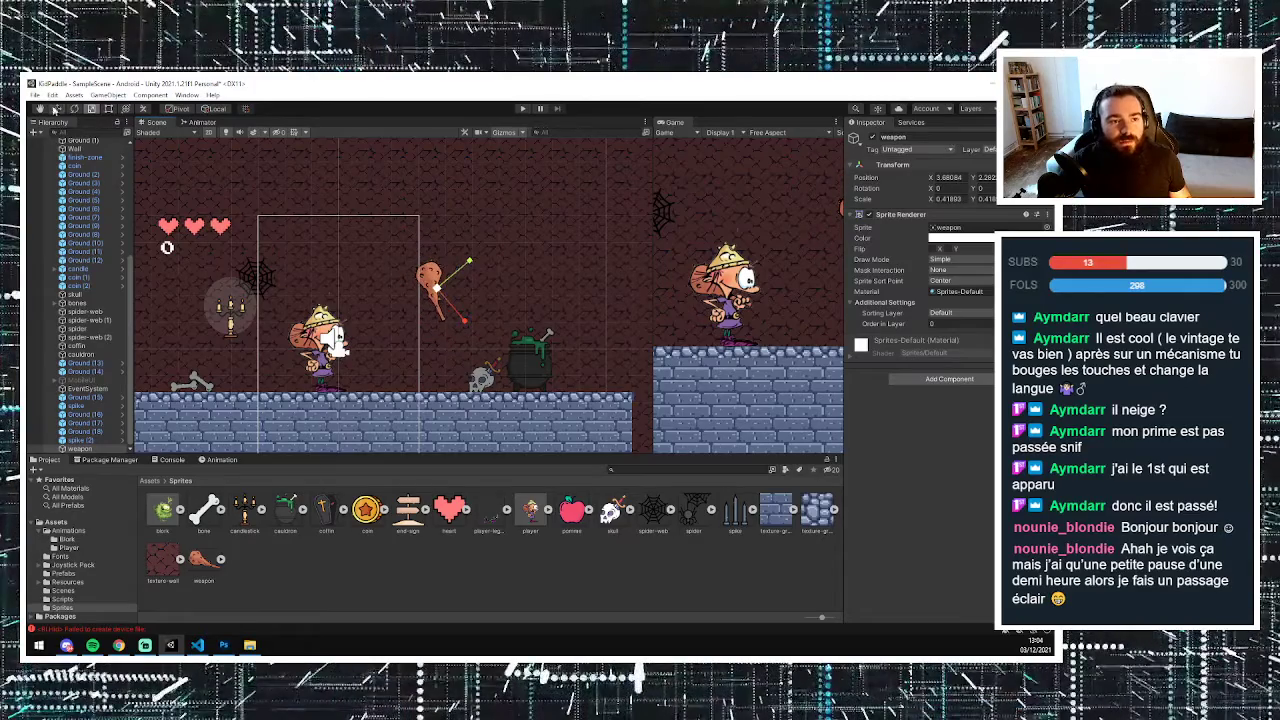
left_click(56, 108)
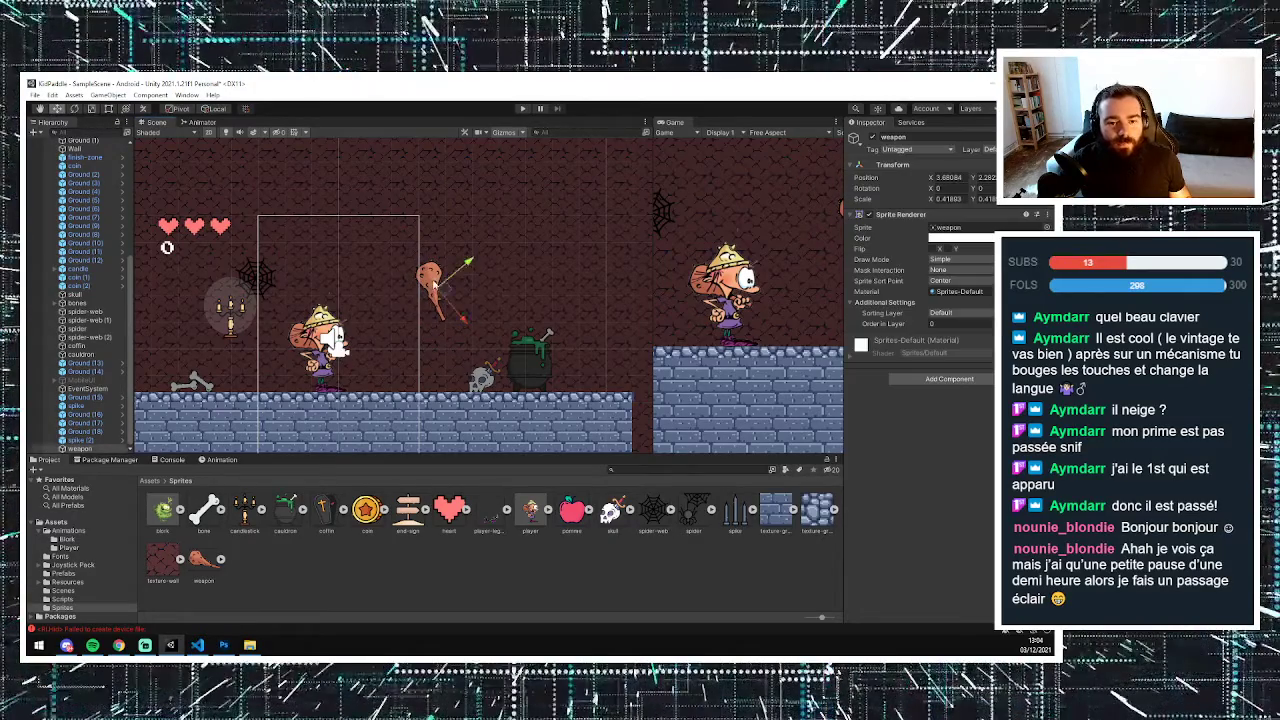
left_click_drag(437, 286, 423, 318)
- Create a new folder named Loot inside the Prefabs folder
left_click(151, 481)
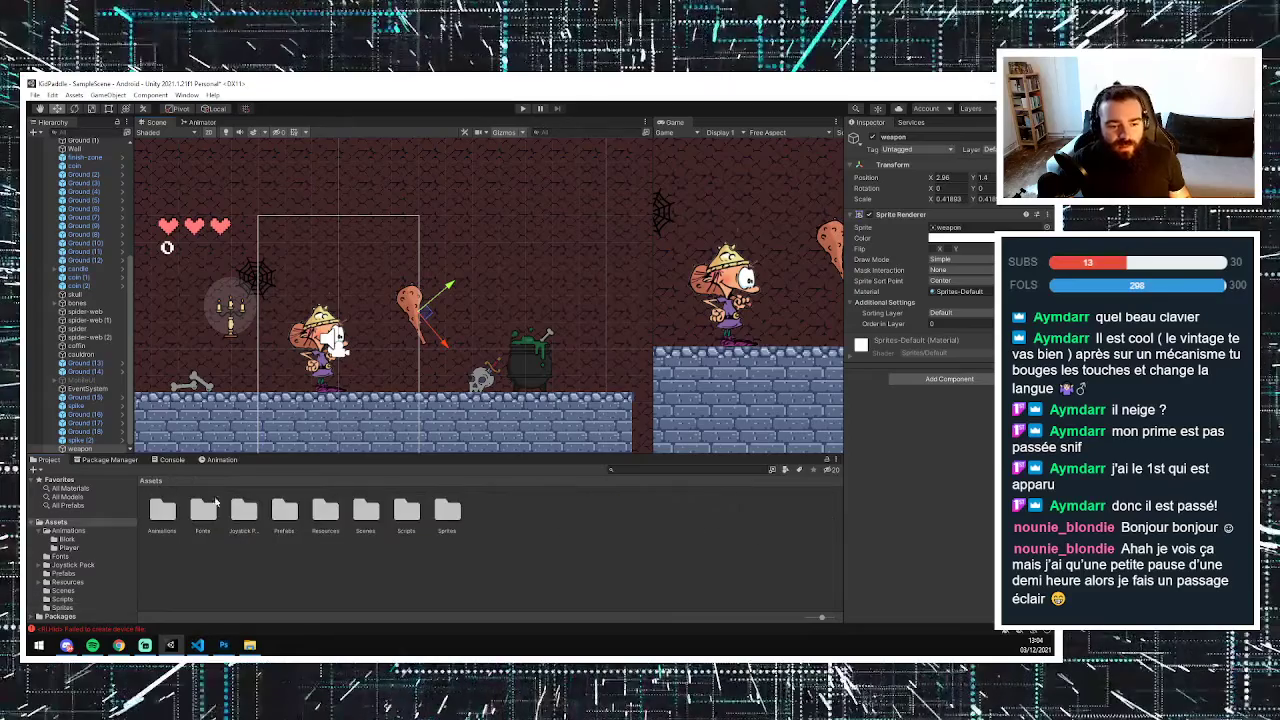
double_click(284, 514)
right_click(421, 542)
mouse_move(463, 302)
left_click(600, 188)
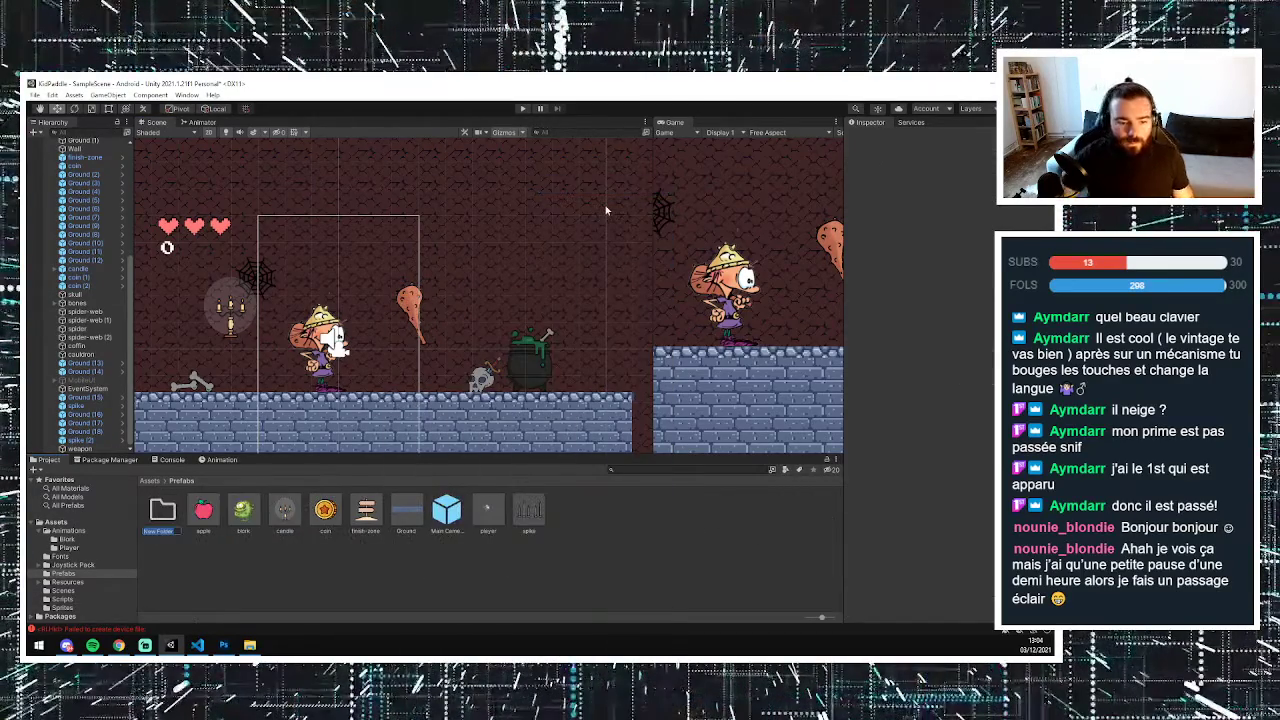
type("Loot")
key("Return")
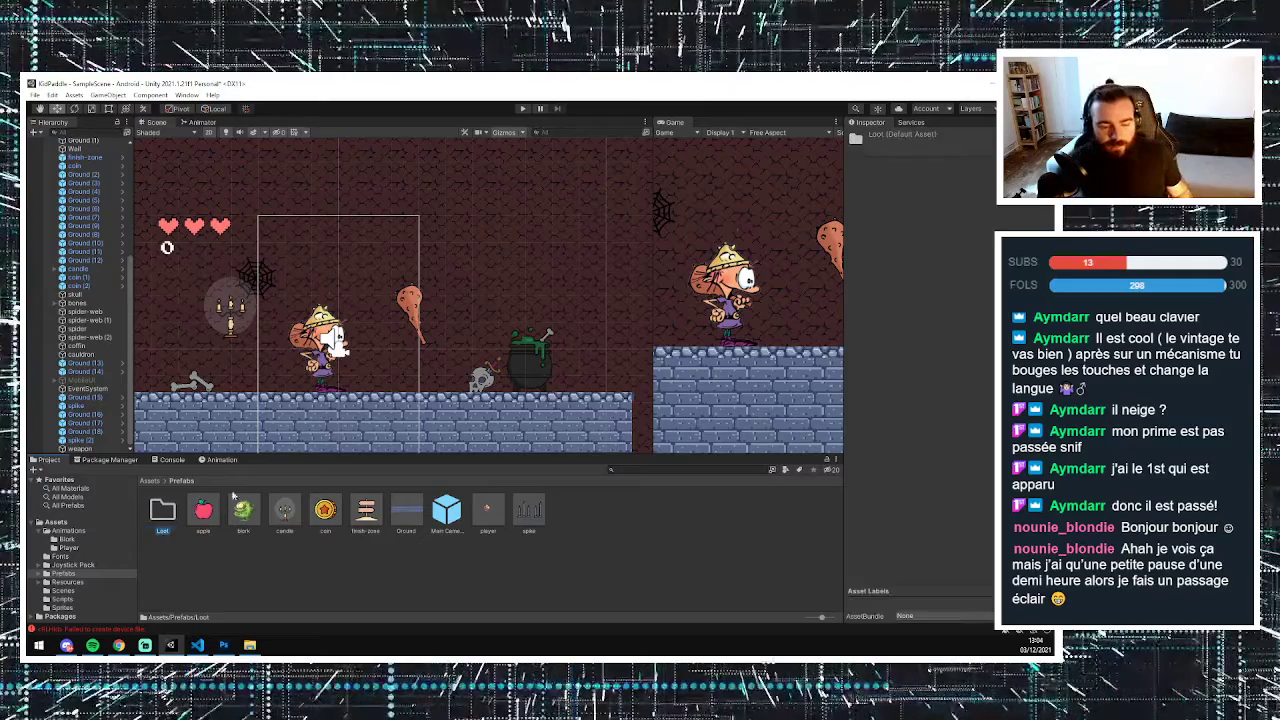
- Attach the Apple animator controller from the Animations folder to the weapon object
left_click(412, 313)
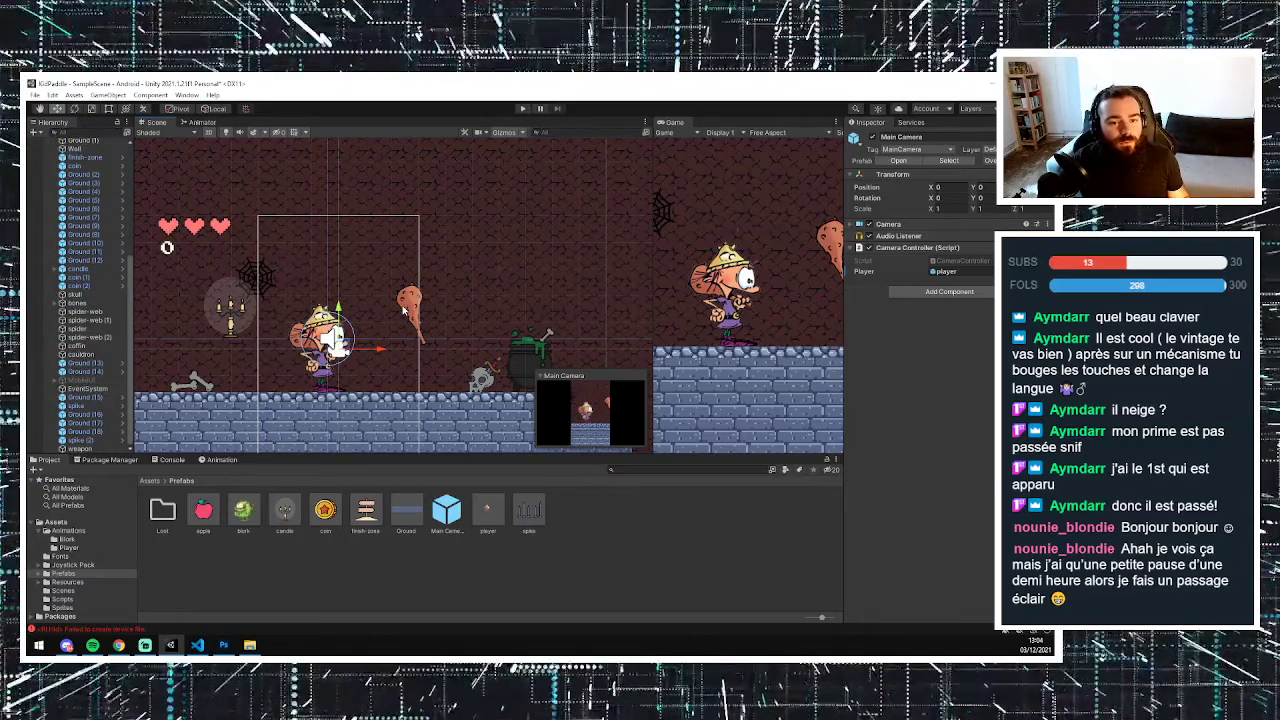
left_click(79, 448)
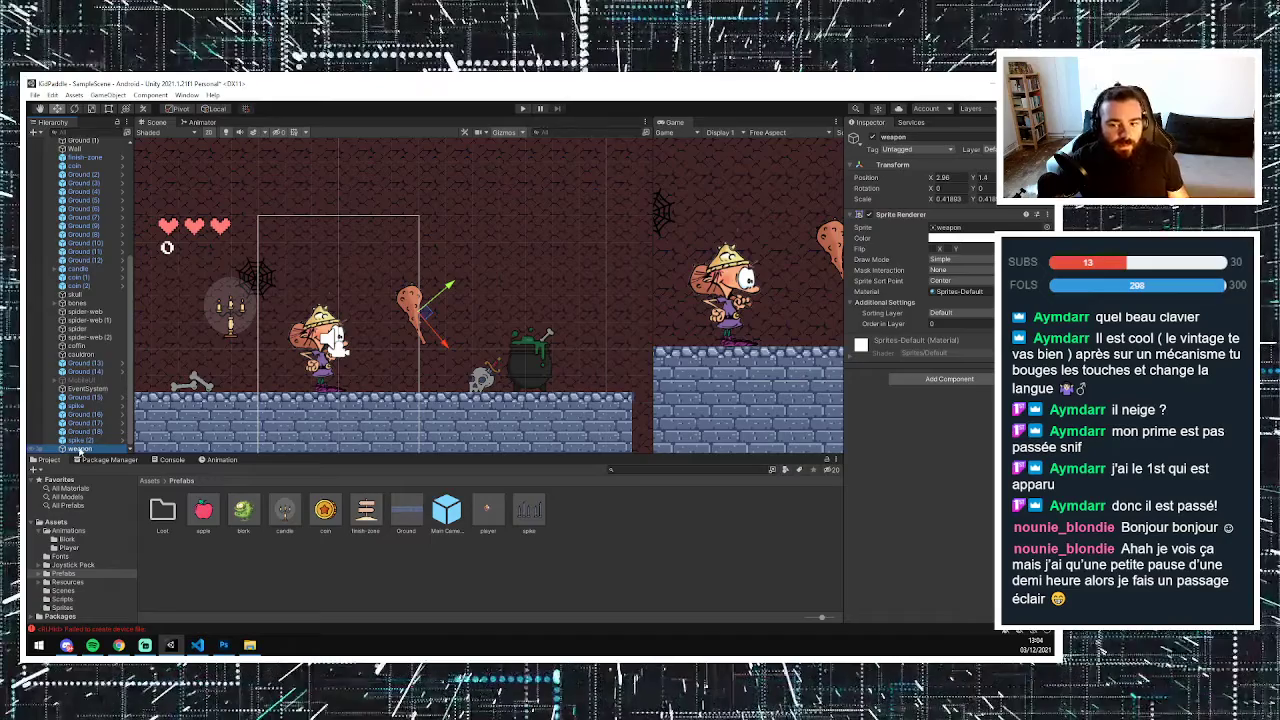
left_click(149, 481)
double_click(170, 508)
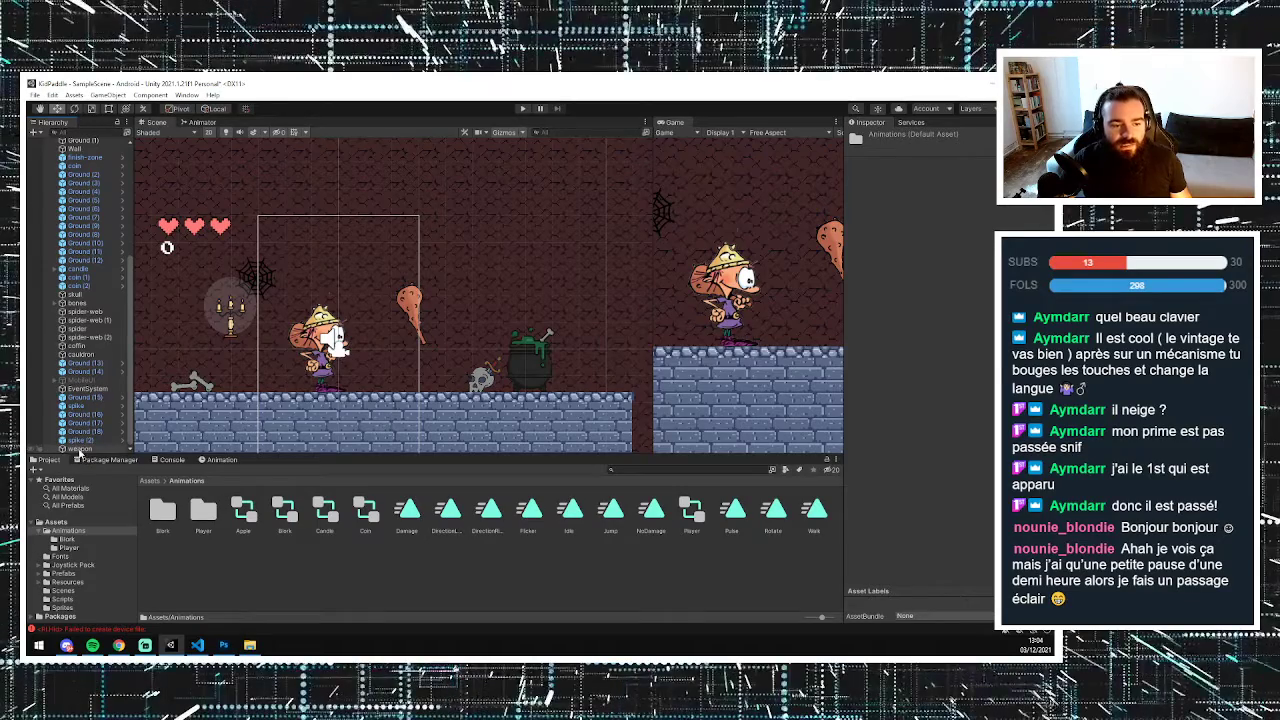
left_click(80, 450)
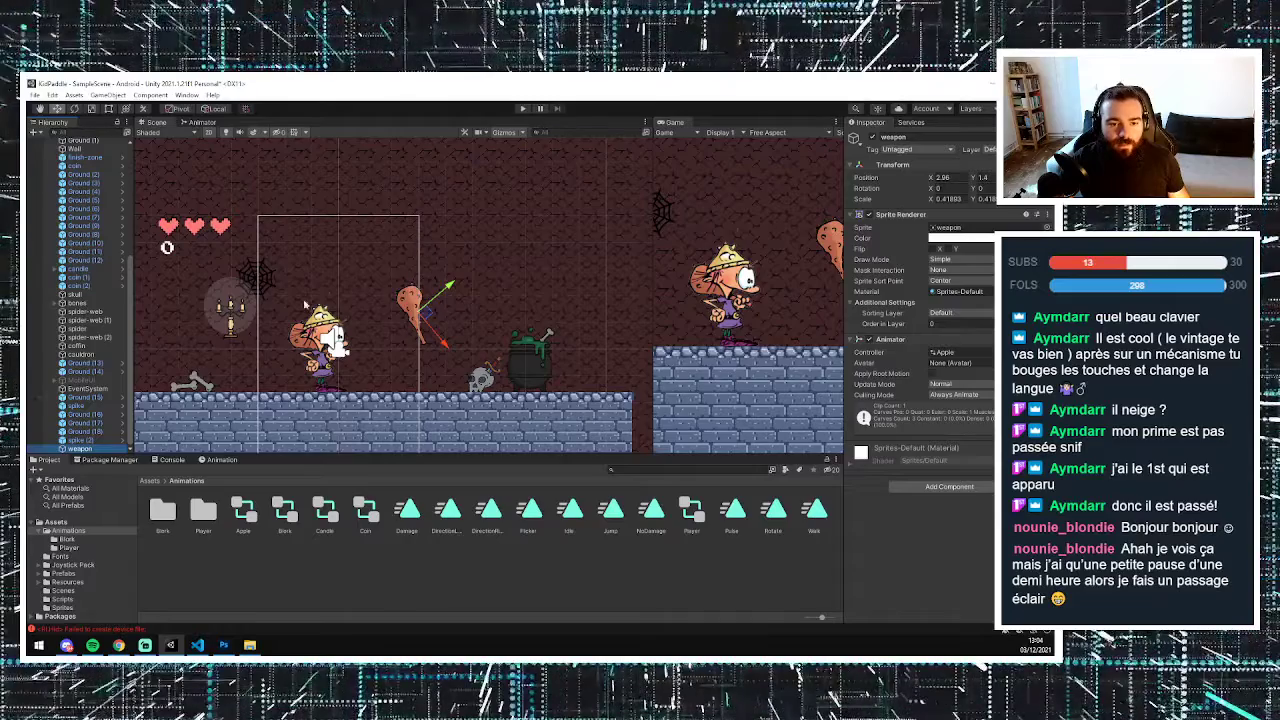
- Add a Box Collider 2D component to the weapon and enable Is Trigger
left_click(936, 488)
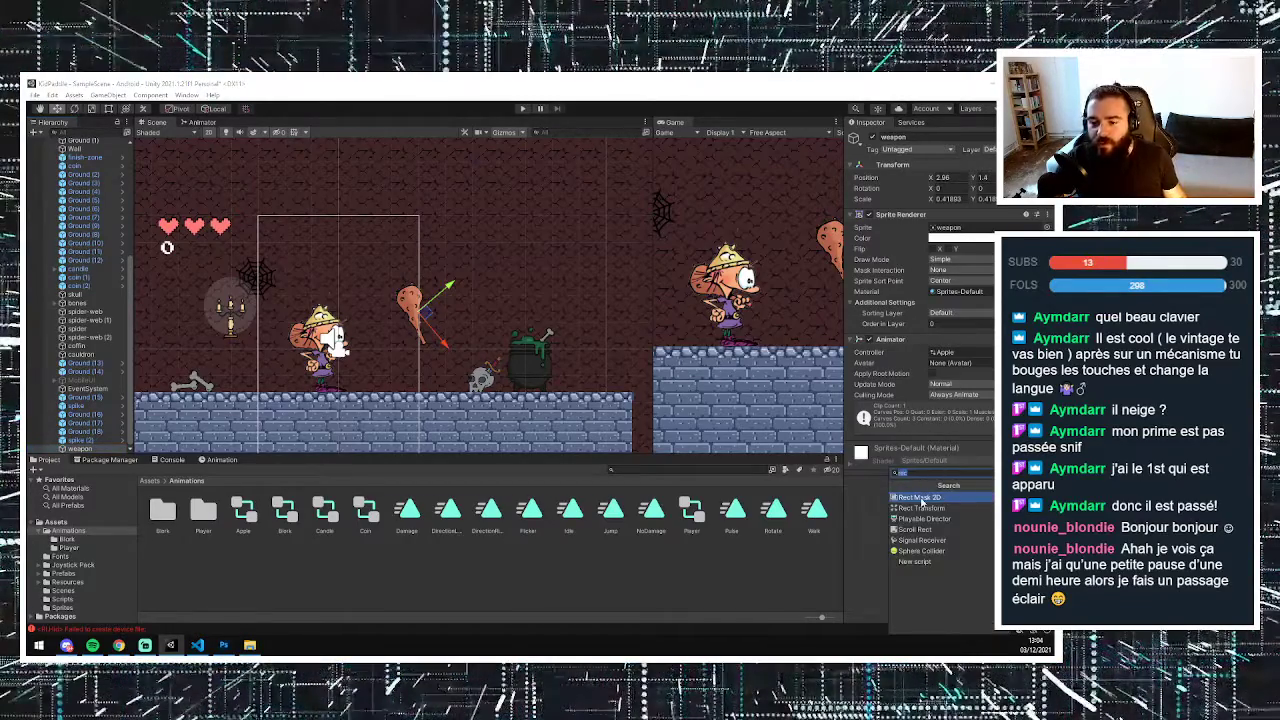
key("BackSpace")
key("BackSpace")
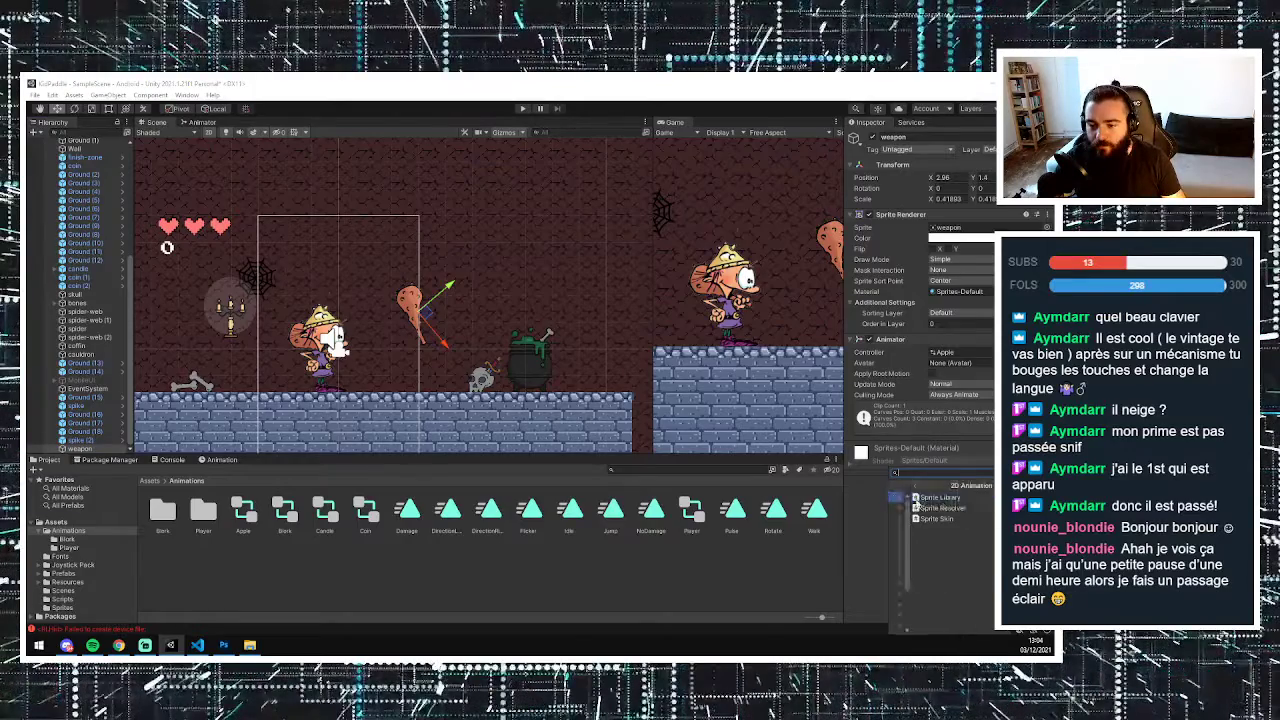
left_click(921, 508)
left_click(898, 487)
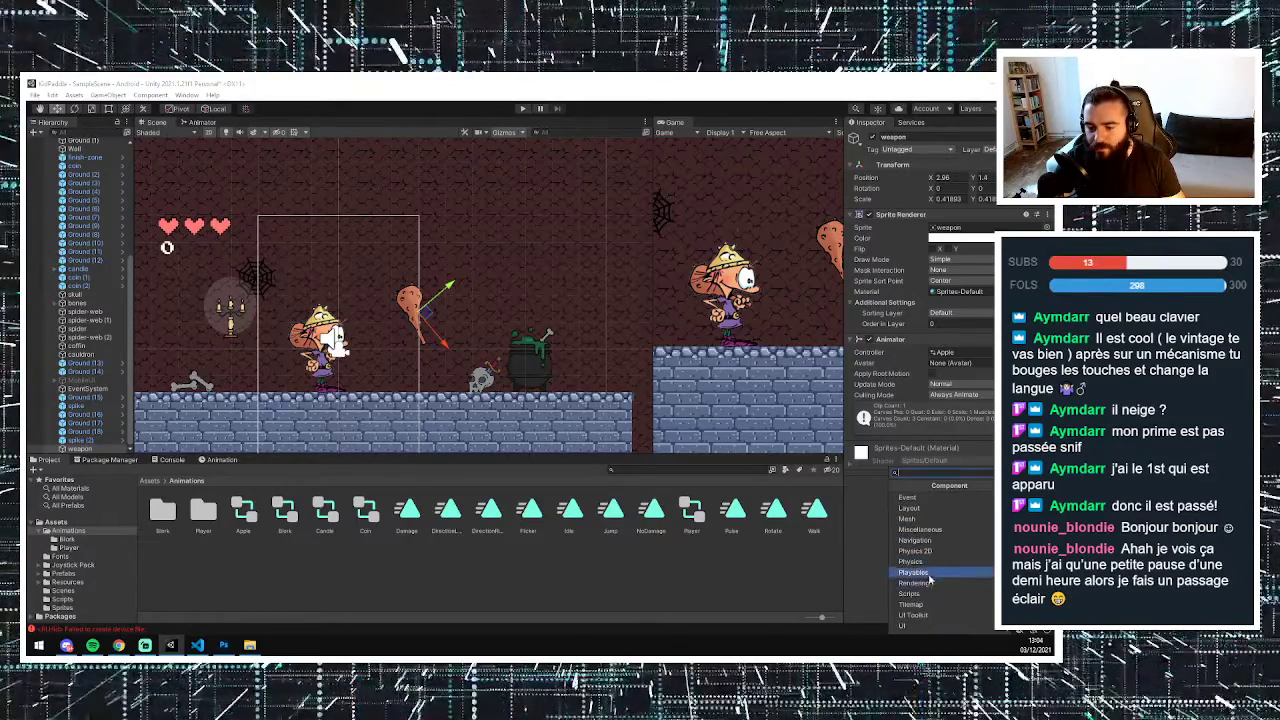
left_click(920, 552)
left_click(942, 505)
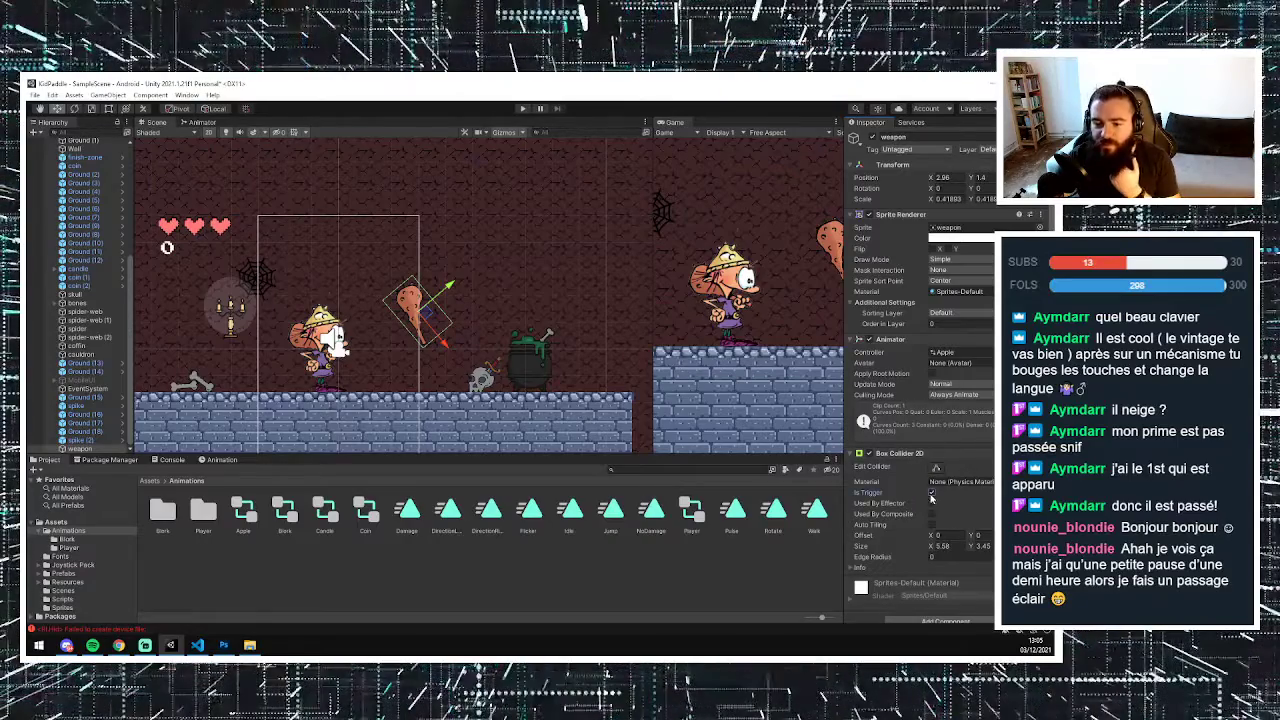
scroll(910, 515, "down", 1)
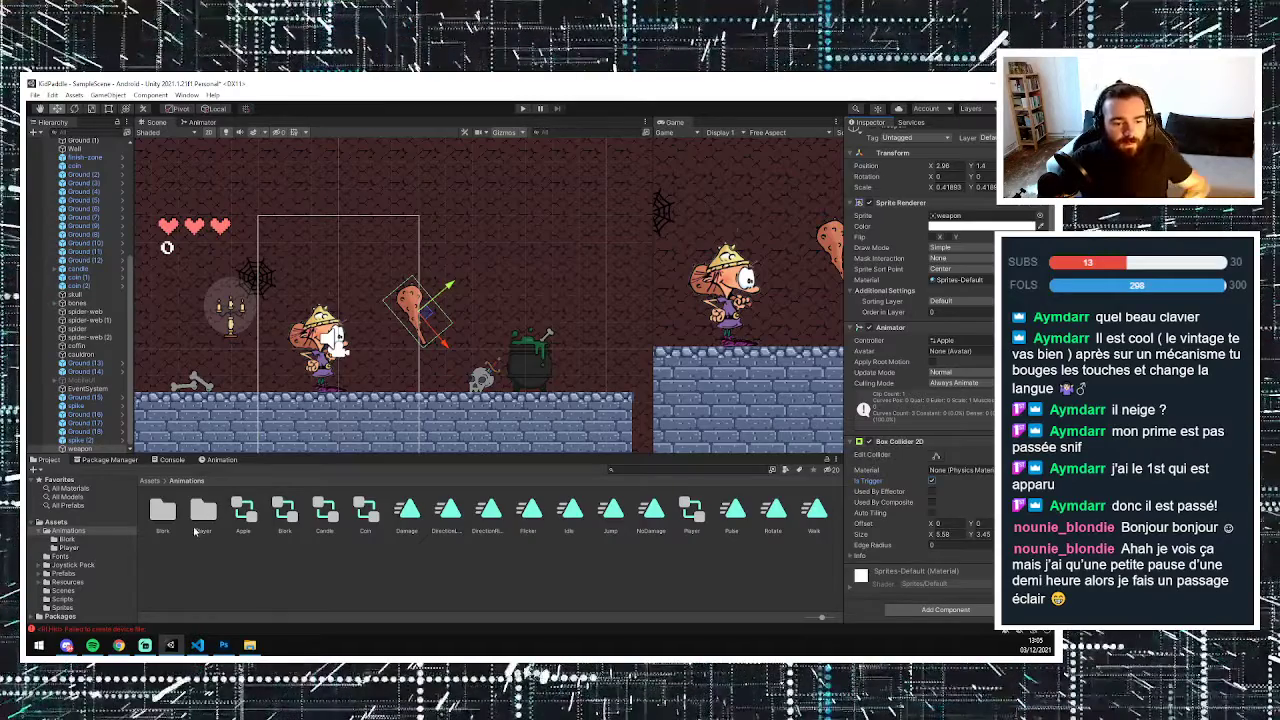
- Open the Scripts folder and try to attach the Loot Controller script to the club in the scene
left_click(150, 481)
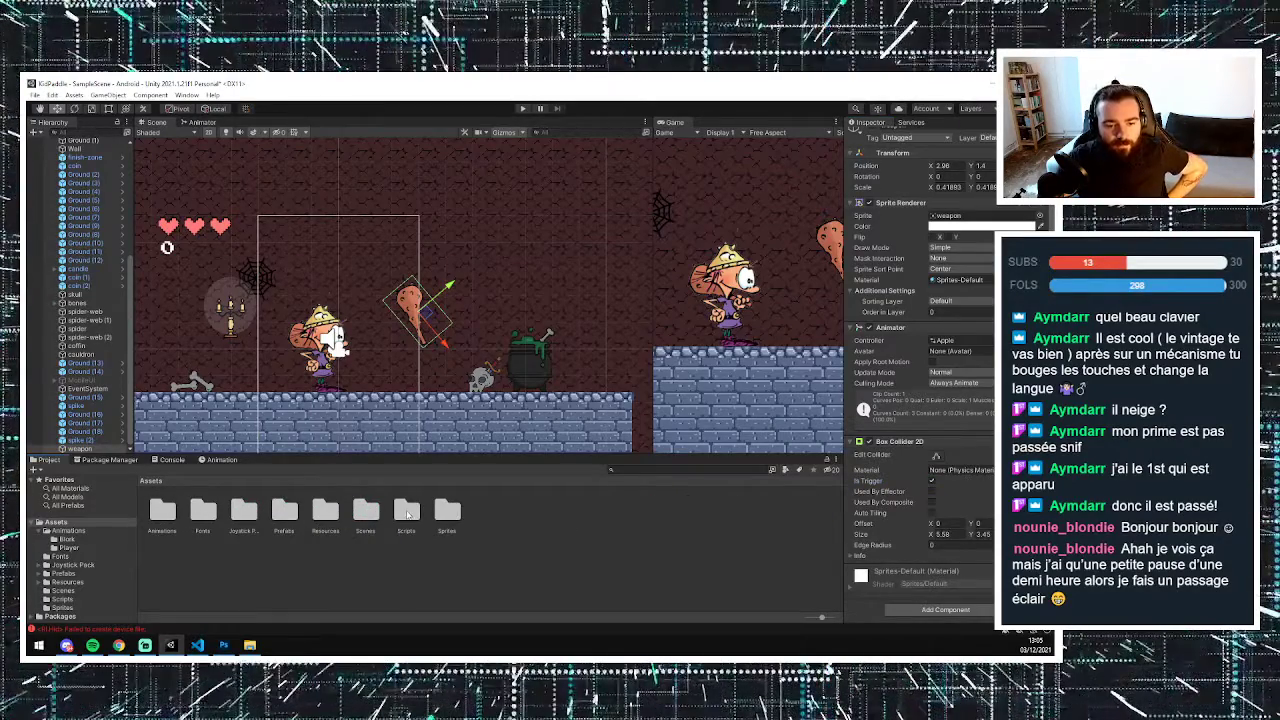
double_click(406, 512)
left_click(160, 527)
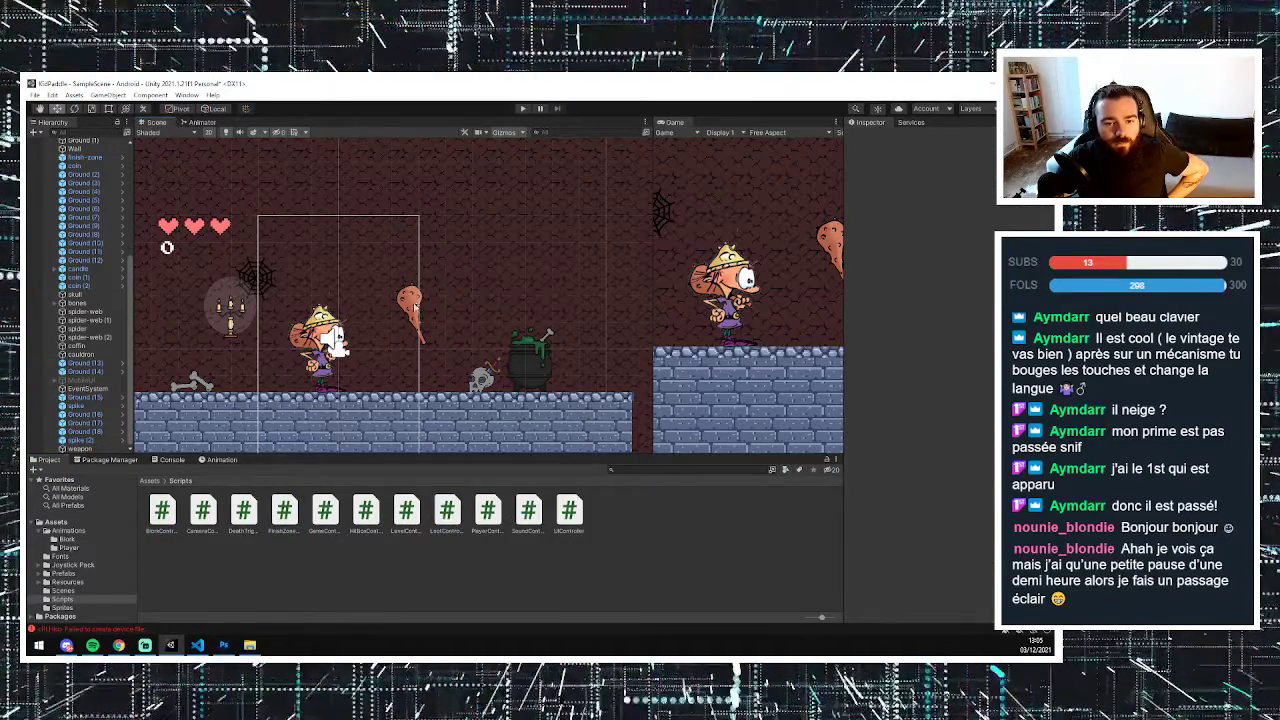
left_click(78, 448)
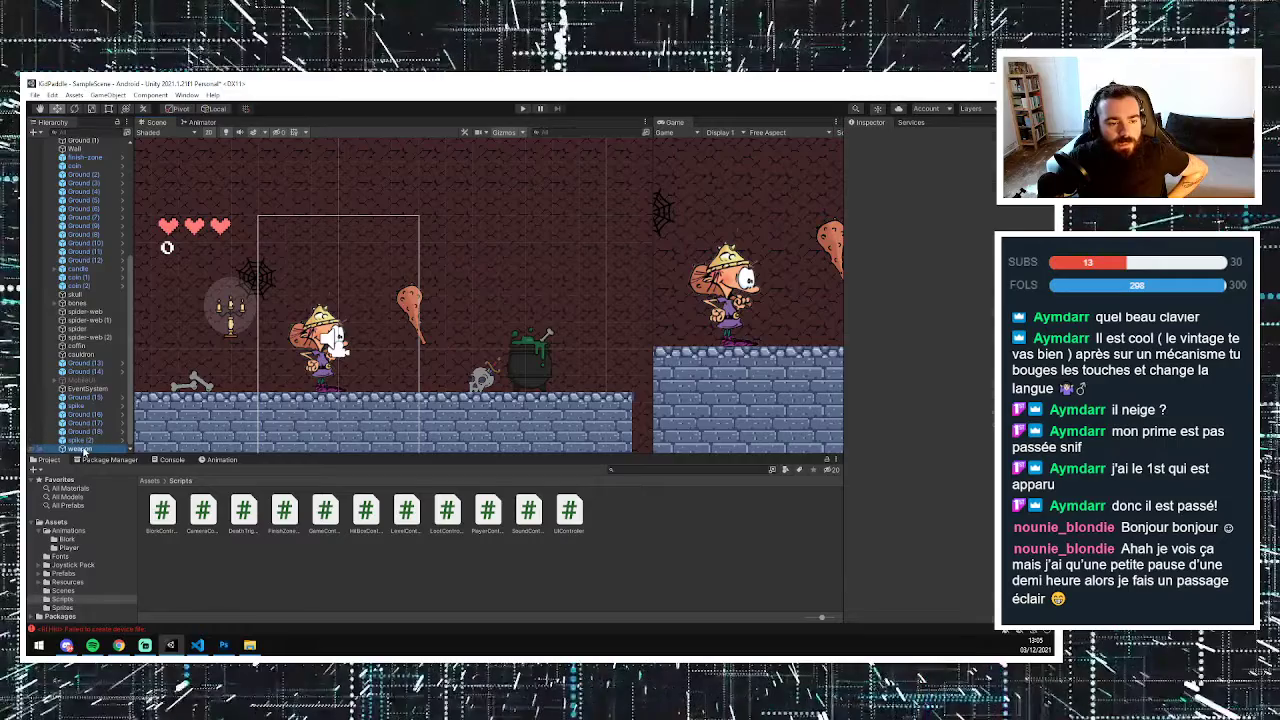
scroll(880, 462, "down", 1)
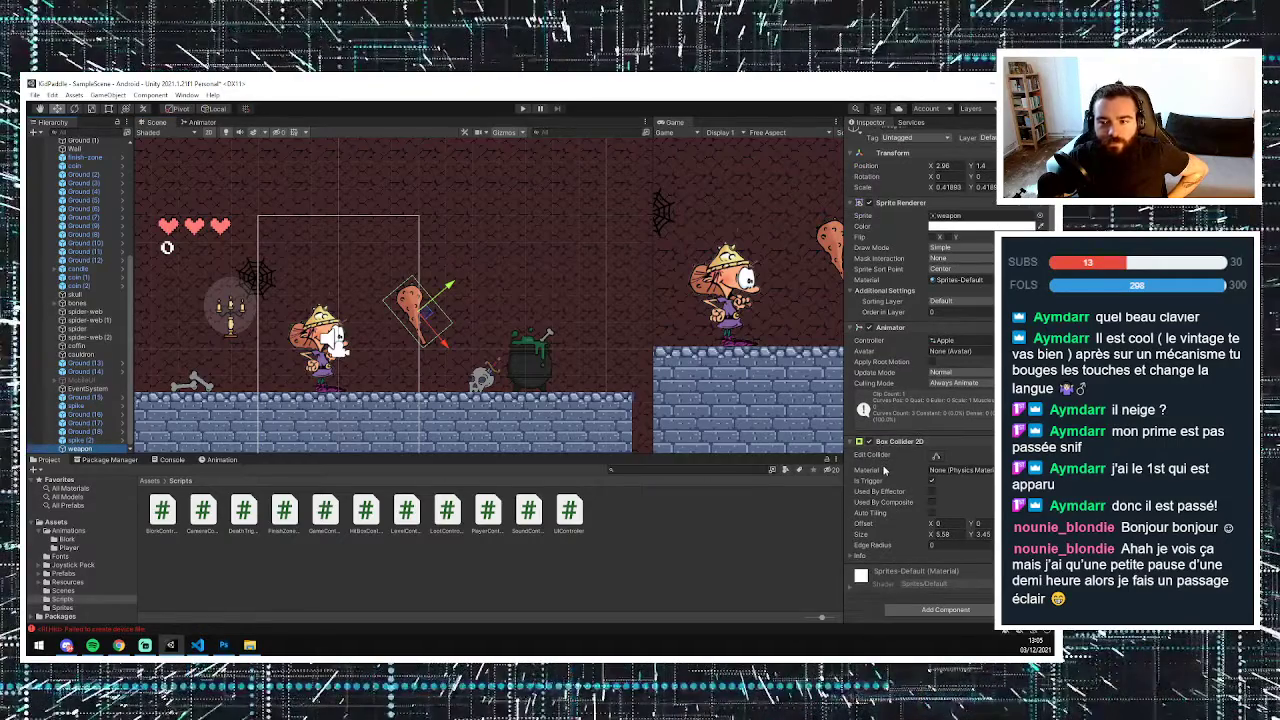
- Remove the misplaced Loot Controller component from the Main Camera
scroll(85, 365, "up", 5)
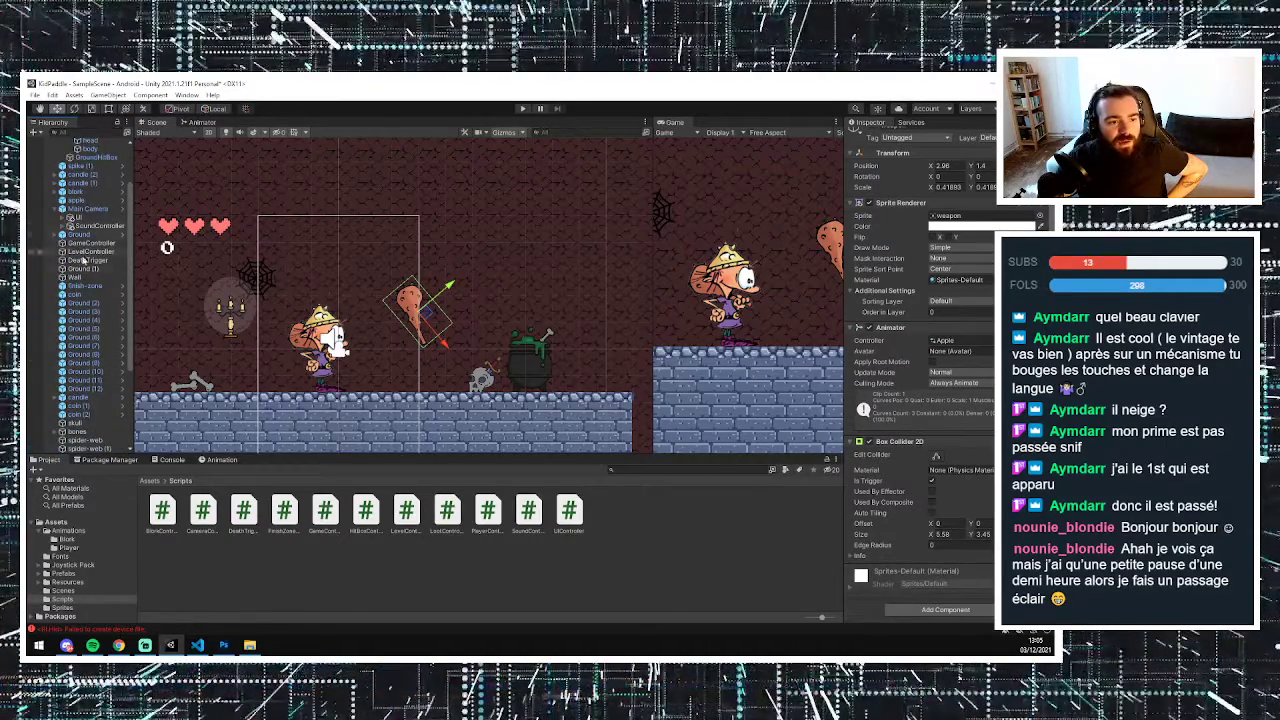
scroll(85, 245, "up", 3)
left_click(87, 271)
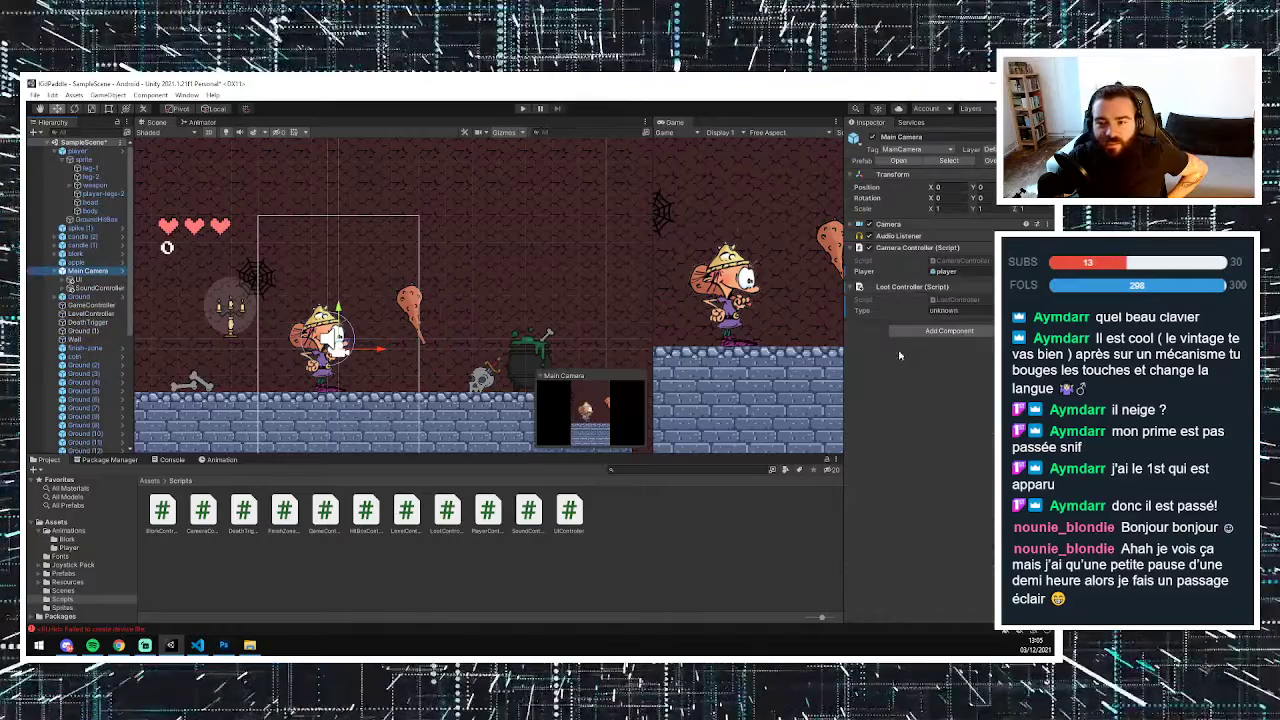
right_click(930, 289)
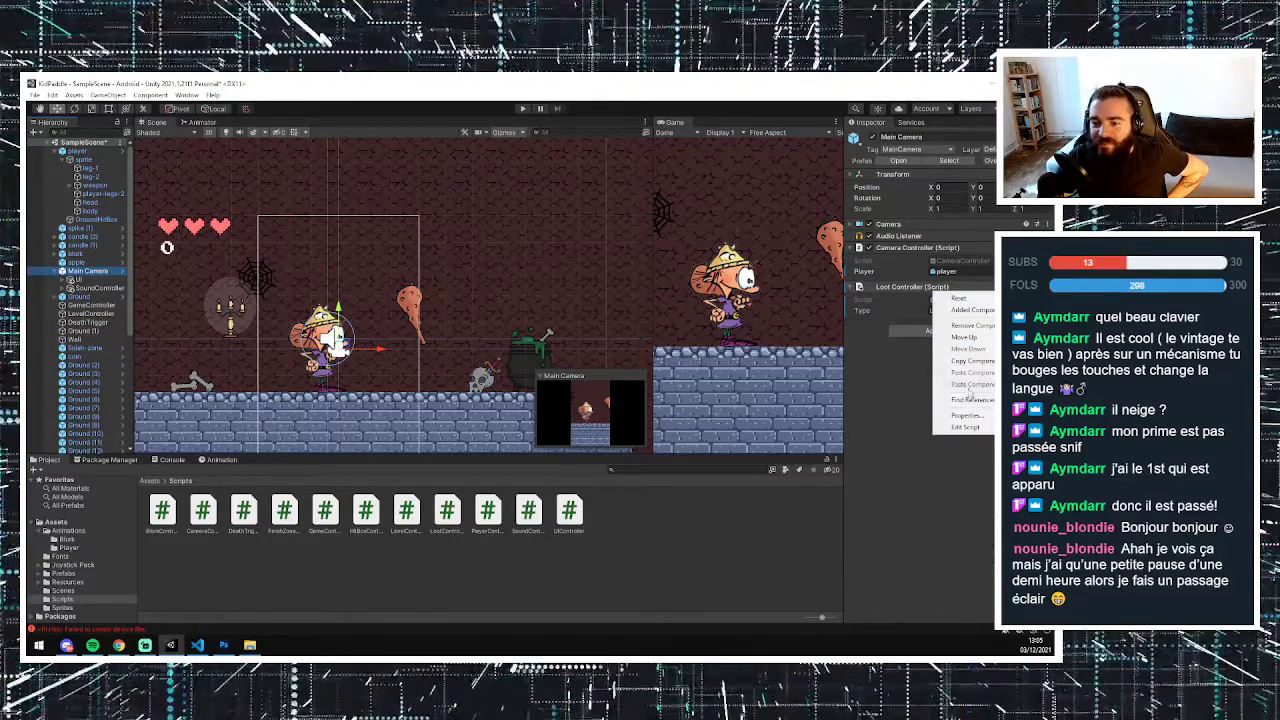
left_click(970, 326)
scroll(88, 293, "down", 5)
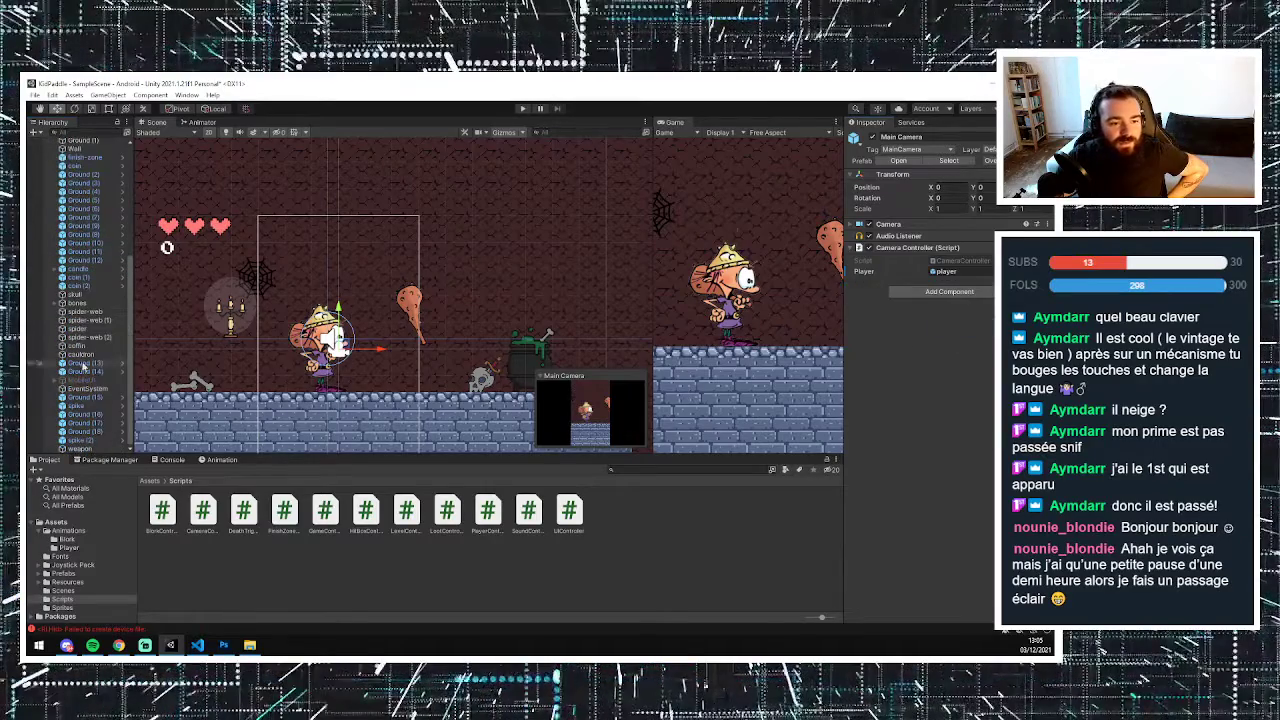
- Attach the Loot Controller script to the weapon object and set its Type to weapon
left_click(80, 449)
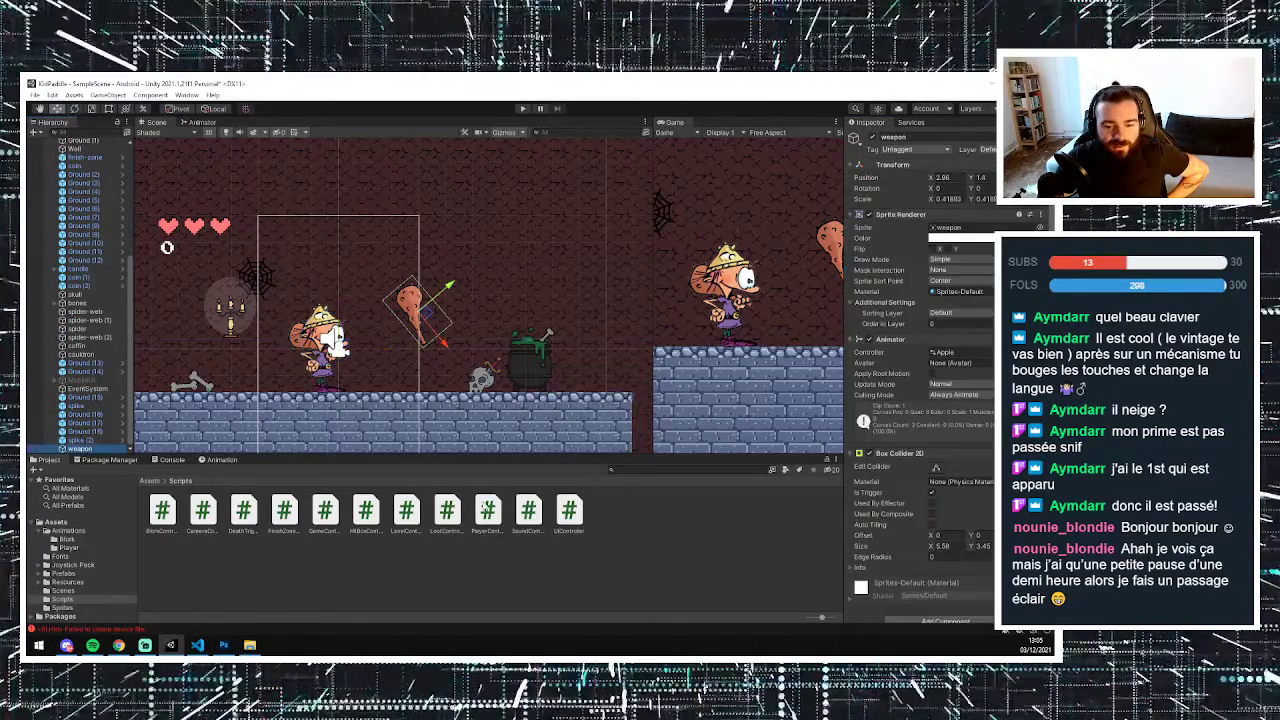
left_click_drag(447, 510, 936, 450)
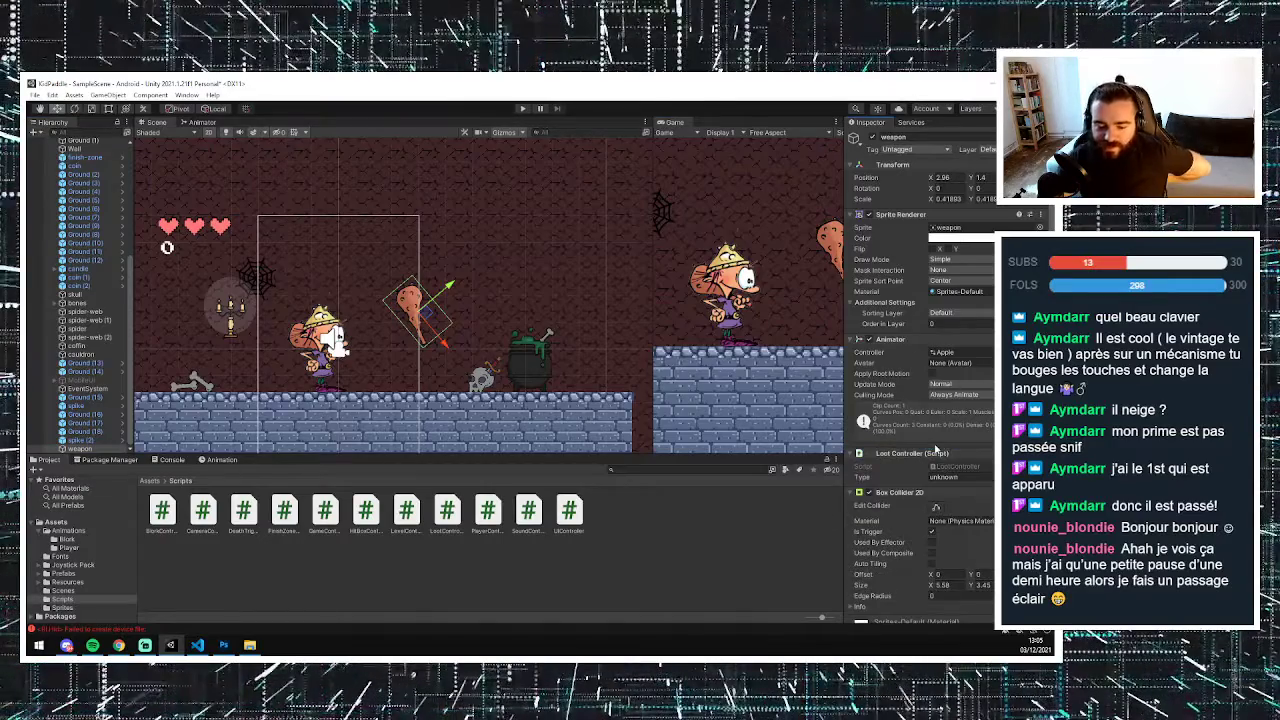
scroll(945, 435, "down", 2)
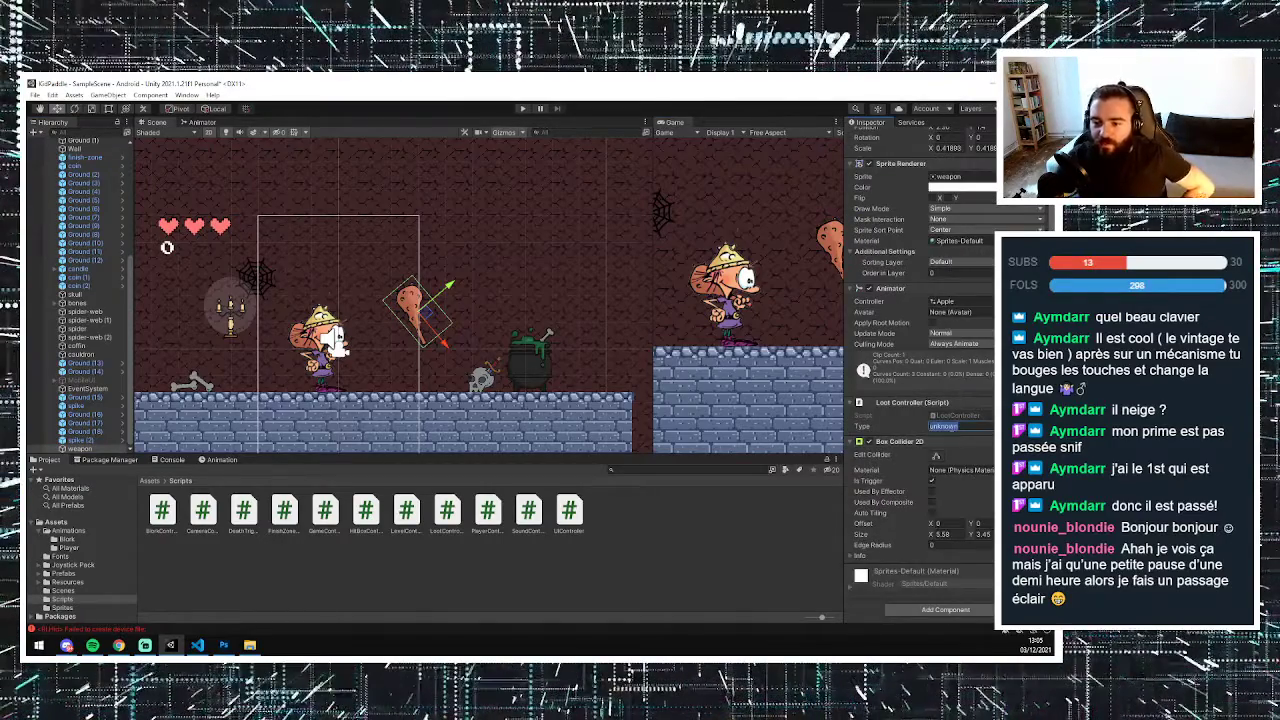
left_click(951, 426)
type("weapon")
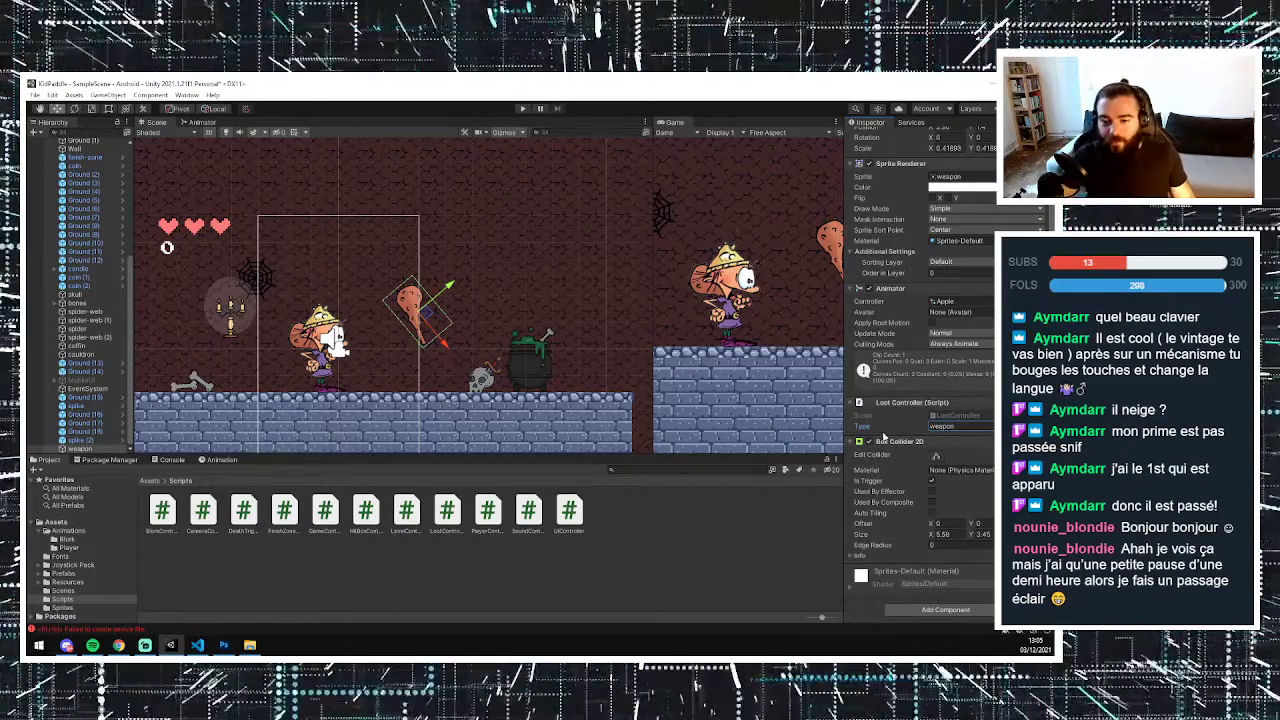
left_click(649, 540)
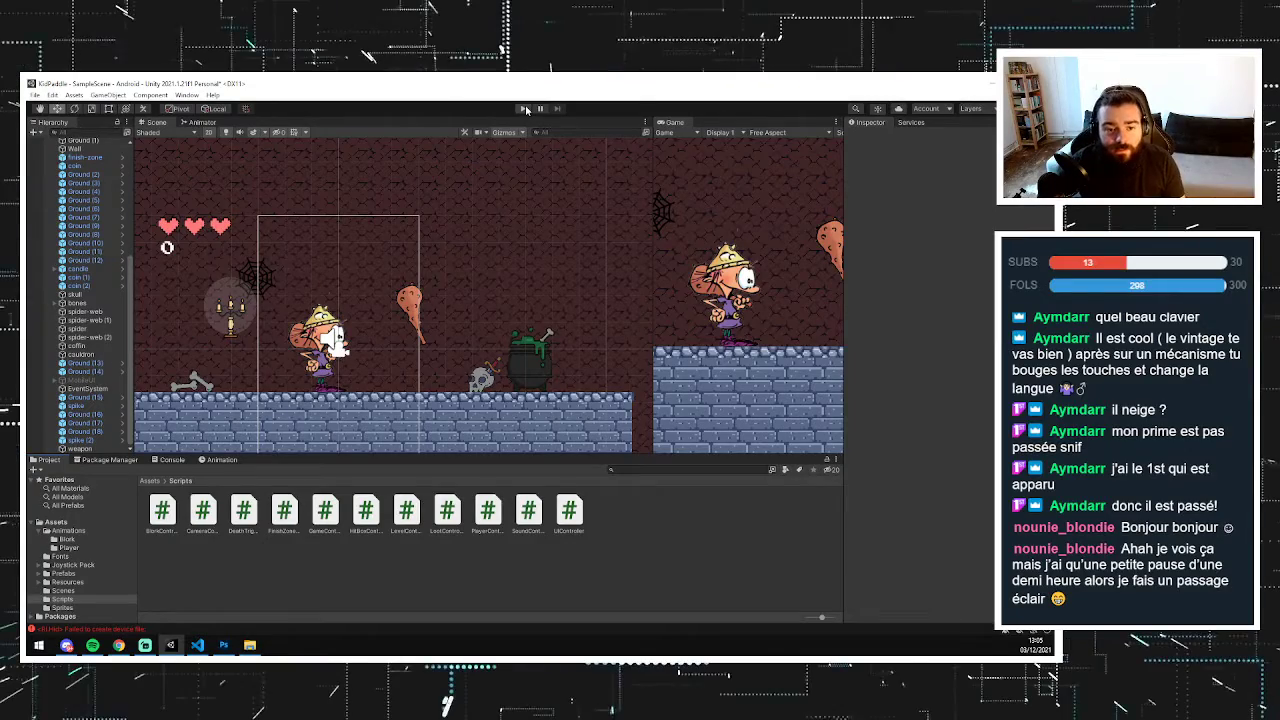
- Run the game in a wider Game view and walk the player into the club to test picking it up
left_click(410, 320)
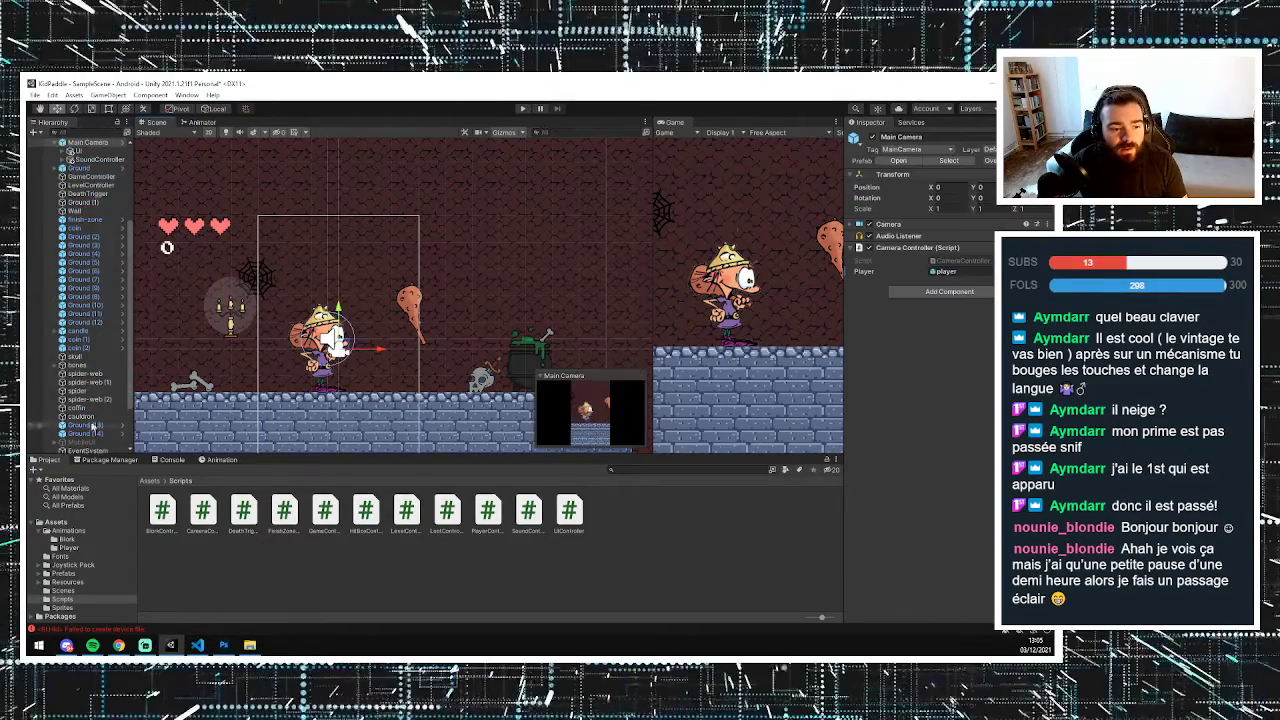
left_click(424, 296)
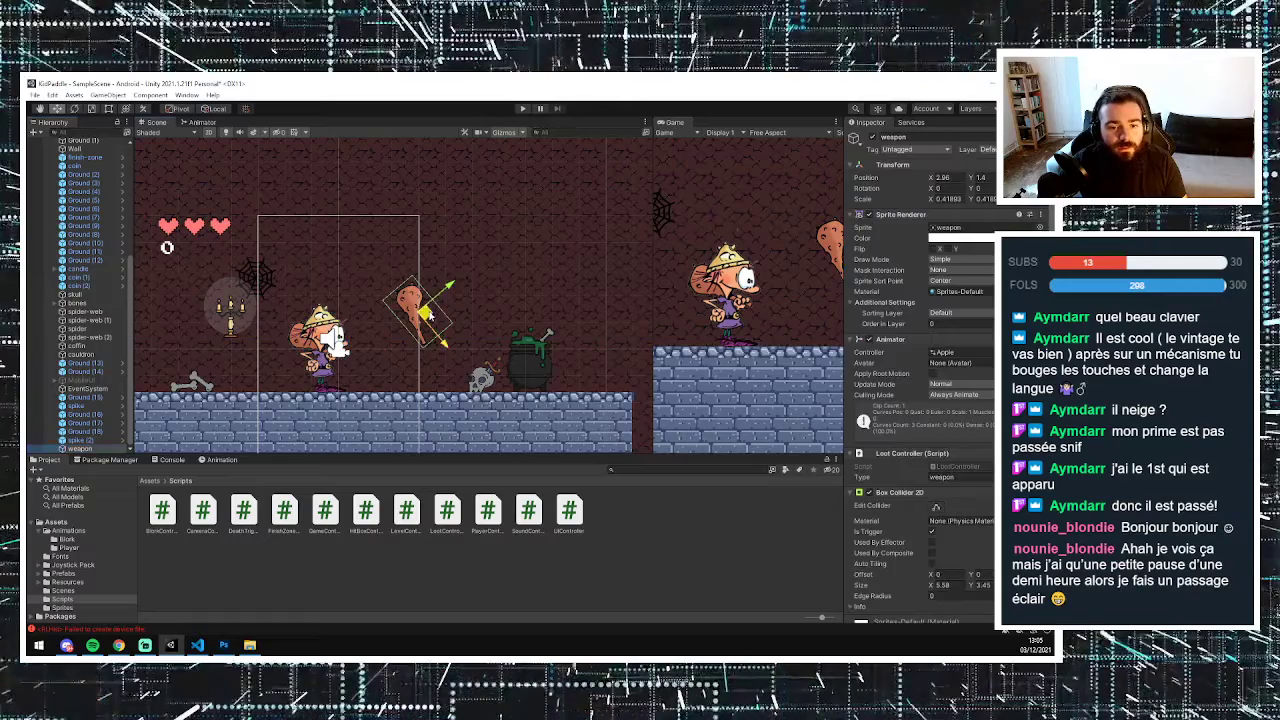
left_click(522, 108)
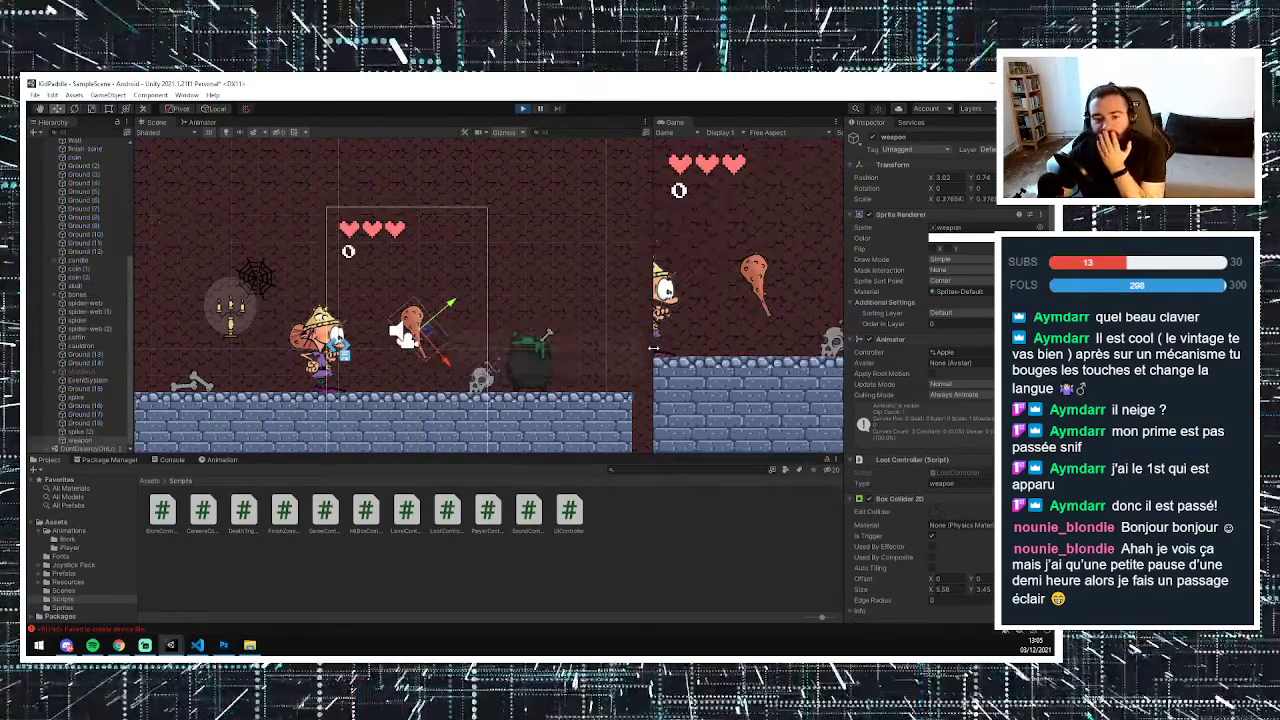
left_click_drag(652, 348, 357, 348)
key("Right")
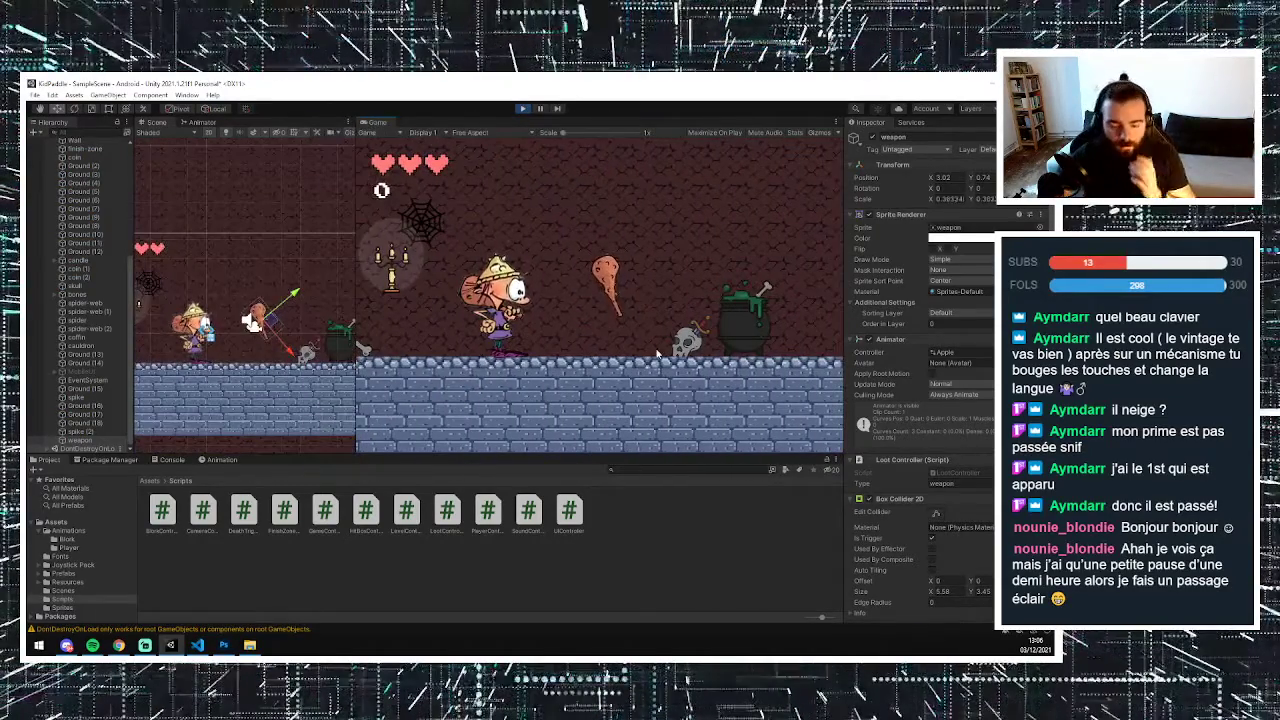
key("Right")
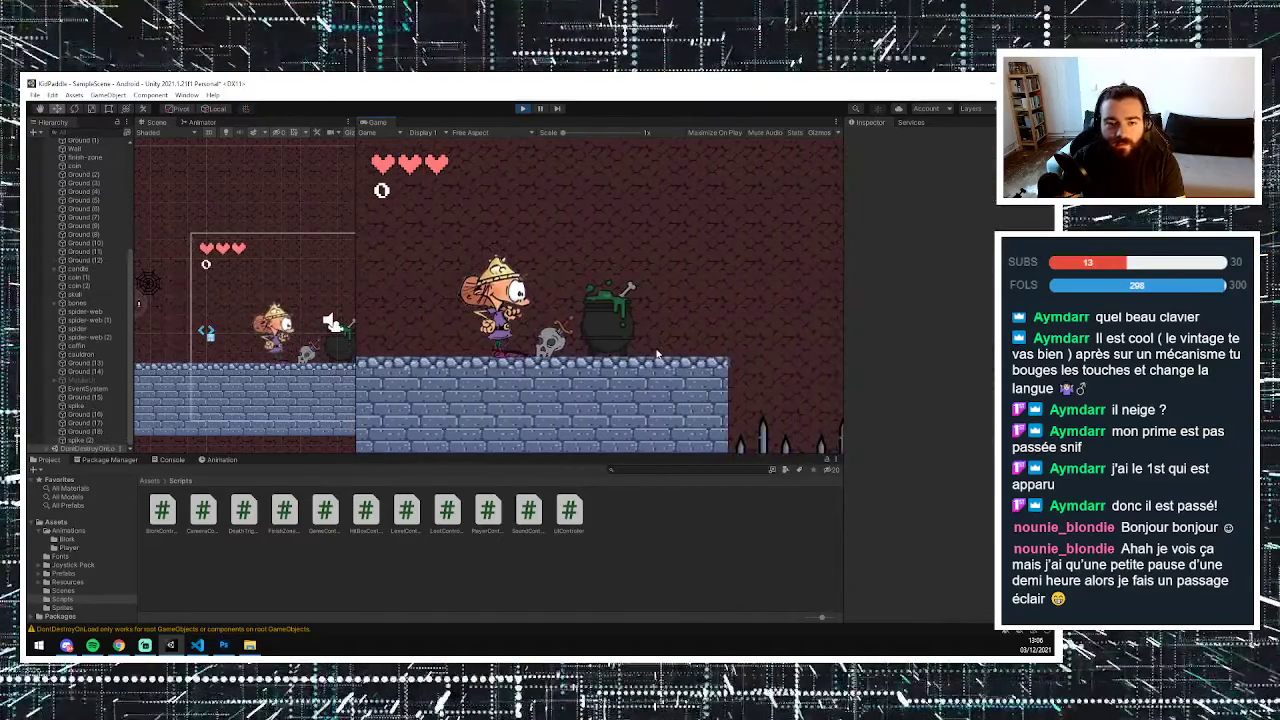
key("Left")
key("Right")
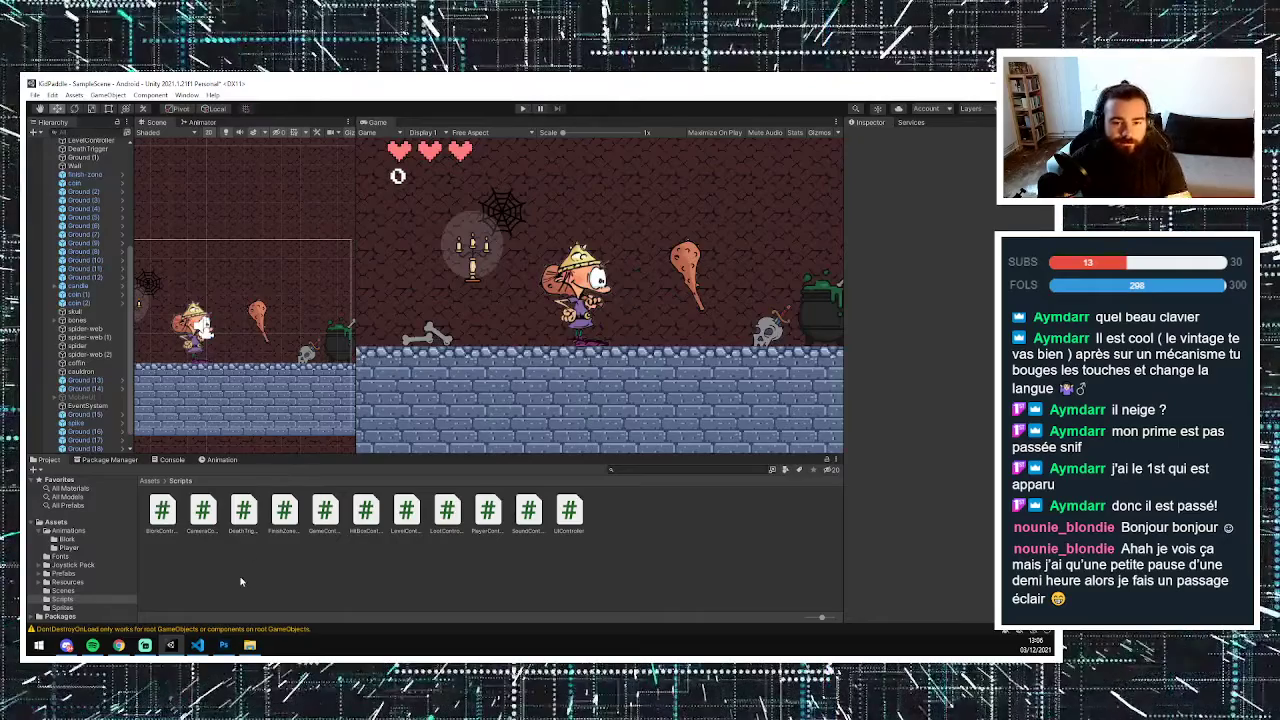
- Switch to Visual Studio Code and add an empty public void getWeapon() method below updateLife in PlayerController.cs
left_click(197, 645)
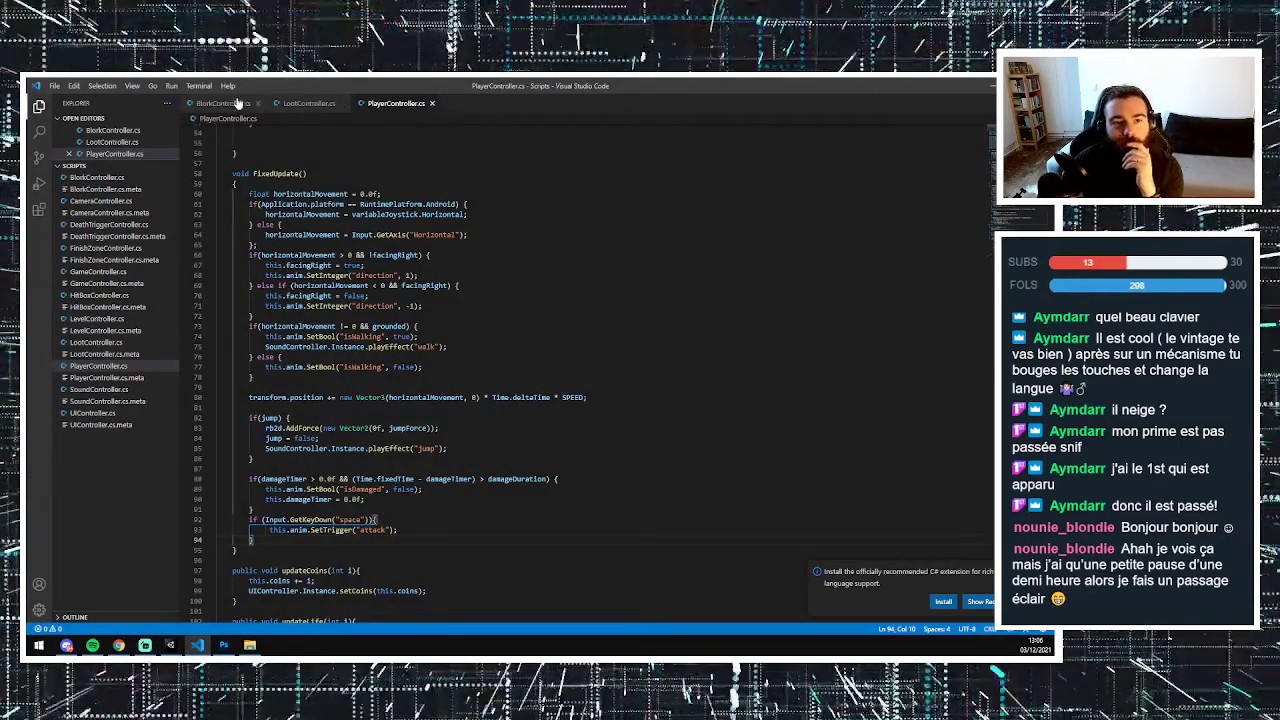
scroll(357, 401, "down", 10)
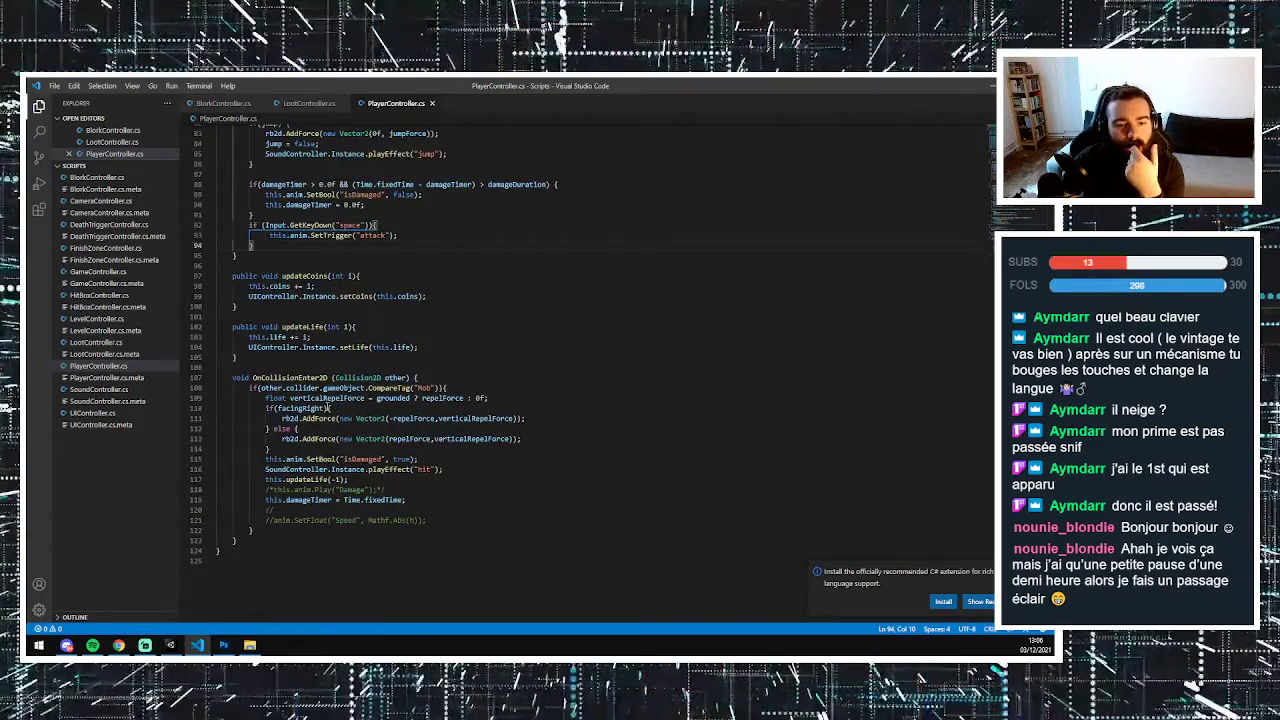
scroll(331, 455, "up", 20)
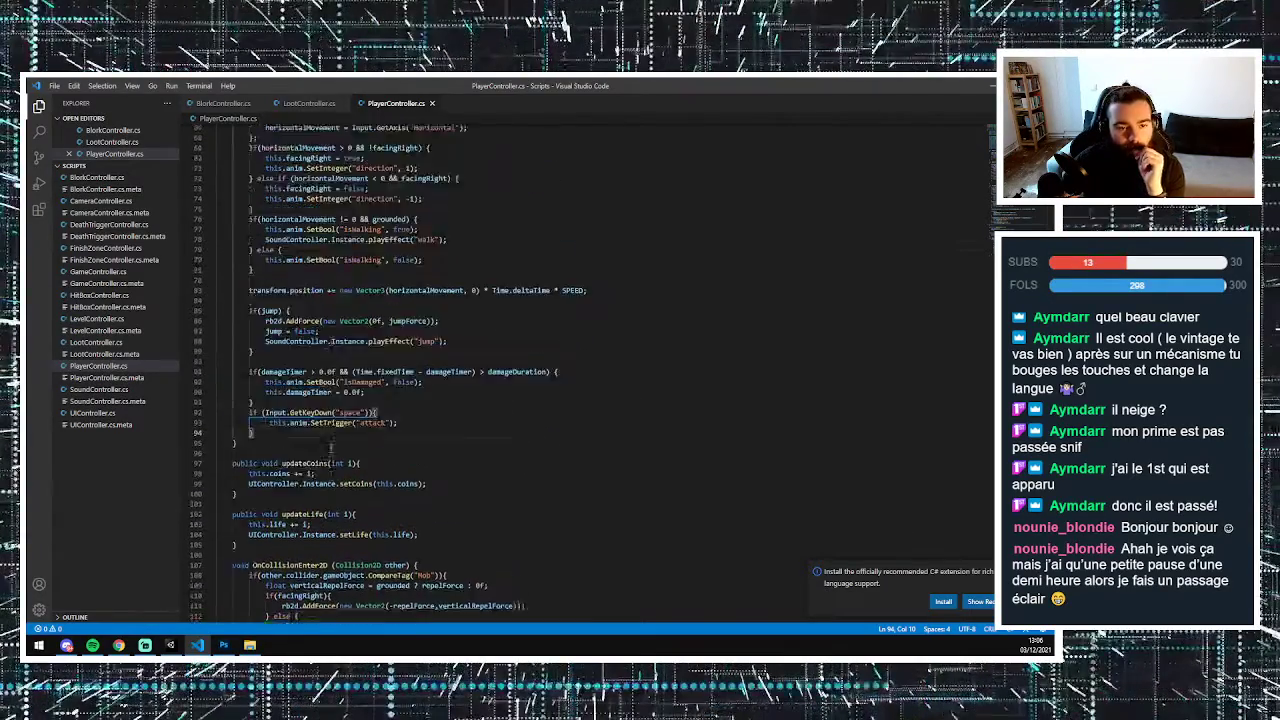
scroll(307, 390, "down", 6)
scroll(388, 273, "down", 10)
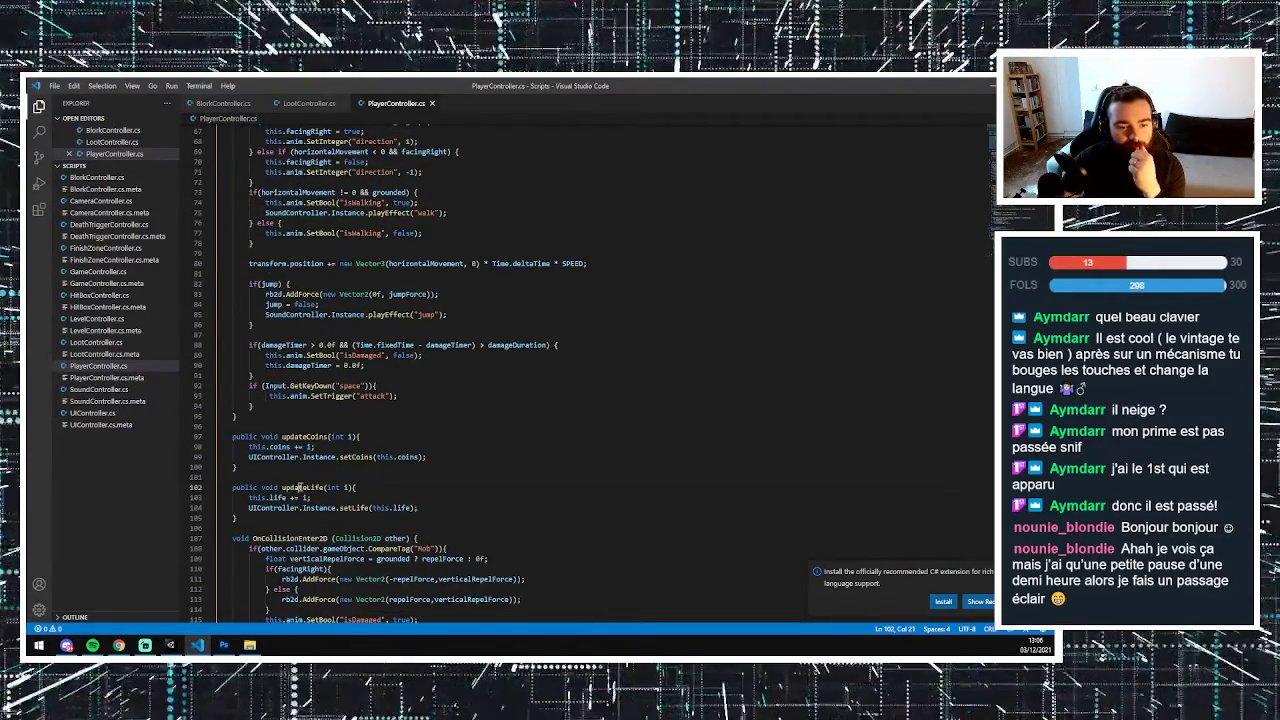
left_click(276, 516)
key("Return")
key("Return")
type("publi")
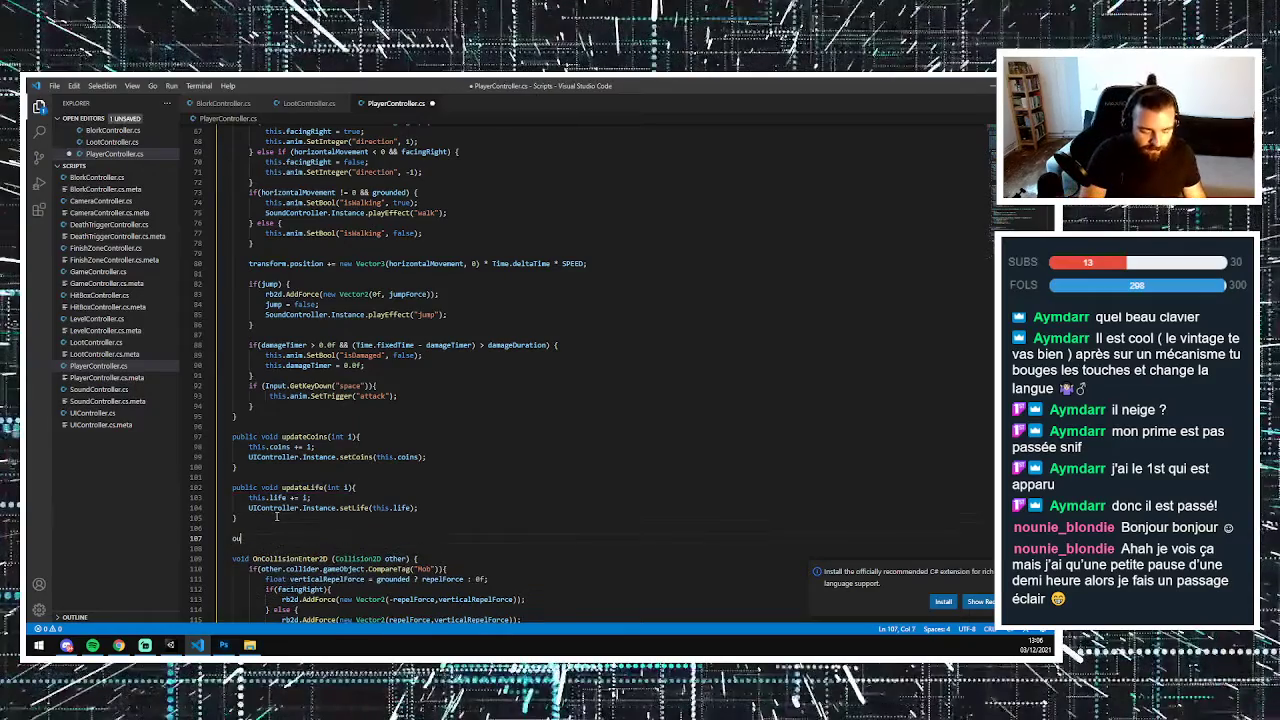
key("BackSpace")
key("BackSpace")
key("BackSpace")
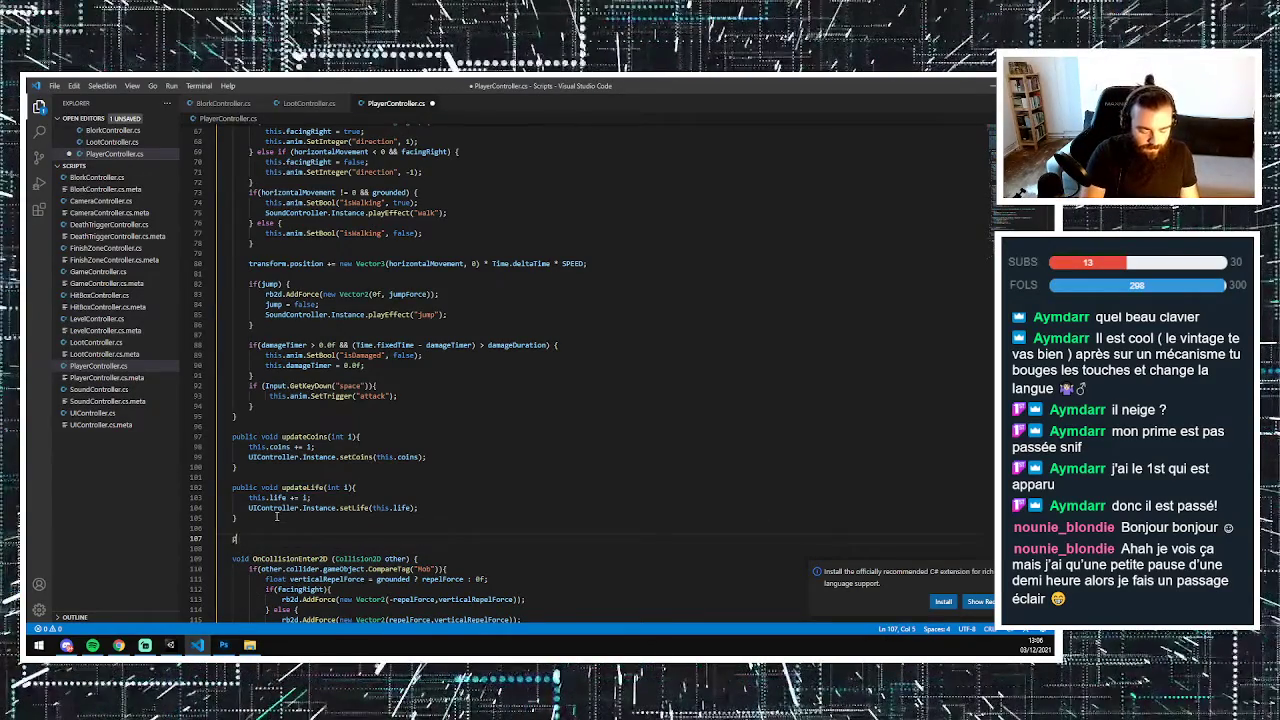
type("public ")
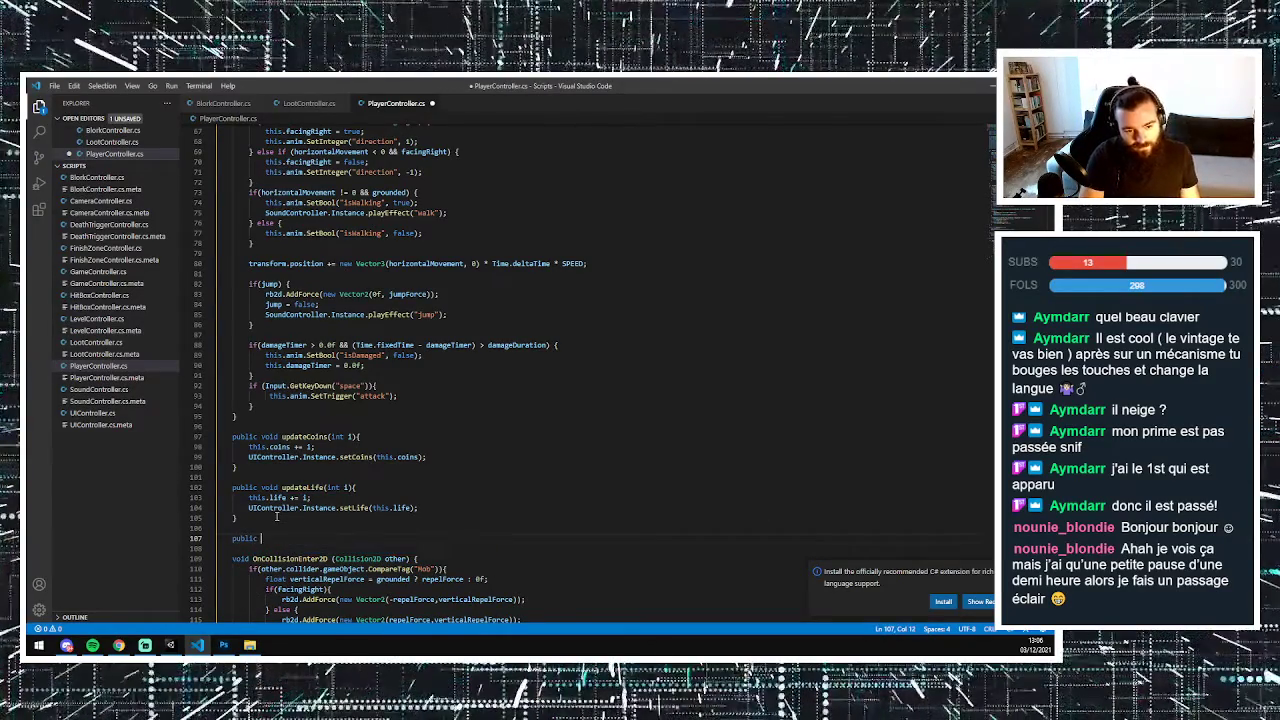
type("voiudd getWeapoin")
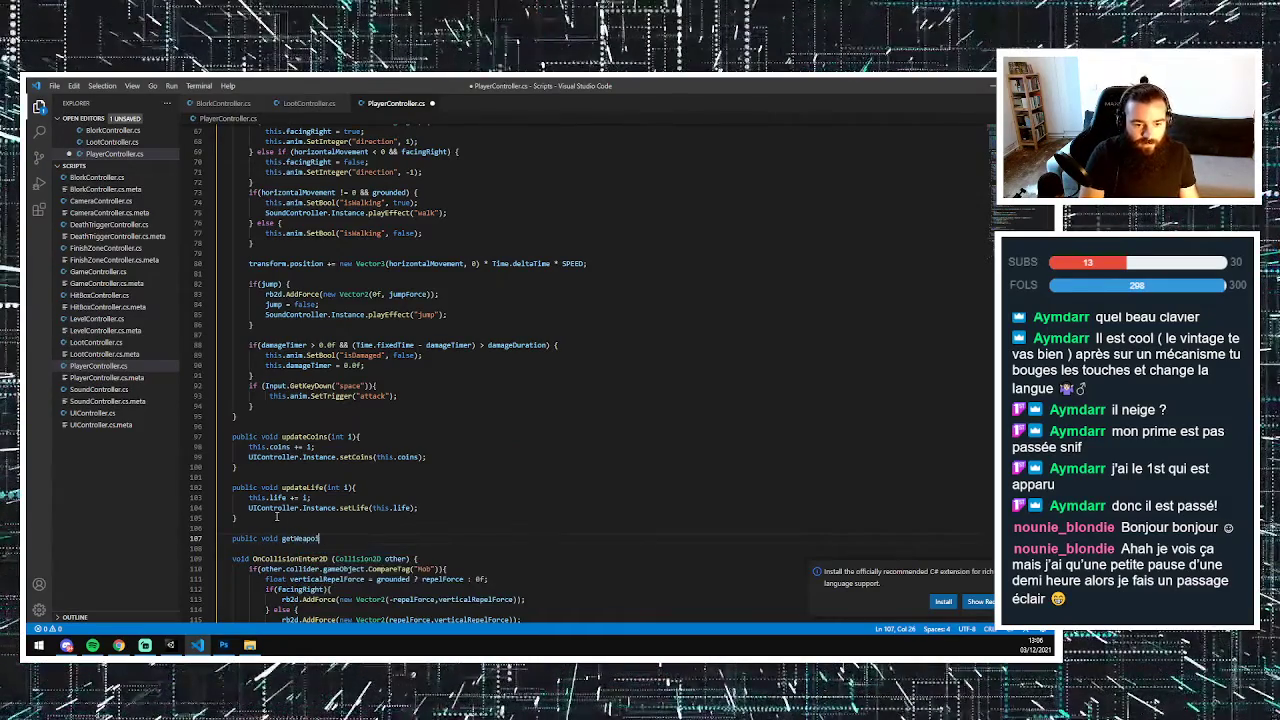
type("(")
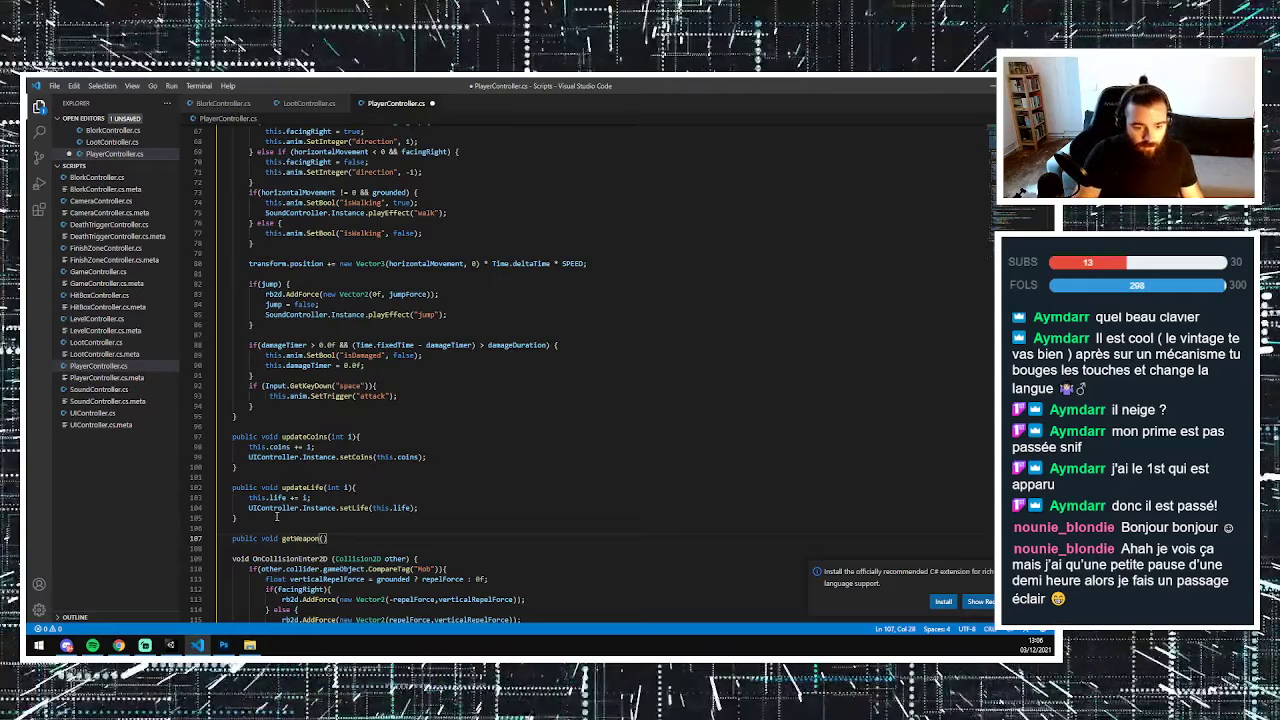
type("{")
key("Return")
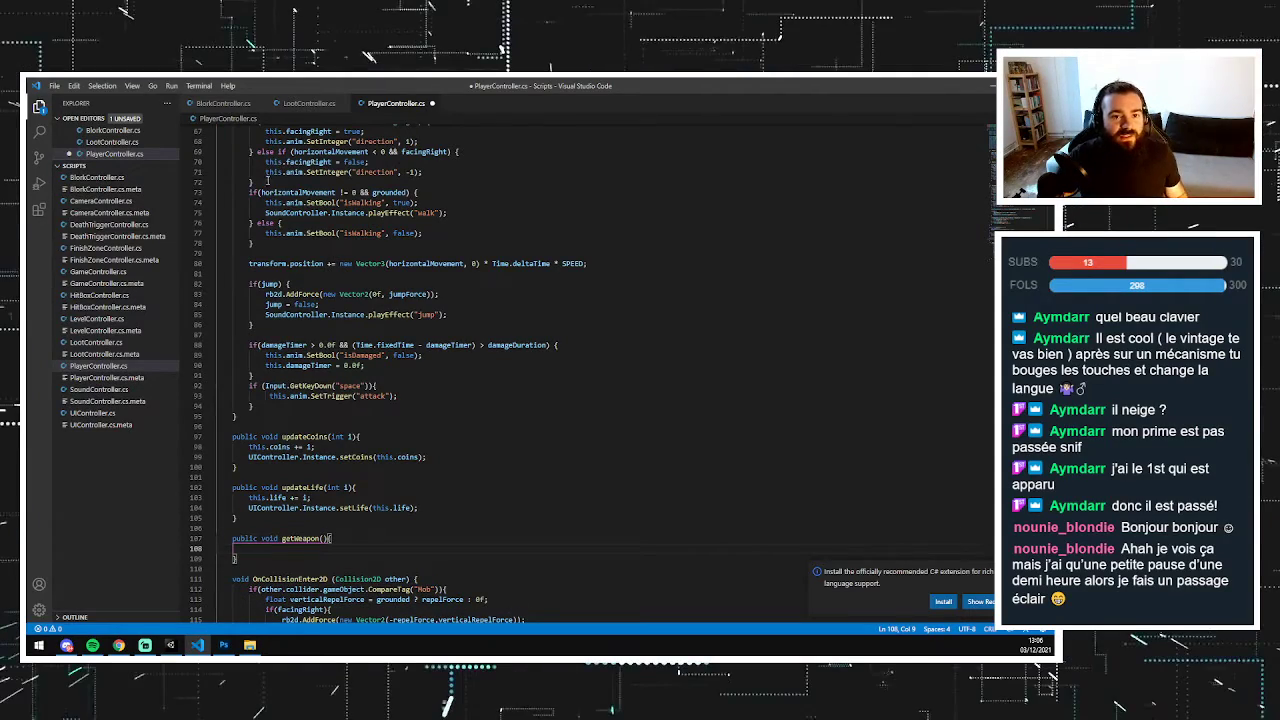
- Open LootController.cs and duplicate the else-if branch for the coin type directly after itself
left_click(110, 342)
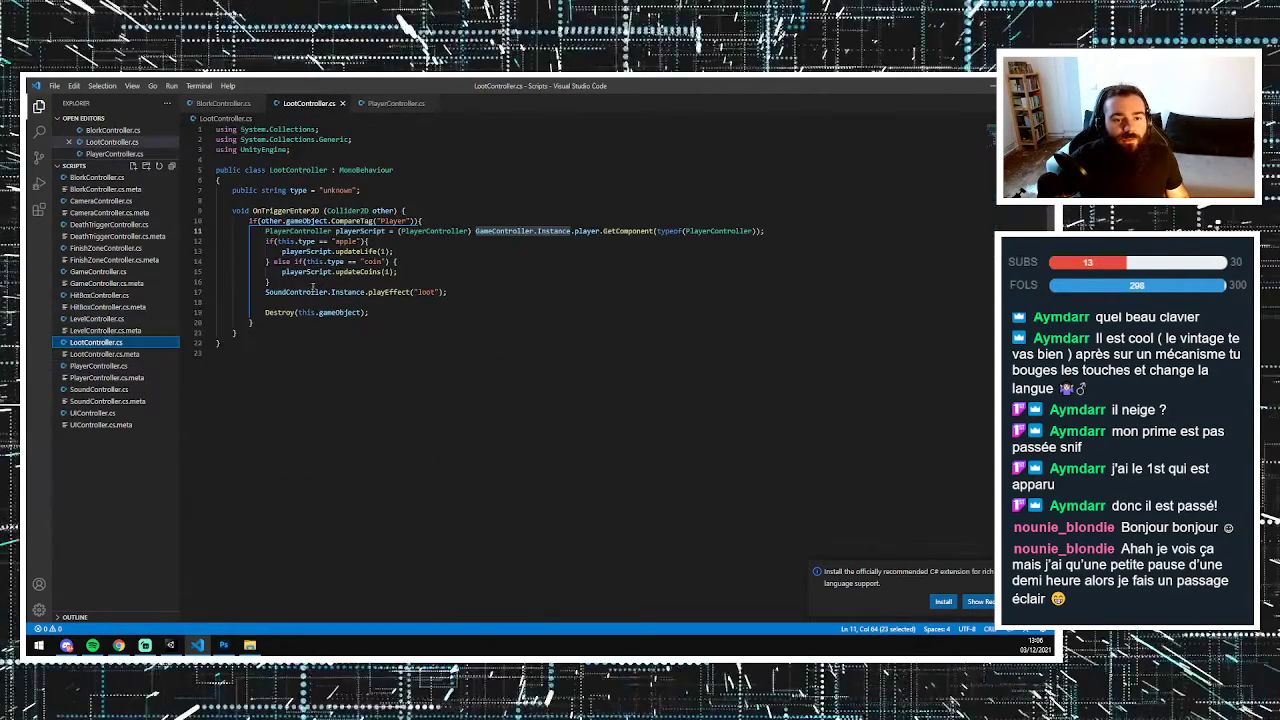
left_click_drag(268, 283, 273, 262)
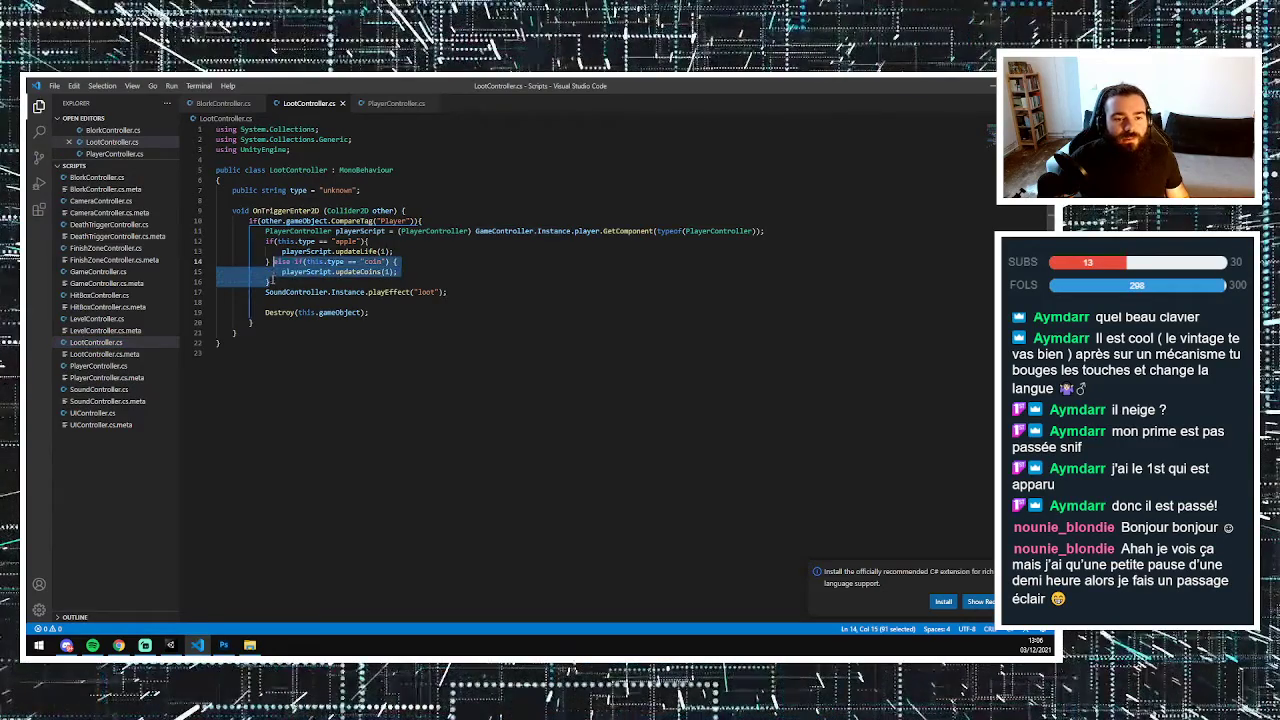
key("ctrl+c")
left_click(273, 280)
key("ctrl+v")
- Make the duplicated branch check for the type "weapon" and call playerScript.getWeapon() without an argument
double_click(358, 292)
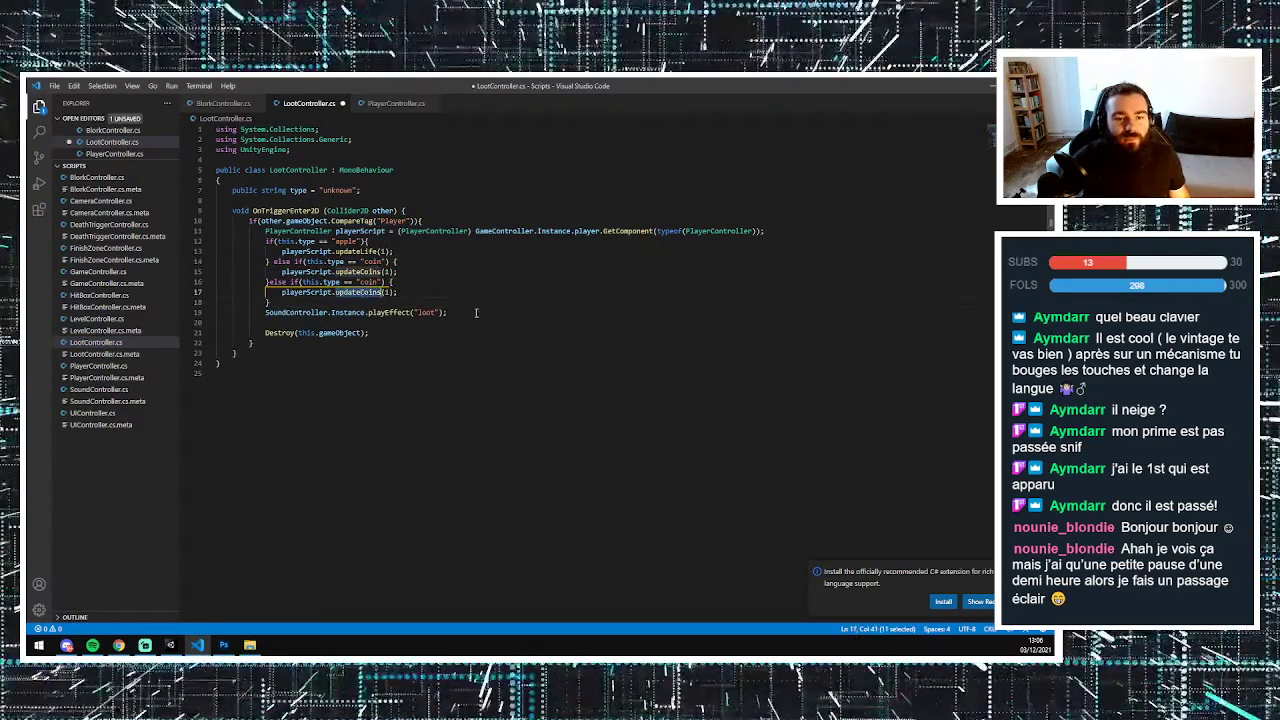
type("getWeapon")
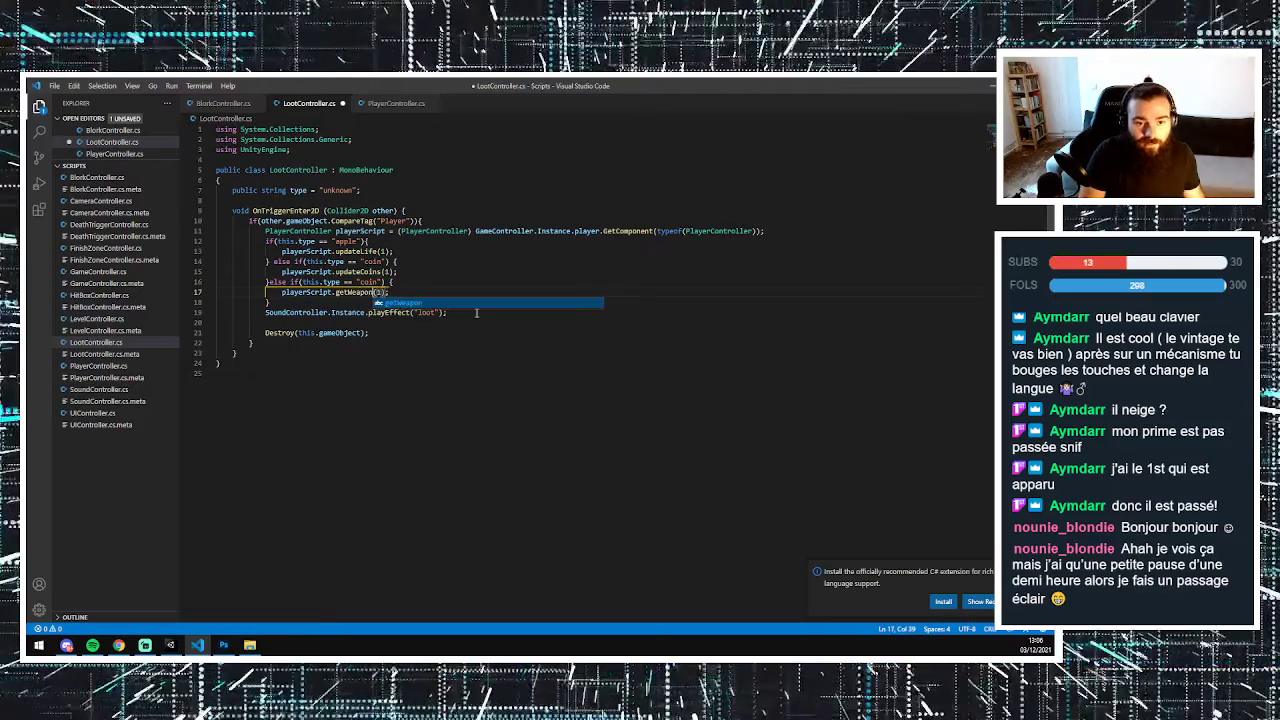
key("Right")
key("Delete")
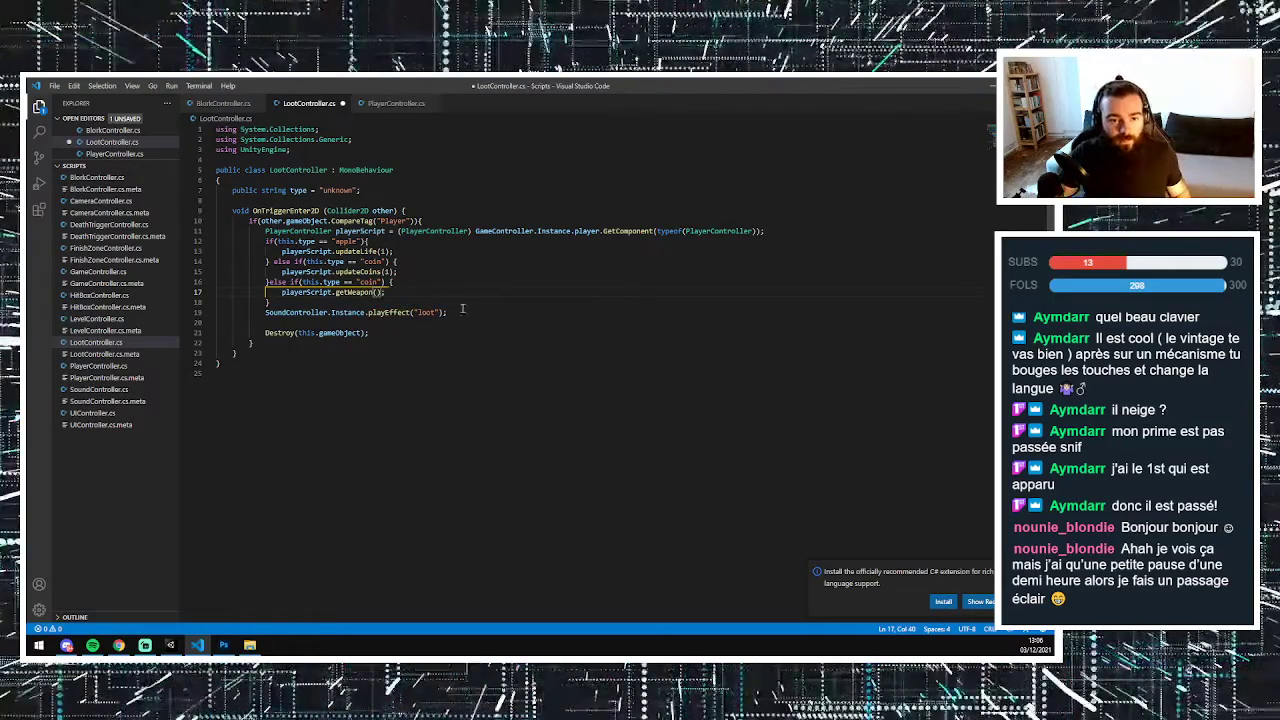
double_click(371, 282)
type("weap")
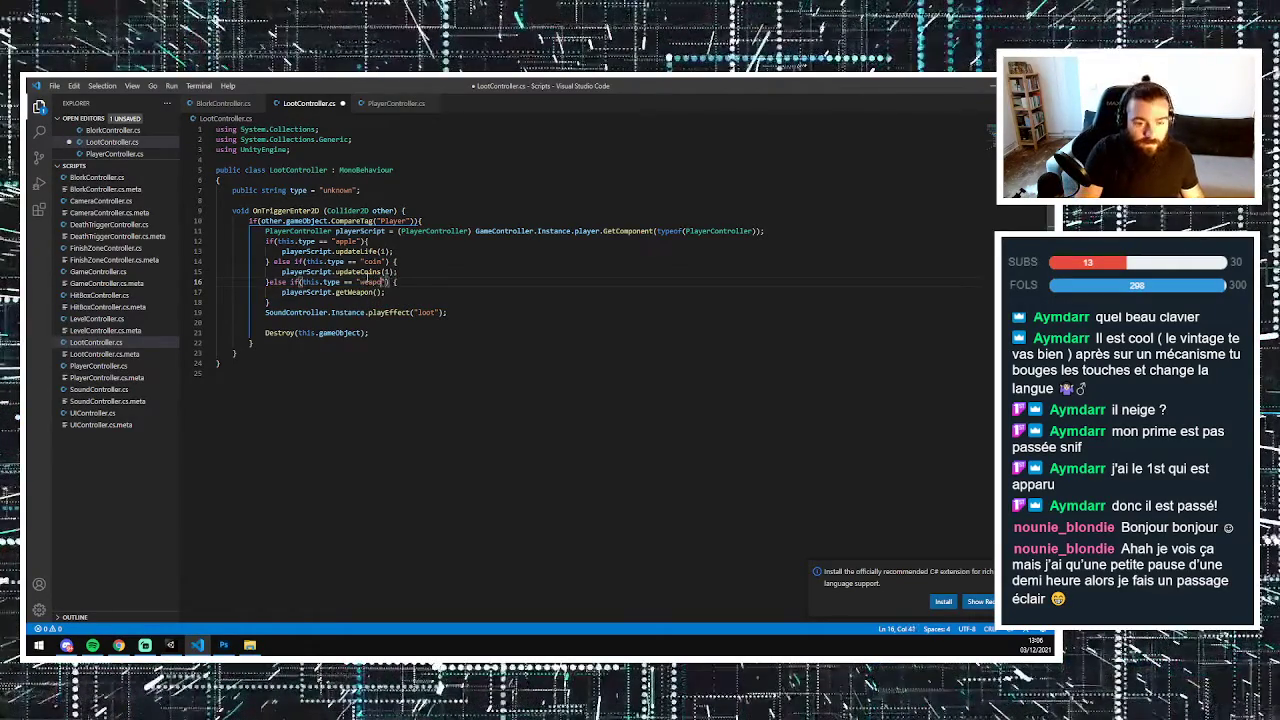
- Switch to Unity and open the player's prefab asset for editing from the scene hierarchy
left_click(171, 645)
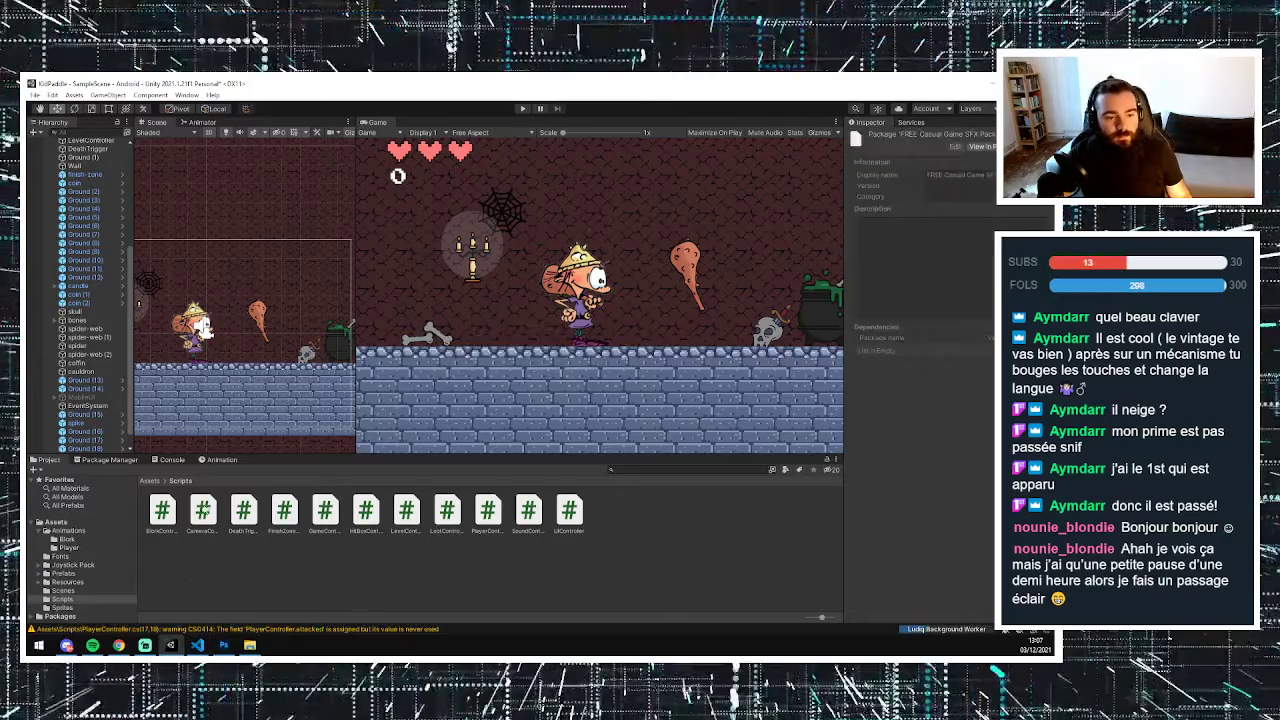
scroll(80, 250, "up", 5)
left_click(78, 150)
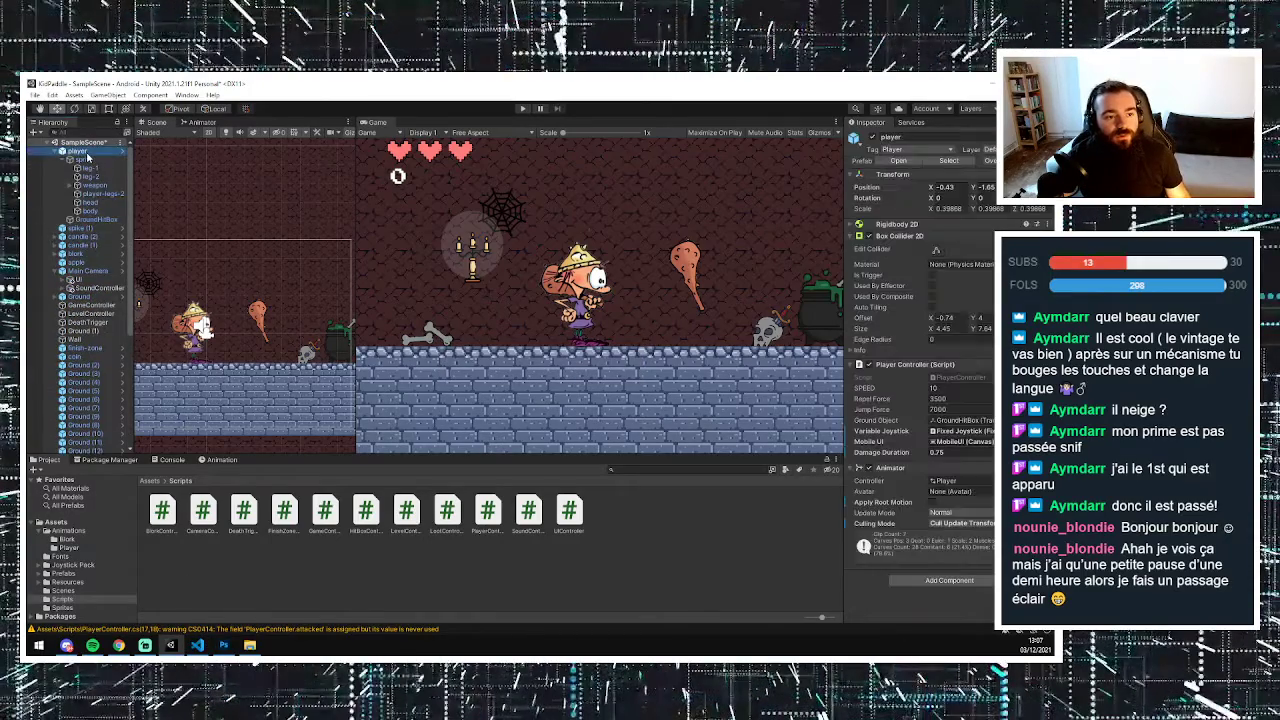
right_click(85, 151)
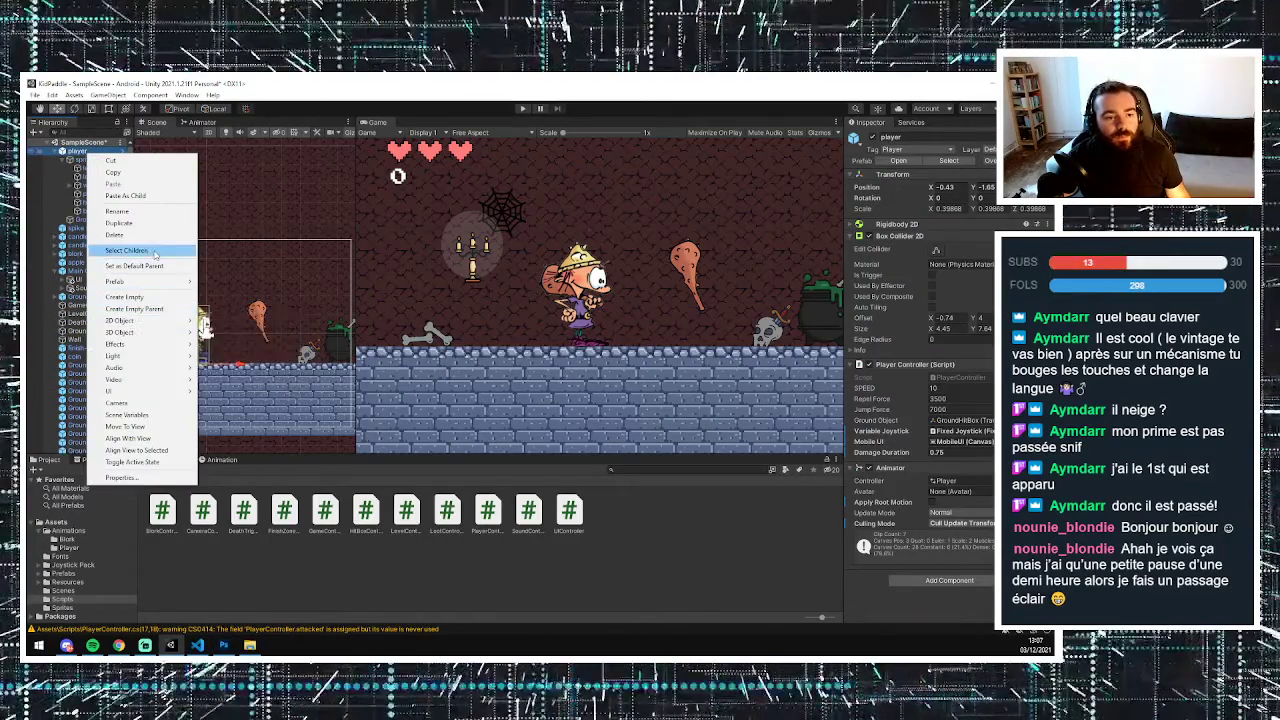
mouse_move(152, 284)
left_click(240, 290)
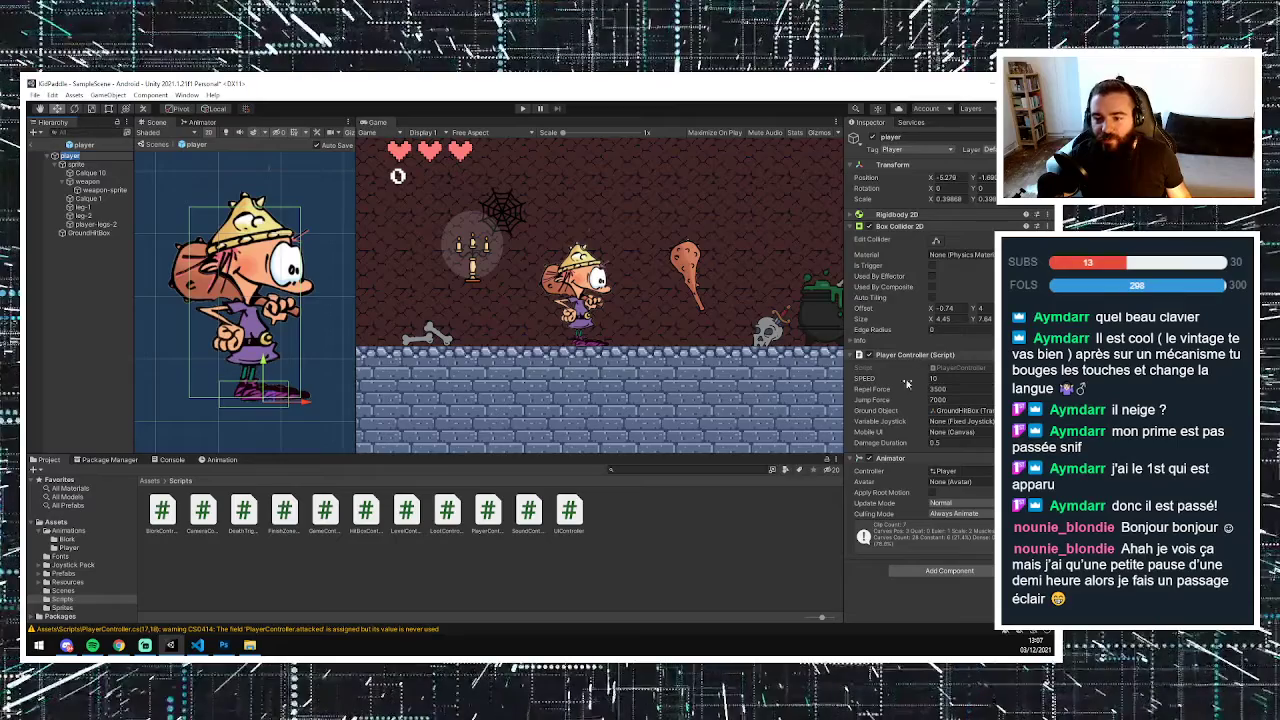
- Return to Visual Studio Code and go to the field declarations at the beginning of PlayerController.cs
left_click(198, 646)
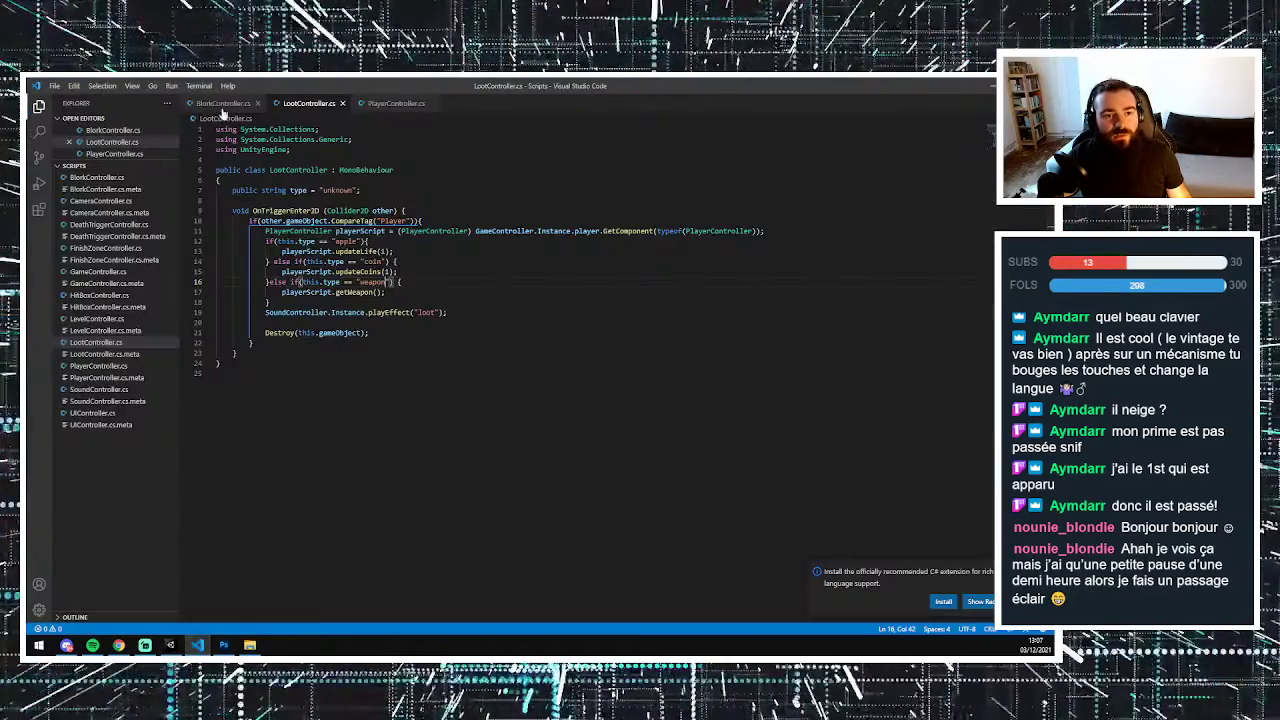
left_click(378, 104)
scroll(340, 270, "up", 20)
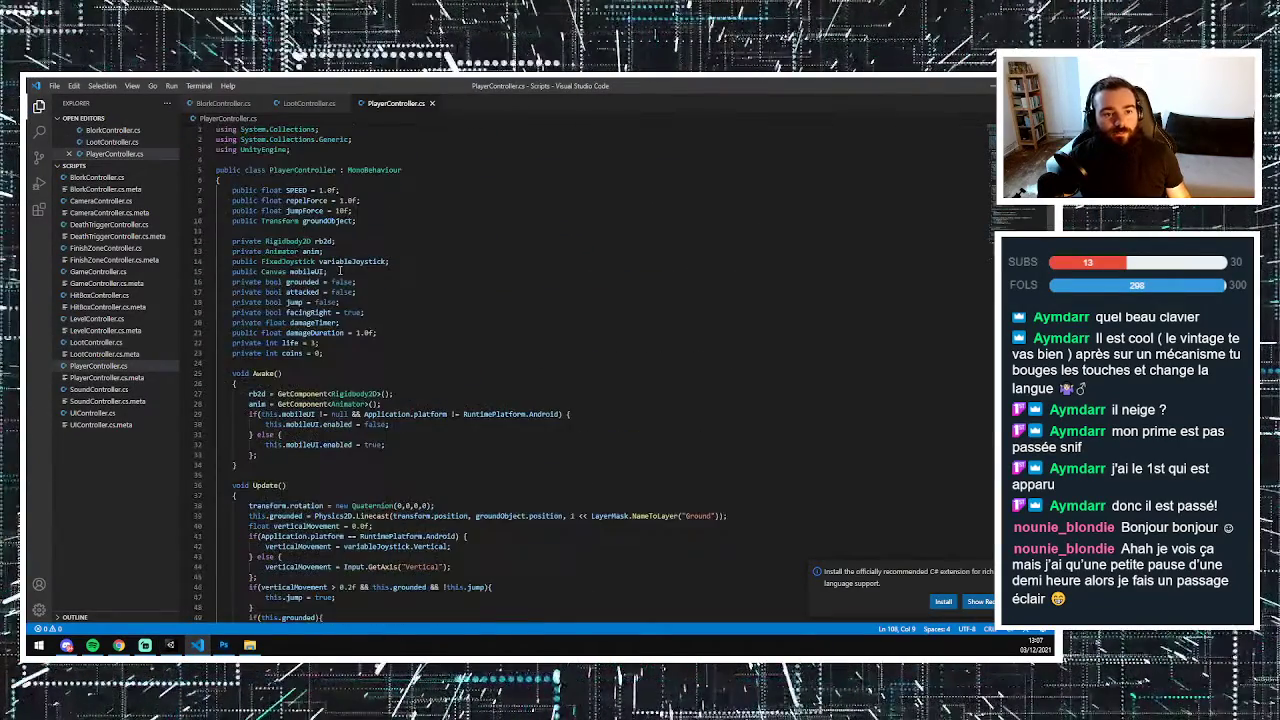
left_click(346, 351)
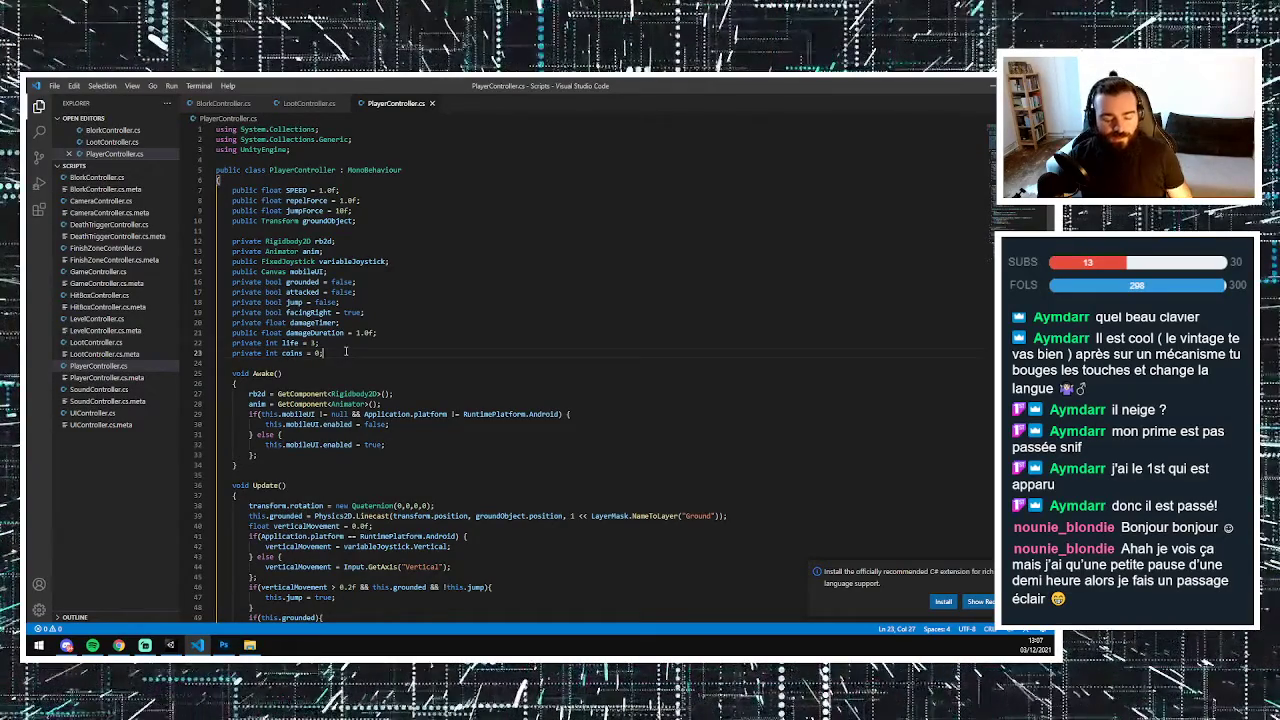
key("Return")
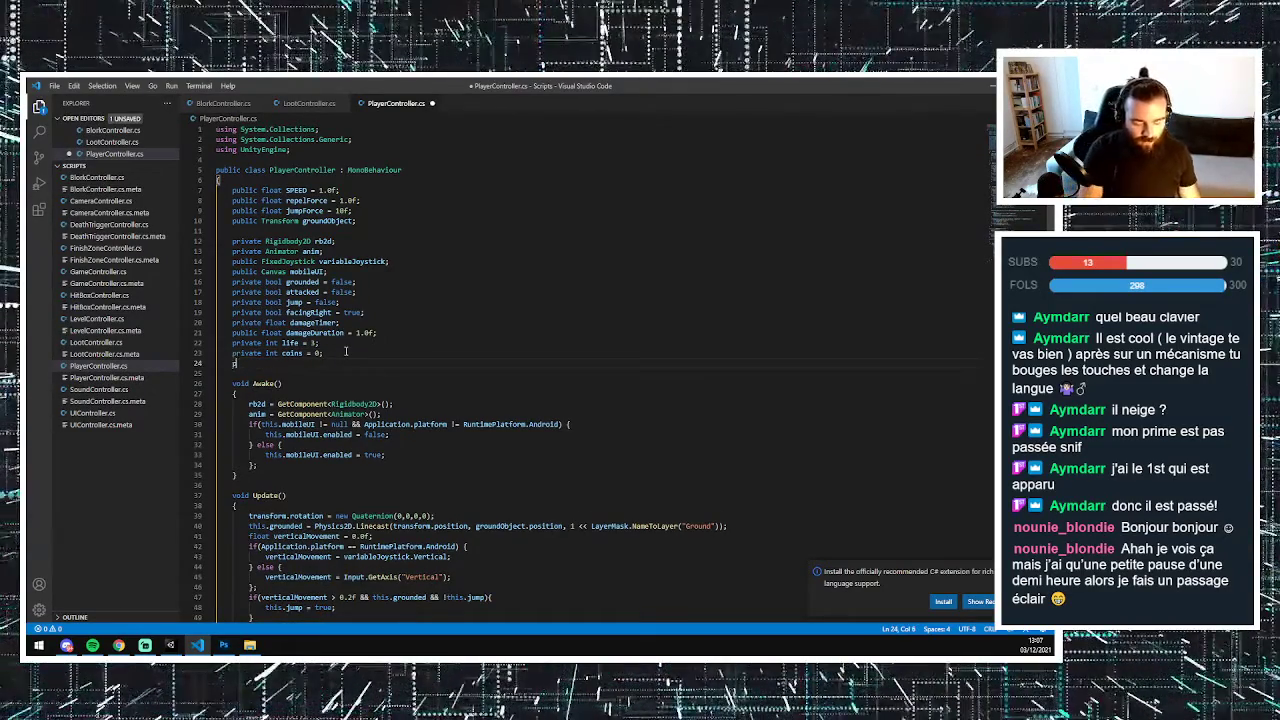
type("public")
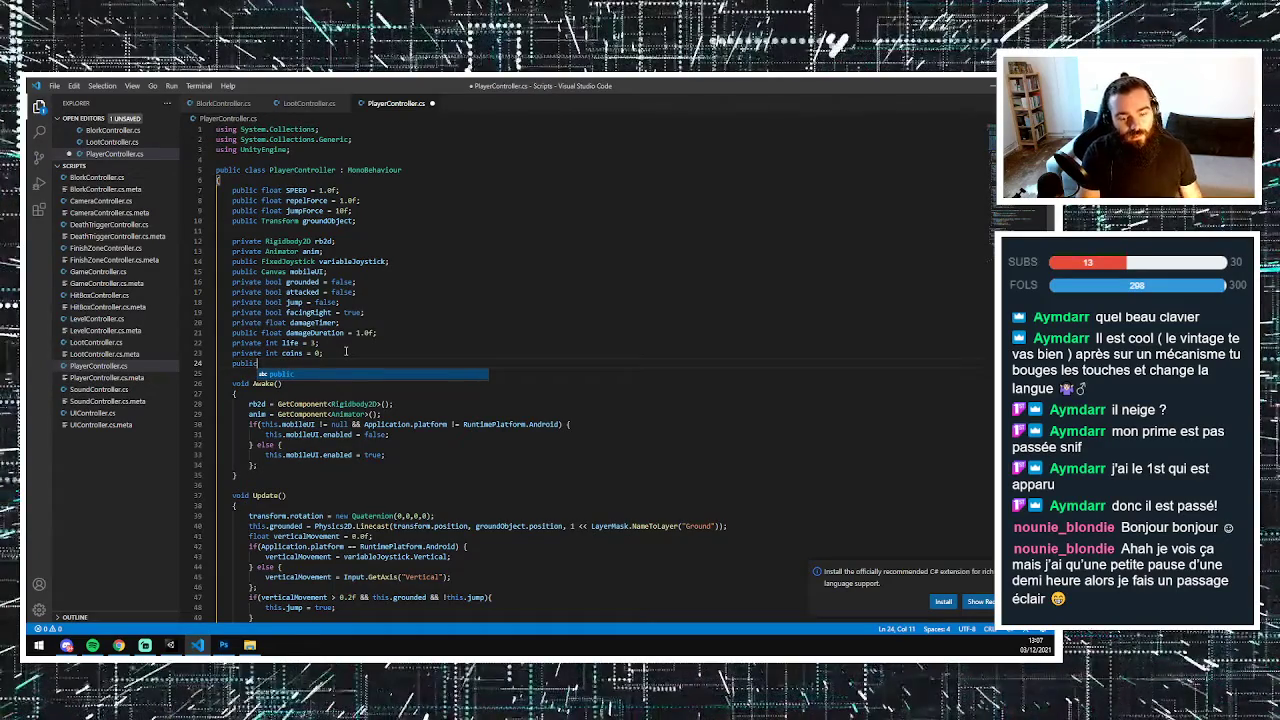
key("BackSpace")
key("BackSpace")
key("BackSpace")
key("BackSpace")
key("BackSpace")
key("BackSpace")
key("BackSpace")
key("BackSpace")
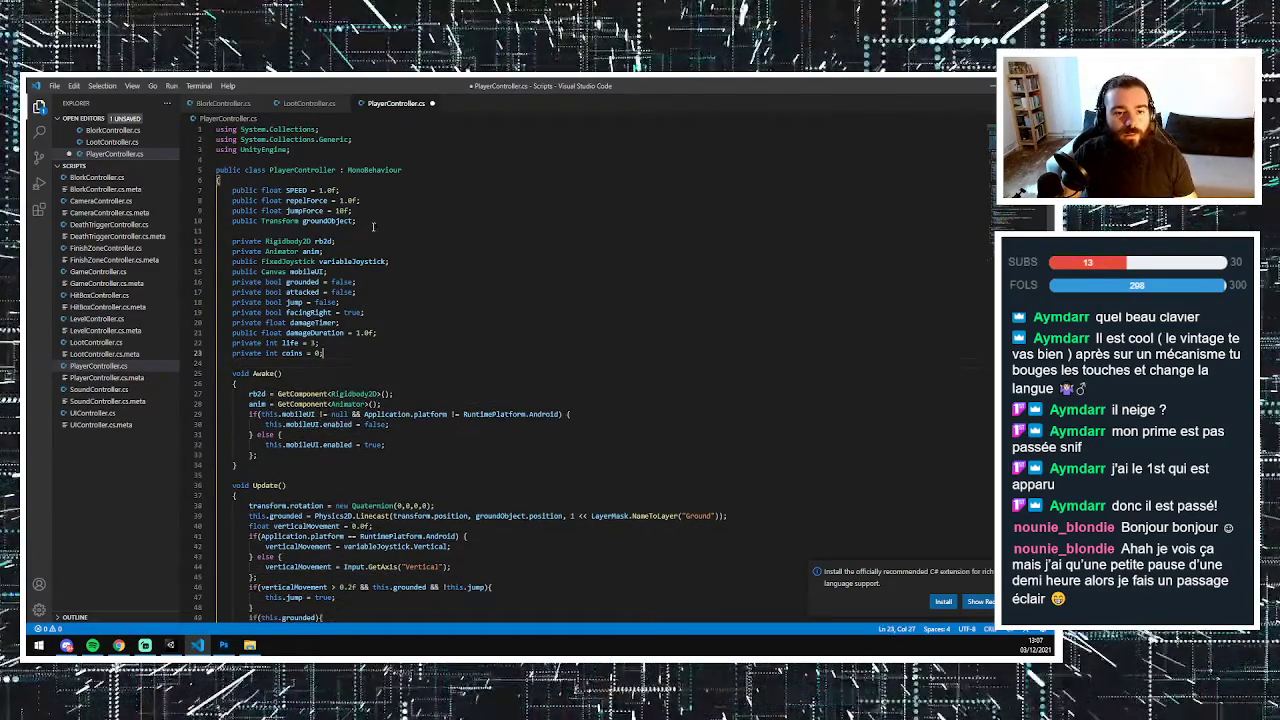
- Declare a public GameObject weapon field below groundObject in PlayerController.cs and copy the field's name
left_click(378, 222)
key("Return")
type("public ")
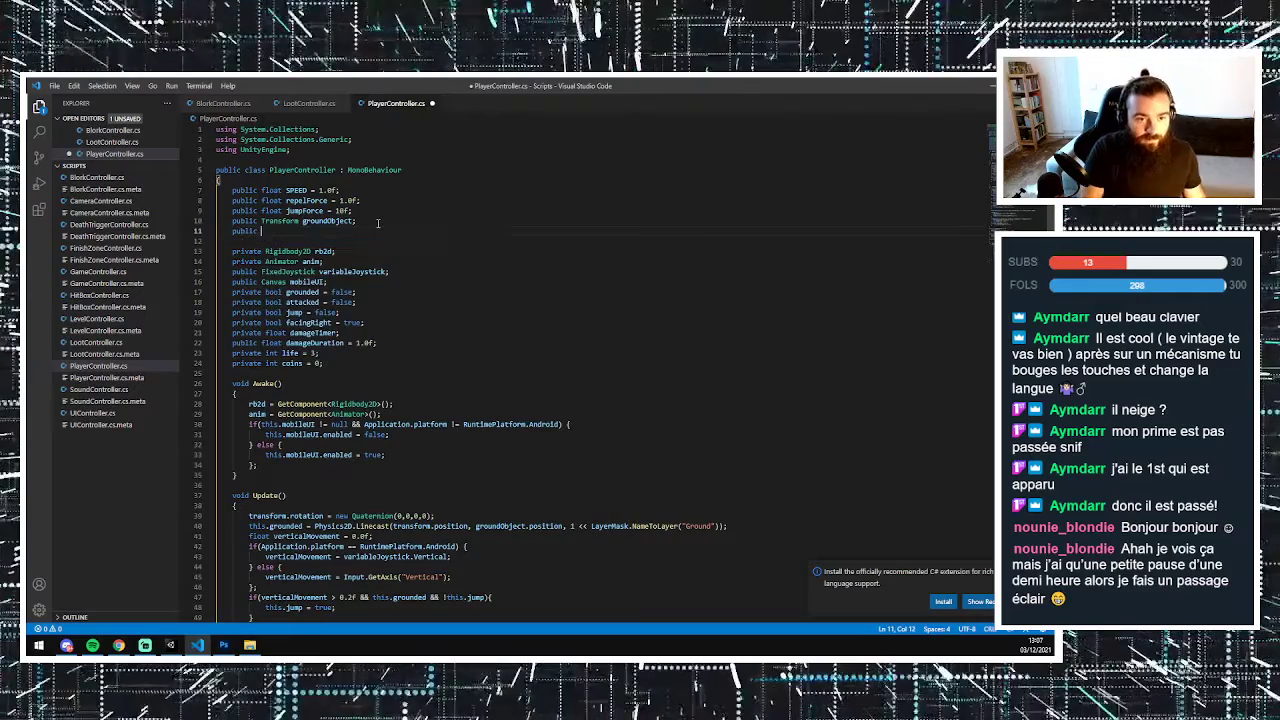
type("Gam")
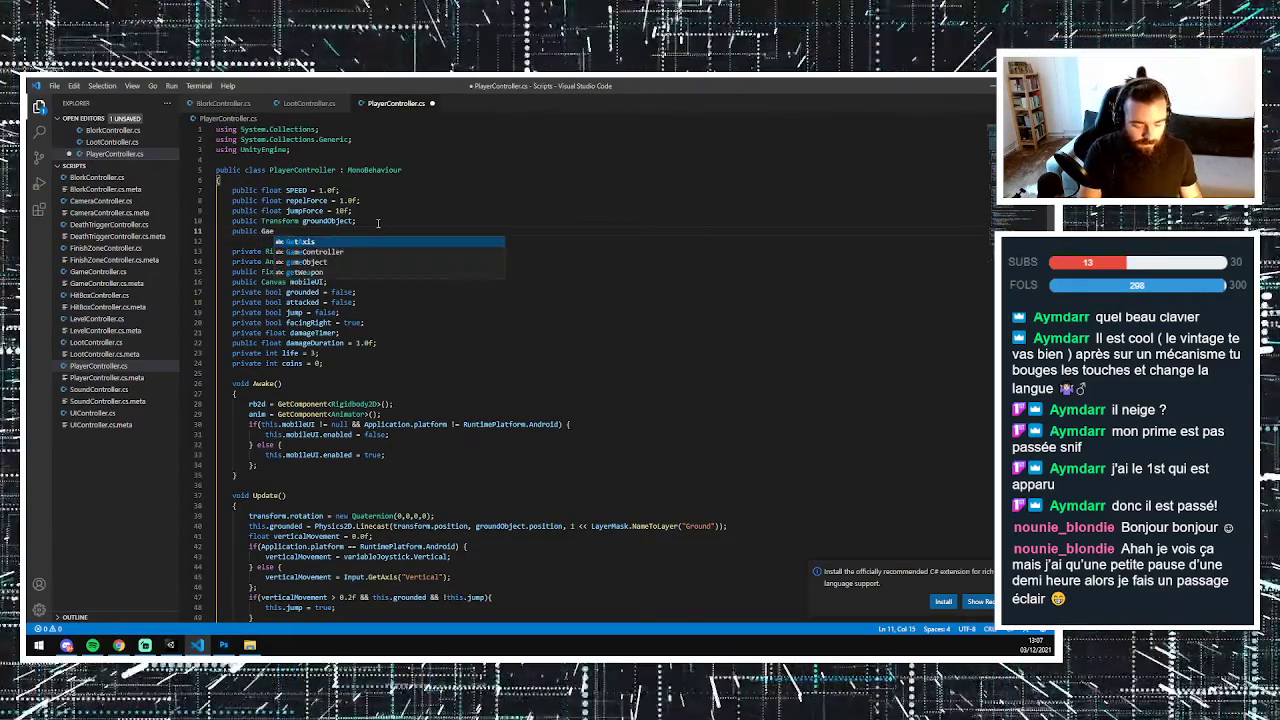
type("eeObject")
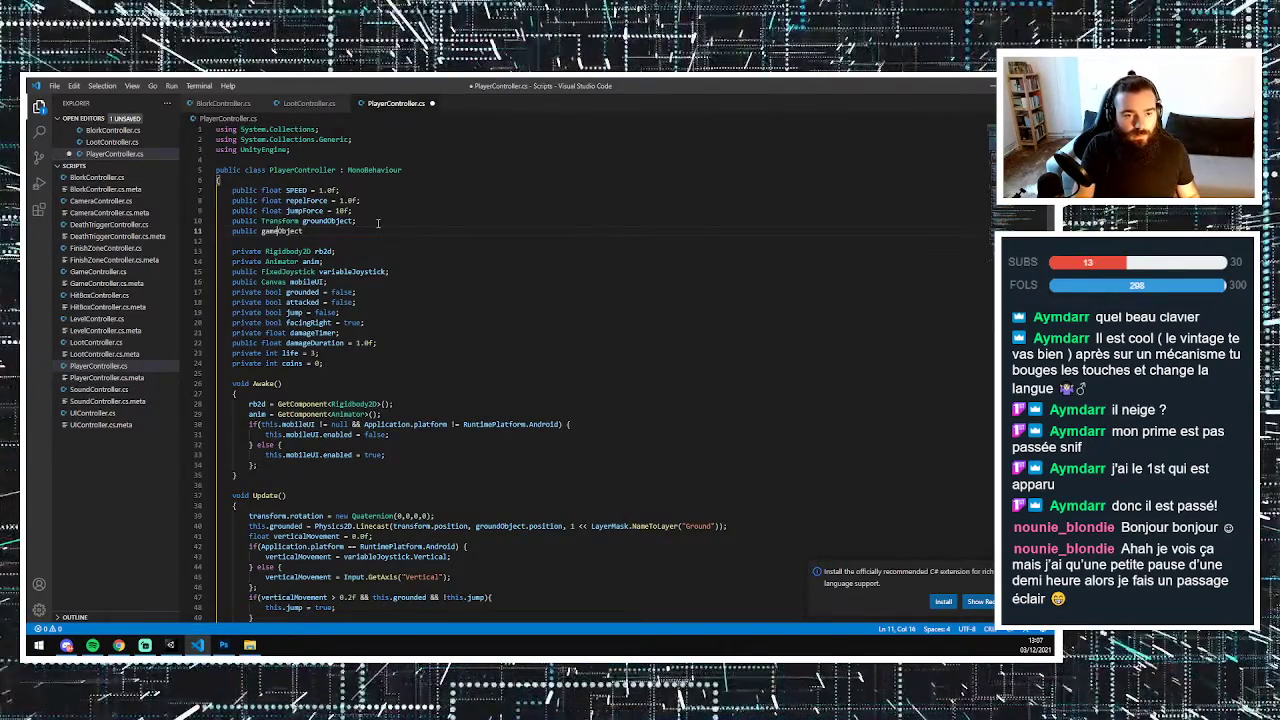
key("shift+Left")
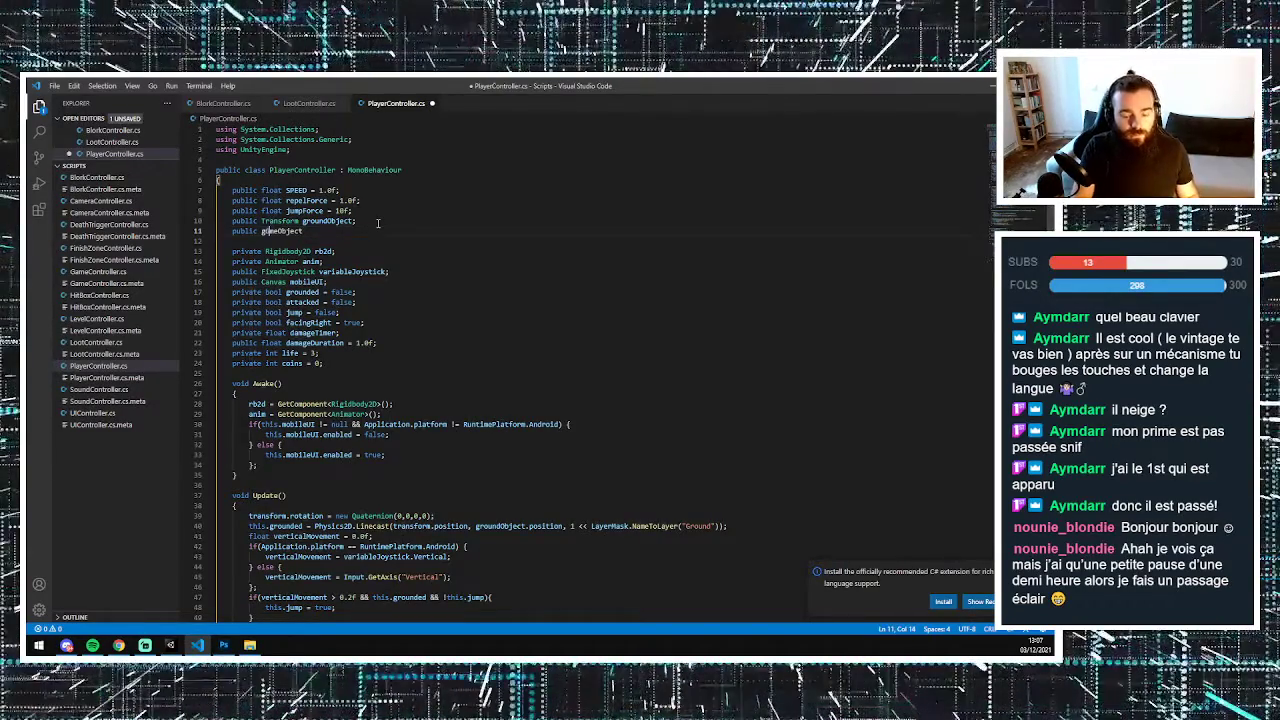
type("GameObject")
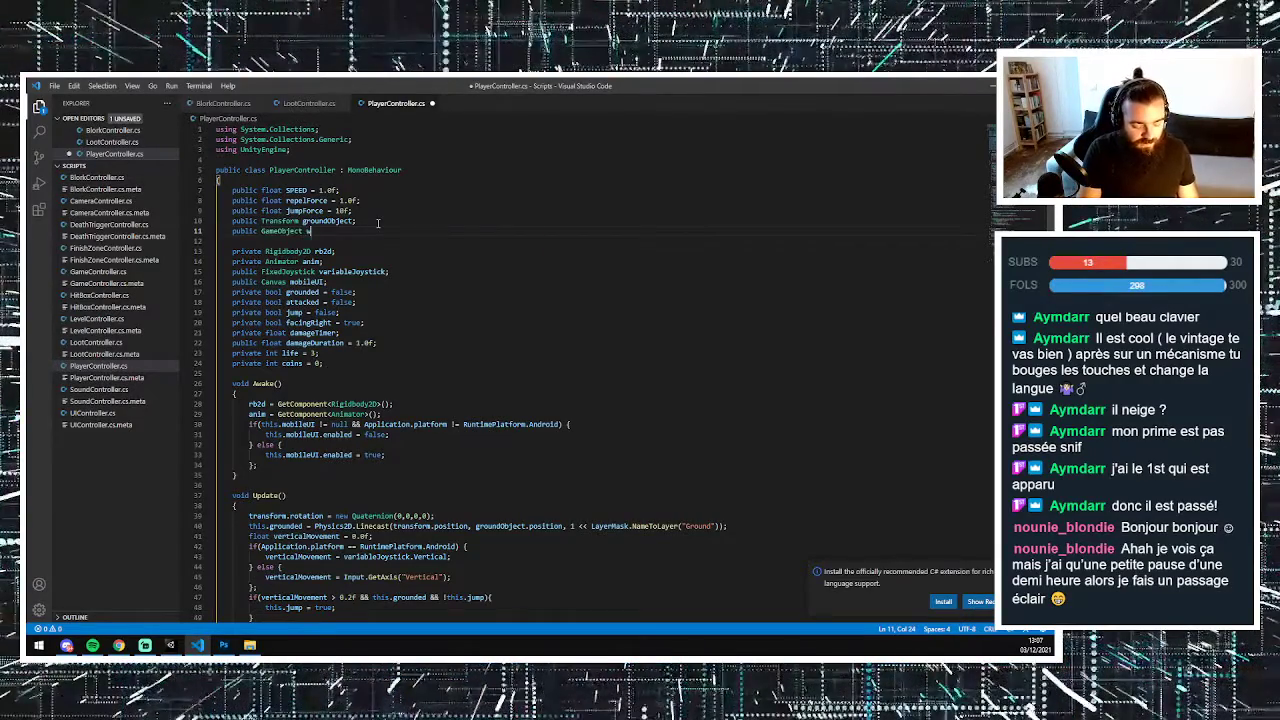
type(" weapon;")
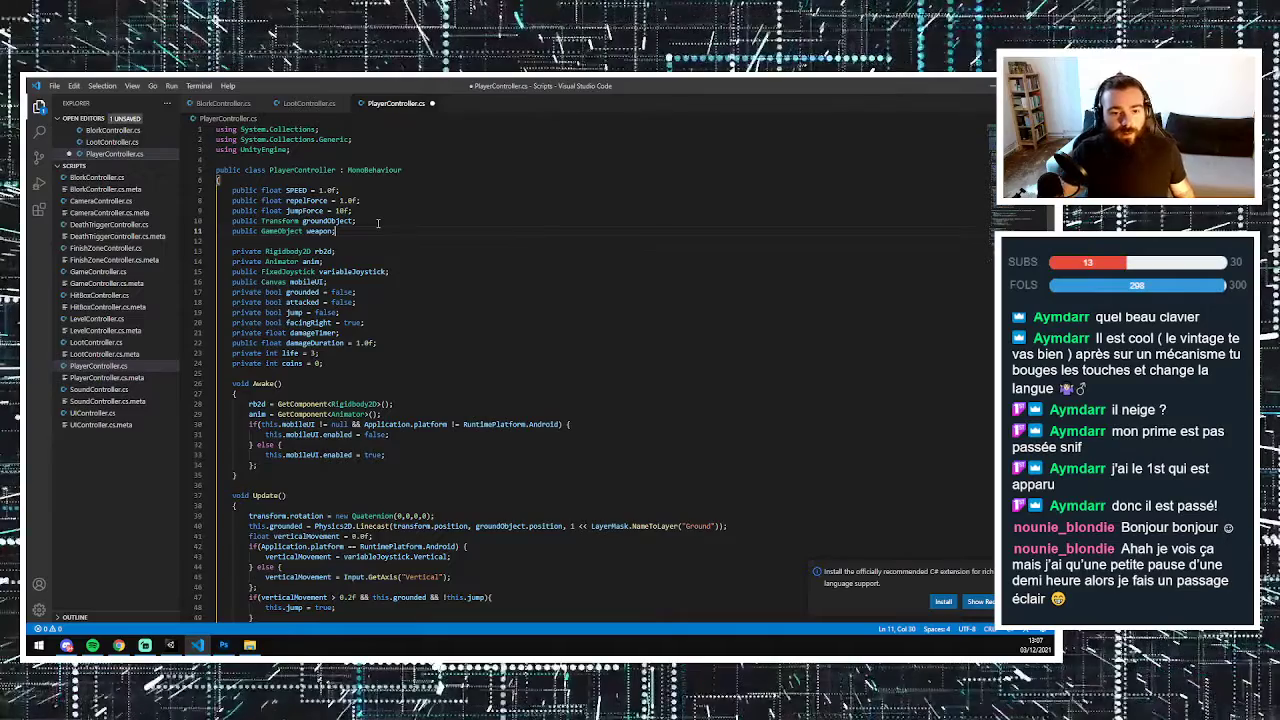
double_click(330, 231)
key("ctrl+c")
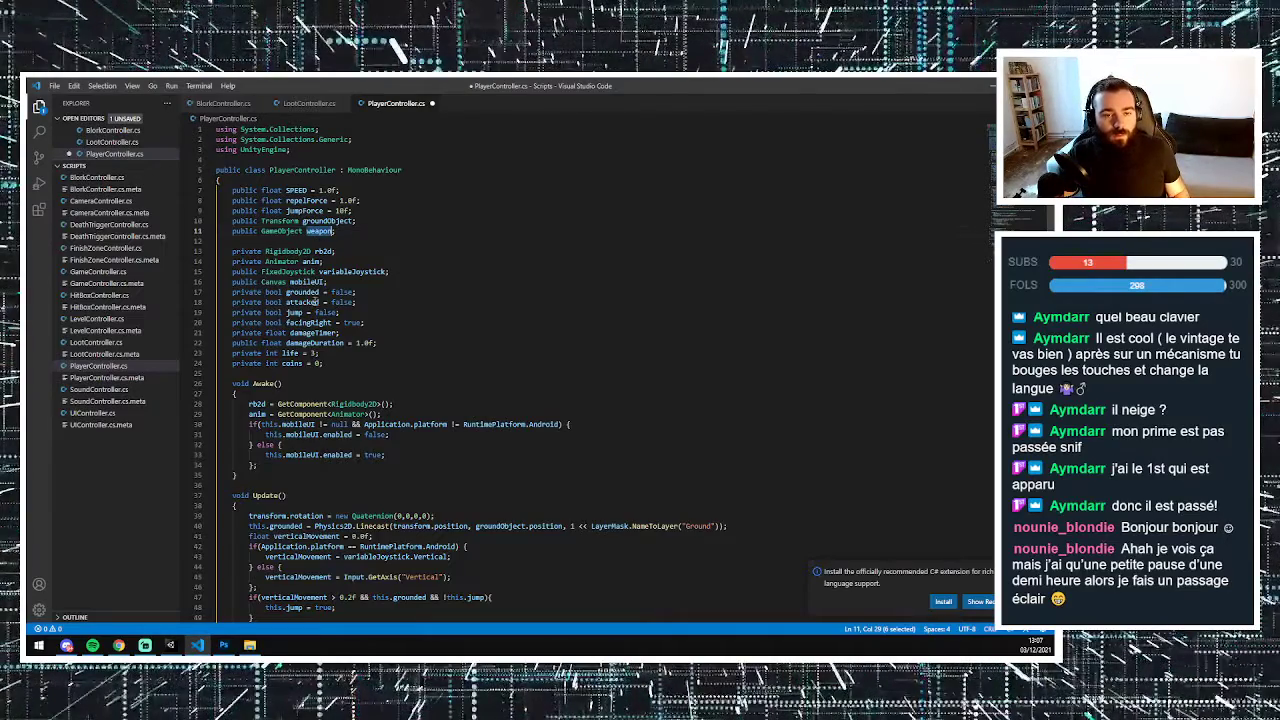
- Switch to Unity and assign the player prefab's weapon object to the Weapon field of the Player Controller script
left_click(222, 644)
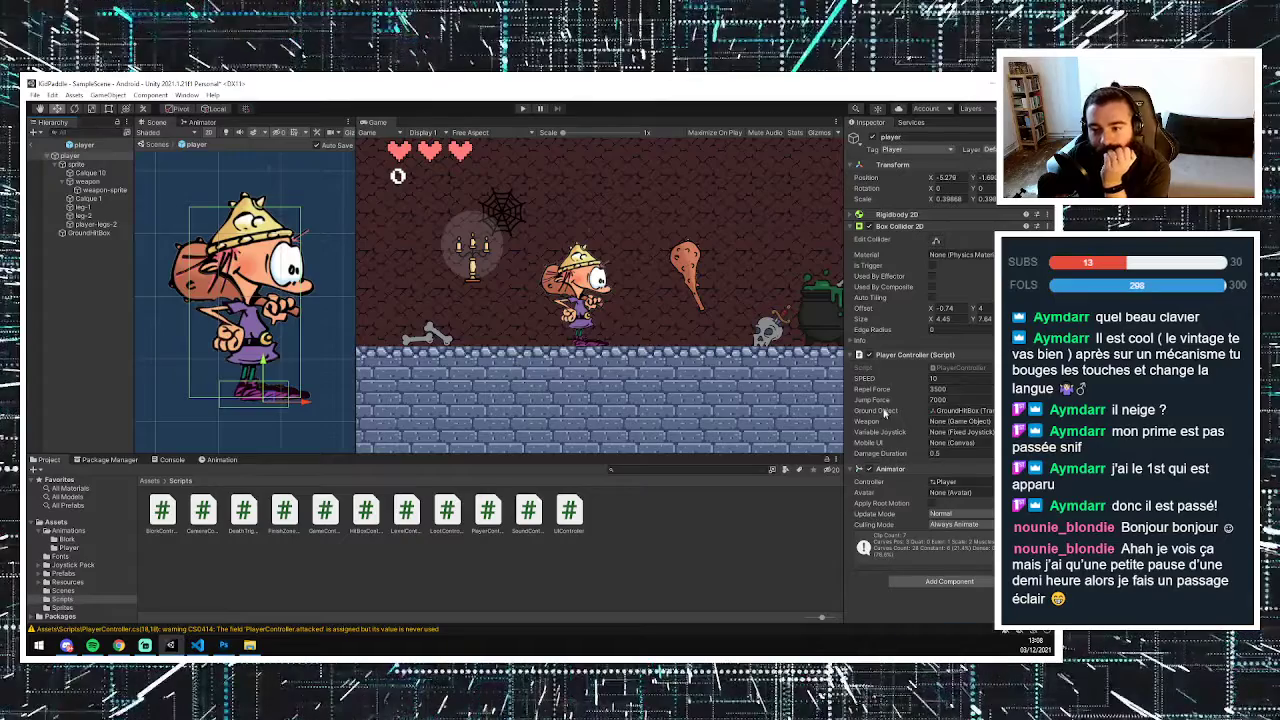
left_click_drag(113, 178, 958, 425)
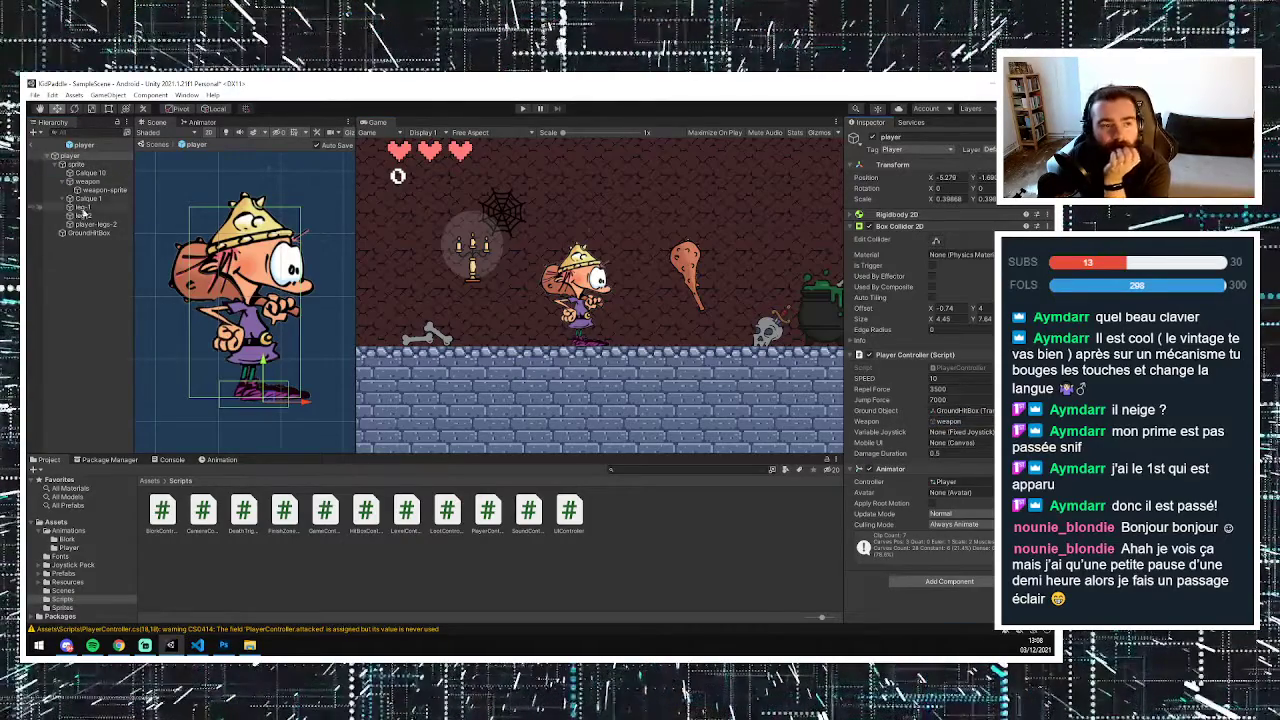
- Deactivate the weapon object inside the player prefab
left_click(88, 181)
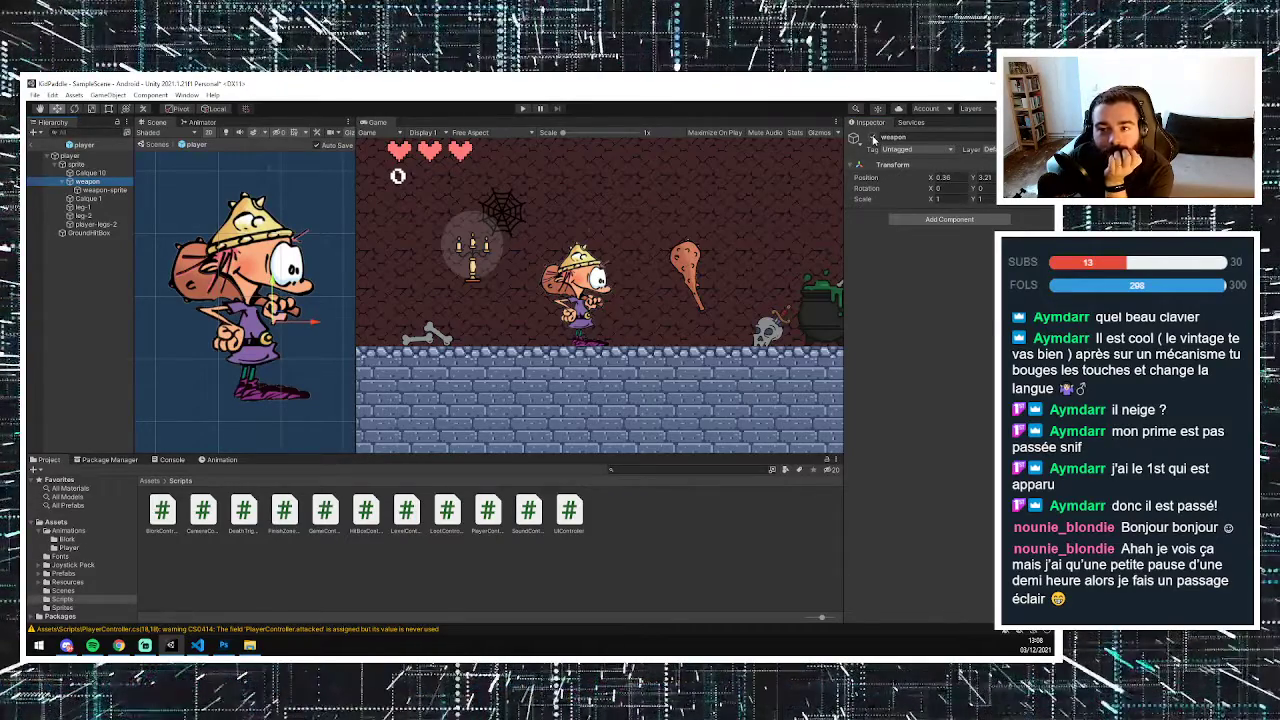
left_click(873, 138)
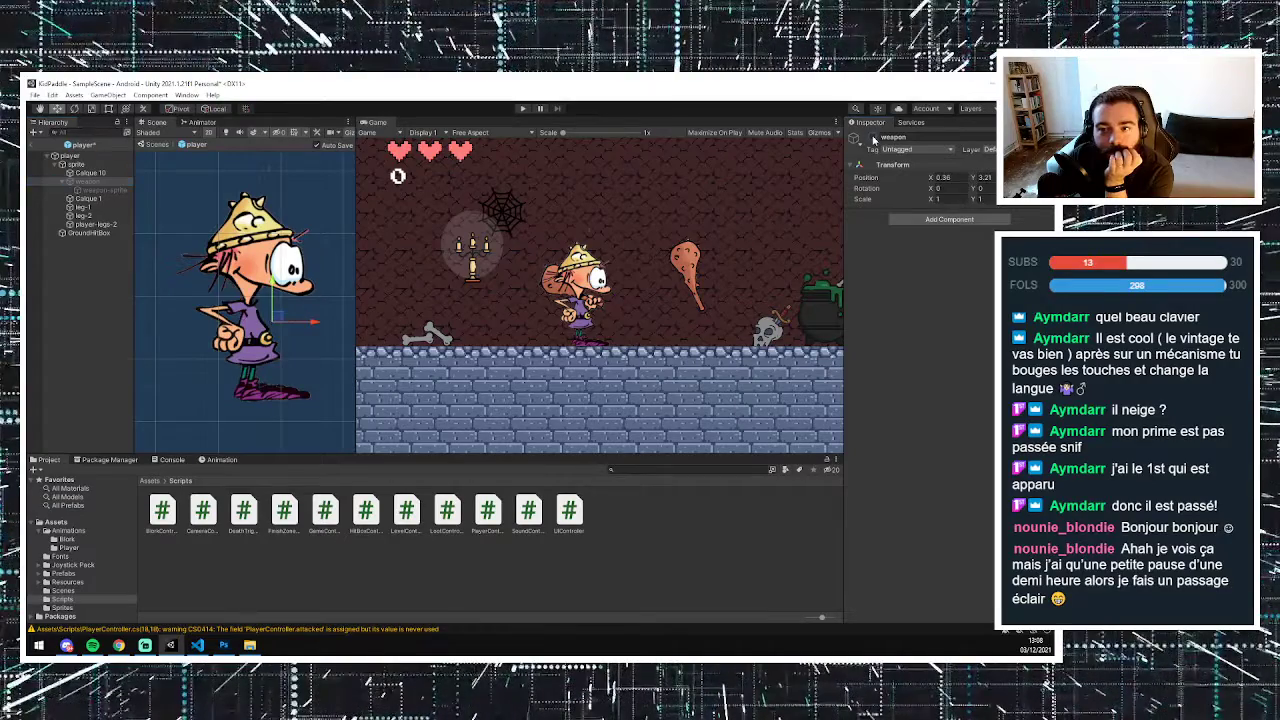
left_click(873, 138)
left_click(873, 138)
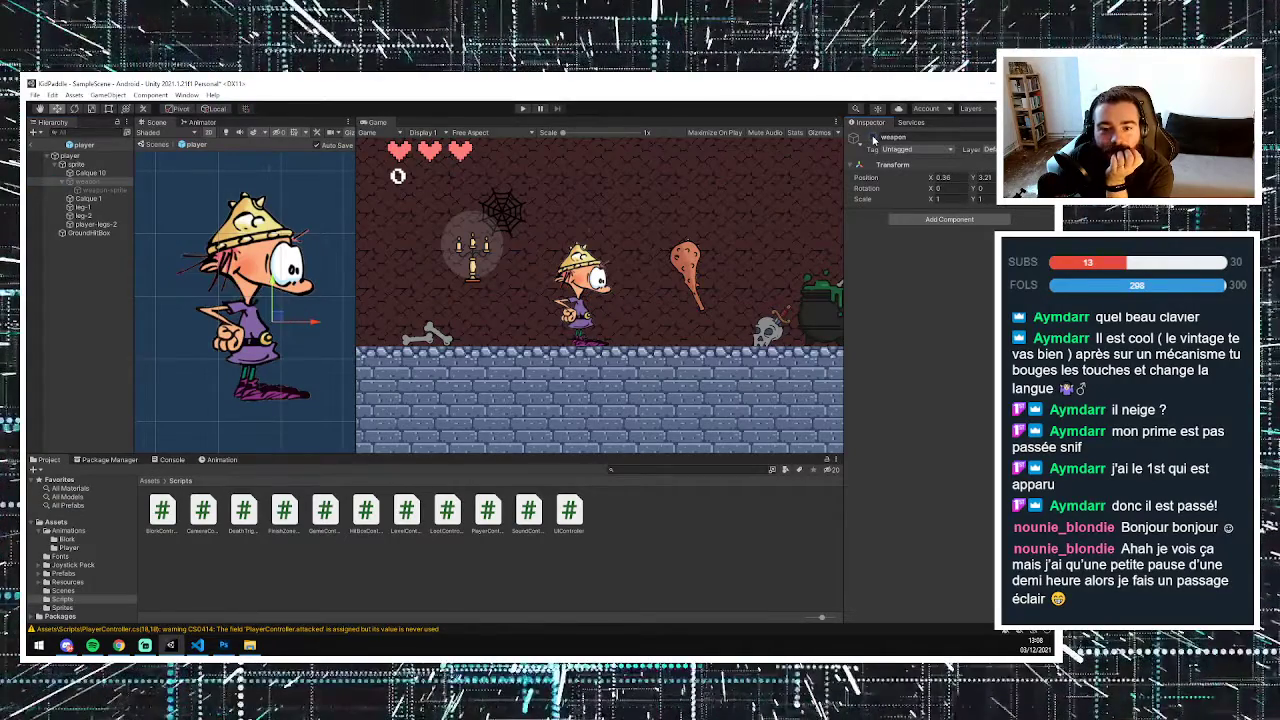
left_click(873, 138)
left_click(873, 138)
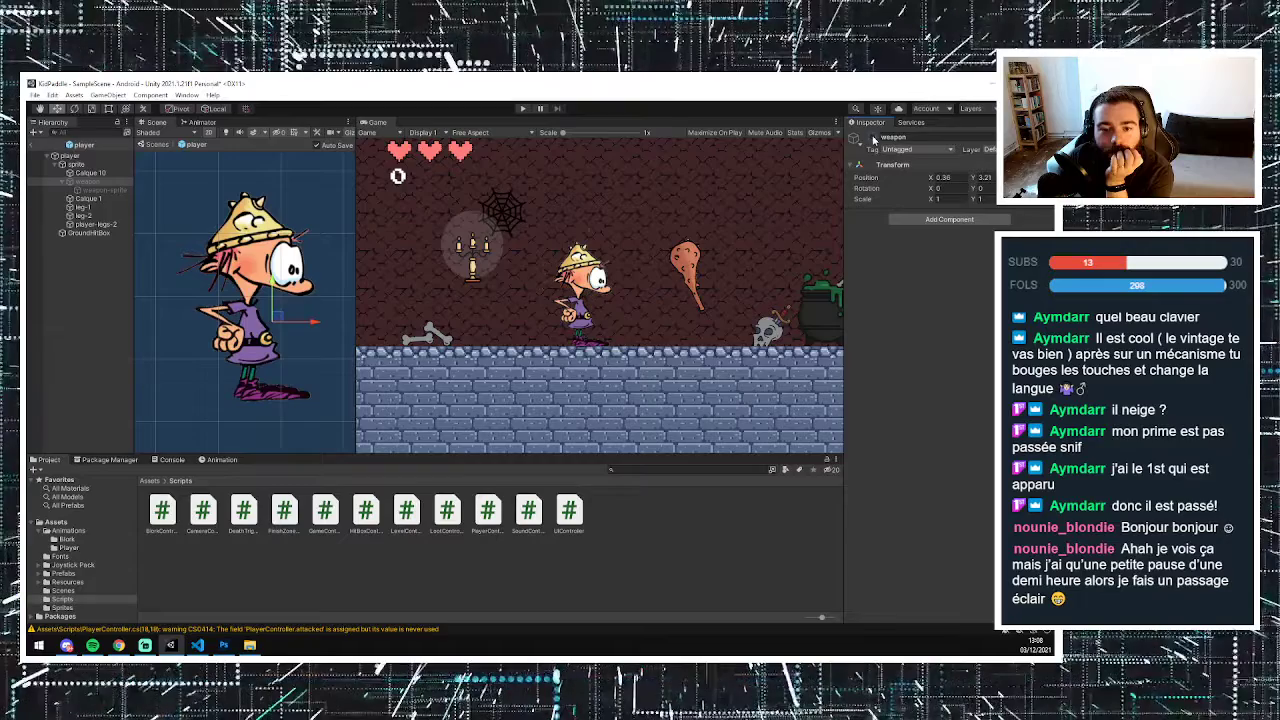
- Switch to Visual Studio Code and add the indented line weapon.enabled = true; to the getWeapon() method in PlayerController.cs
left_click(198, 647)
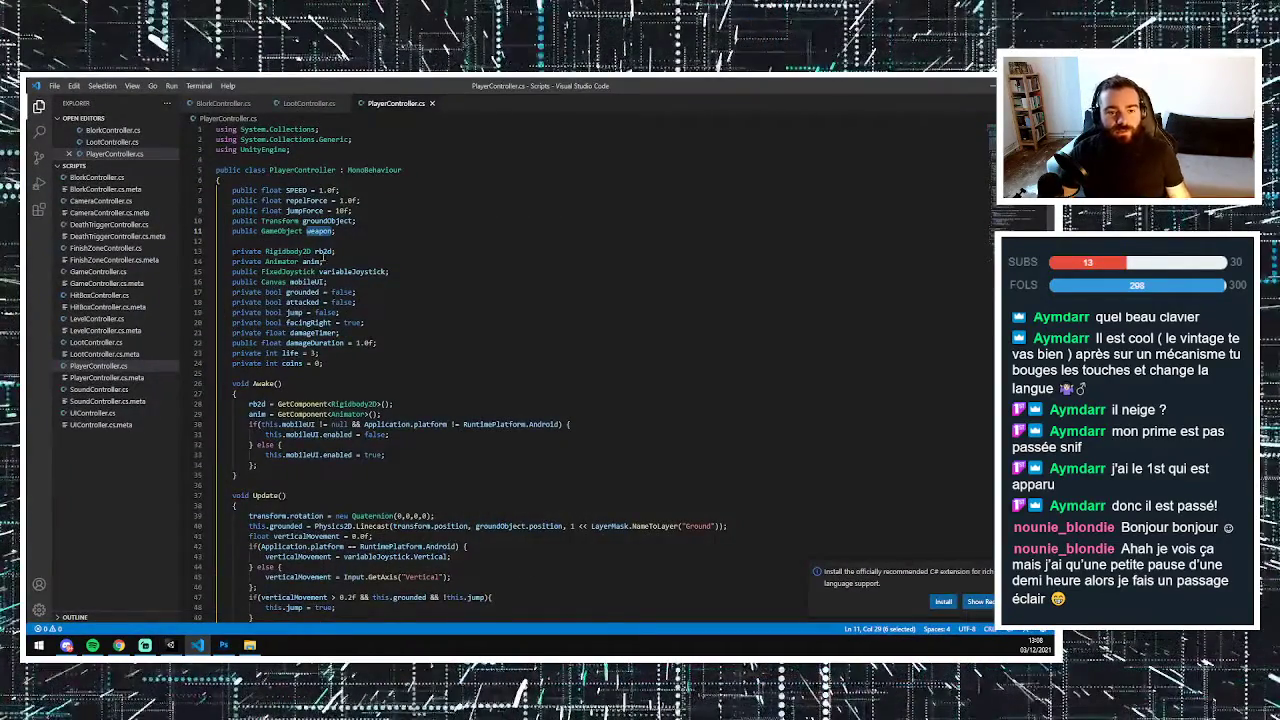
scroll(318, 420, "down", 10)
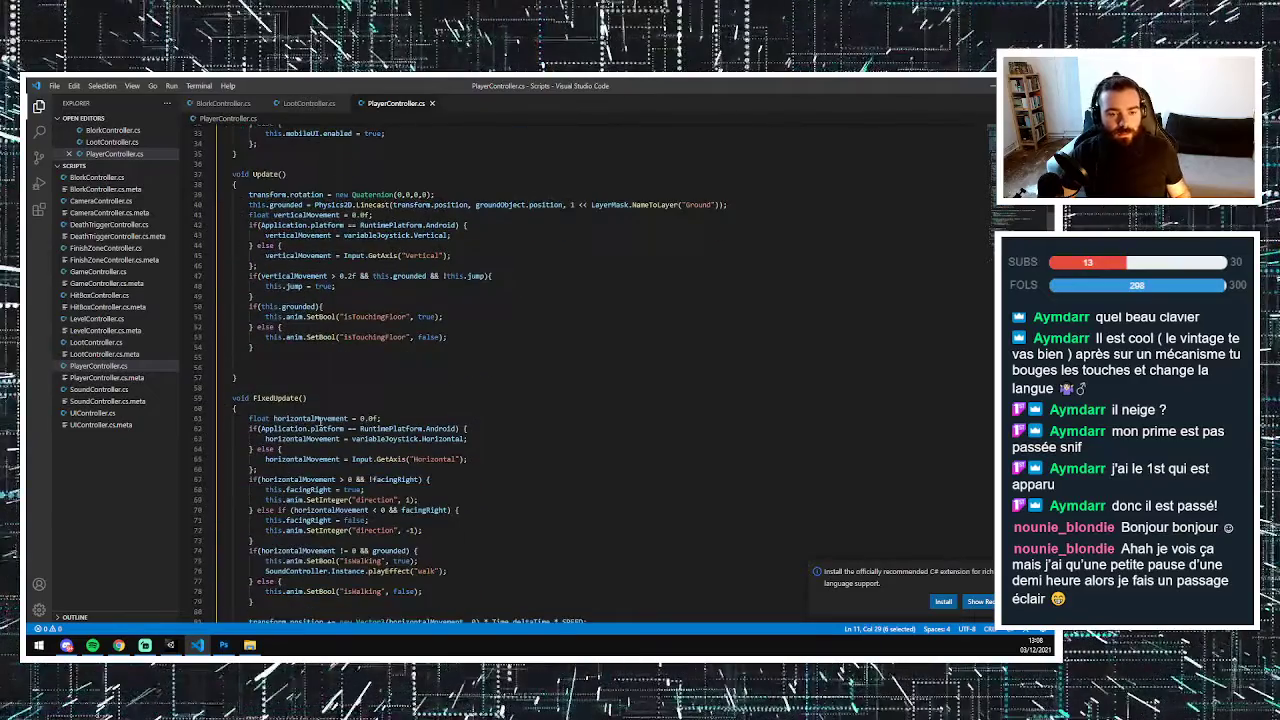
scroll(318, 420, "down", 17)
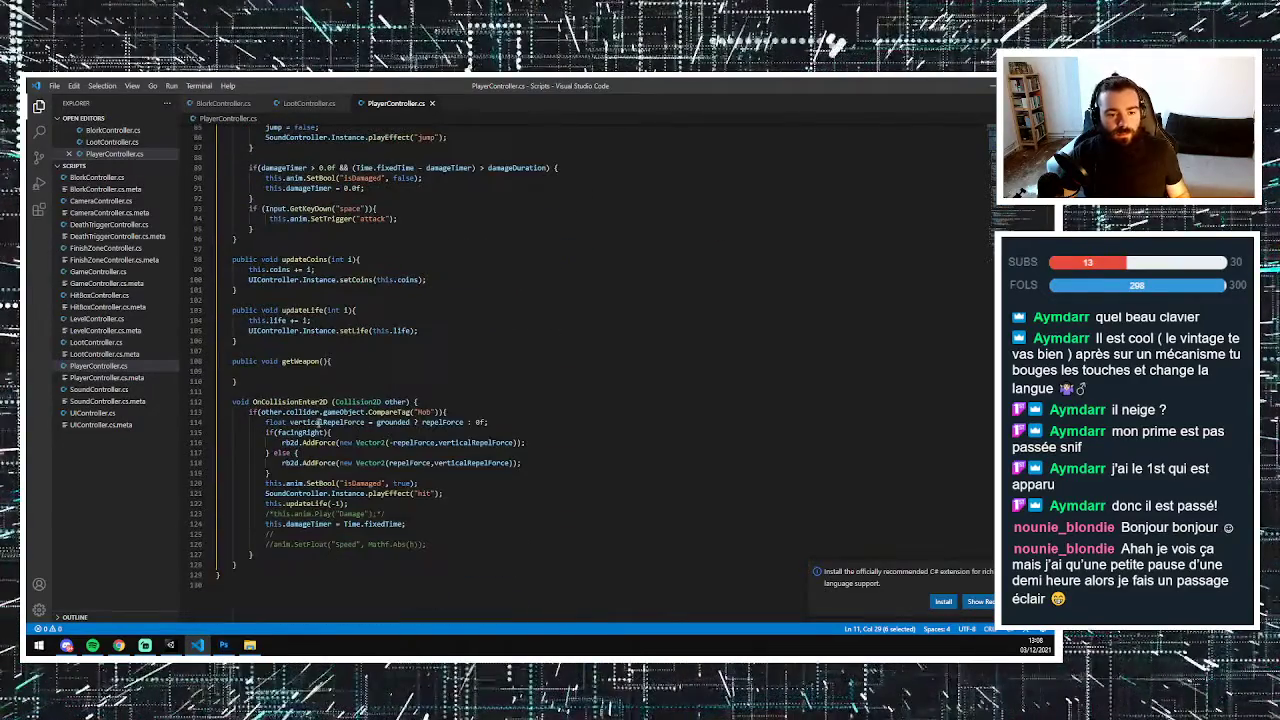
left_click(313, 371)
key("ctrl+v")
key("Home")
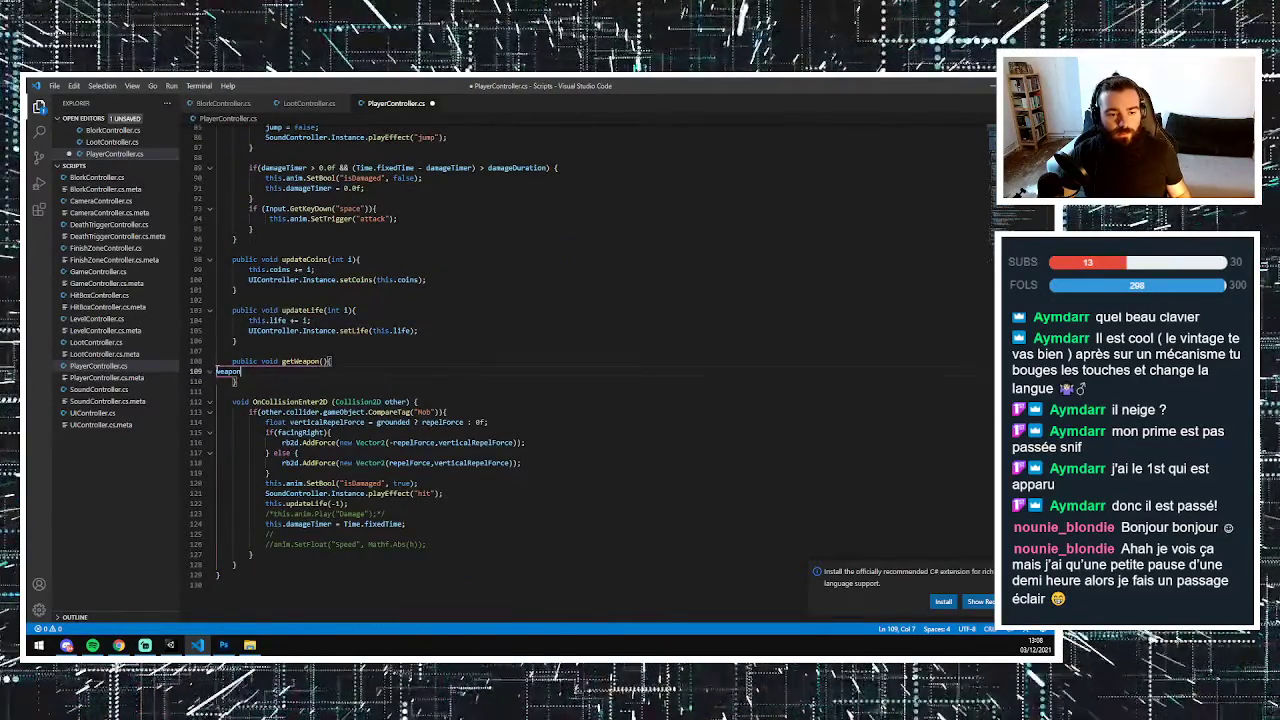
key("Tab")
key("Tab")
key("End")
type(".enabled = true;")
key("BackSpace")
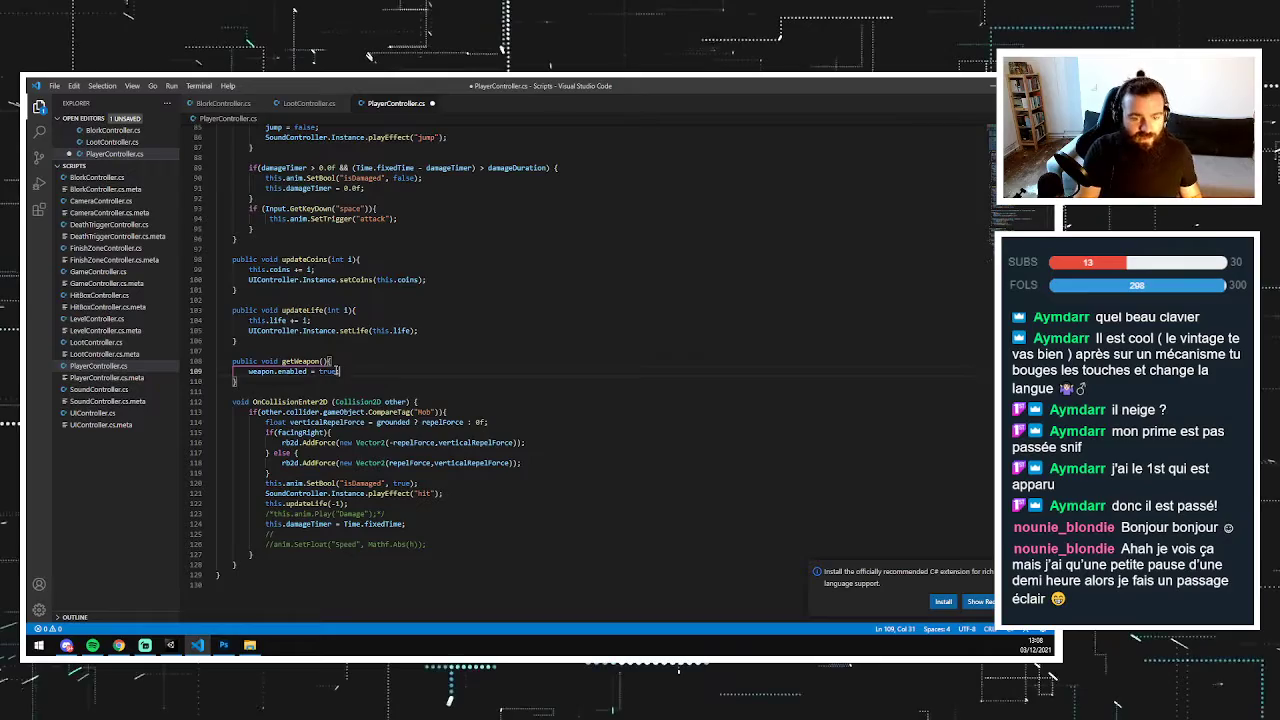
- Switch to Unity, try to run the game and open the console messages
key("alt+Tab")
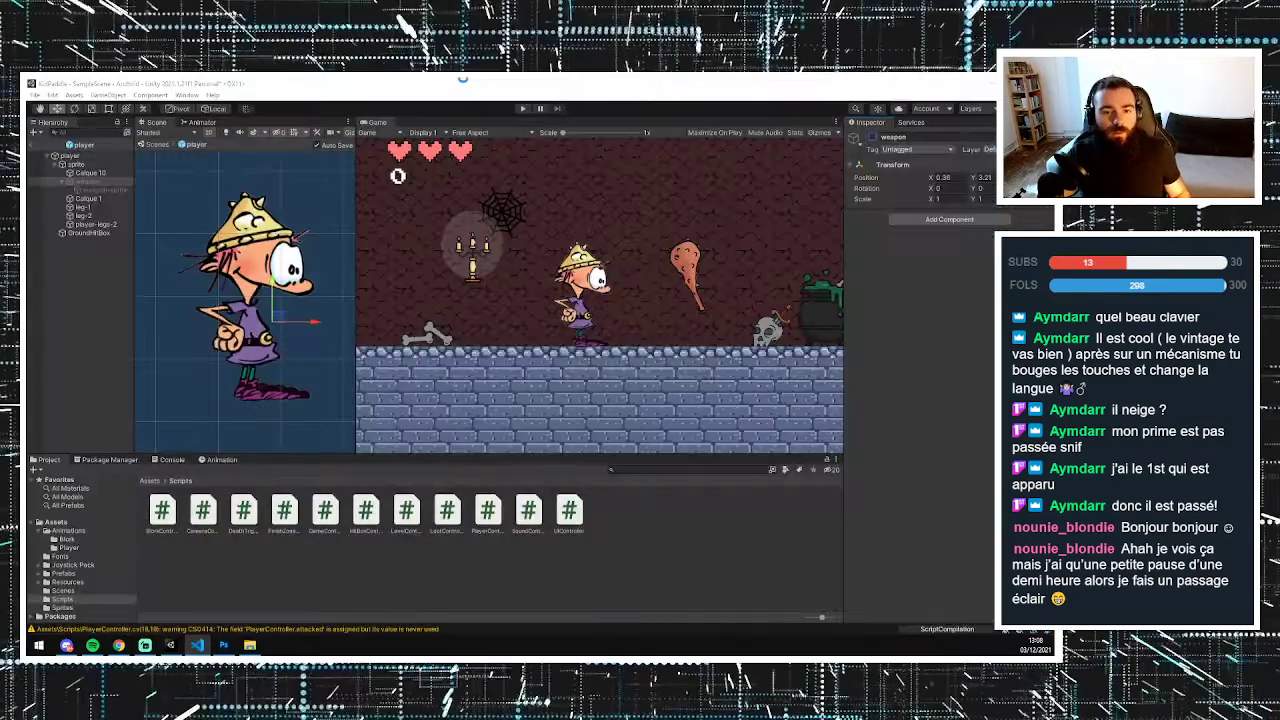
left_click(522, 109)
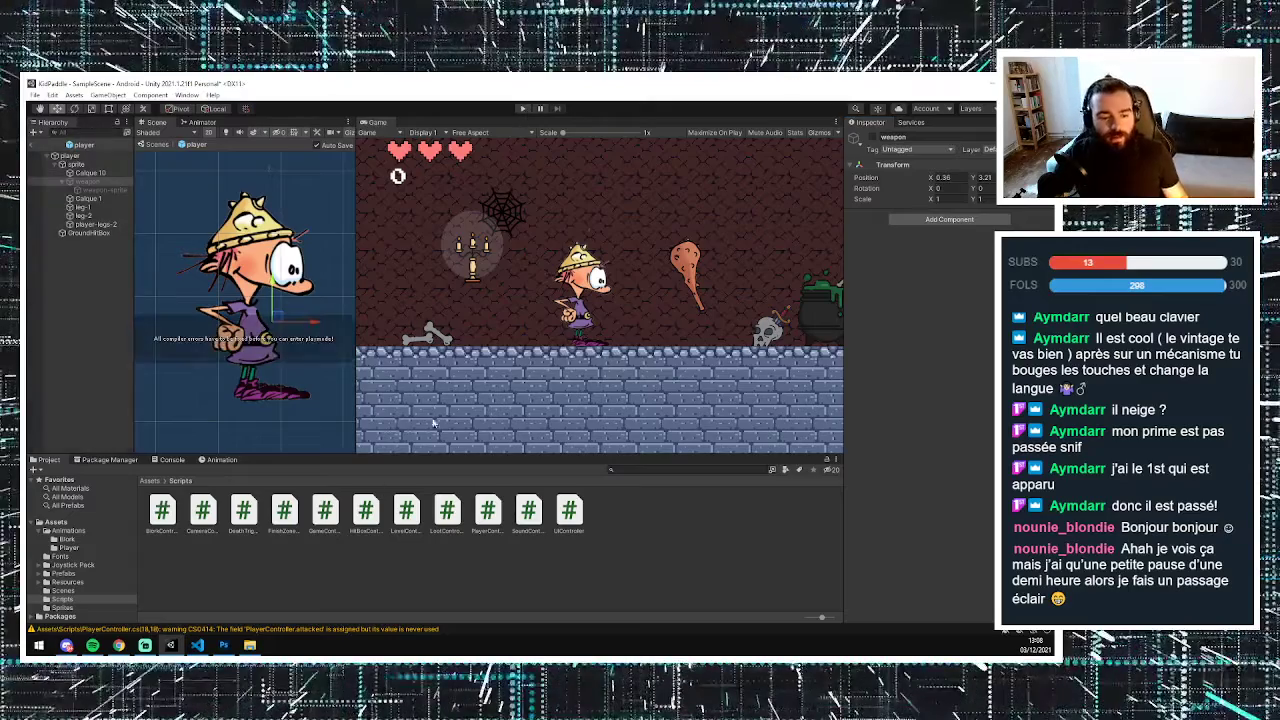
left_click(522, 109)
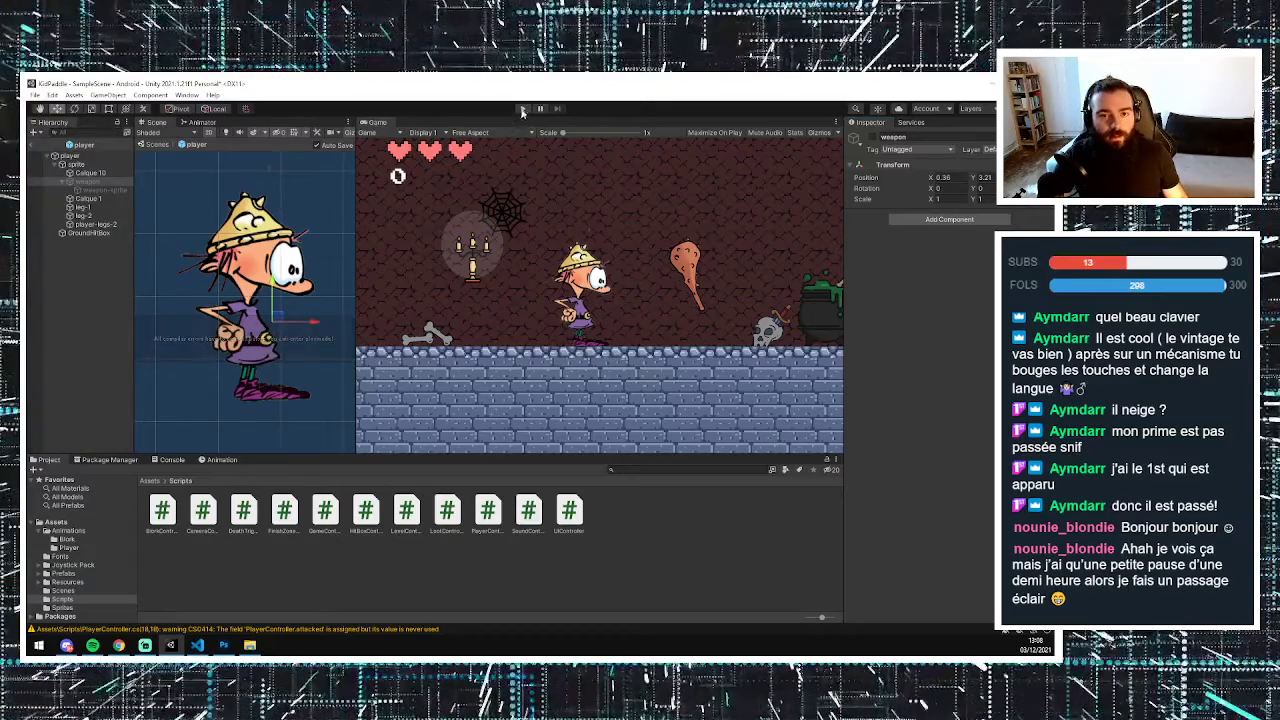
left_click(172, 460)
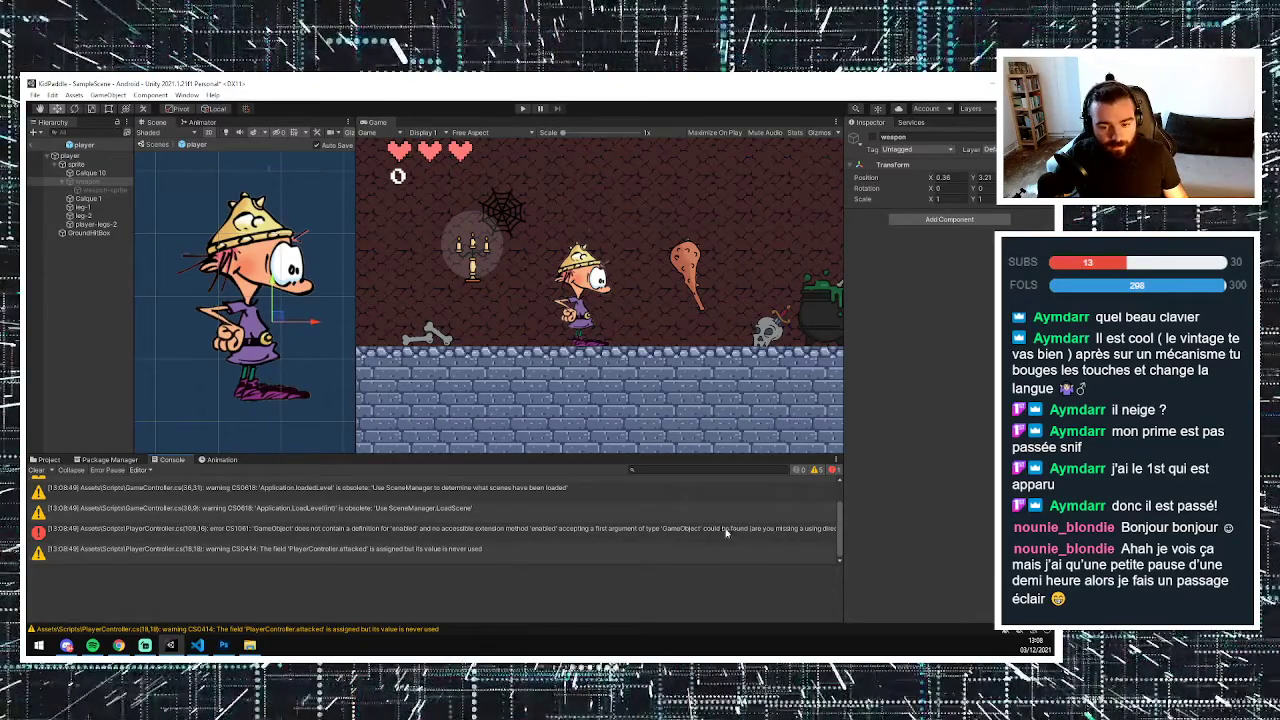
- Switch to Chrome, search the web for "unity set enabled" and open the Unity Scripting API page on GameObject.SetActive
left_click(118, 645)
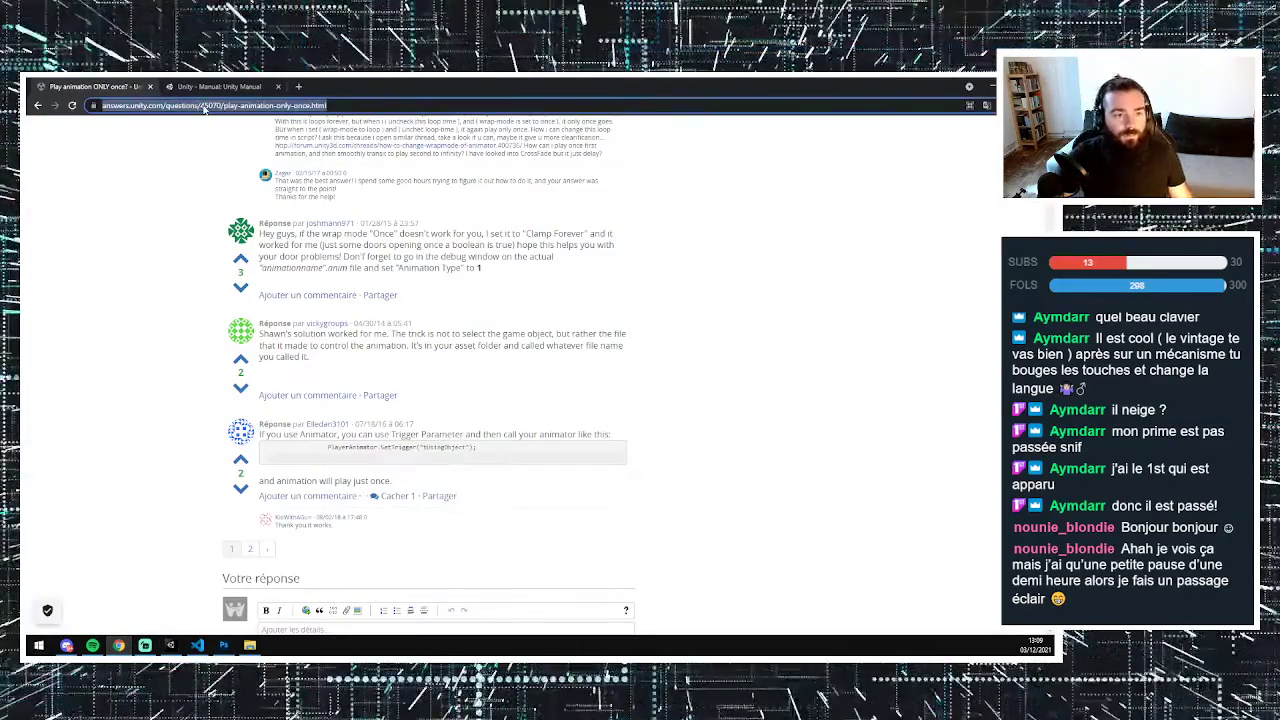
type("unity")
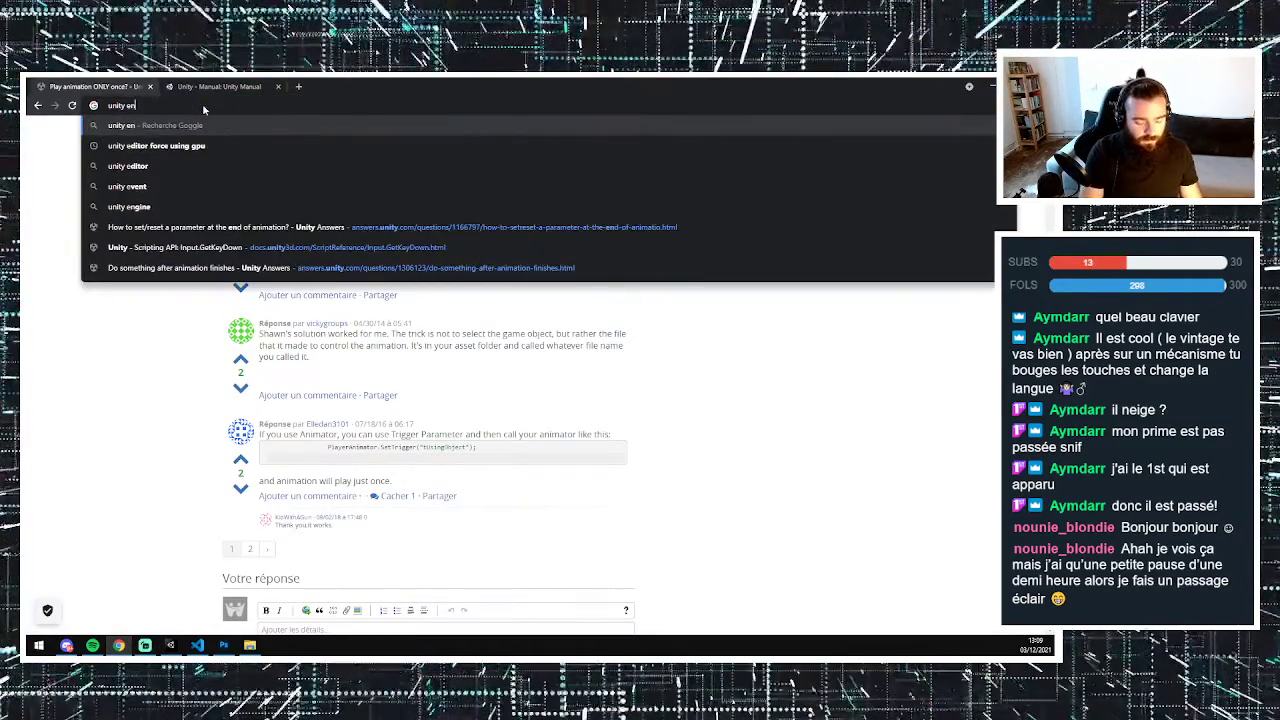
type(" set ")
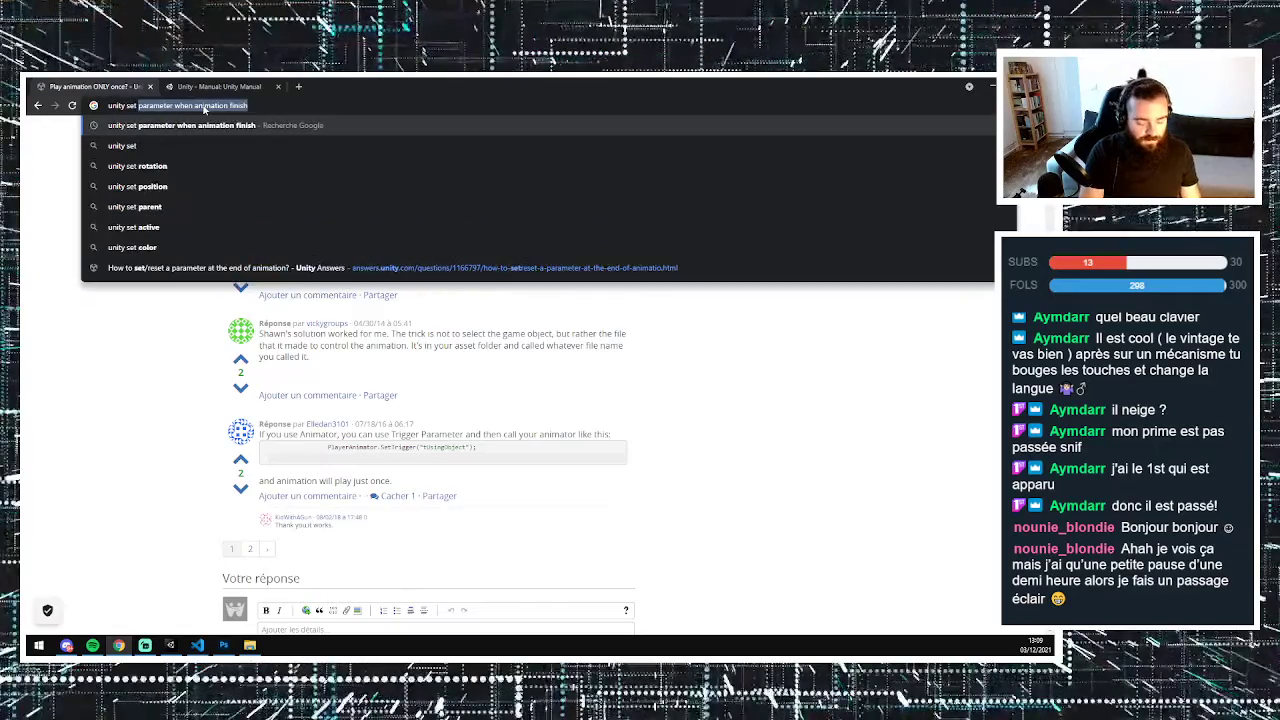
type("enabled")
key("Return")
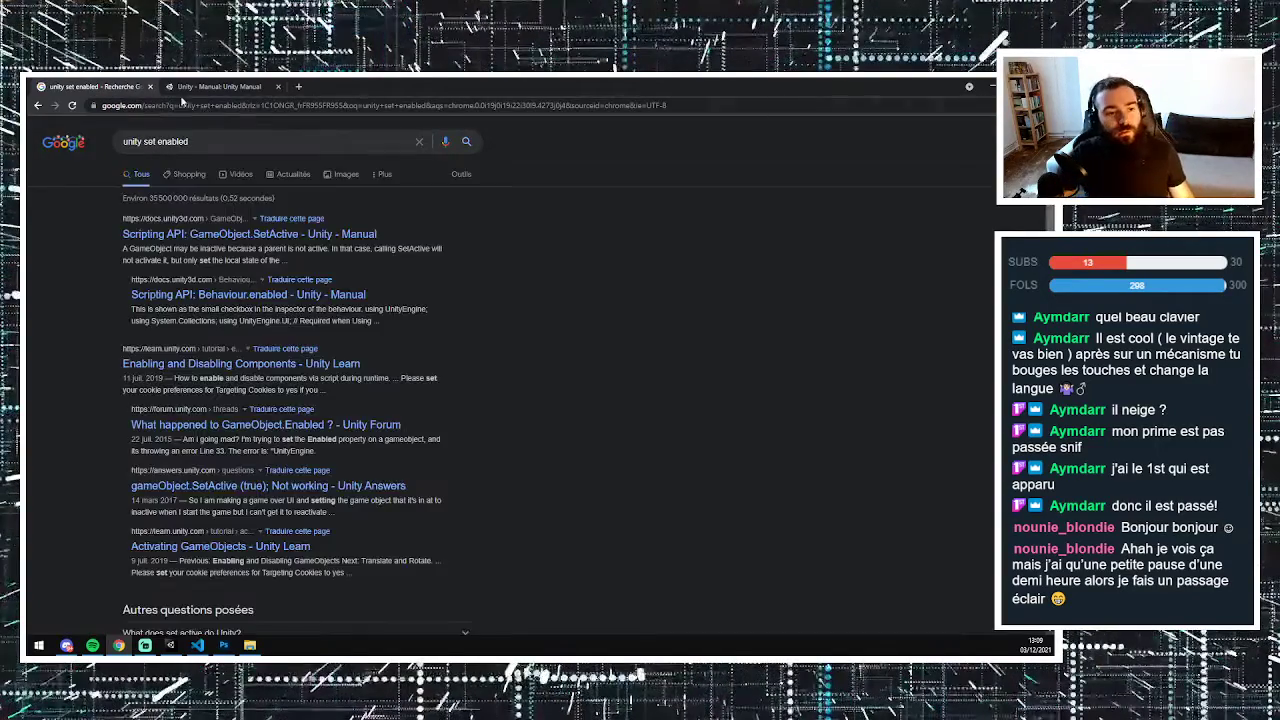
left_click(198, 240)
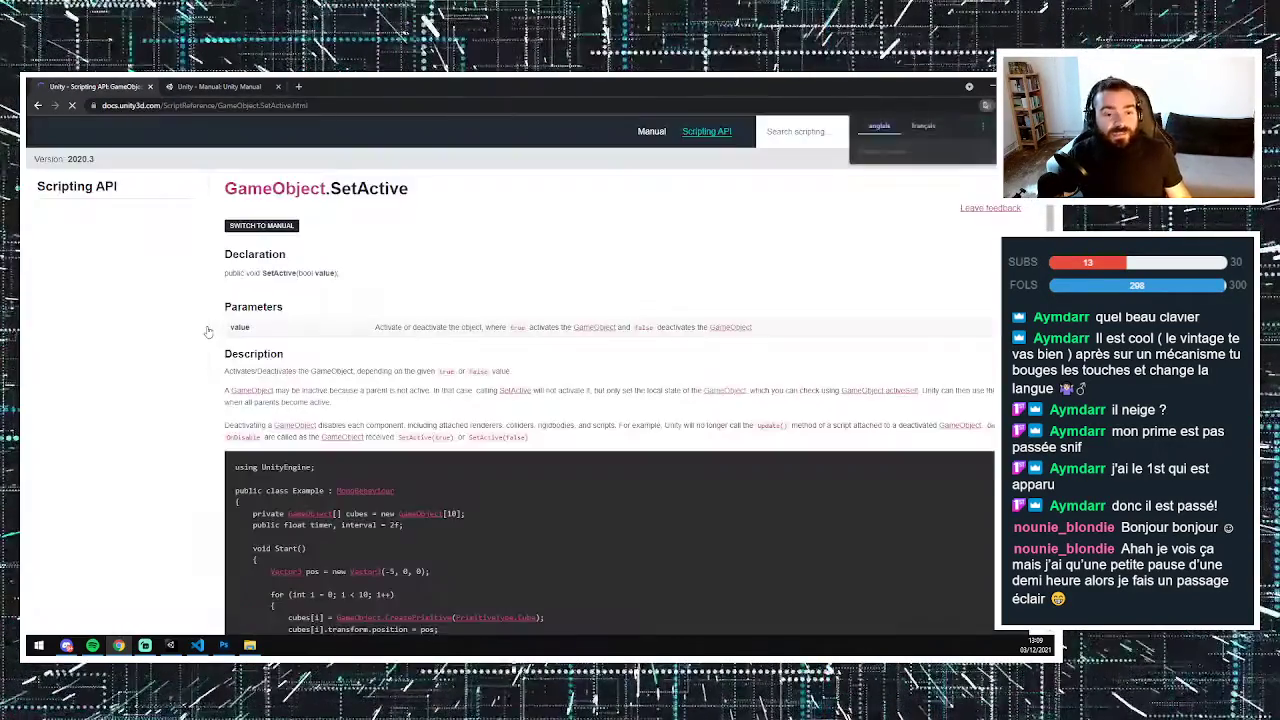
scroll(348, 461, "down", 3)
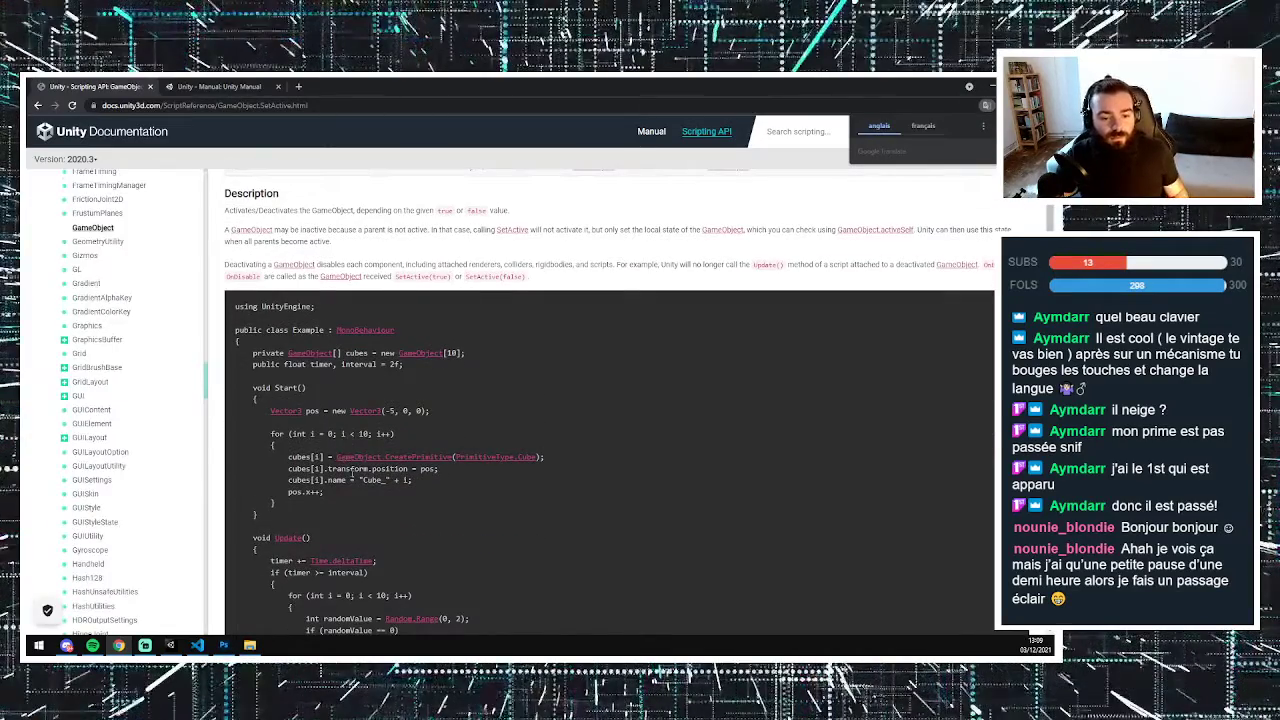
- Return to Visual Studio Code and replace the enabled assignment in getWeapon() with weapon.setActive(true);
left_click(196, 645)
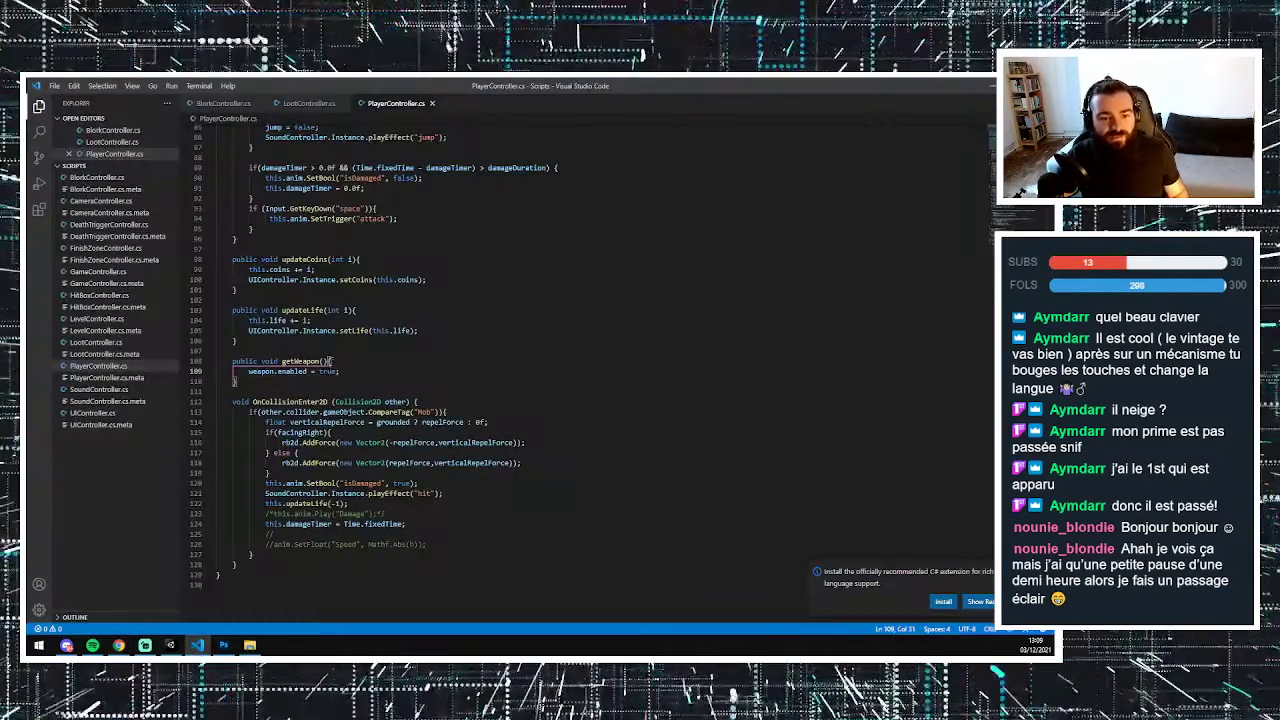
double_click(326, 371)
key("BackSpace")
key("BackSpace")
key("BackSpace")
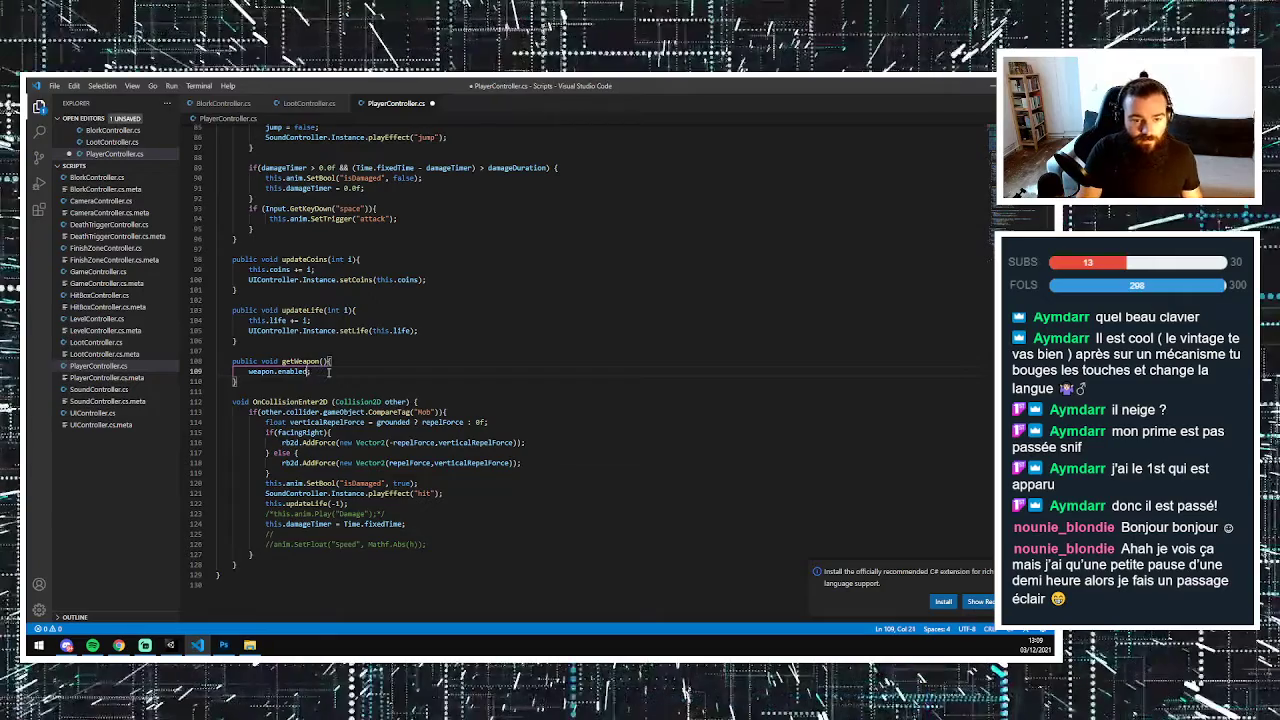
key("BackSpace")
key("BackSpace")
key("BackSpace")
type("setActive")
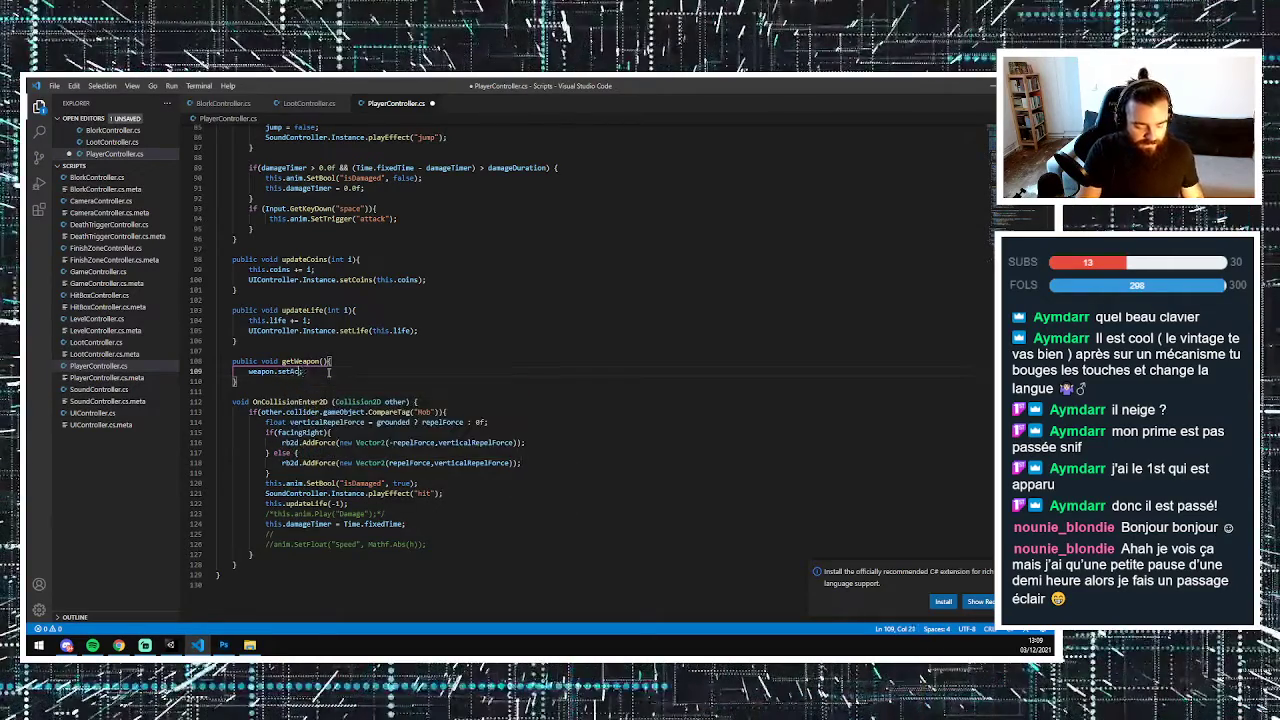
type("(true);")
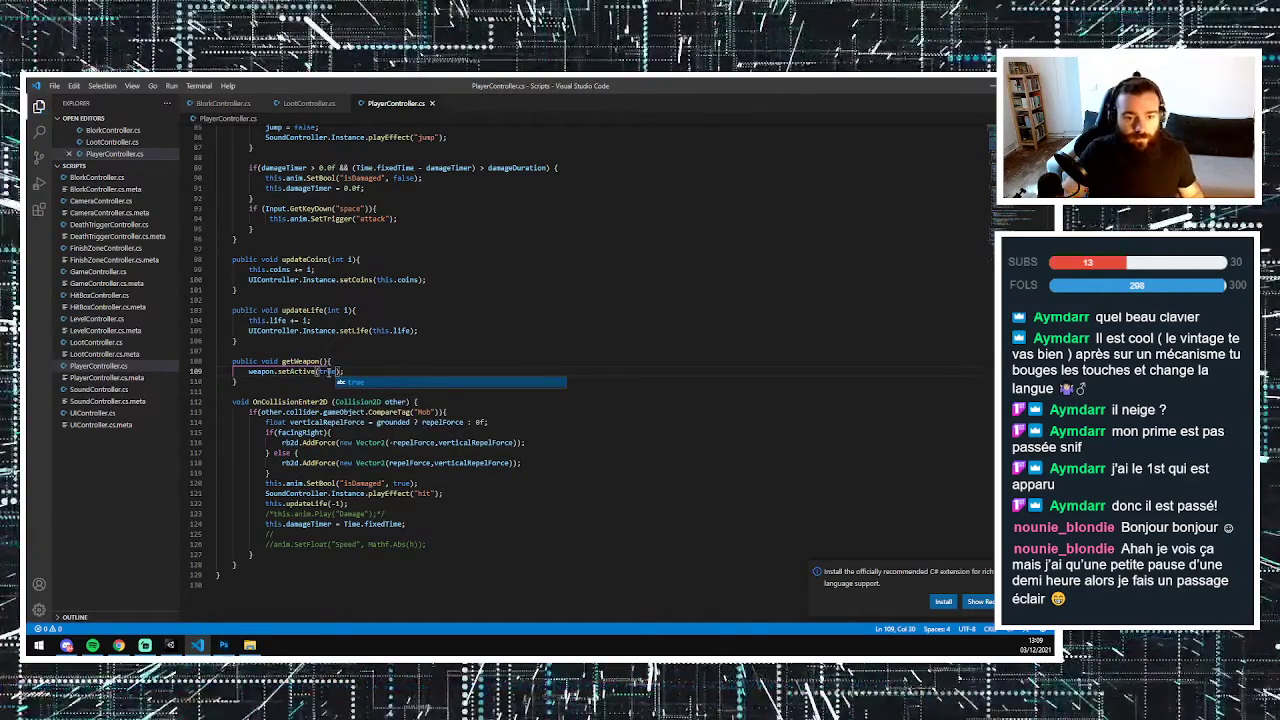
- Check the compiler messages in Unity's console and the exact spelling of the SetActive call in the documentation's code example in Chrome
left_click(177, 647)
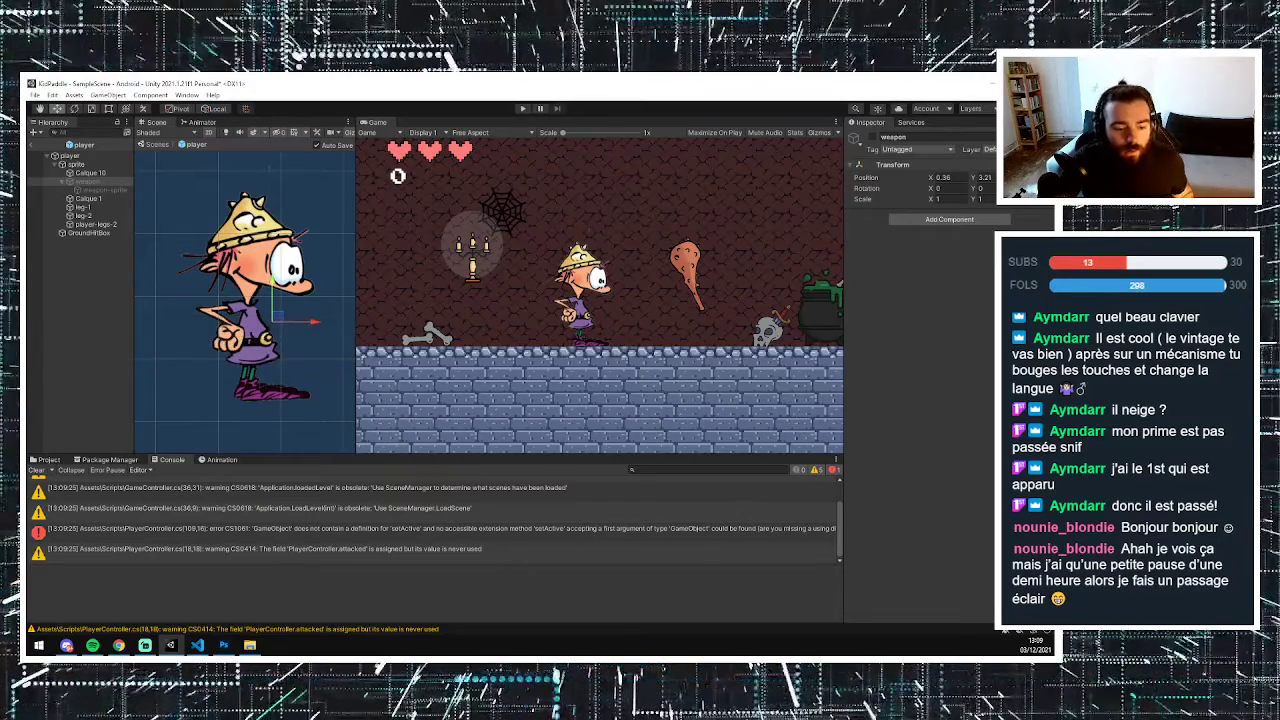
left_click(170, 645)
left_click(170, 645)
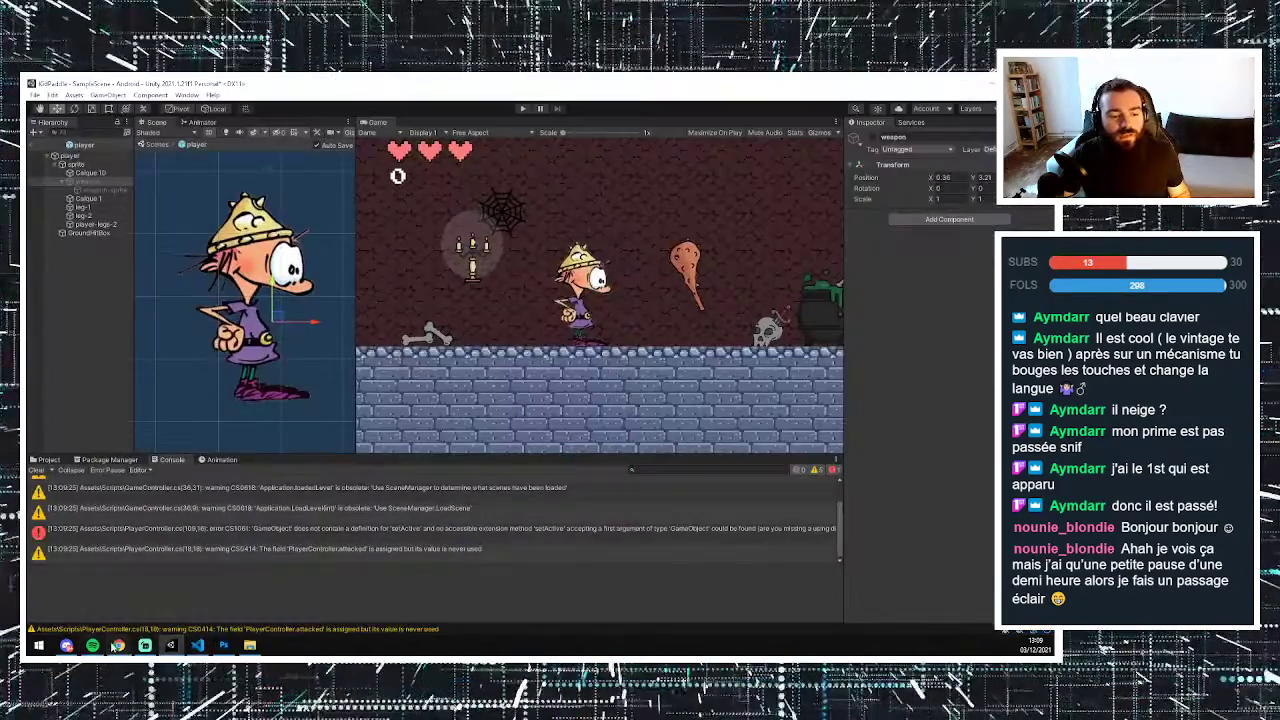
left_click(117, 645)
scroll(360, 408, "down", 1)
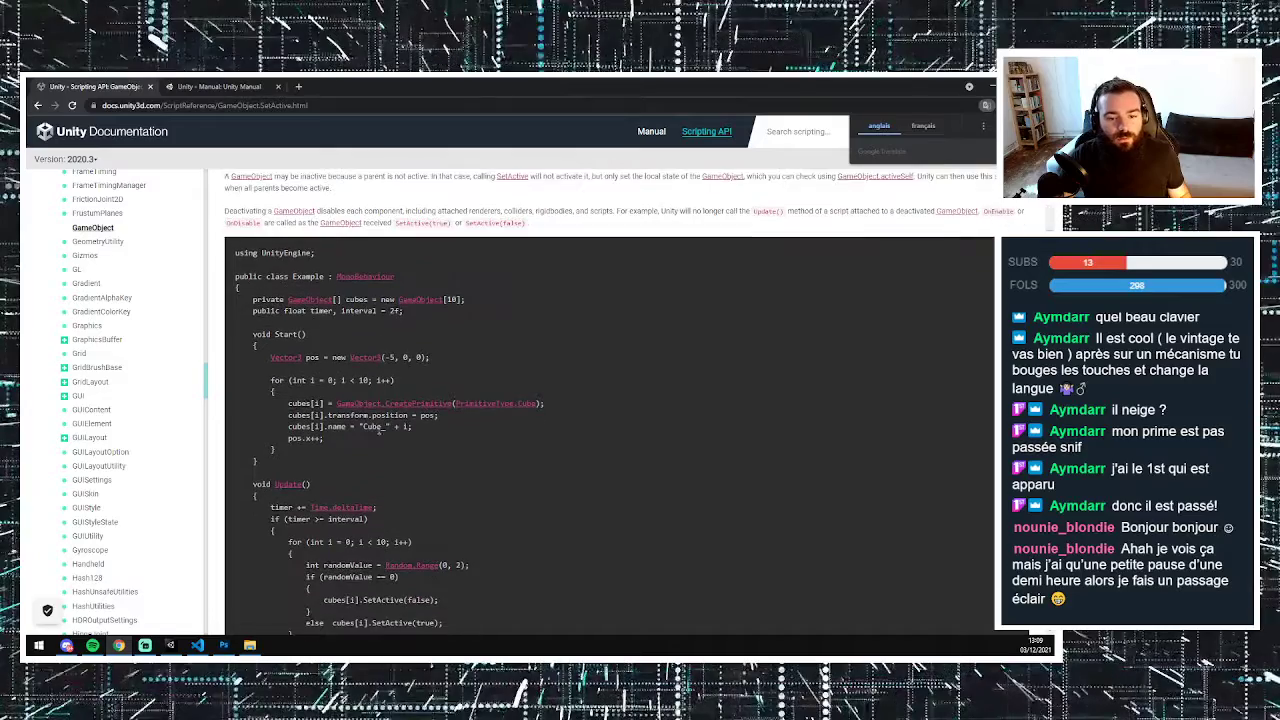
scroll(415, 414, "down", 1)
scroll(392, 486, "down", 1)
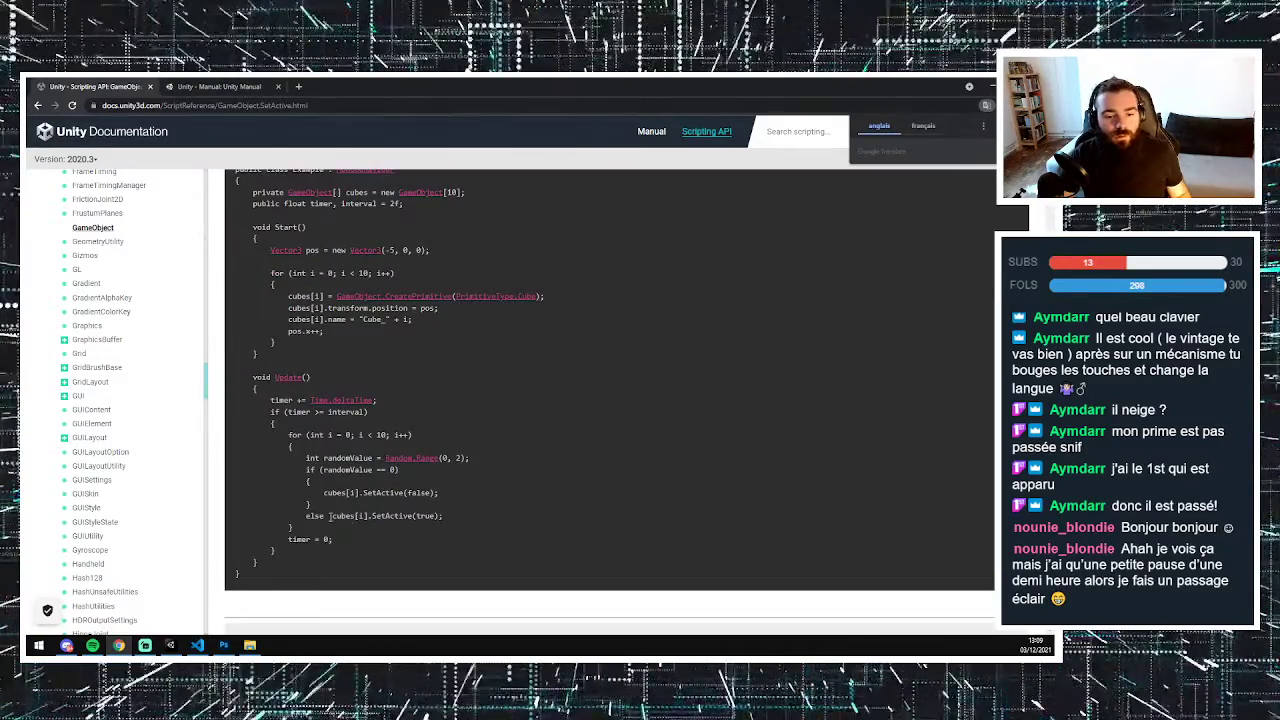
left_click_drag(329, 515, 412, 515)
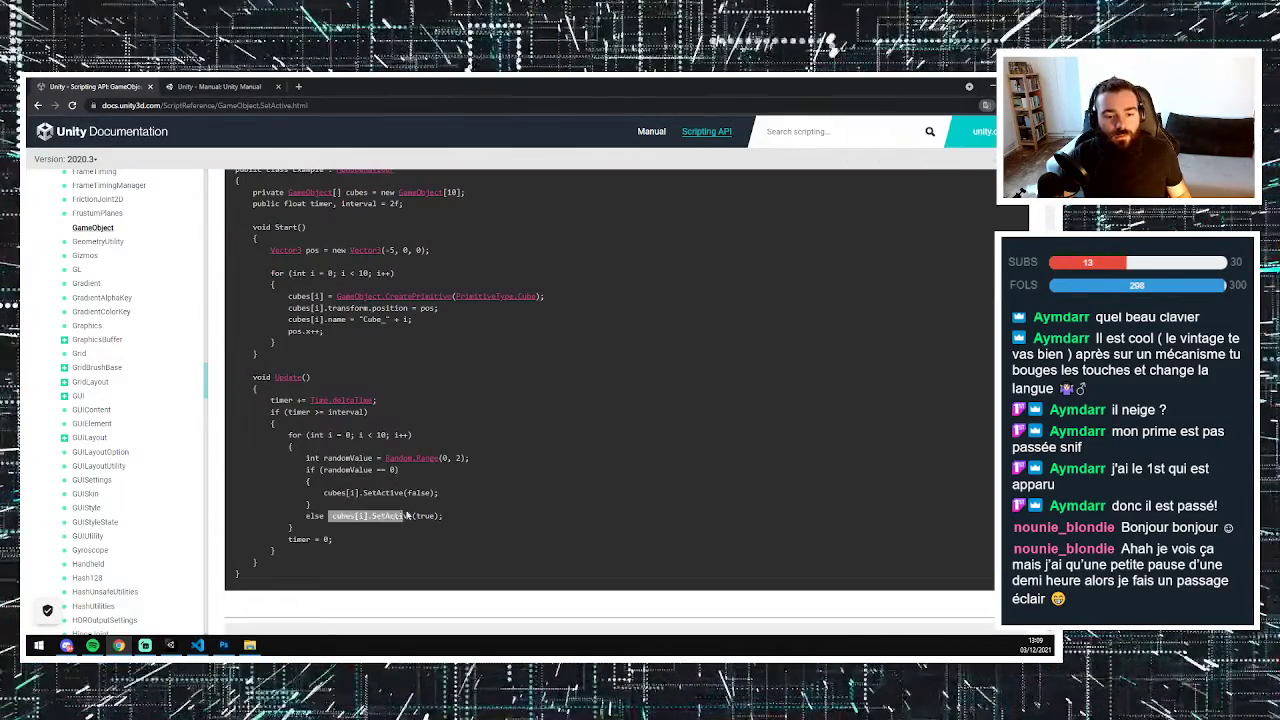
double_click(382, 492)
- Return to Visual Studio Code and capitalise the method name in getWeapon() so the call reads weapon.SetActive(true);
left_click(198, 645)
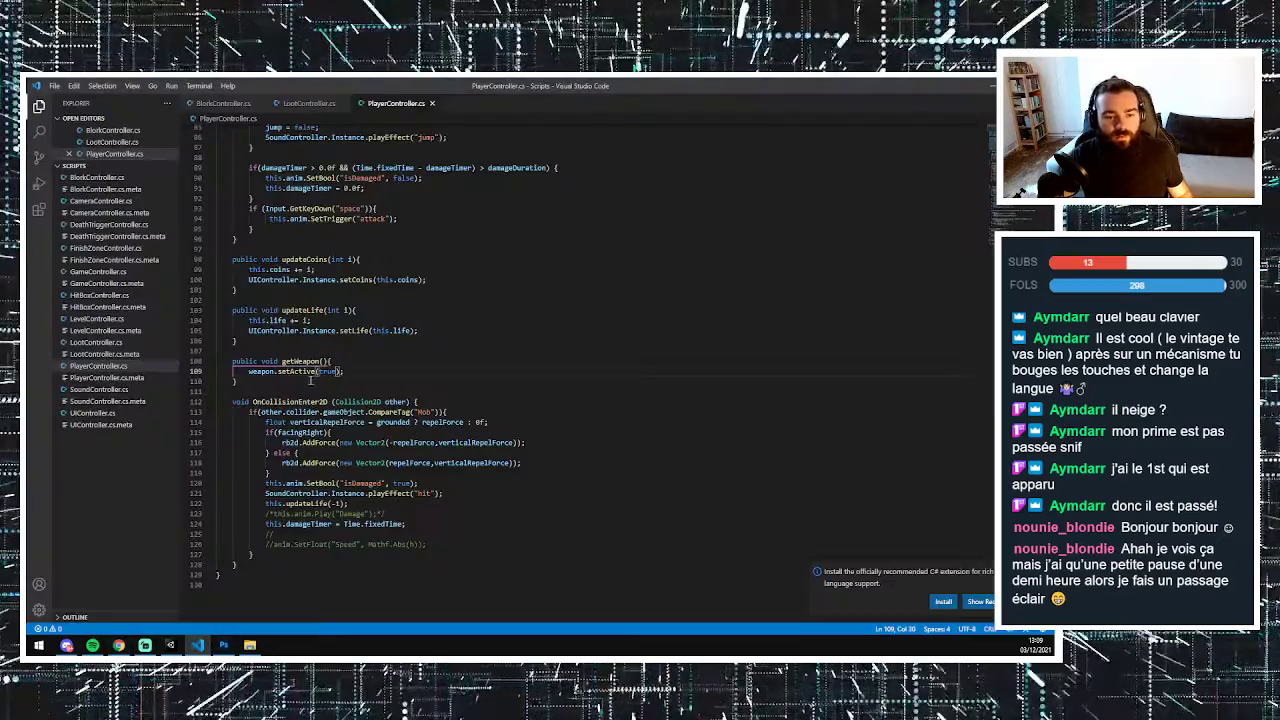
left_click_drag(277, 371, 283, 371)
type("S")
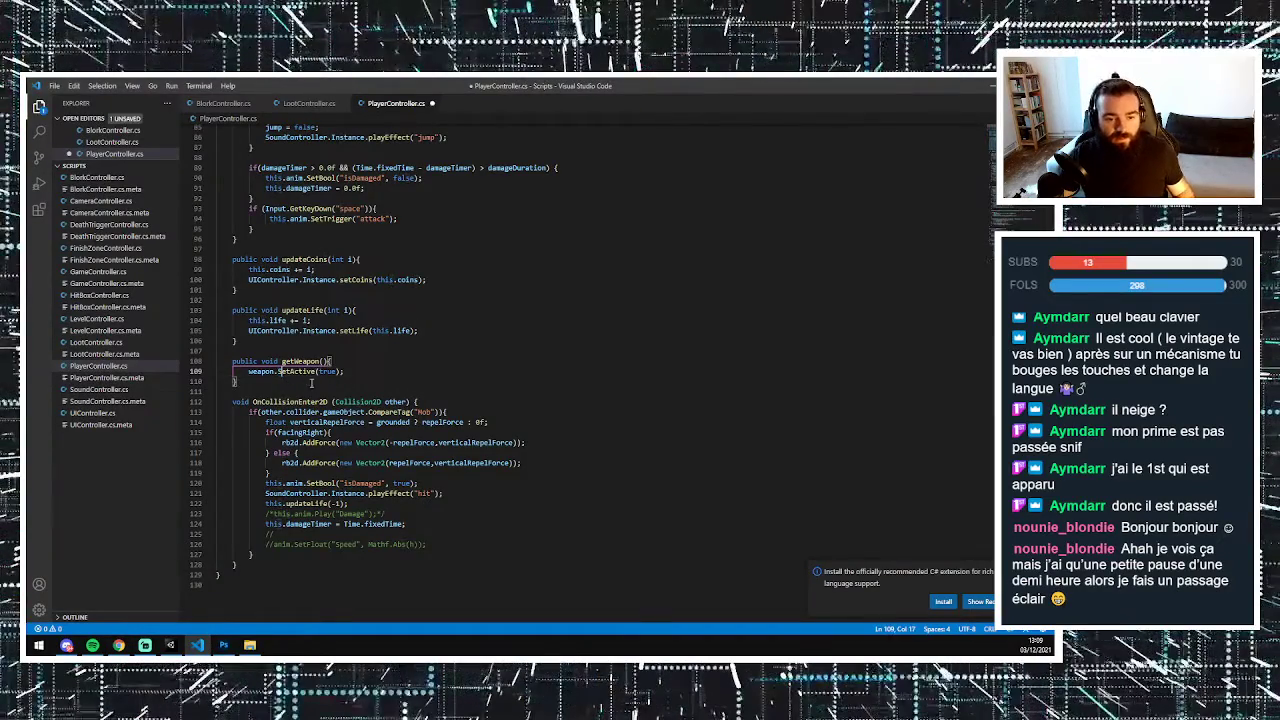
- Switch to Unity, playtest walking the player into the club, stop the game and leave the prefab for the main scene
left_click(172, 644)
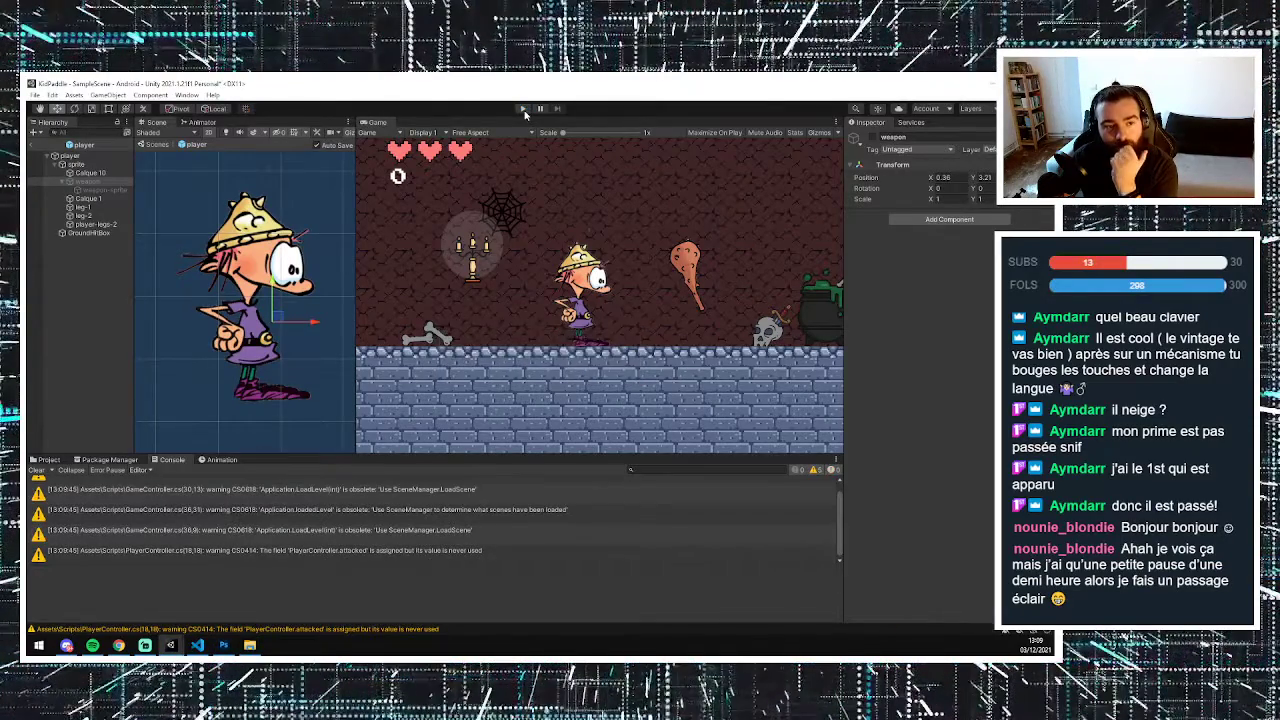
left_click(523, 109)
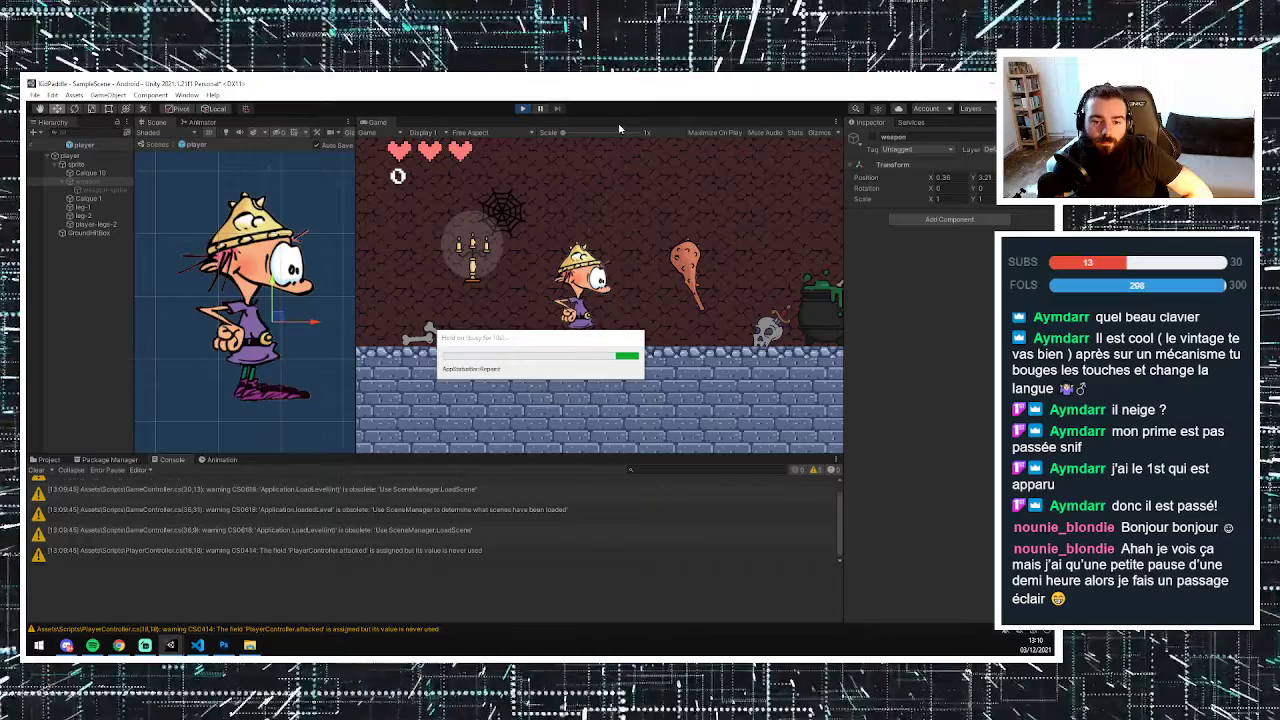
key("d")
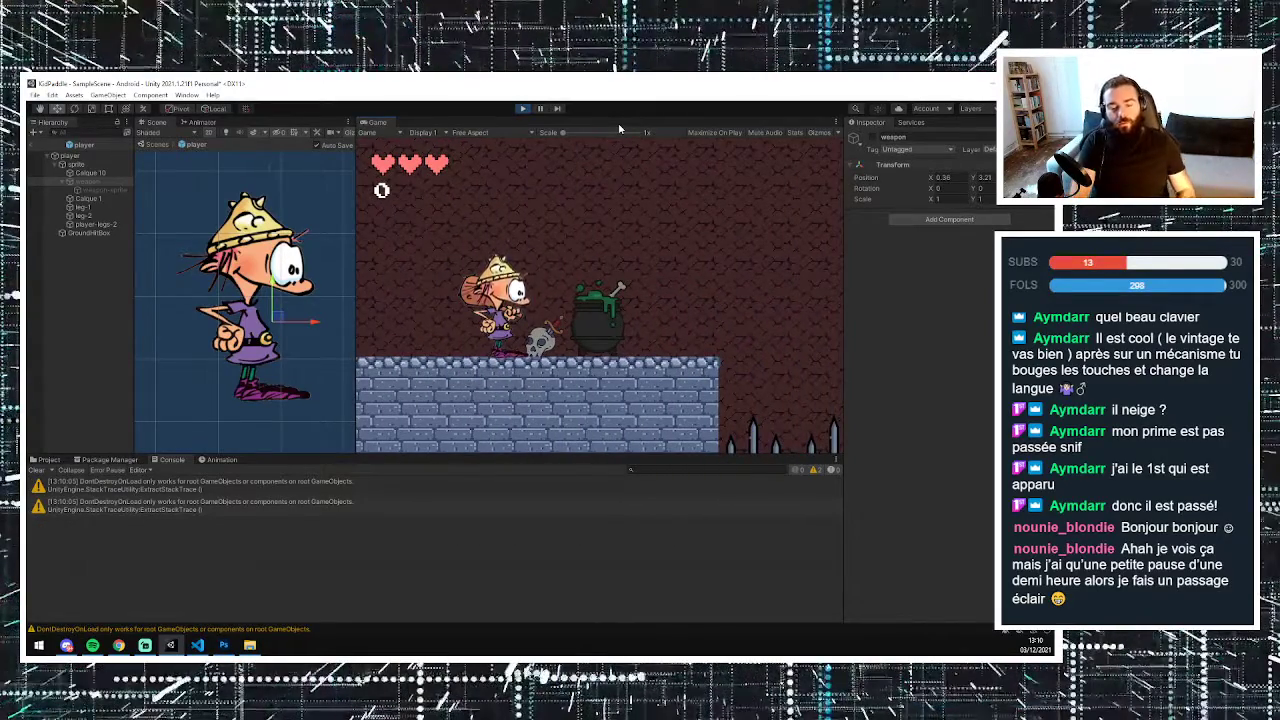
key("a")
key("a")
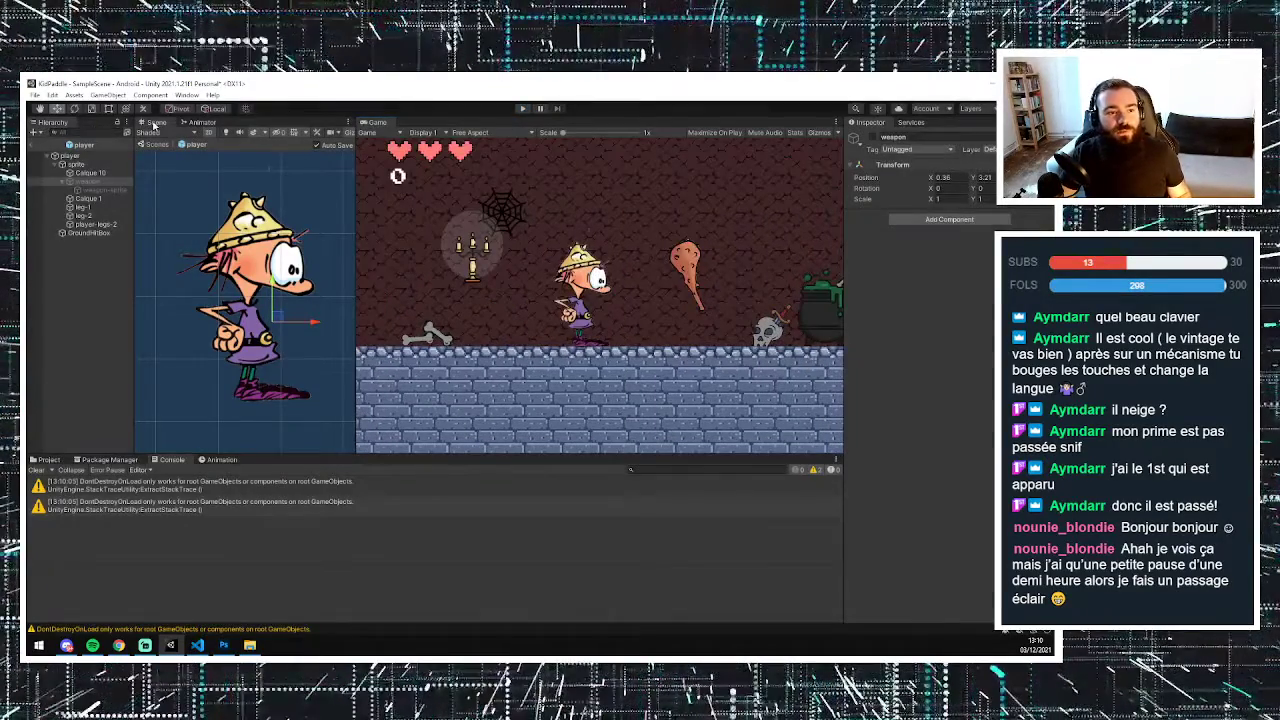
left_click(45, 142)
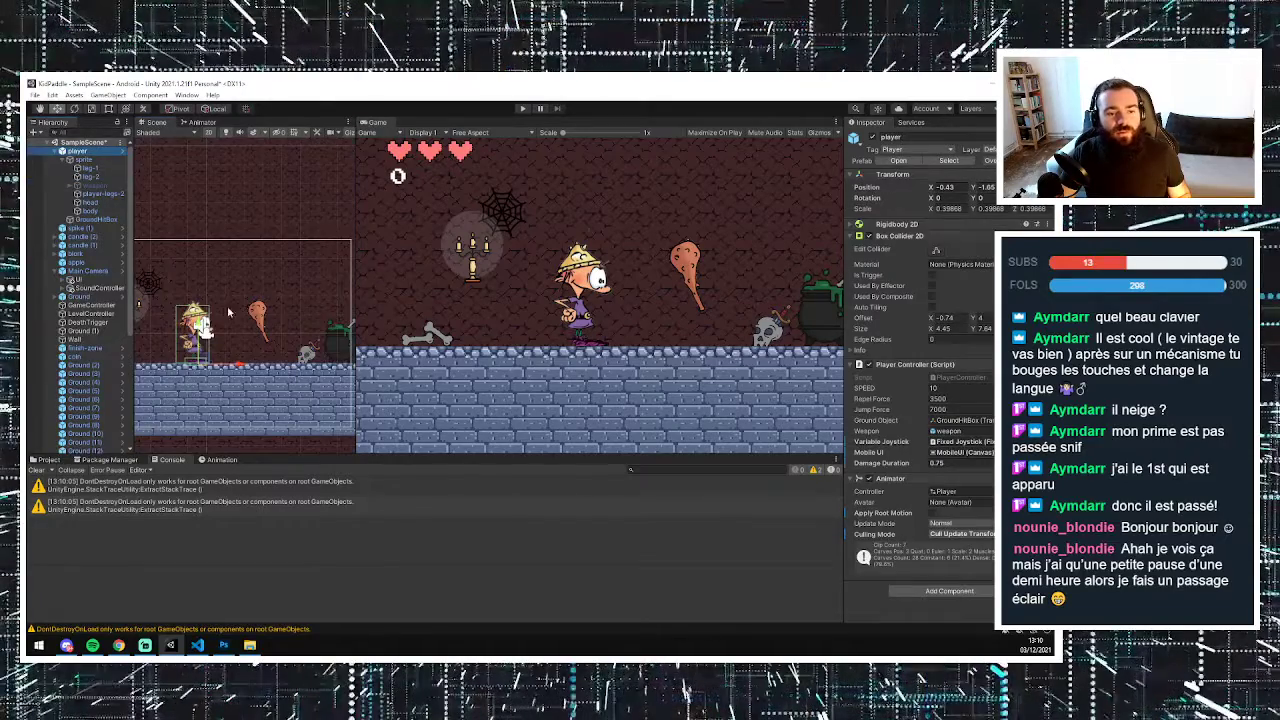
- Playtest the scene by walking the player into the club to pick it up and turning to face both directions
left_click(522, 108)
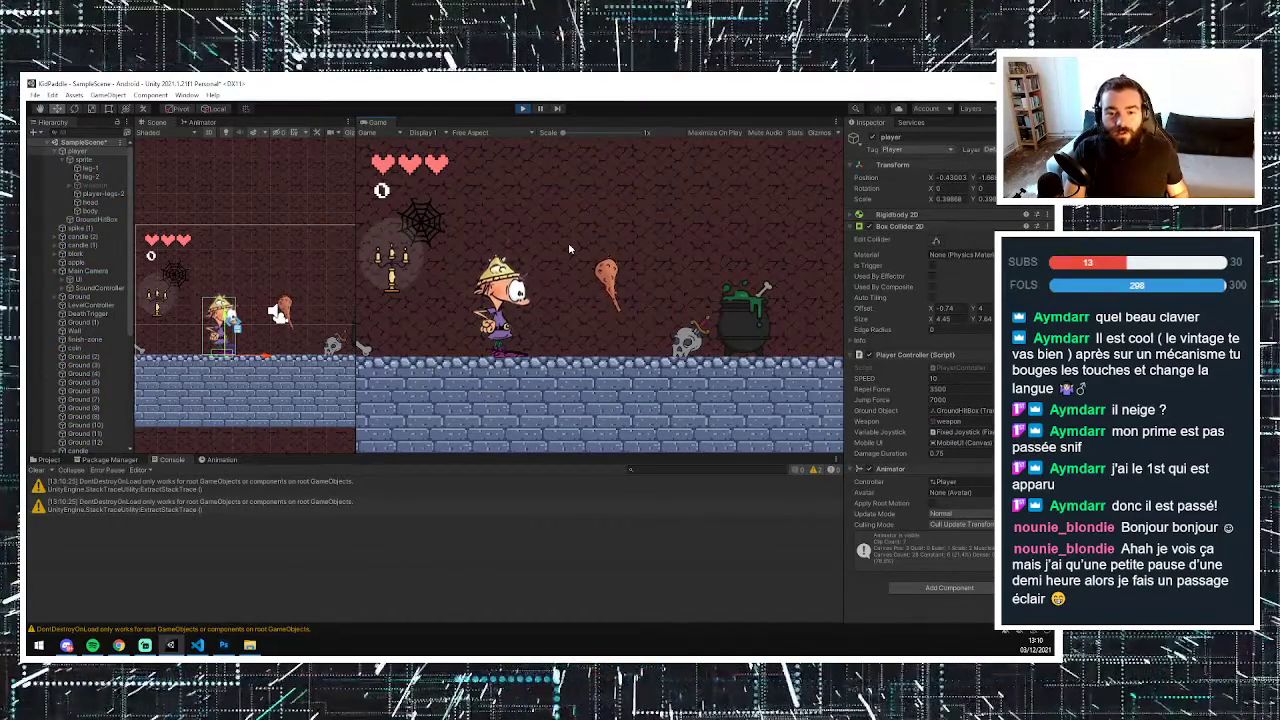
key("Right")
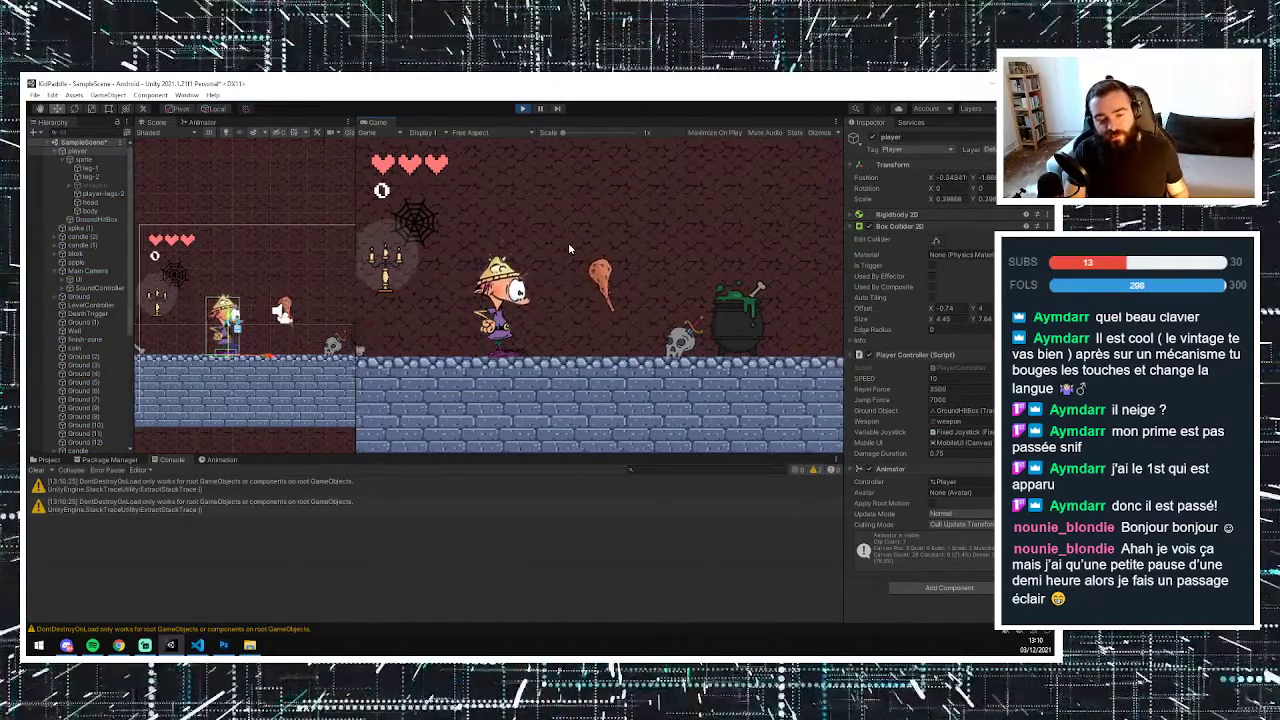
key("Left")
key("Left")
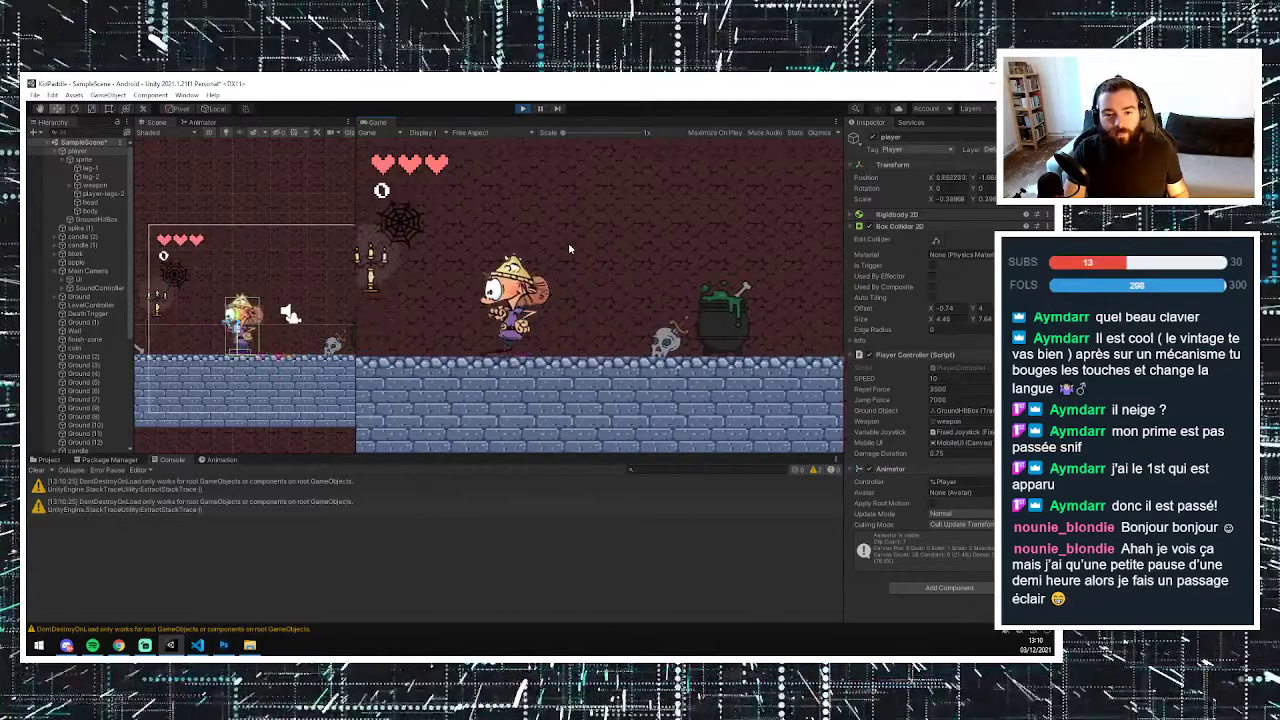
key("Right")
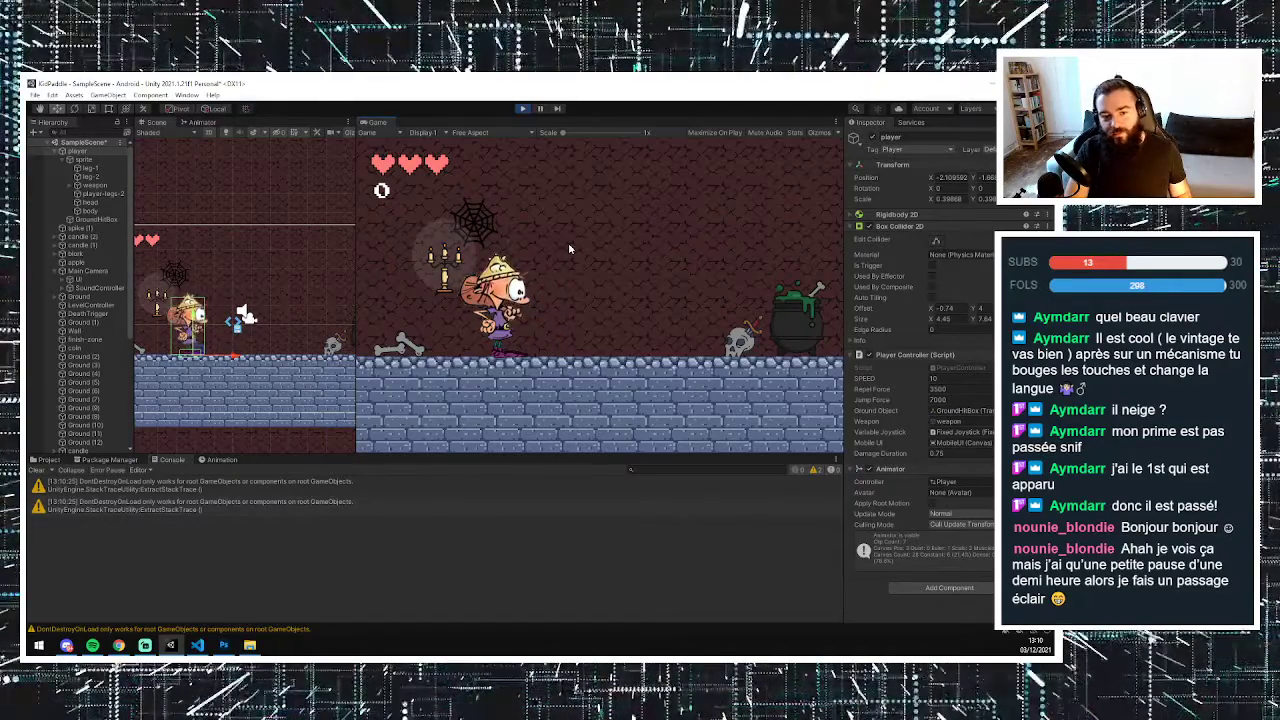
- Continue the playtest past the spike pit, into the green monster and through the coins, and stop the game
key("Right")
key("Right")
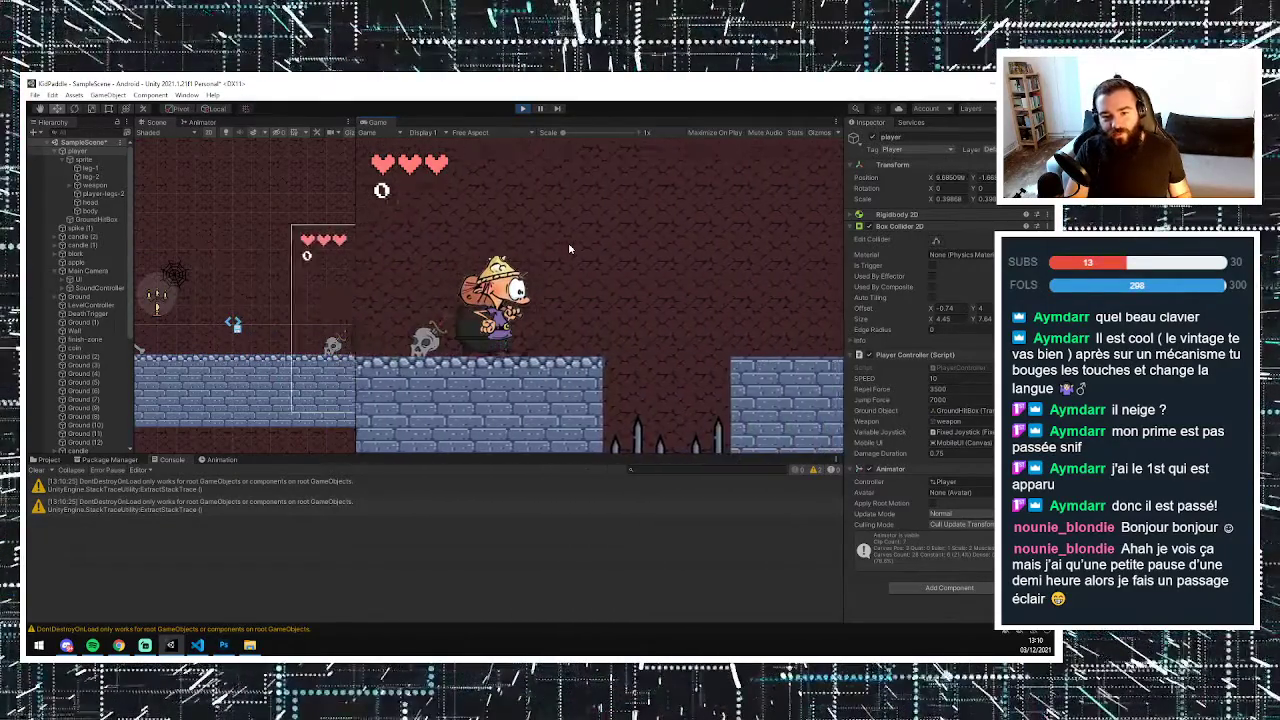
key("Right")
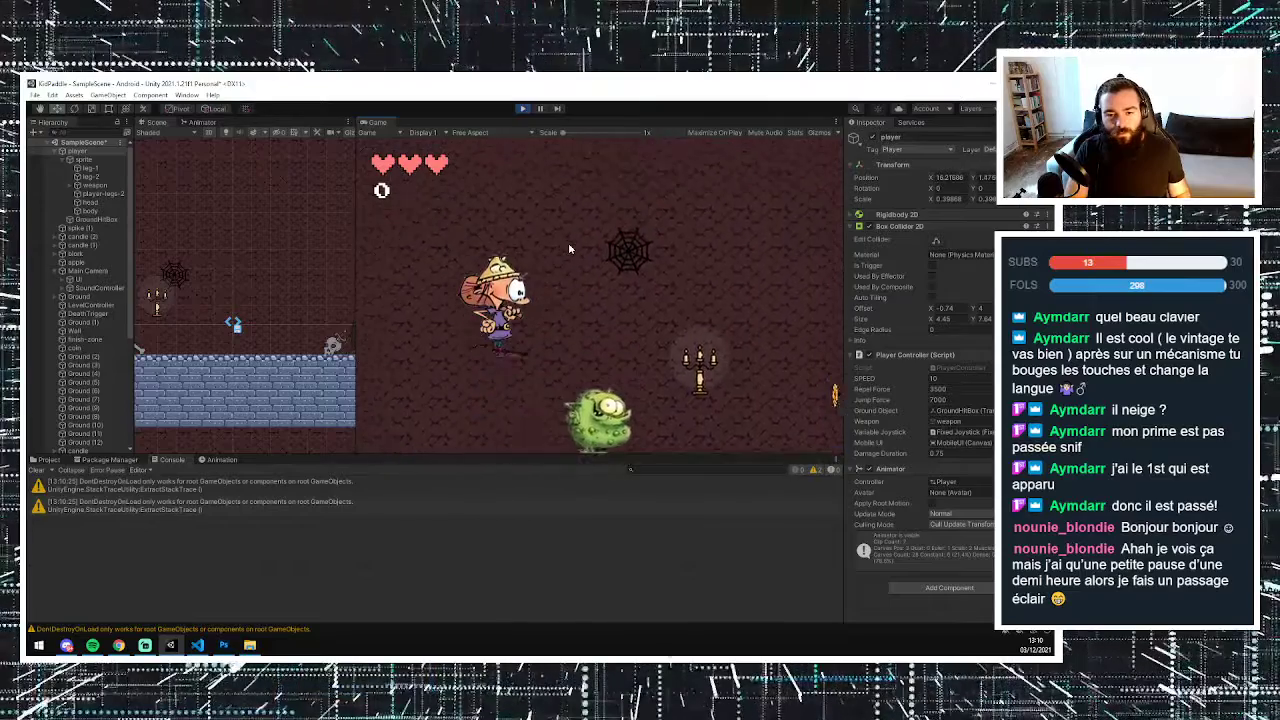
key("Right")
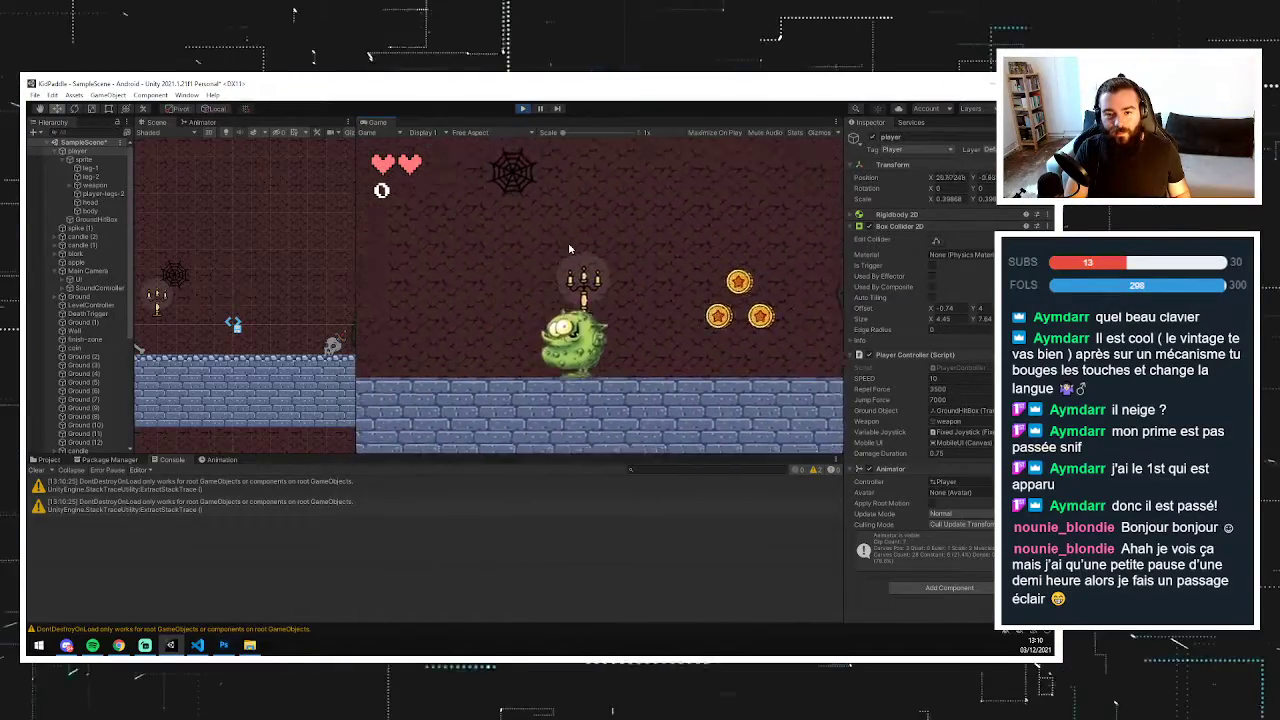
key("Right")
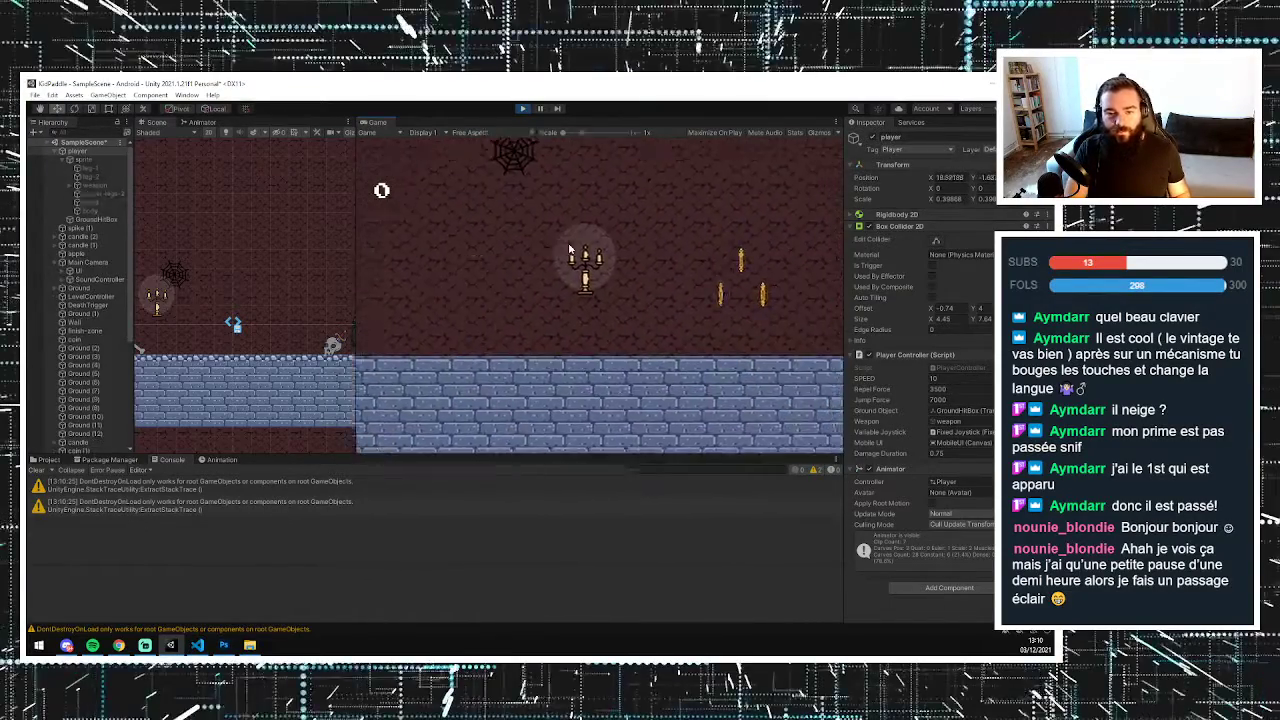
key("Right")
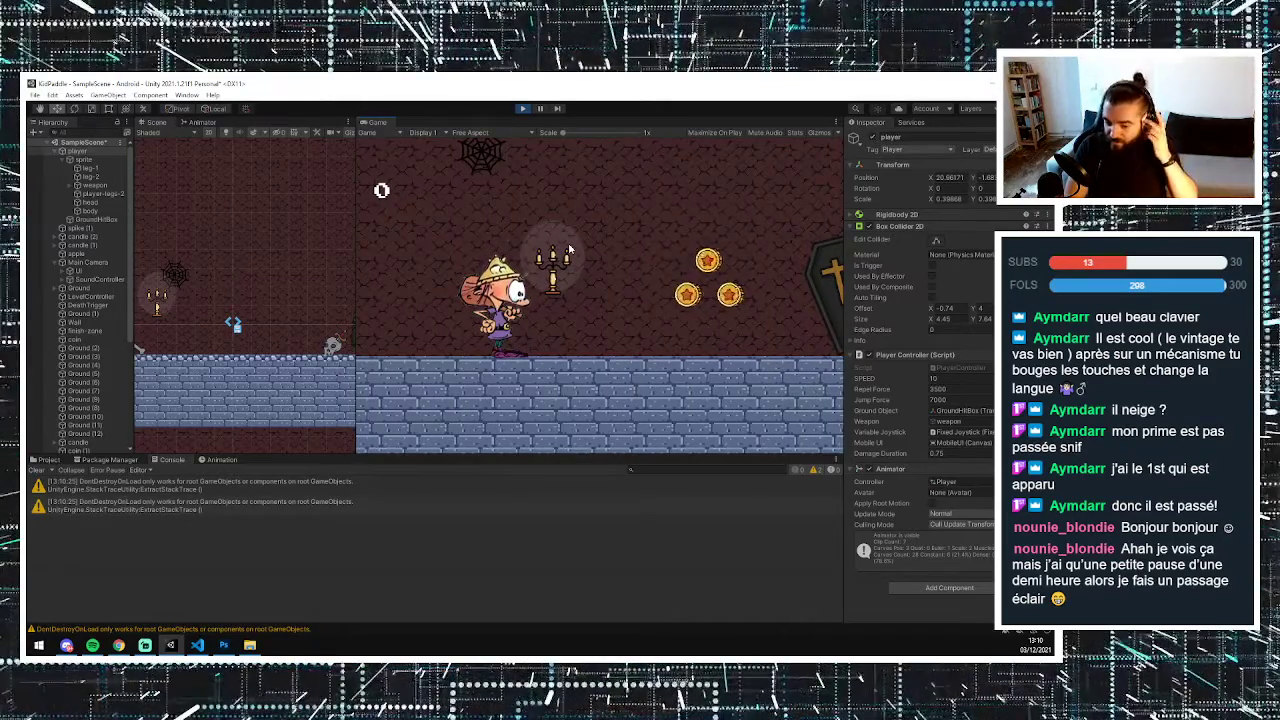
key("Right")
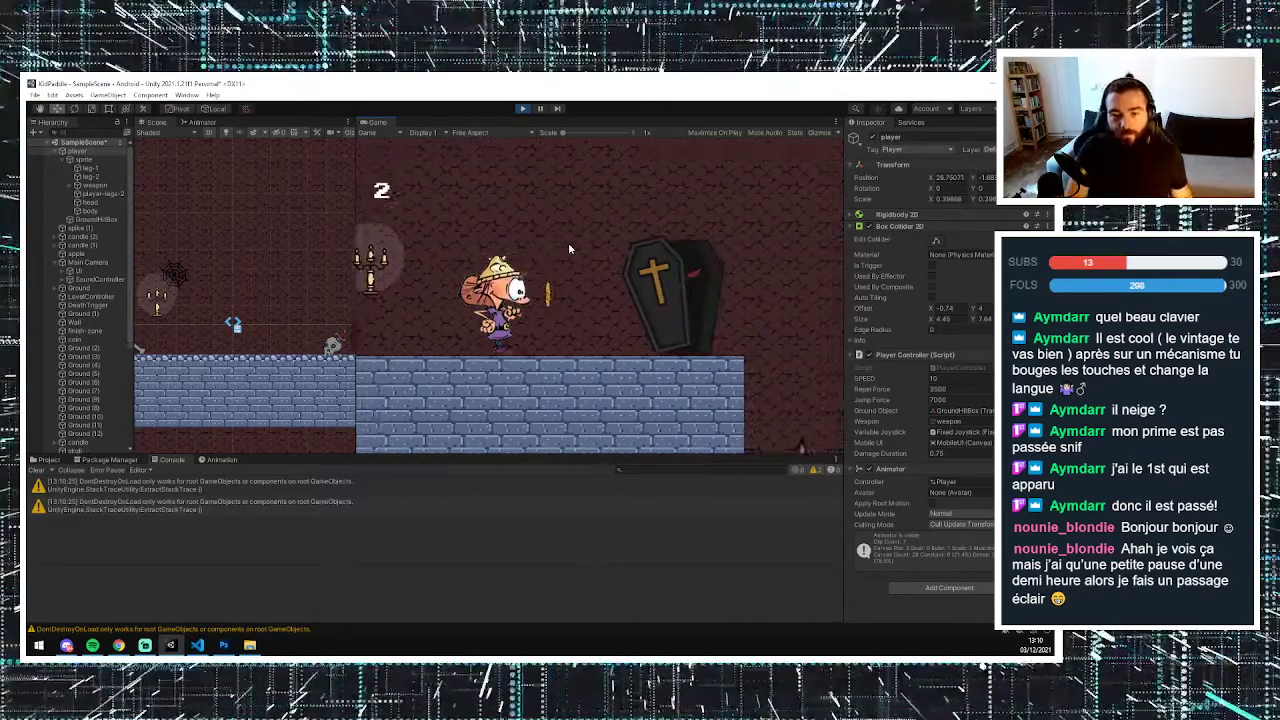
key("Left")
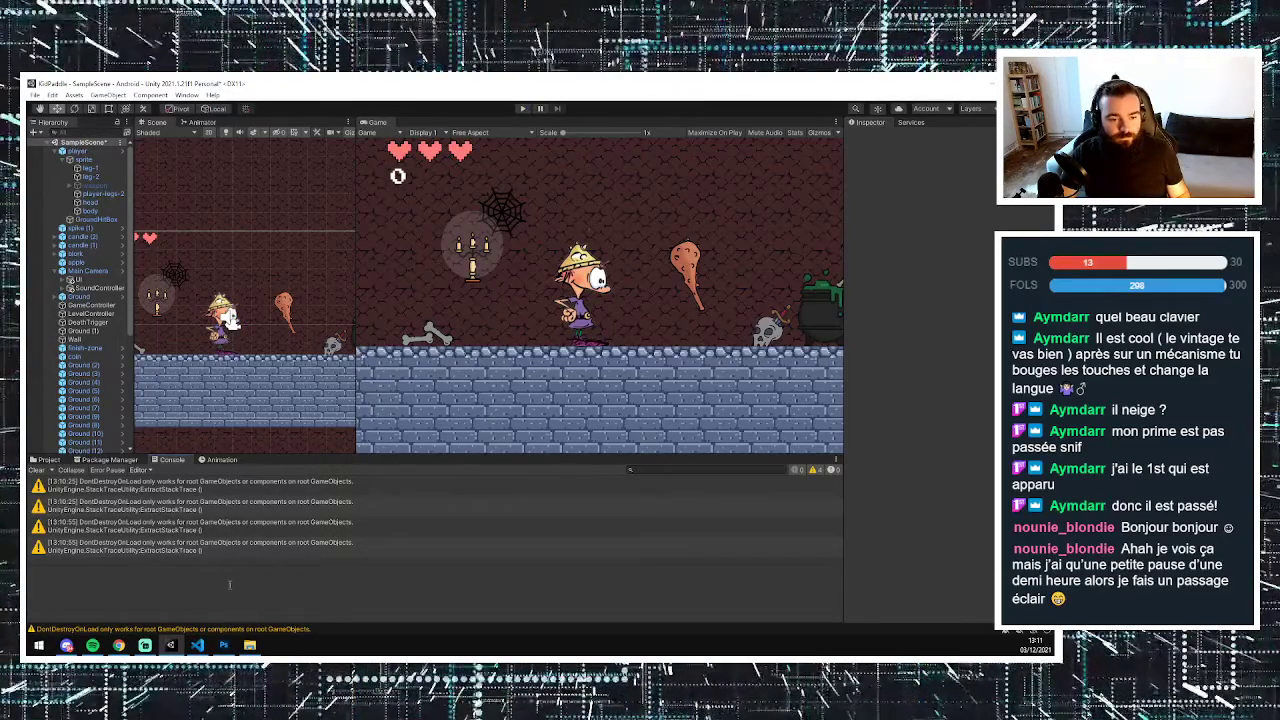
left_click(198, 645)
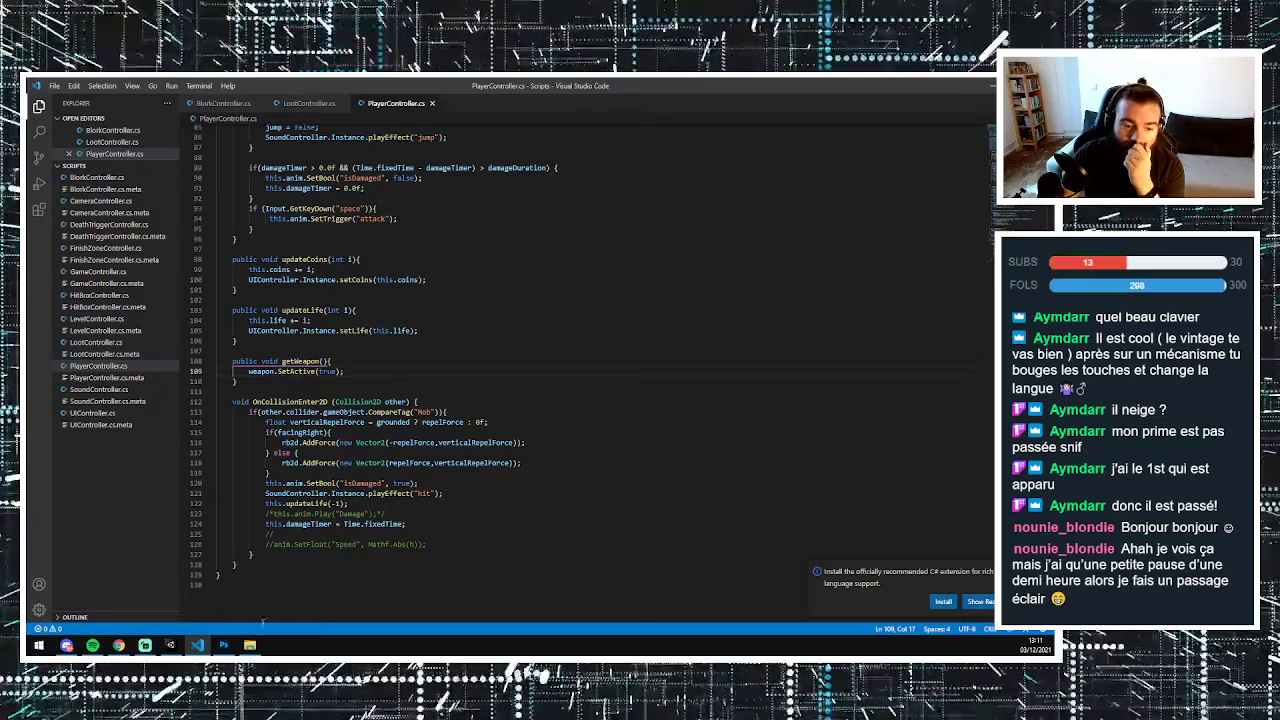
key("alt+Tab")
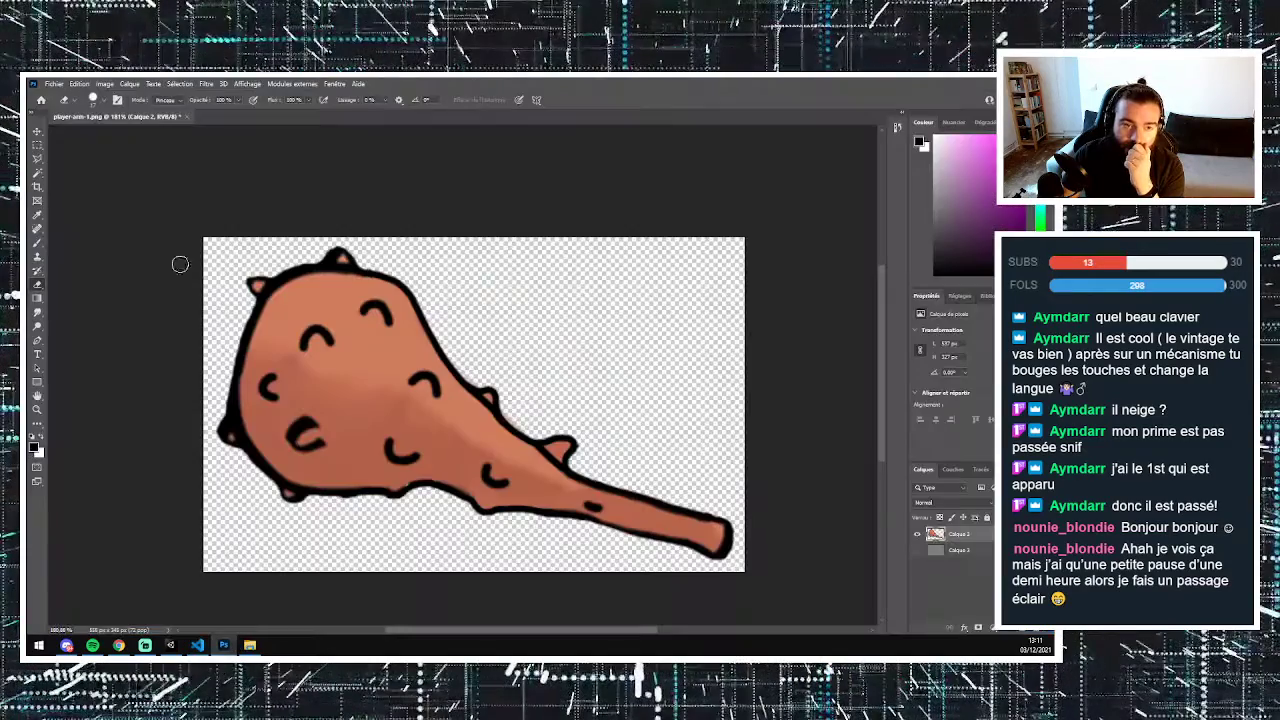
left_click(54, 83)
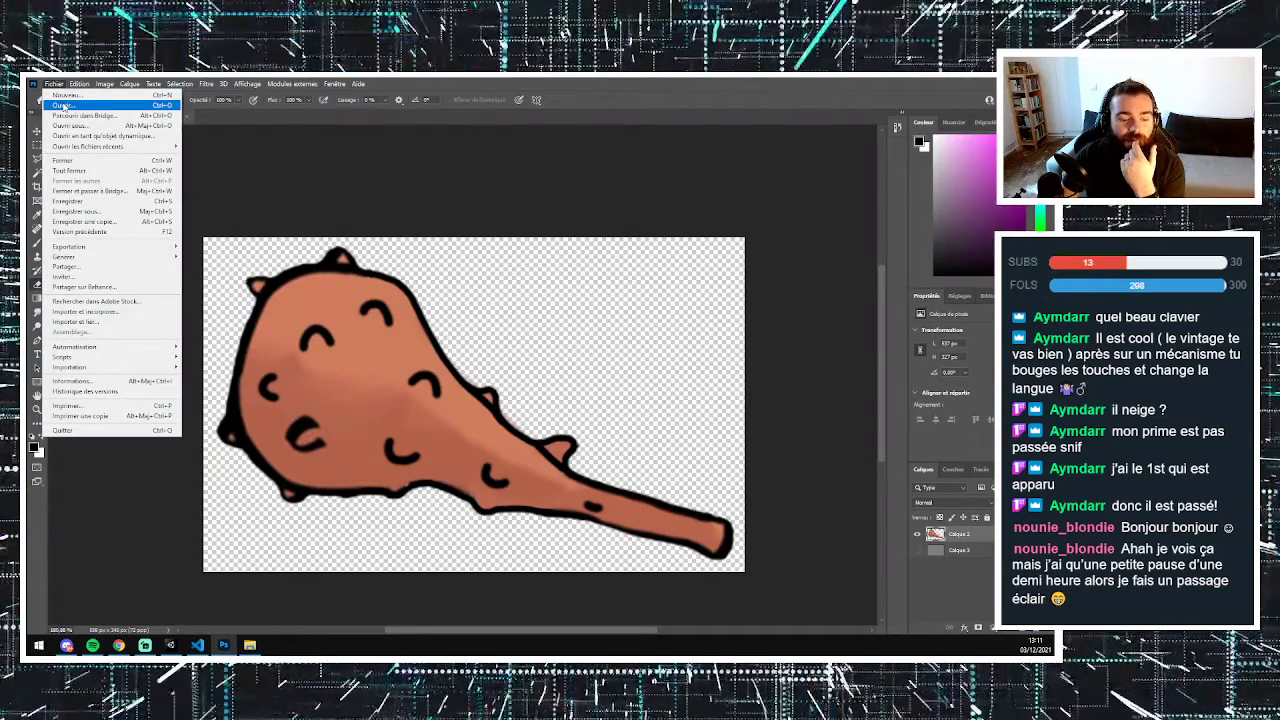
- In Unity, open the project's Sprites folder and expand the player sprite to examine its separate body-part layers
left_click(171, 645)
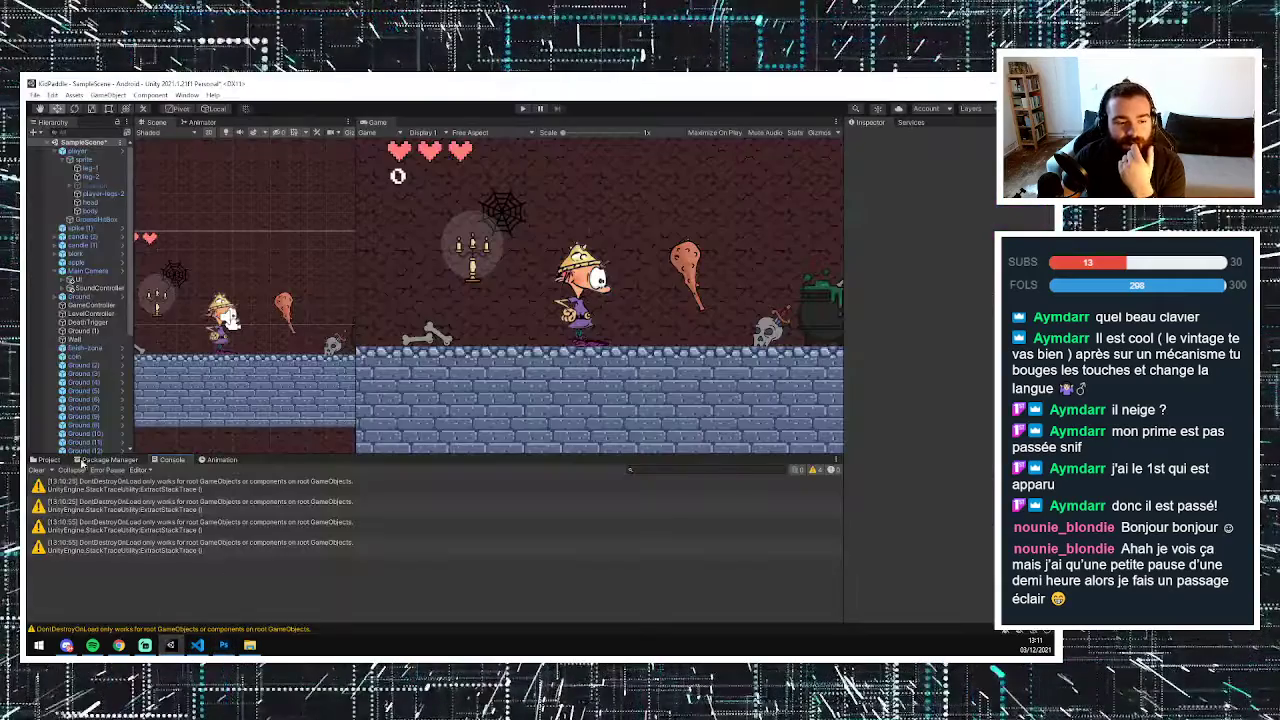
left_click(36, 460)
left_click(110, 460)
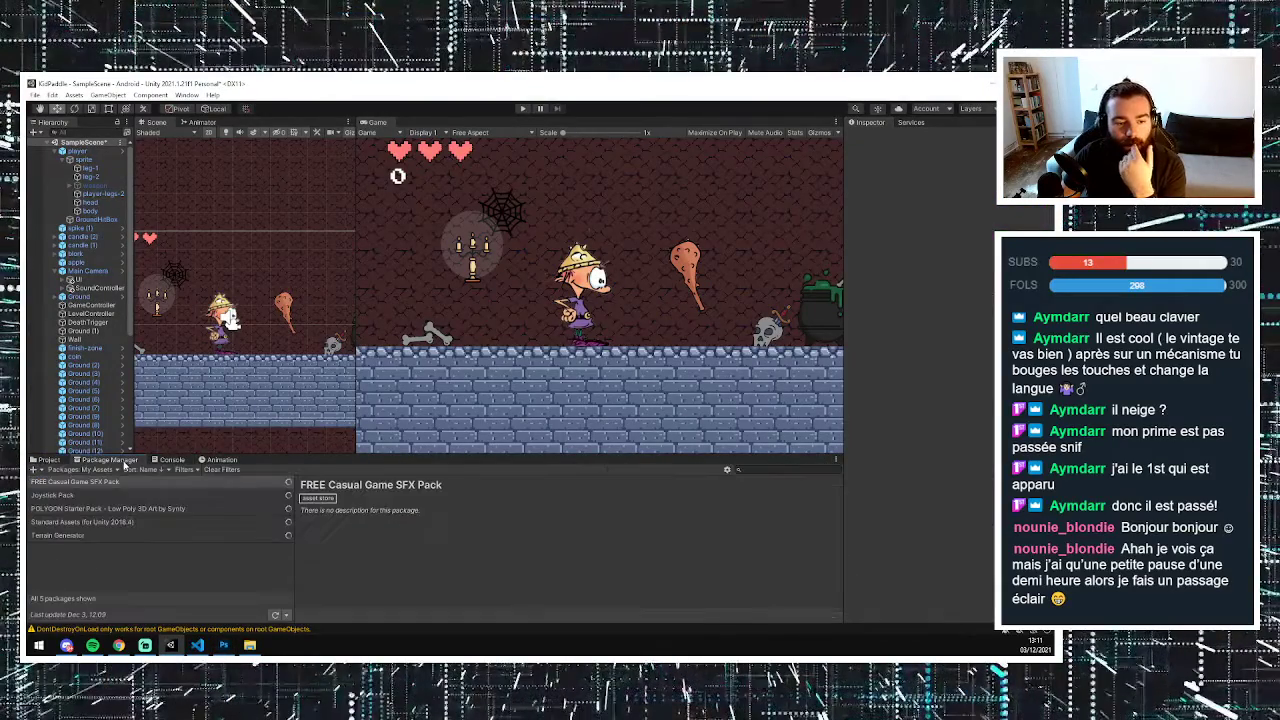
left_click(168, 461)
left_click(210, 461)
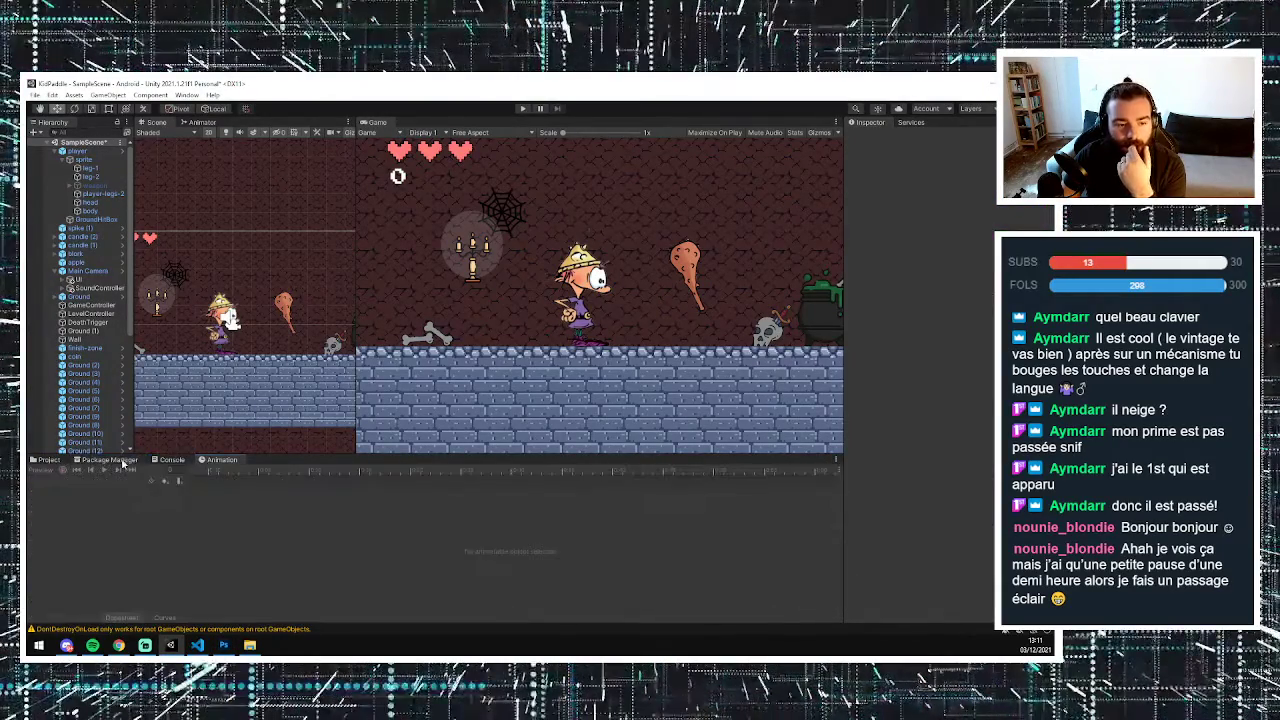
left_click(120, 461)
left_click(45, 461)
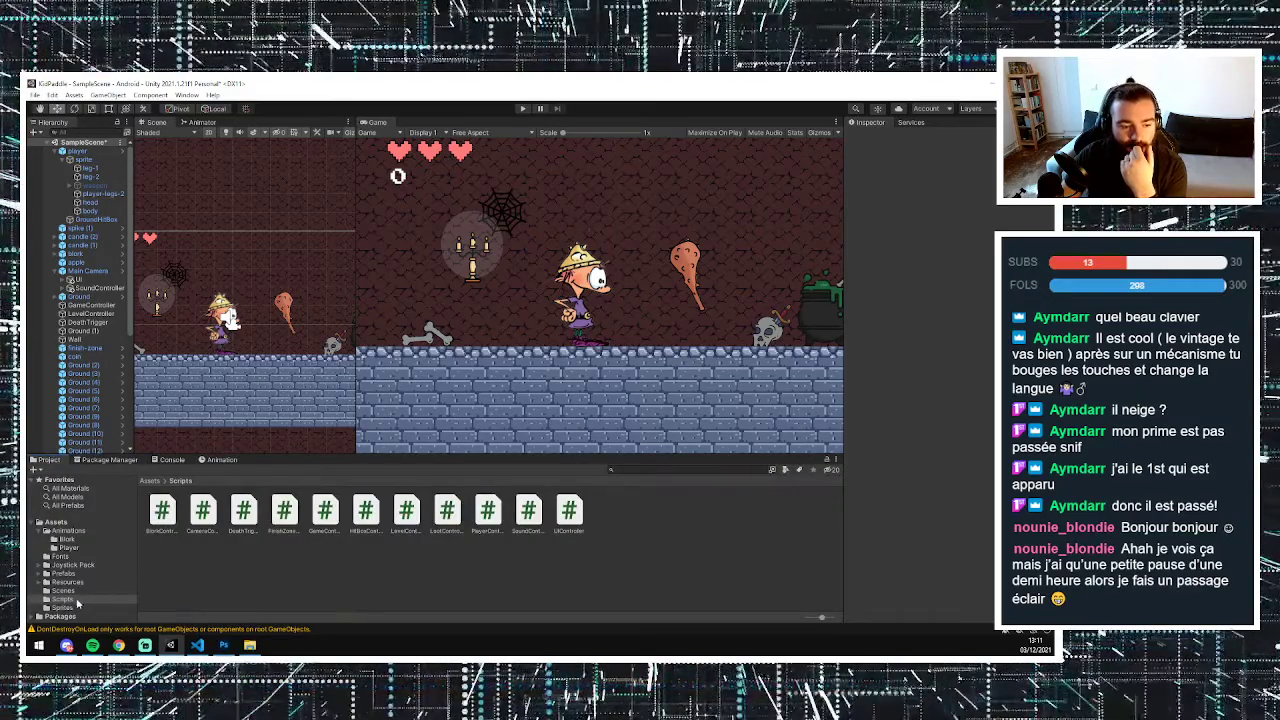
left_click(66, 607)
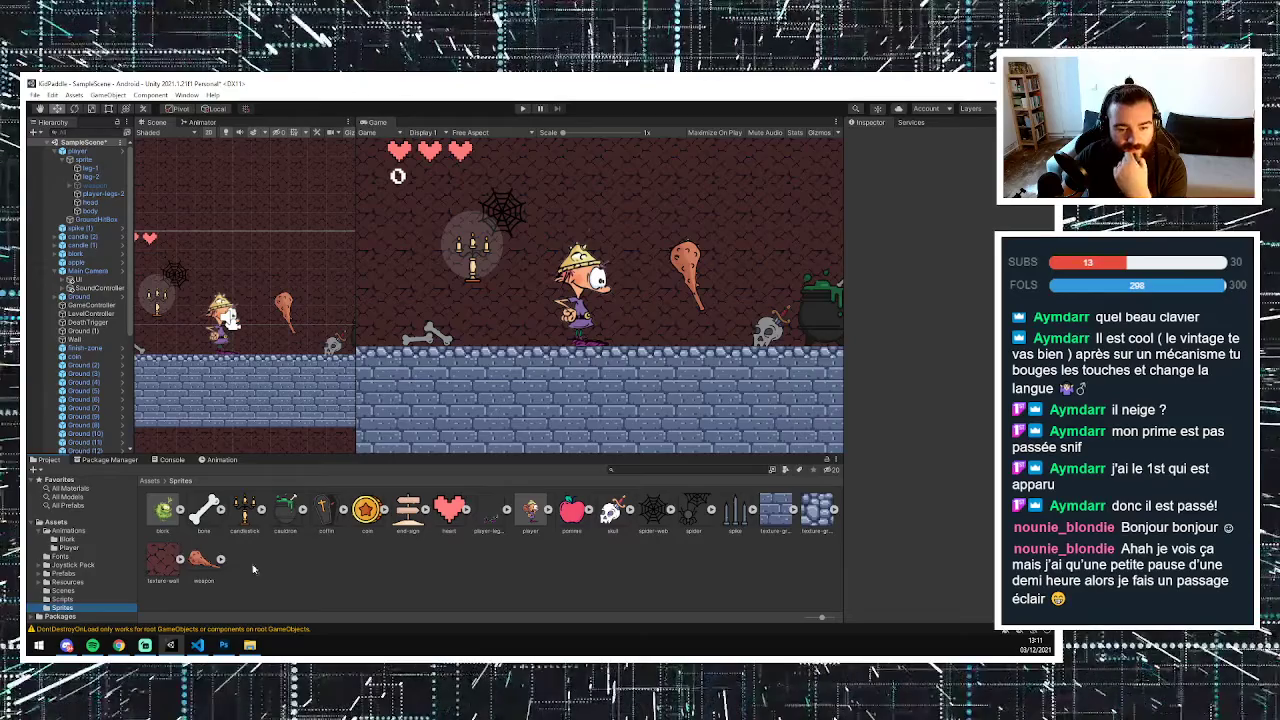
left_click(548, 510)
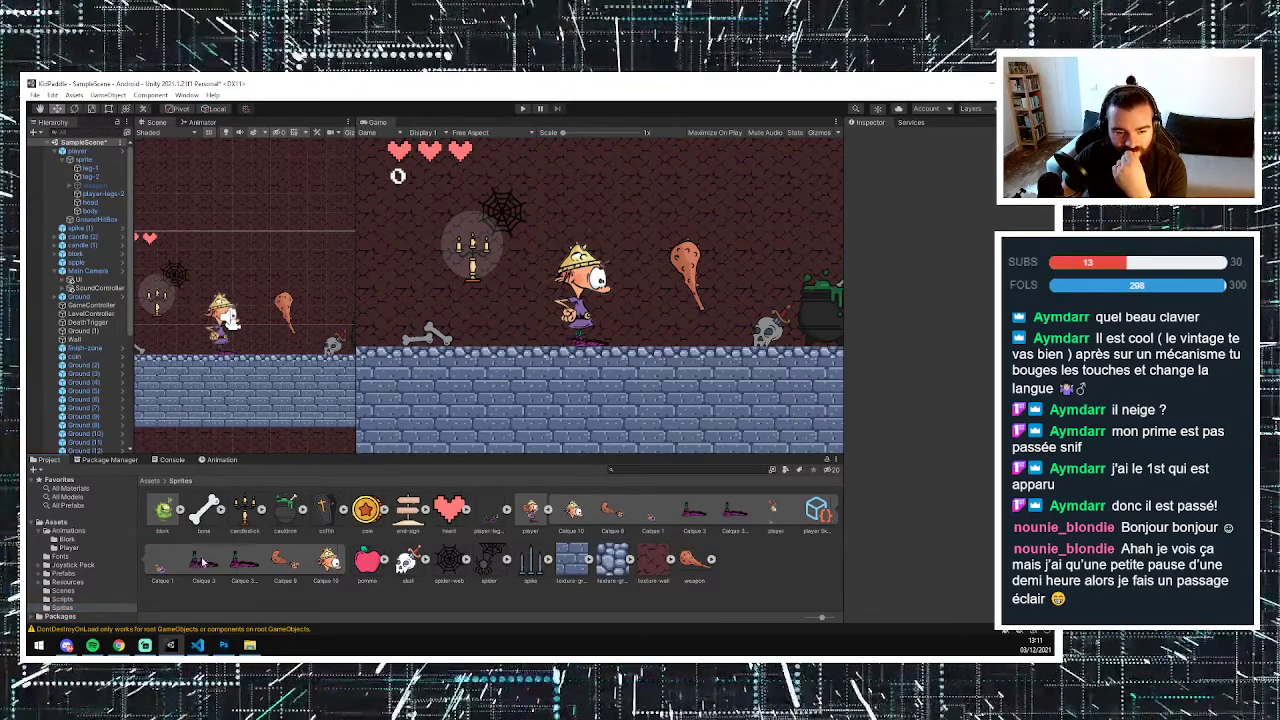
- Switch to Photoshop and open player.psb from the KidPaddle folder
left_click(221, 644)
left_click(53, 83)
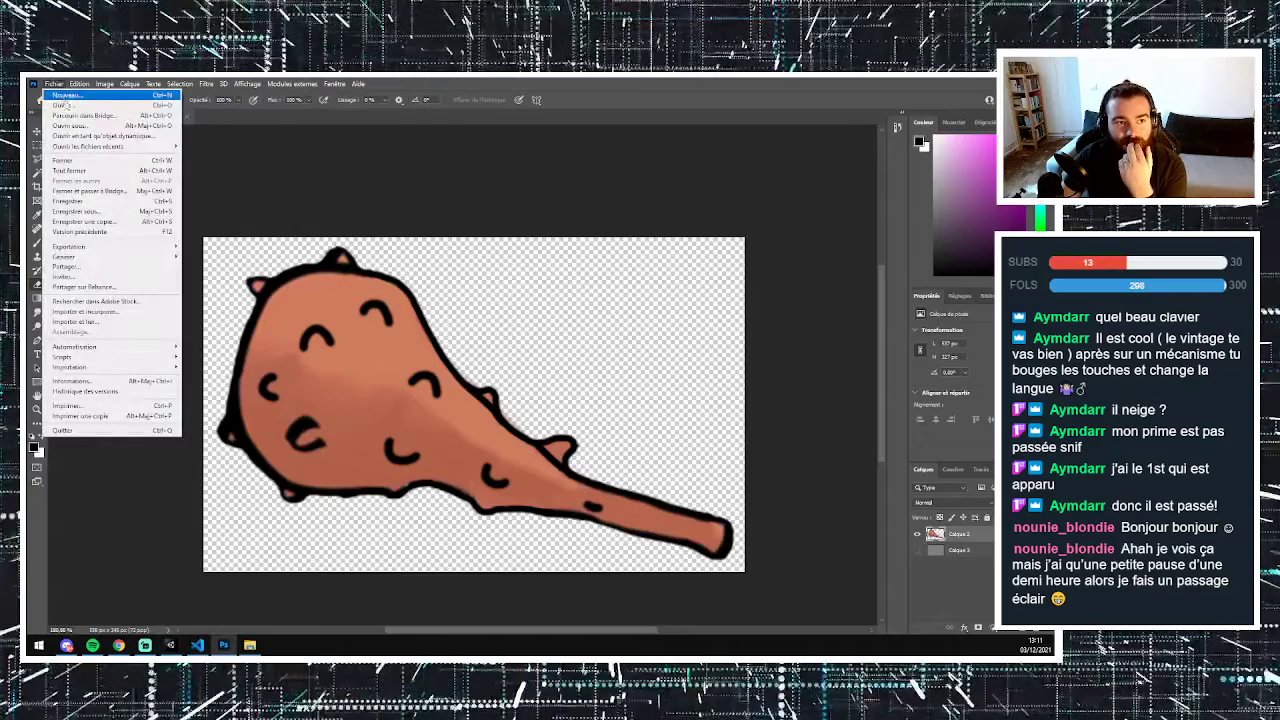
left_click(85, 107)
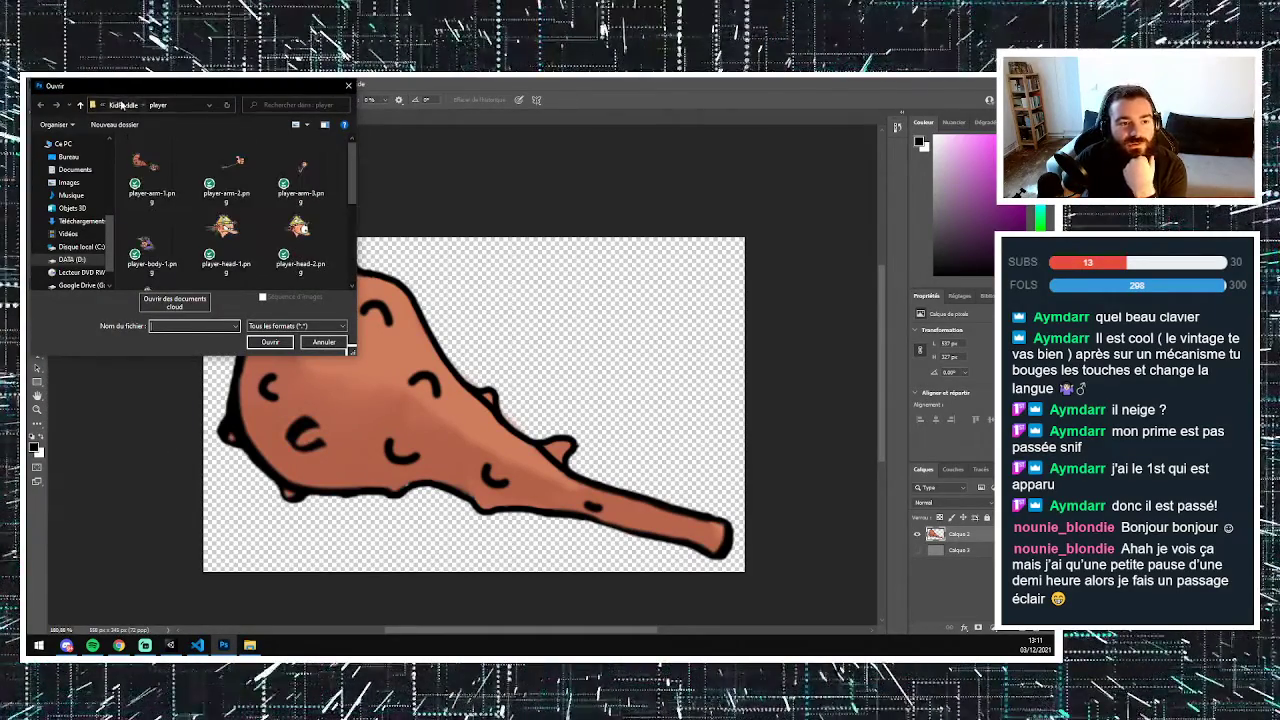
left_click(122, 104)
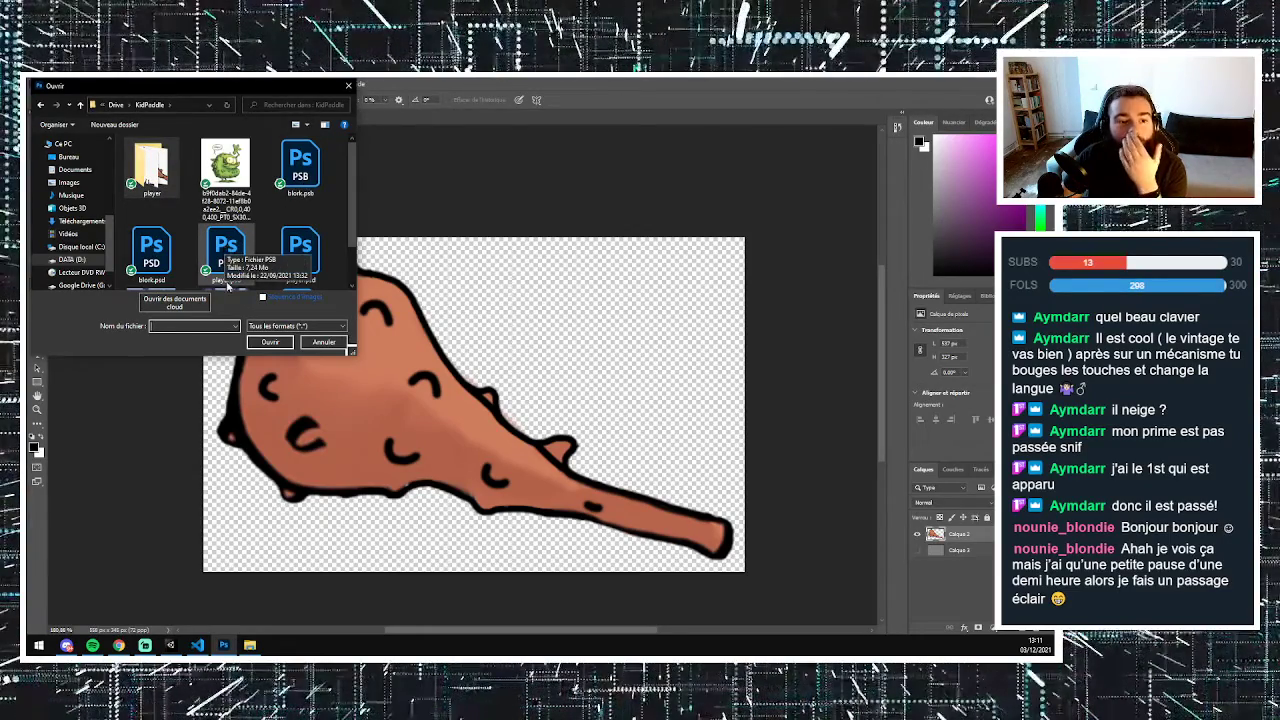
scroll(224, 240, "down", 1)
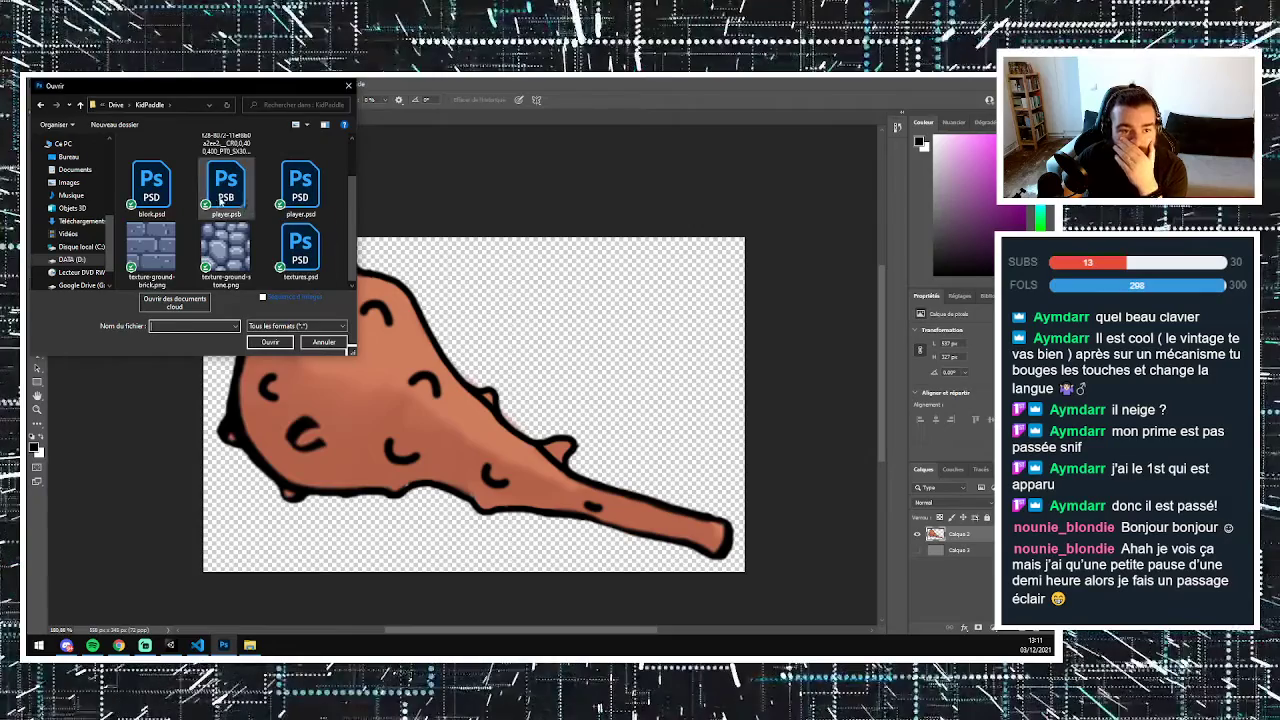
left_click(222, 198)
left_click(270, 342)
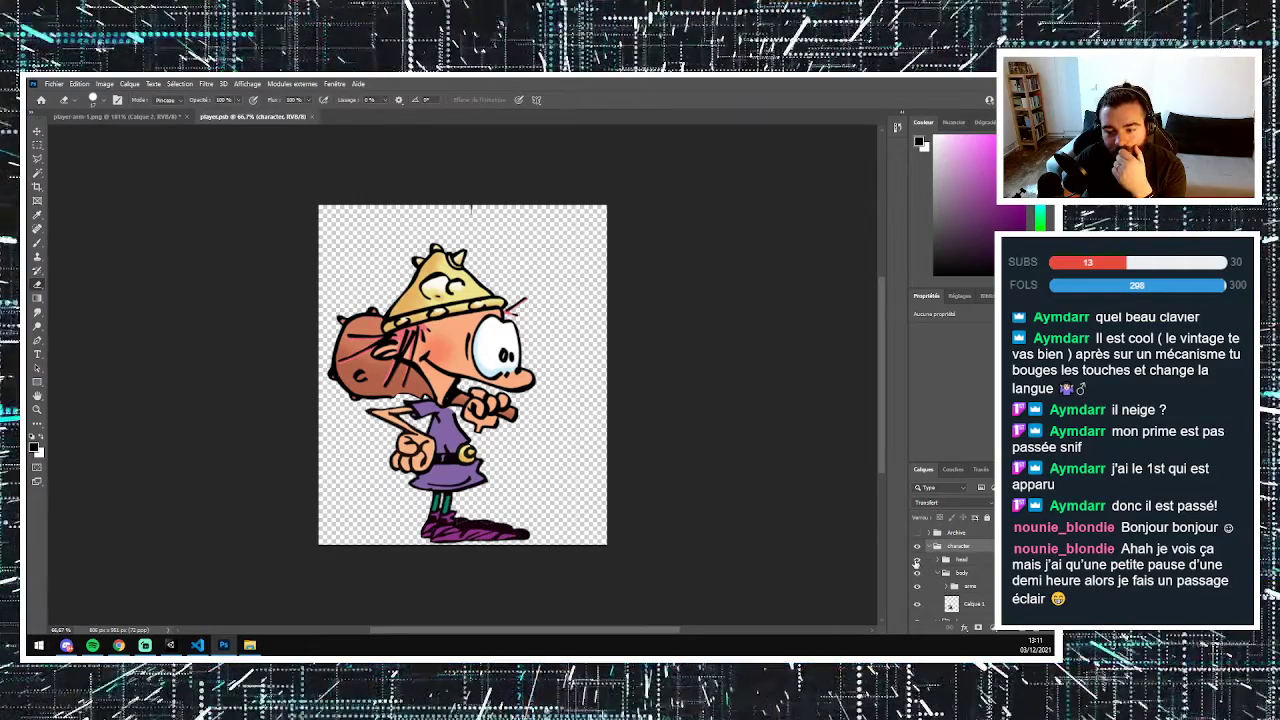
- Hide the head group and the body's Calque 1 layer, expand the arms group and select the Calque 9 layer
left_click(916, 562)
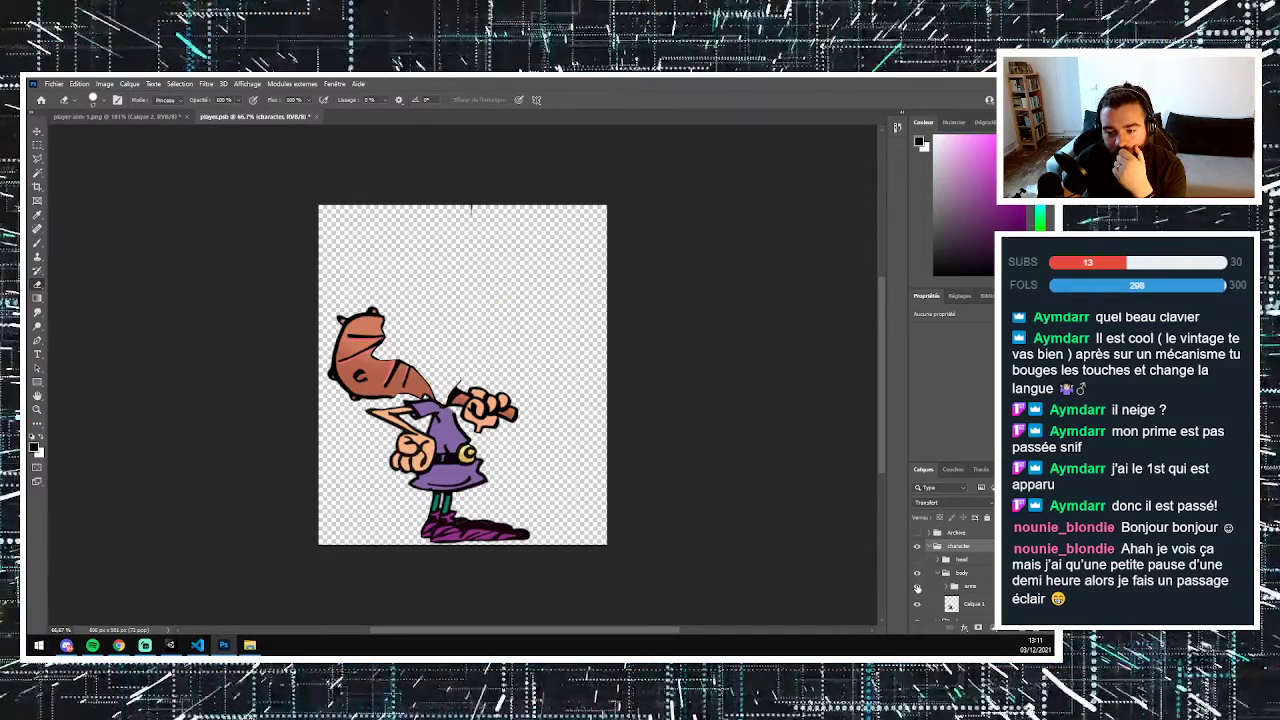
scroll(918, 600, "down", 1)
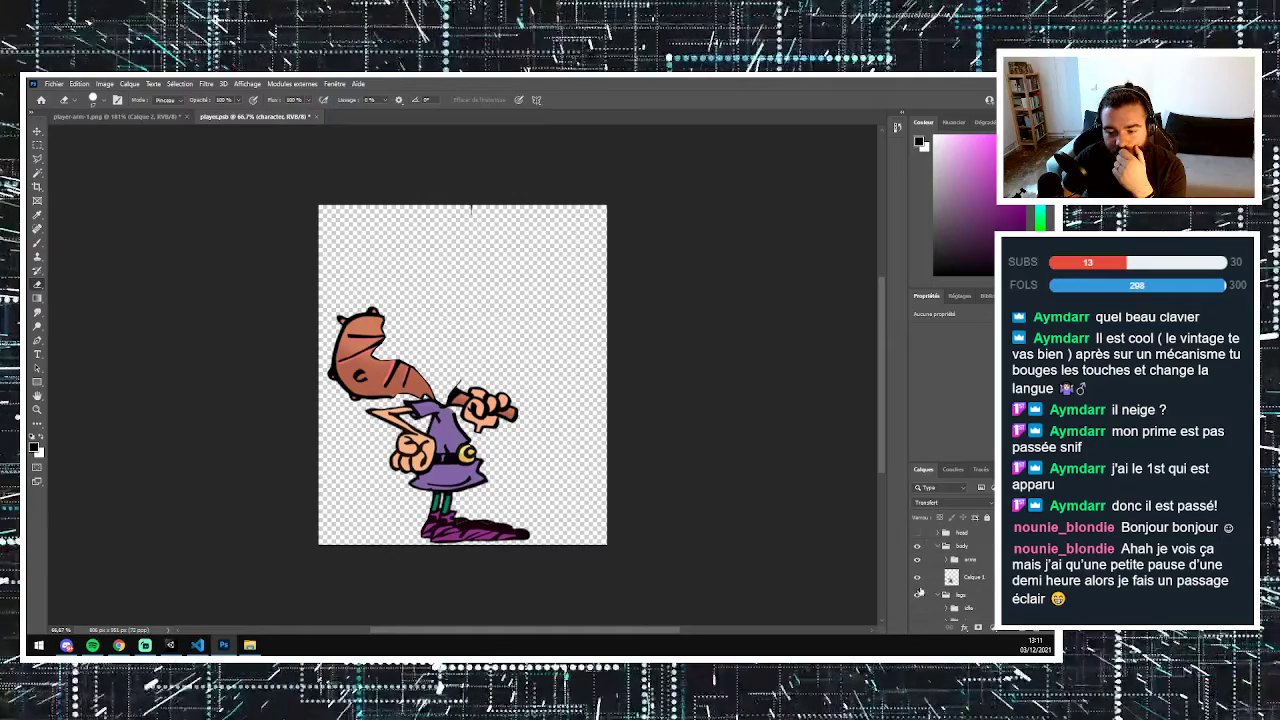
left_click(917, 578)
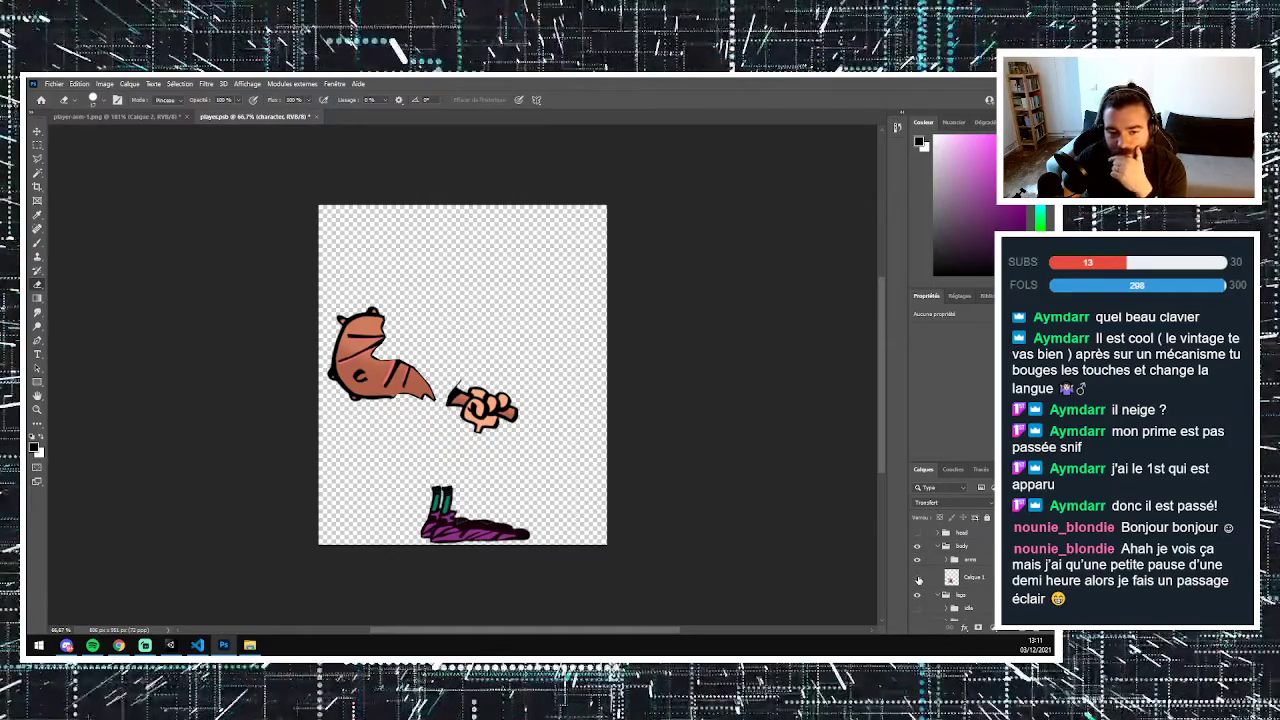
left_click(947, 561)
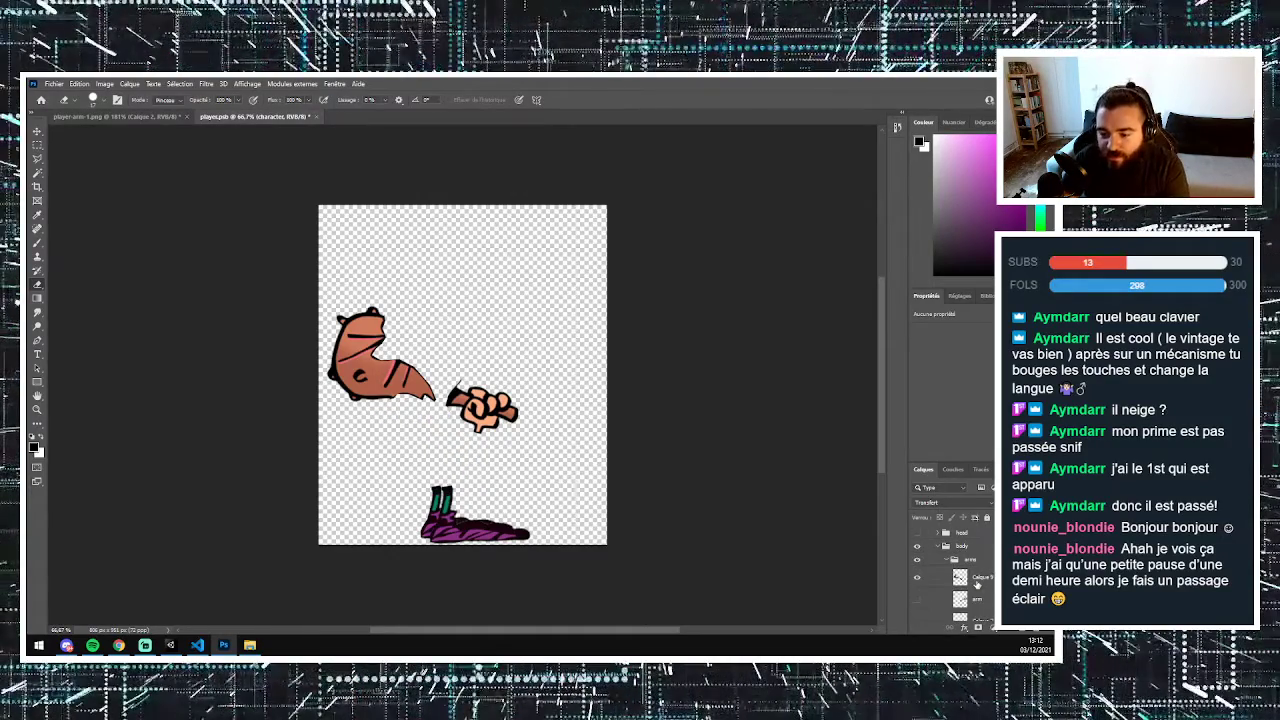
left_click(978, 585)
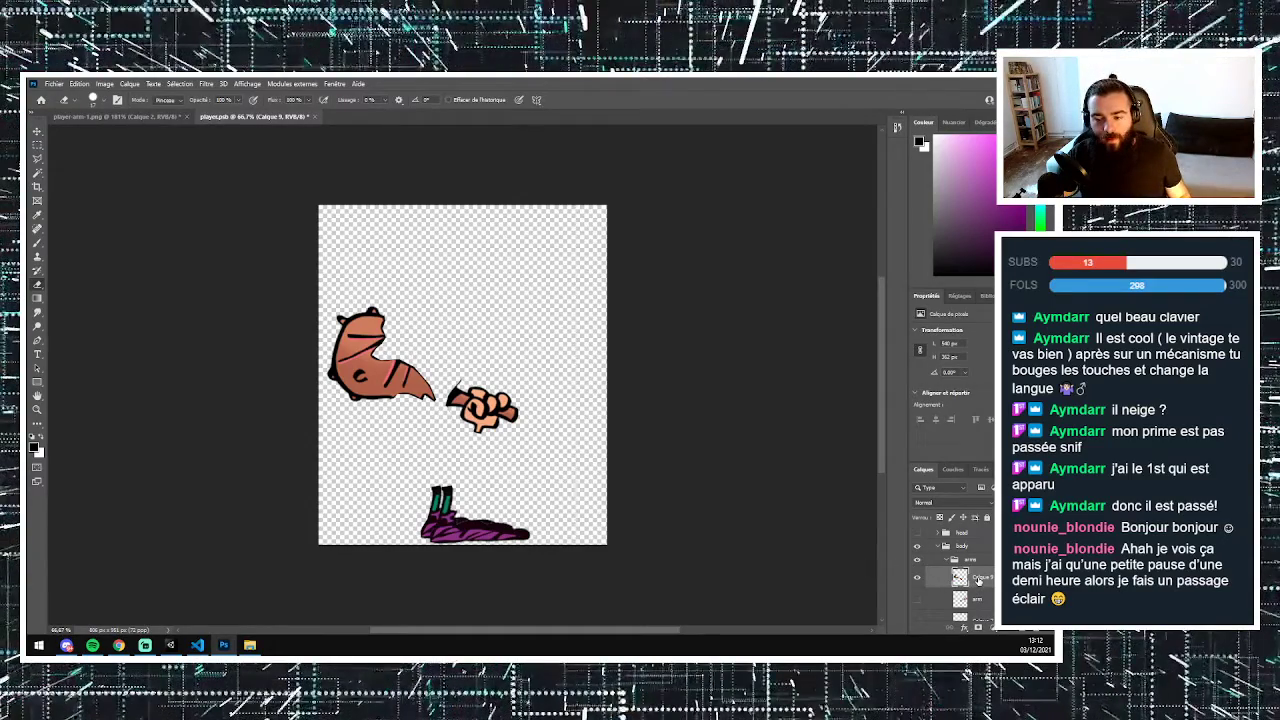
- Copy the club from player-arm-1.png into player.psb, align it over the old club and place its layer beneath Calque 9
left_click(110, 116)
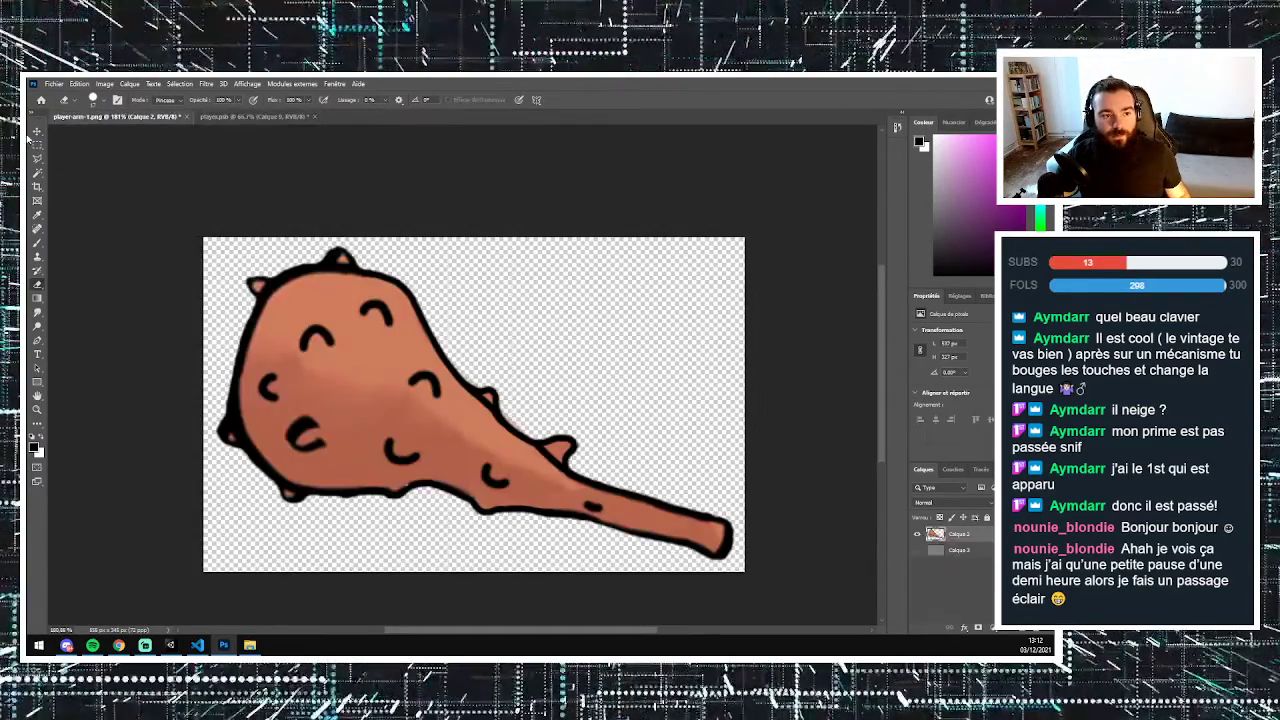
key("v")
left_click(224, 117)
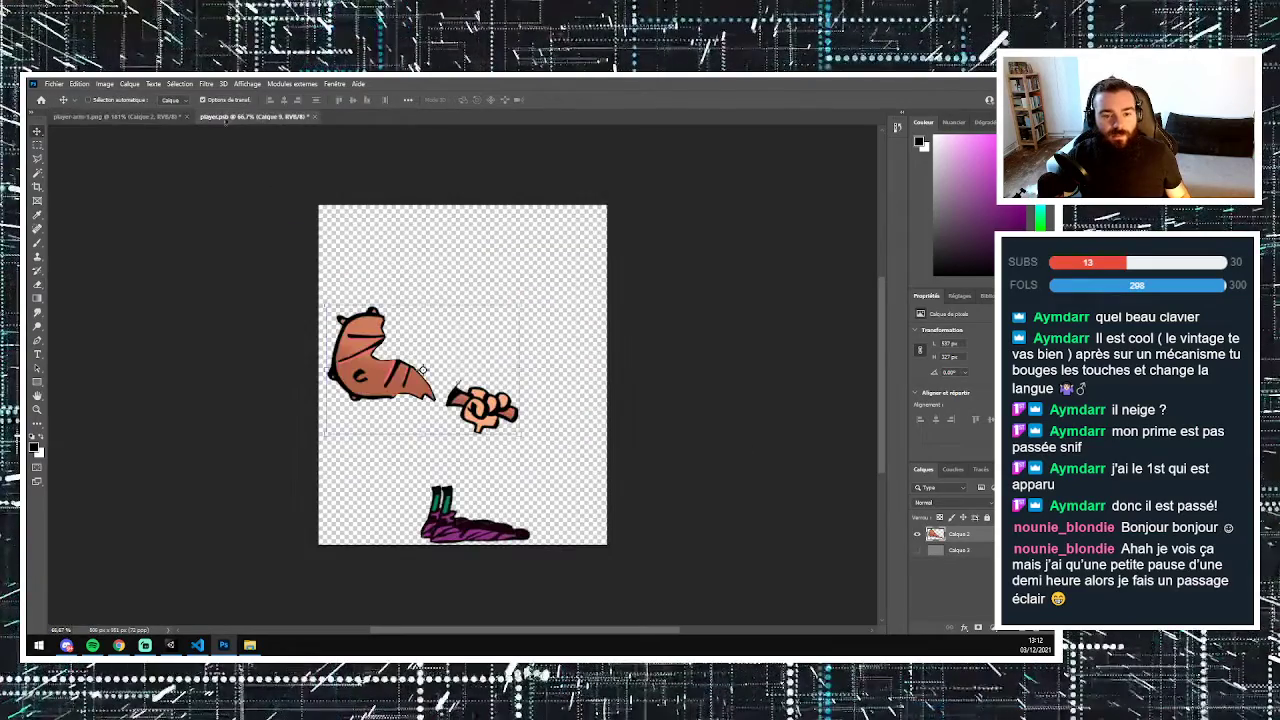
key("ctrl+v")
left_click_drag(505, 332, 457, 341)
key("ctrl+bracketleft")
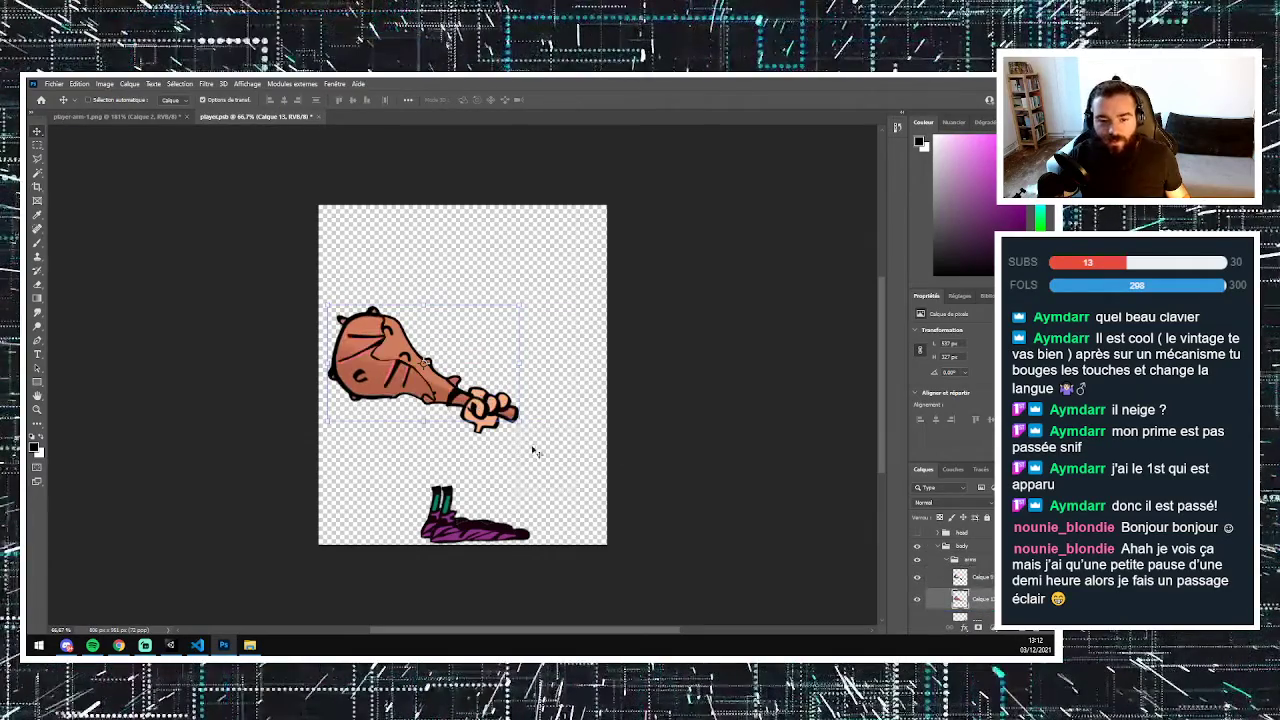
- Hide the new club layer and erase the old club's handle remnants on both sides of the fist on Calque 9
left_click(986, 579)
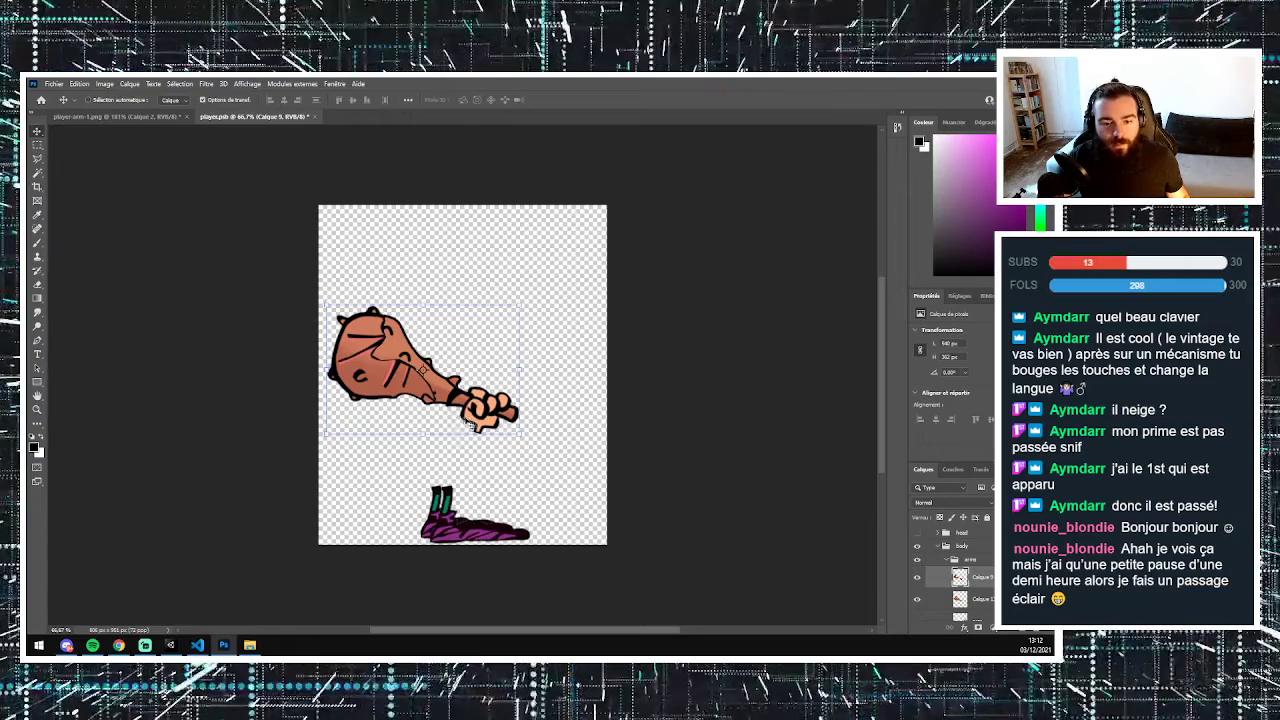
left_click(918, 599)
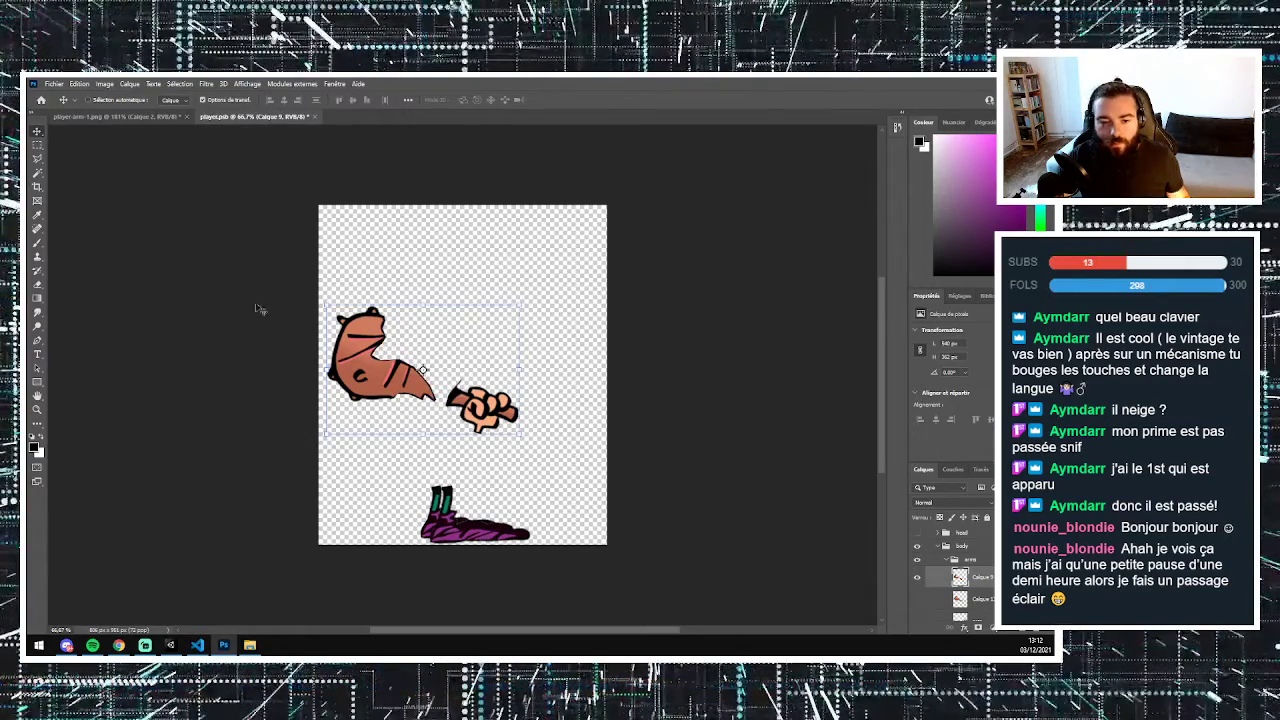
left_click(38, 285)
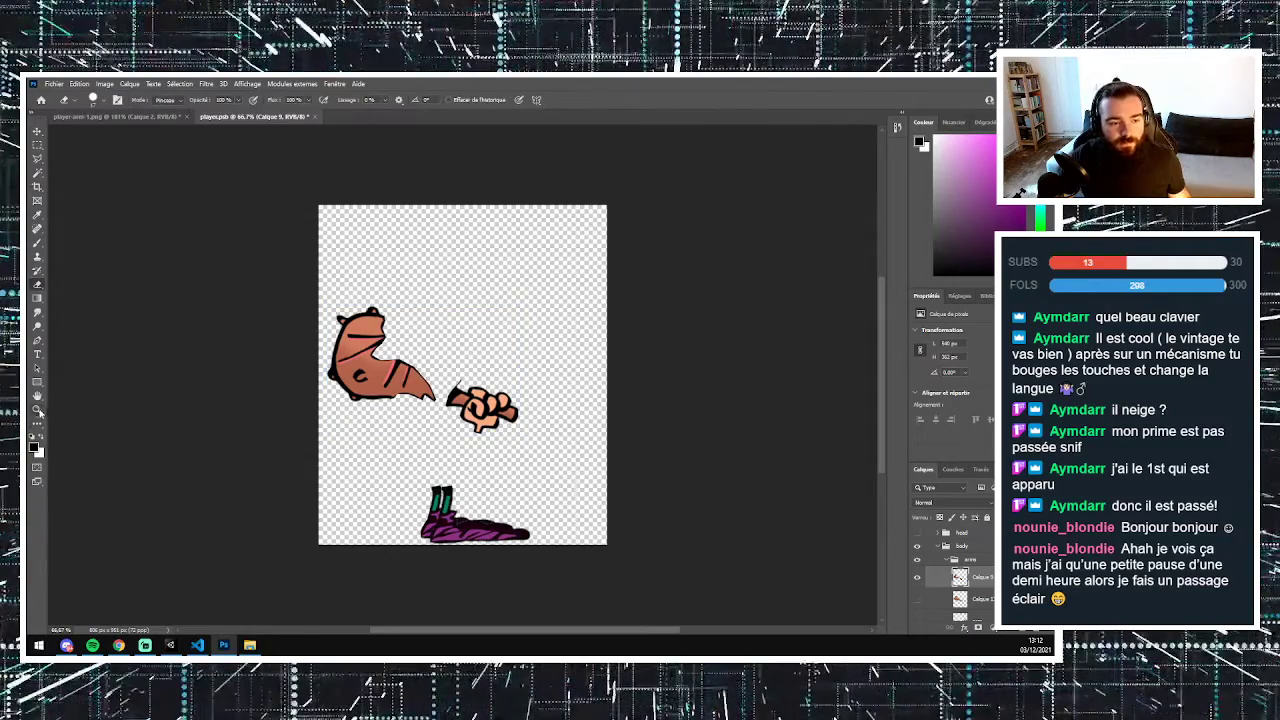
scroll(488, 421, "up", 5, "alt")
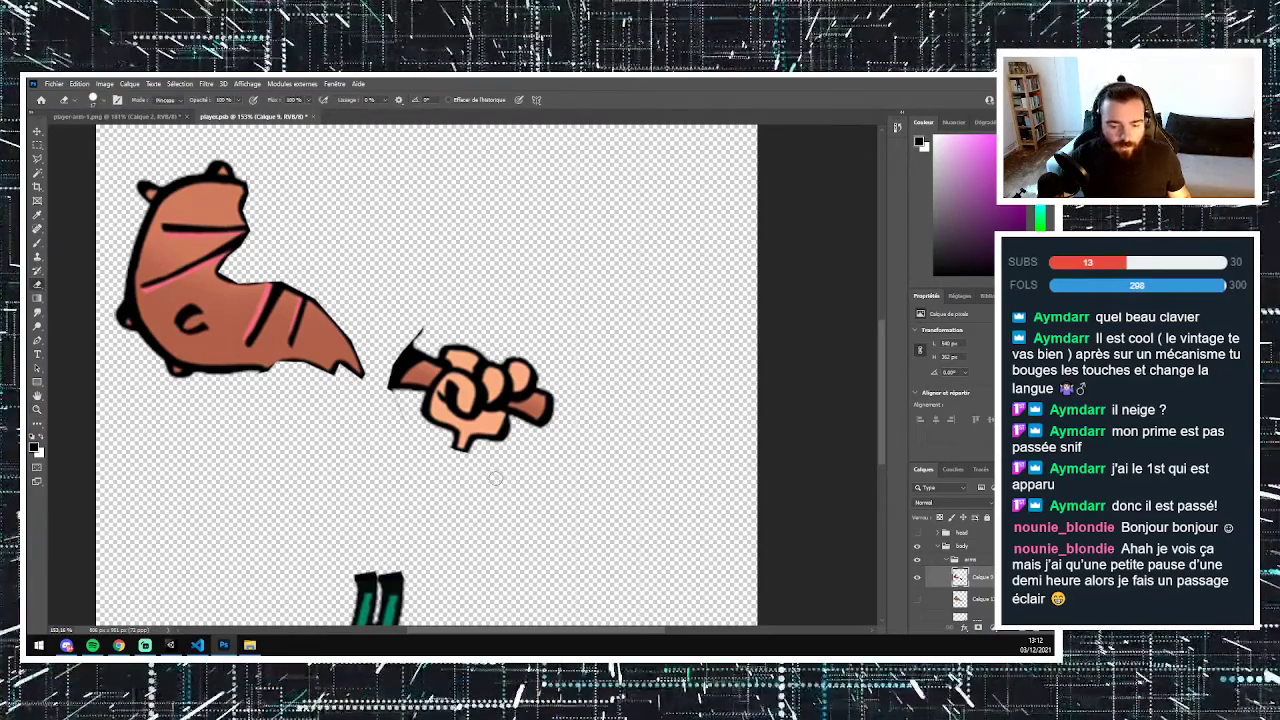
mouse_move(520, 426)
left_mouse_down()
mouse_move(542, 412)
mouse_move(548, 423)
mouse_move(554, 396)
left_mouse_up()
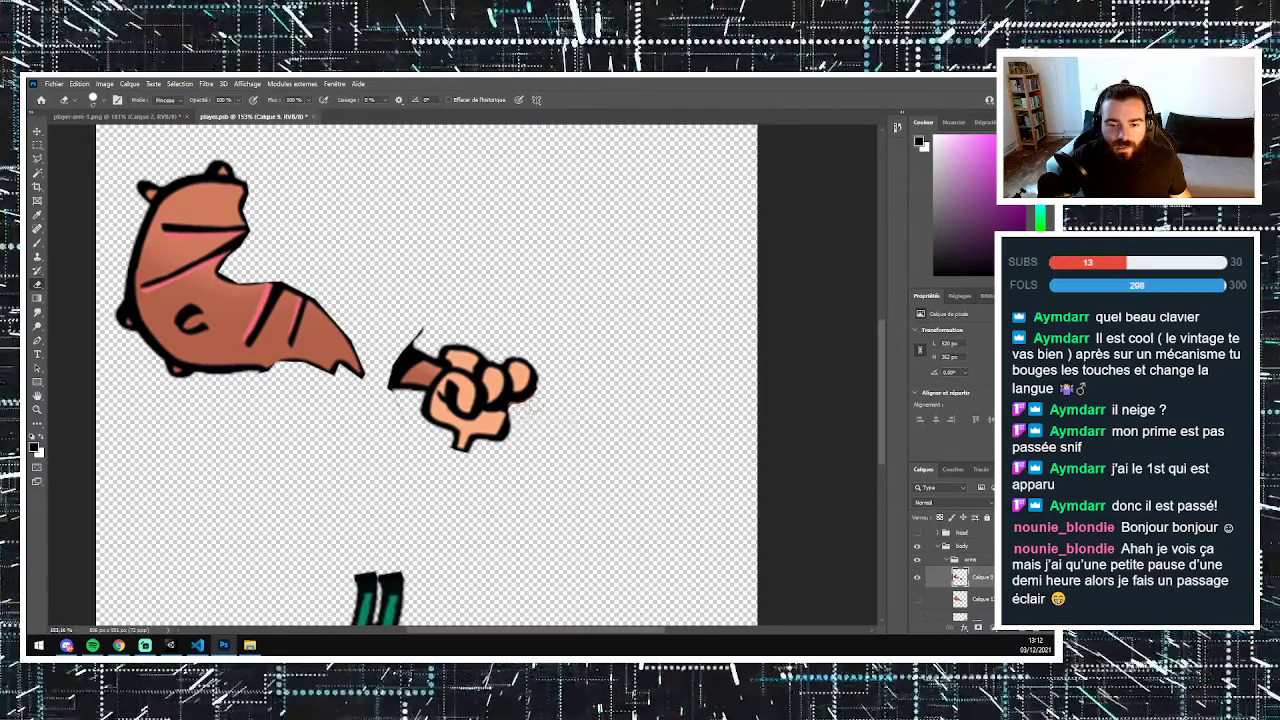
mouse_move(418, 330)
left_mouse_down()
mouse_move(410, 348)
mouse_move(424, 354)
left_mouse_up()
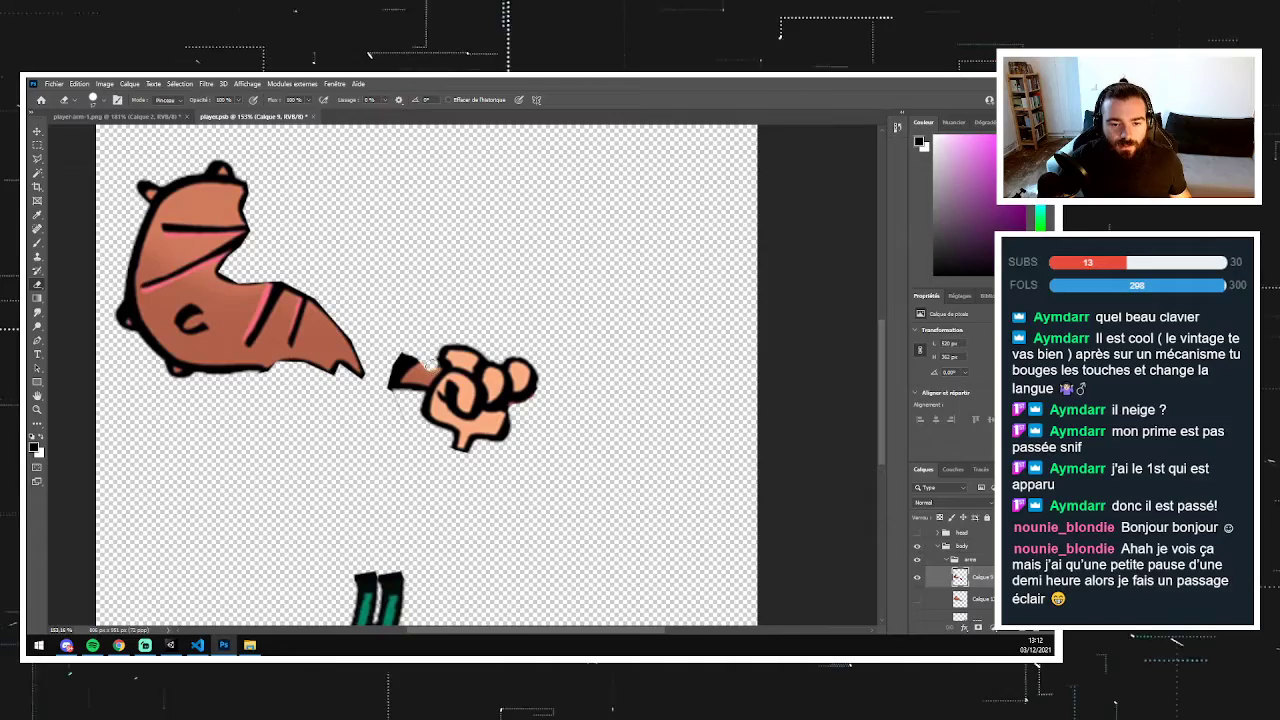
mouse_move(428, 370)
left_mouse_down()
mouse_move(410, 395)
mouse_move(390, 383)
mouse_move(412, 356)
mouse_move(428, 366)
mouse_move(414, 366)
mouse_move(400, 420)
left_mouse_up()
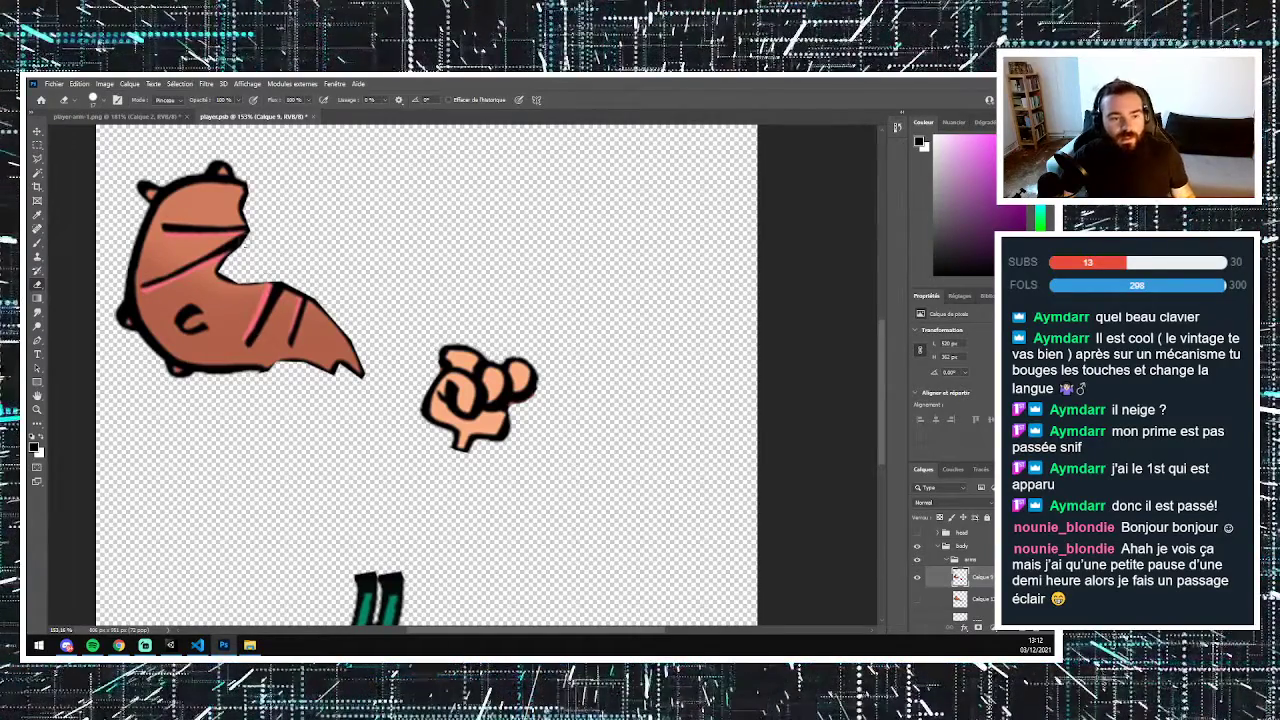
- Lasso the remaining old club head on Calque 9, delete it and clear the selection
mouse_move(240, 236)
left_mouse_down()
mouse_move(242, 224)
mouse_move(236, 254)
left_mouse_up()
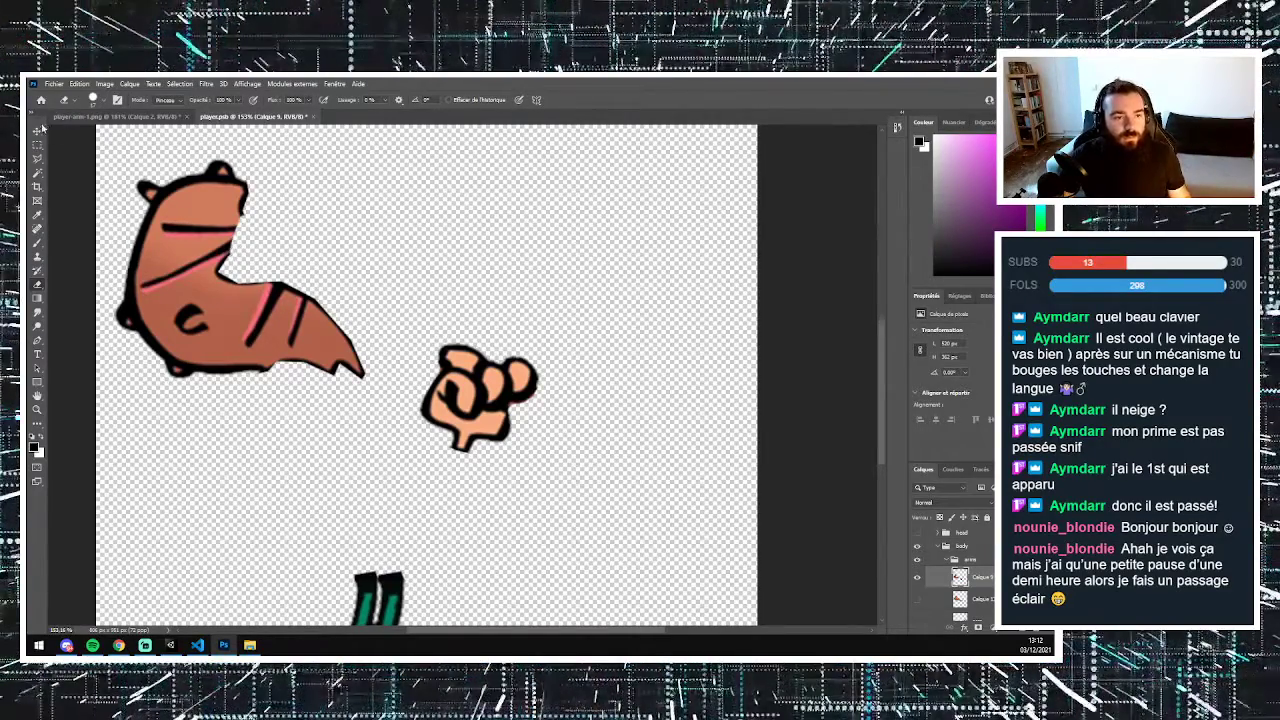
mouse_move(222, 148)
left_mouse_down()
mouse_move(131, 162)
mouse_move(105, 260)
mouse_move(121, 366)
mouse_move(230, 422)
mouse_move(376, 395)
mouse_move(393, 338)
mouse_move(366, 286)
mouse_move(287, 236)
mouse_move(261, 157)
mouse_move(209, 149)
left_mouse_up()
key("Delete")
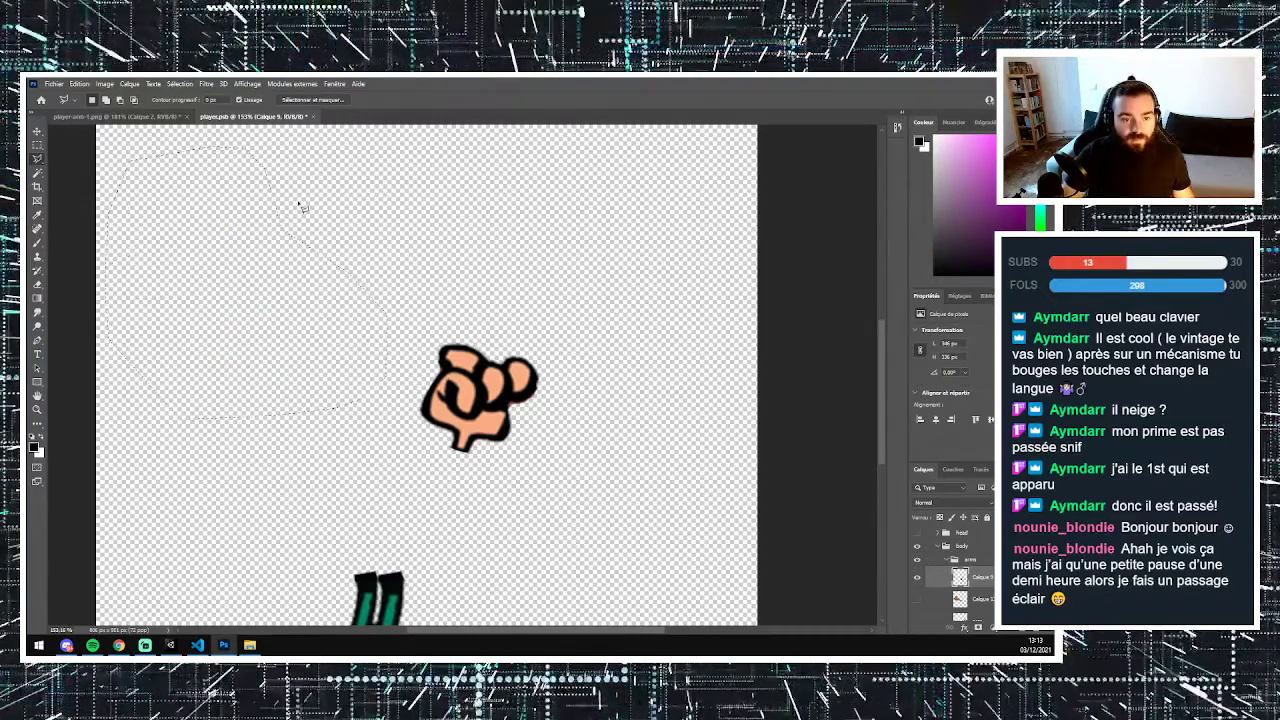
key("ctrl+d")
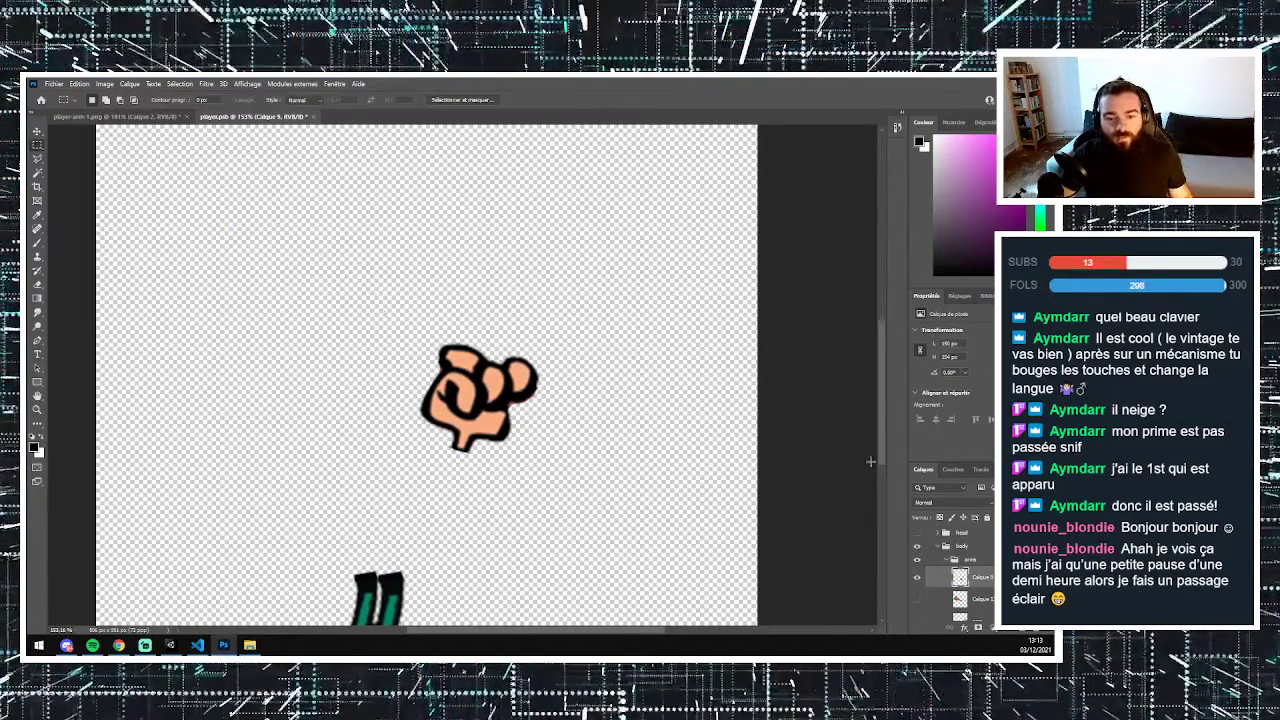
- Show the new club layer again and merge it with the Calque 9 fist layer
left_click(917, 601)
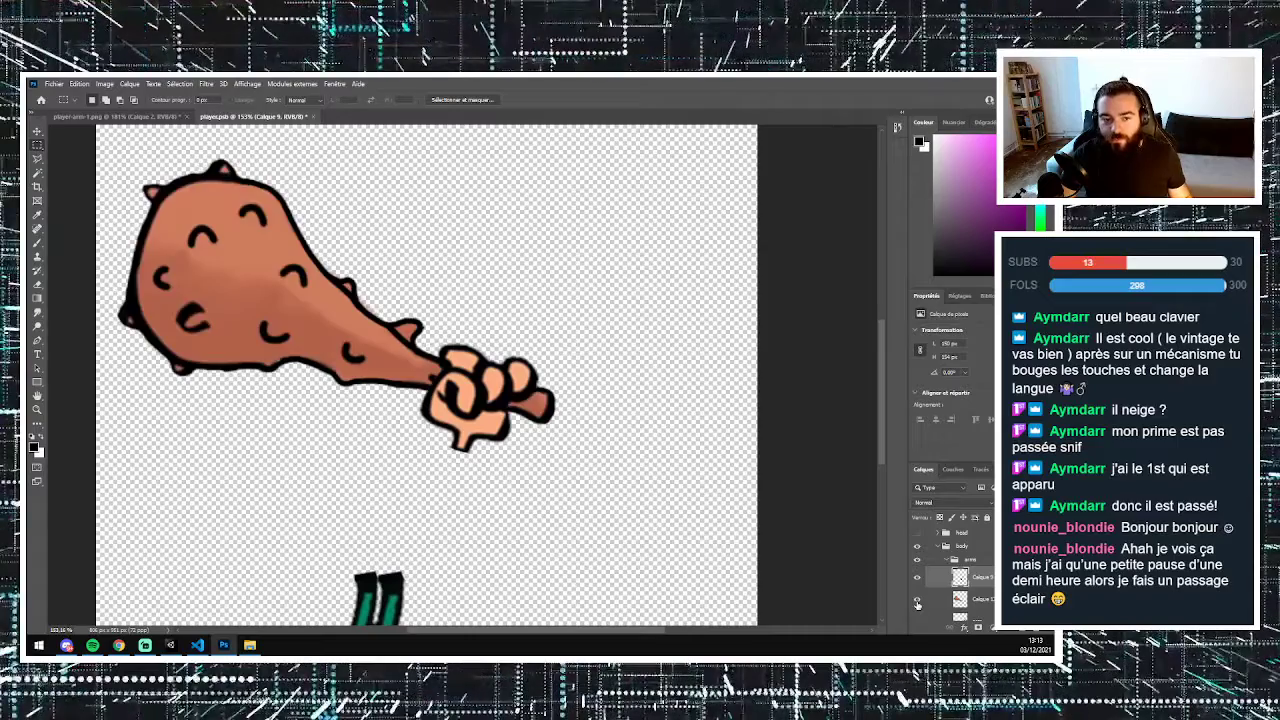
right_click(958, 598)
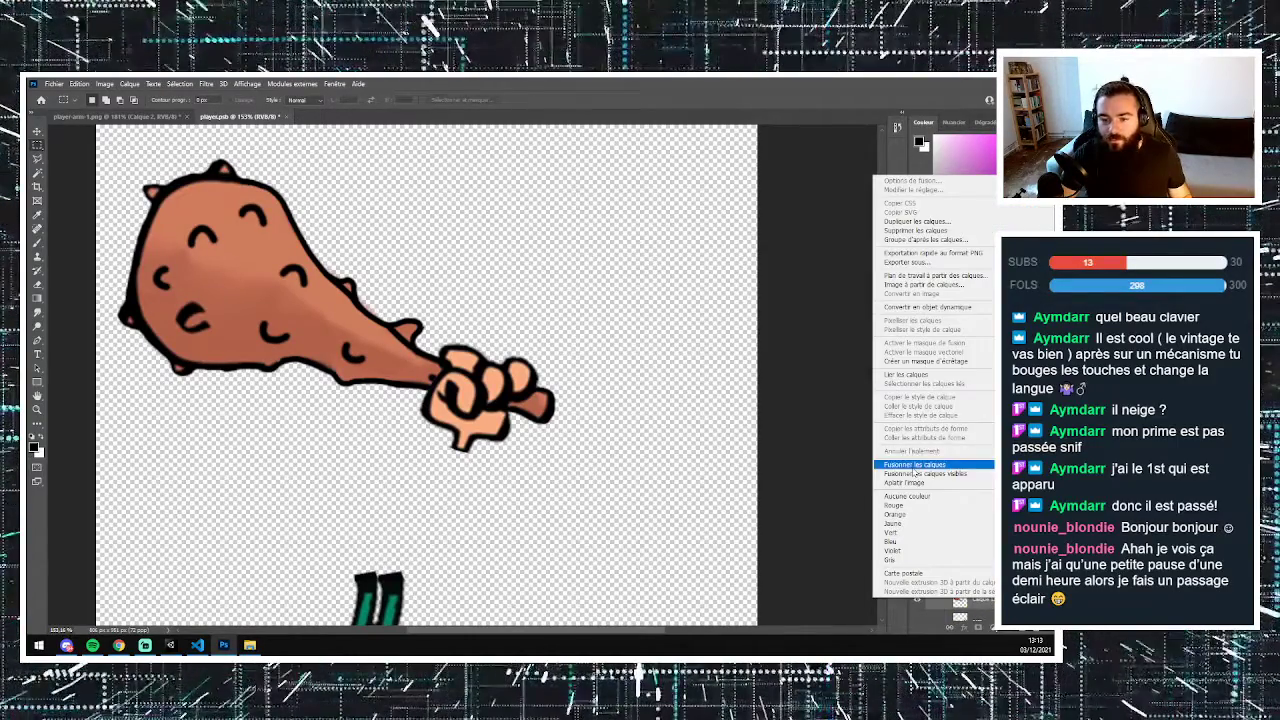
left_click(916, 465)
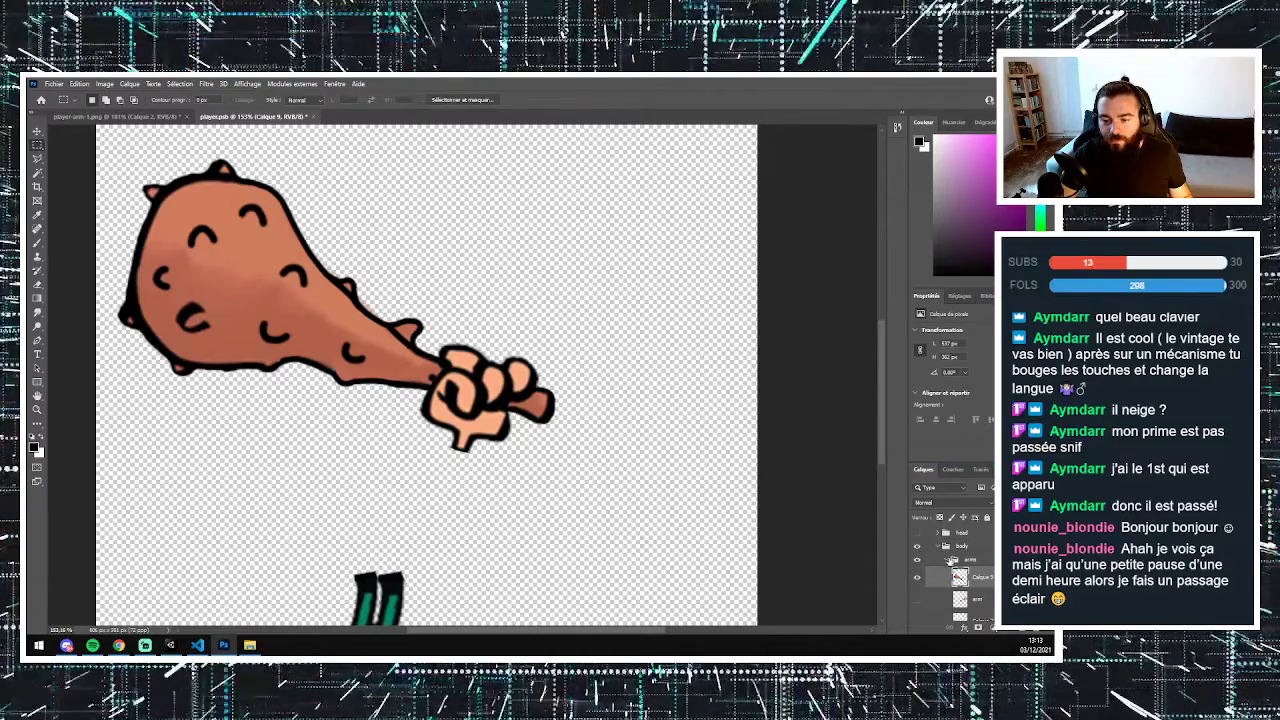
- Collapse the arms group and make the body's Calque 1 layer and the head group visible again
left_click(952, 561)
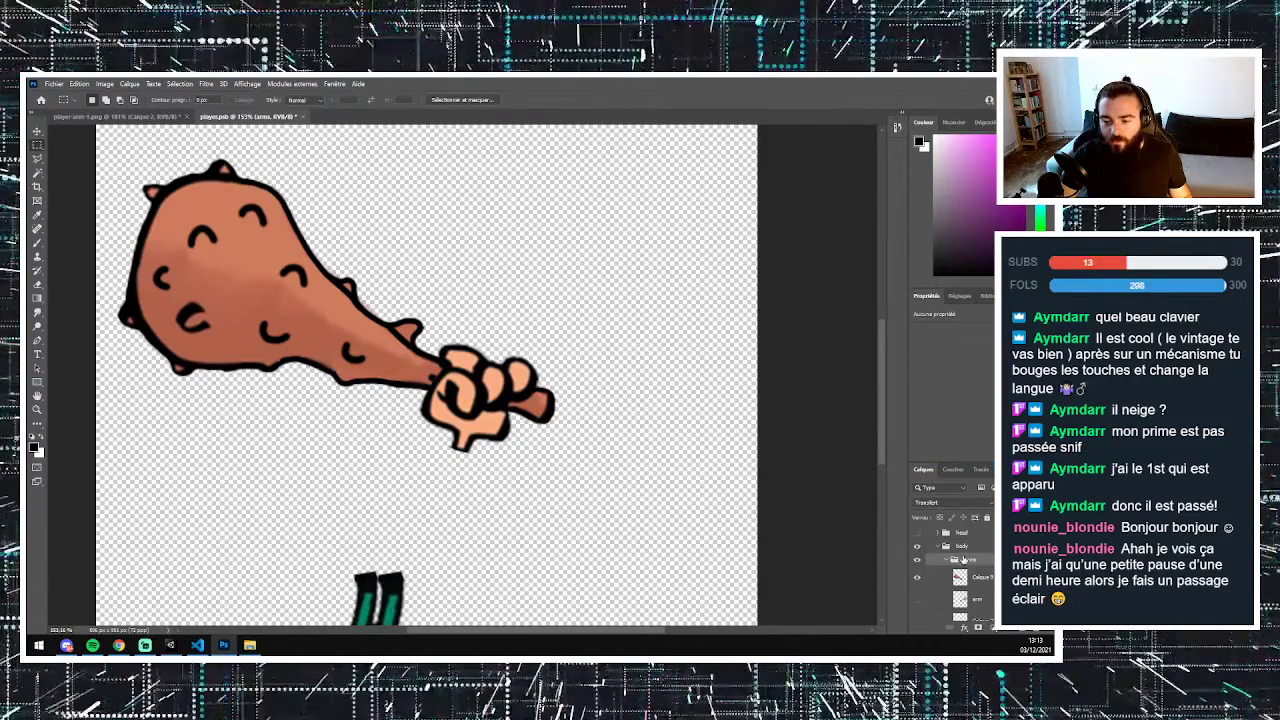
left_click(945, 562)
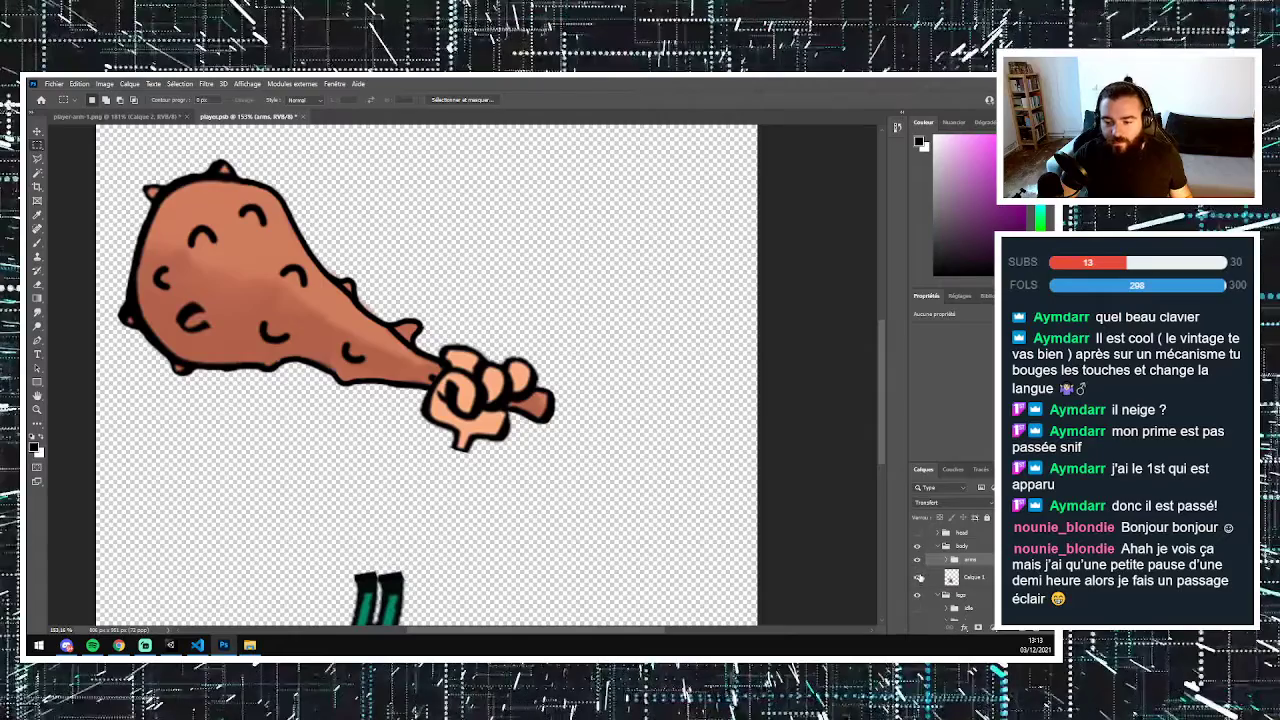
left_click(919, 578)
left_click(917, 533)
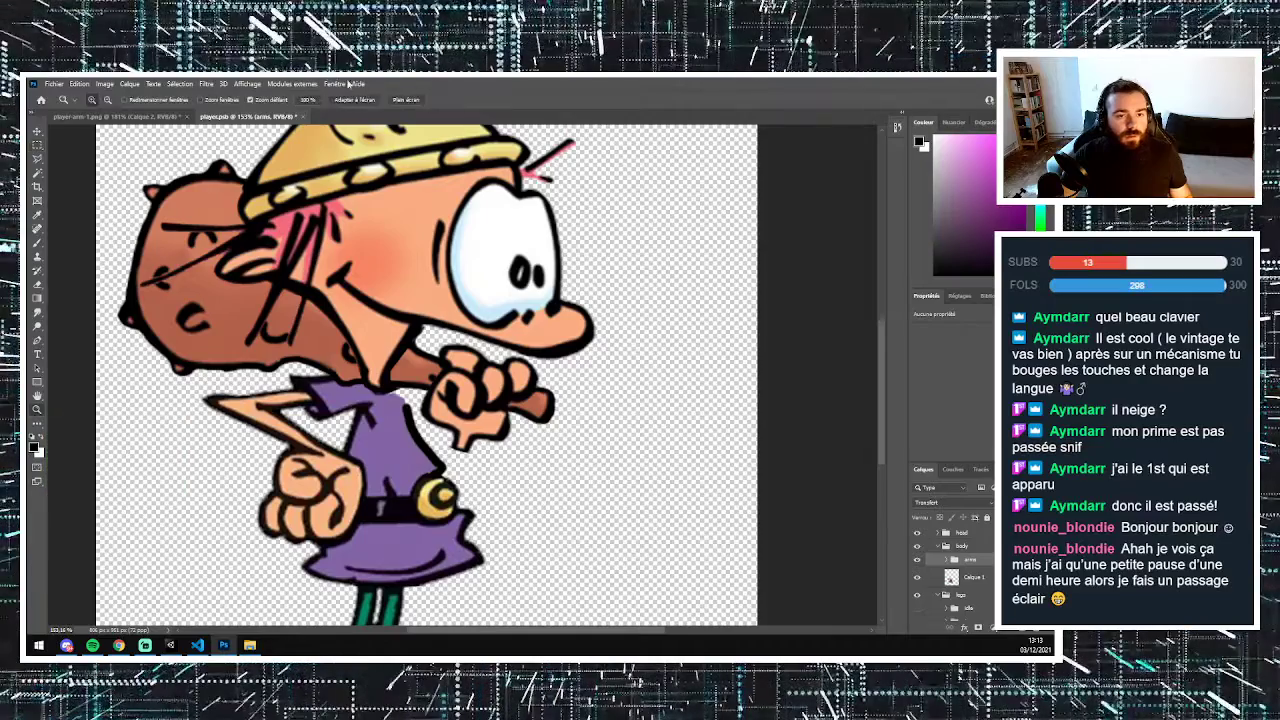
- Erase the stray black mark above the hat on the body's Calque 1 layer and save player.psb
left_click(366, 101)
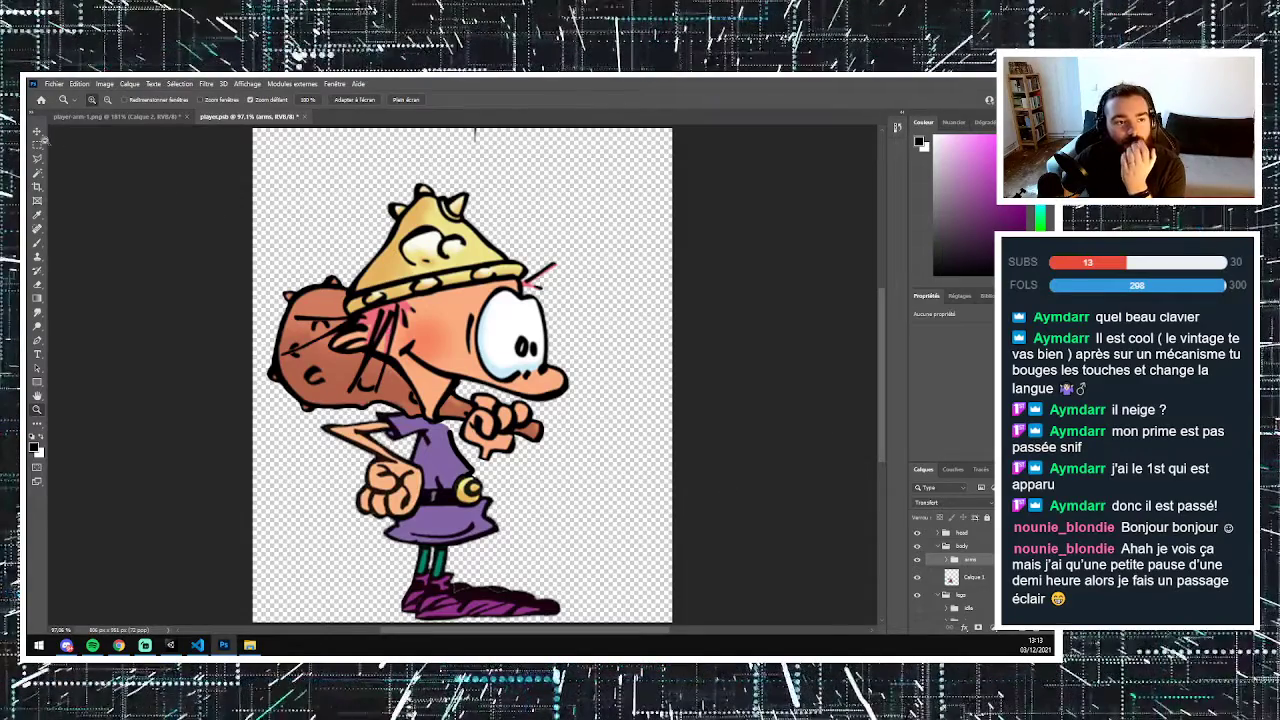
left_click(36, 133)
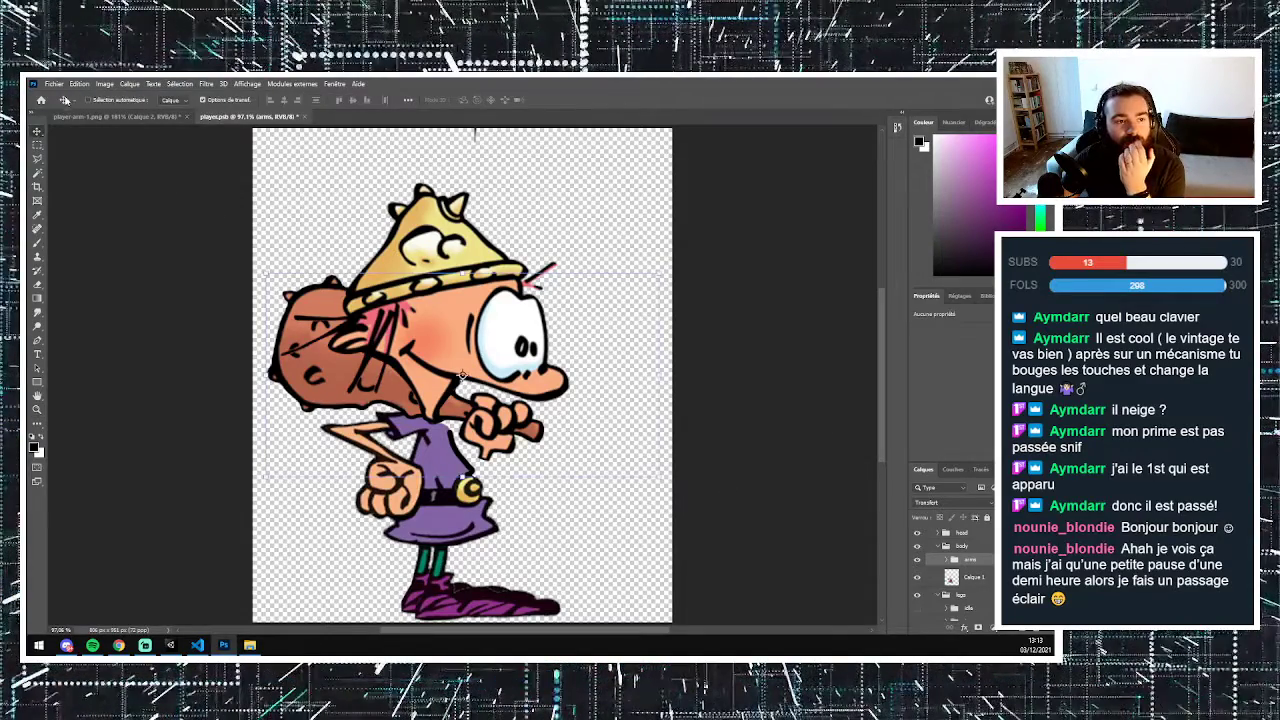
left_click(470, 139)
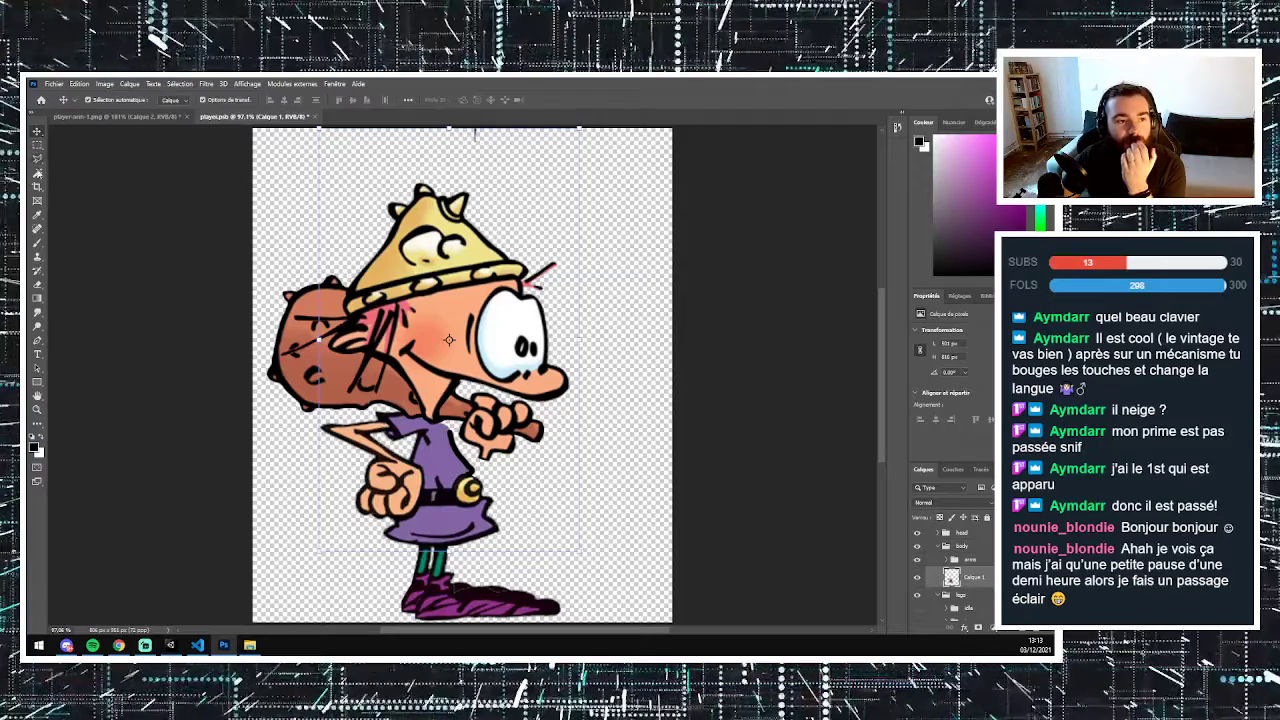
left_click(38, 286)
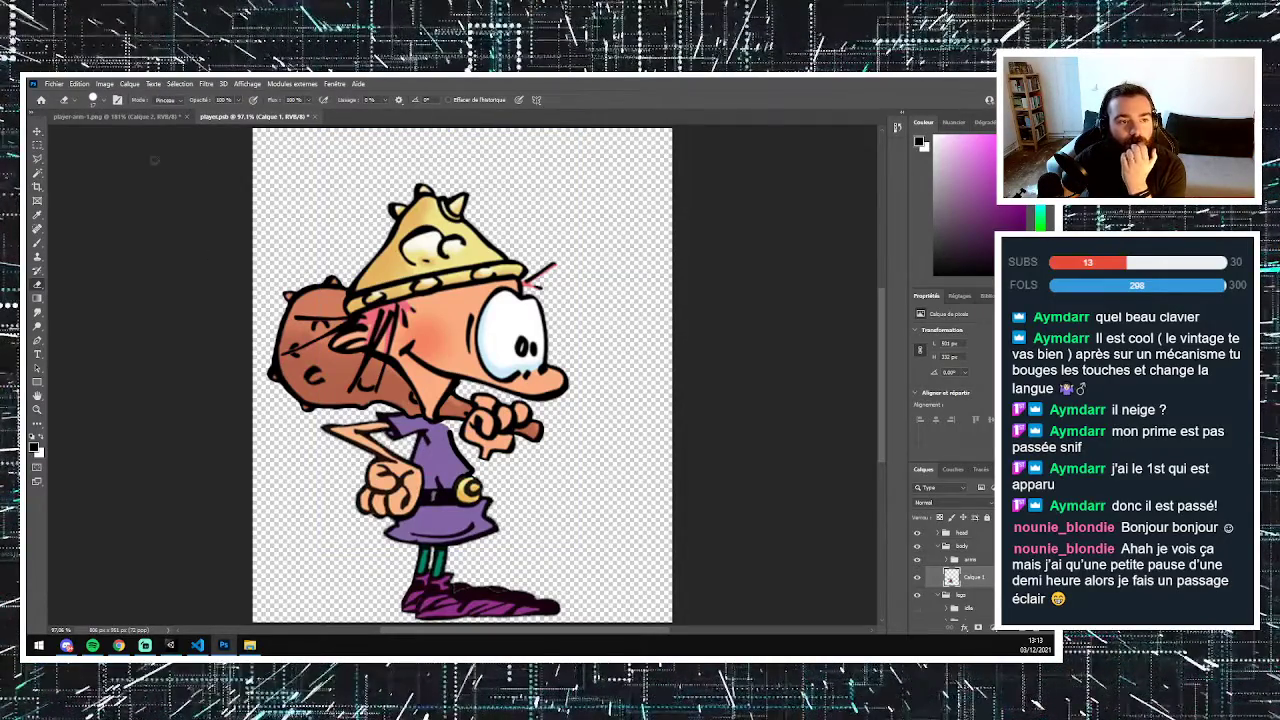
left_click(37, 134)
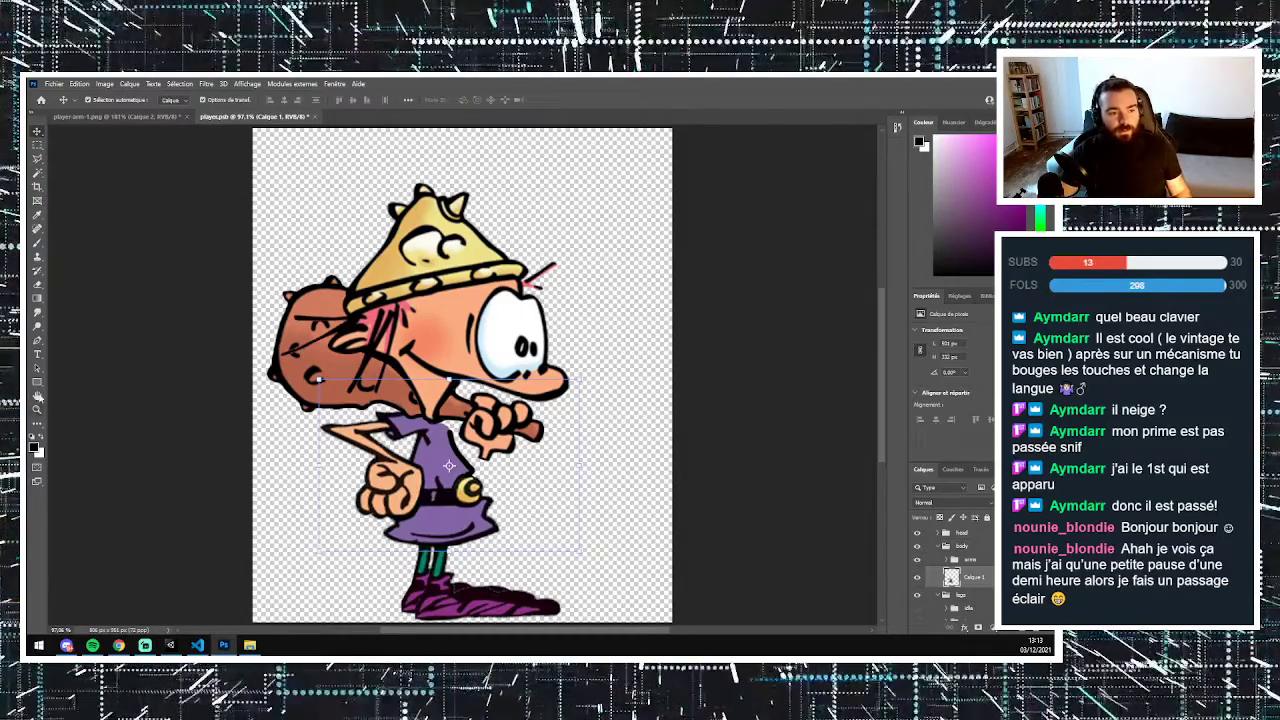
left_click(37, 147)
key("ctrl+s")
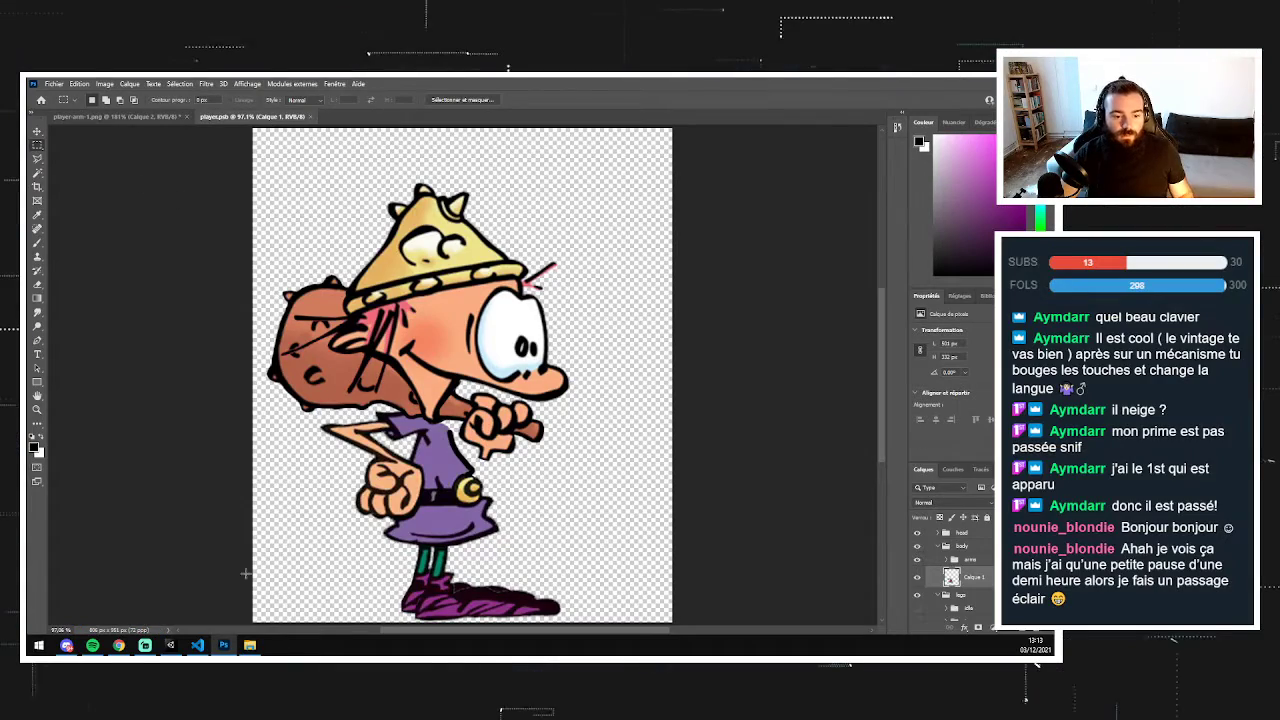
- Switch to Unity, select the player sprite in the Sprites folder and check its source artwork in Photoshop
mouse_move(228, 648)
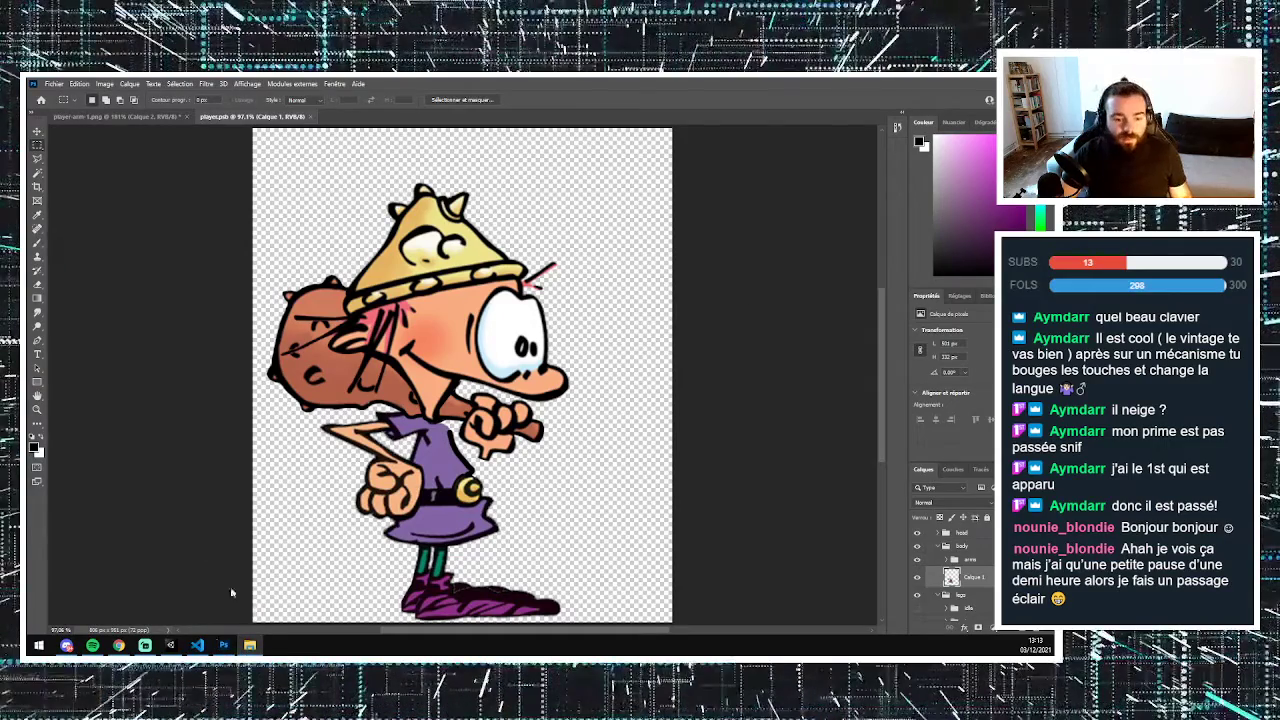
left_click(170, 646)
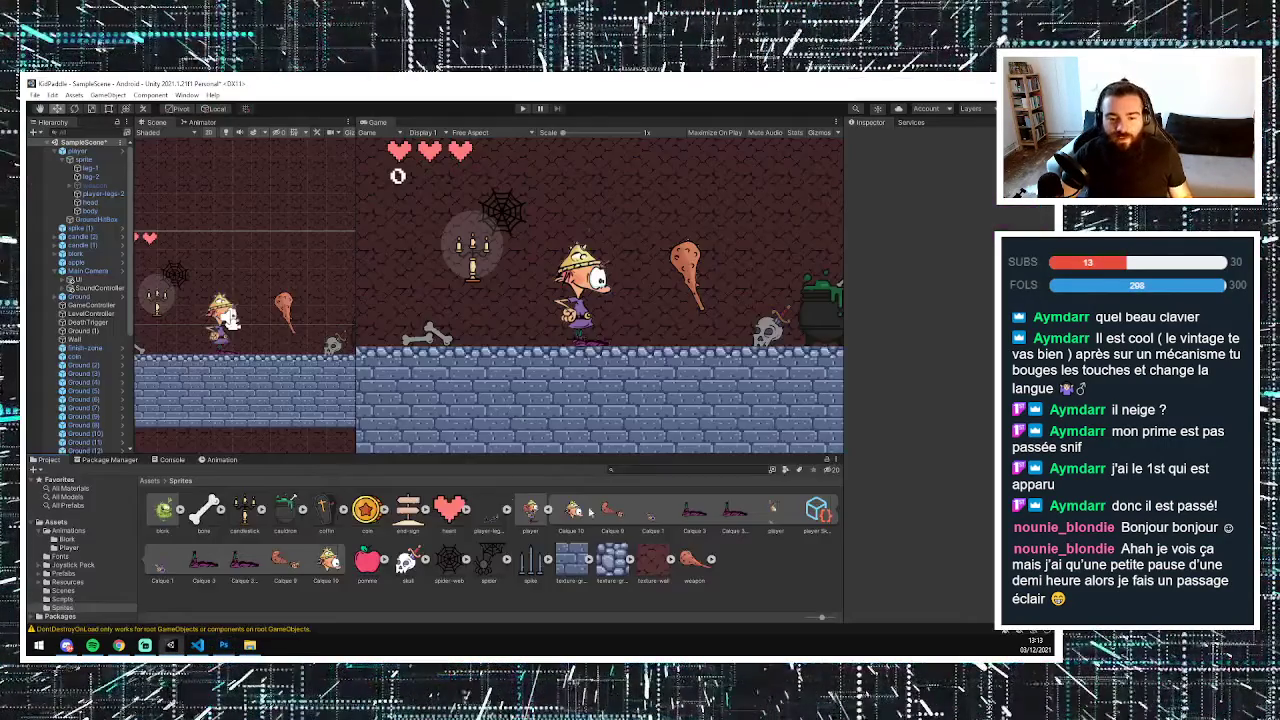
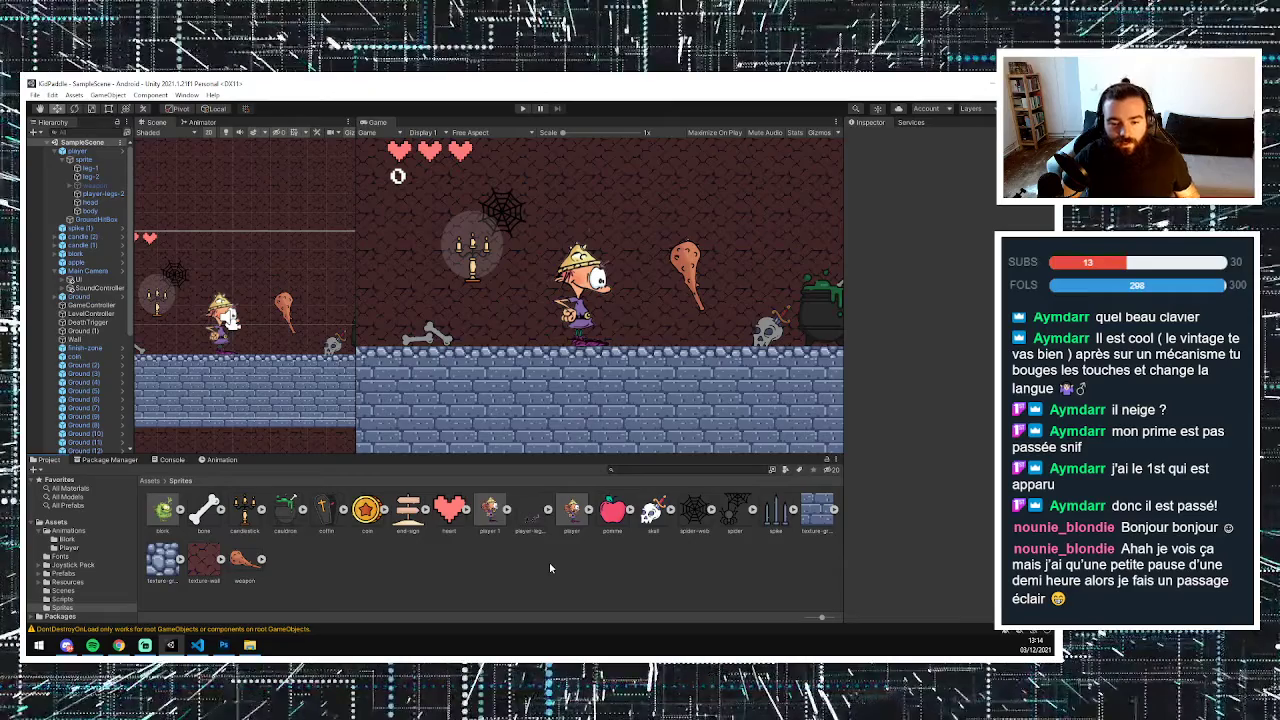
left_click(576, 515)
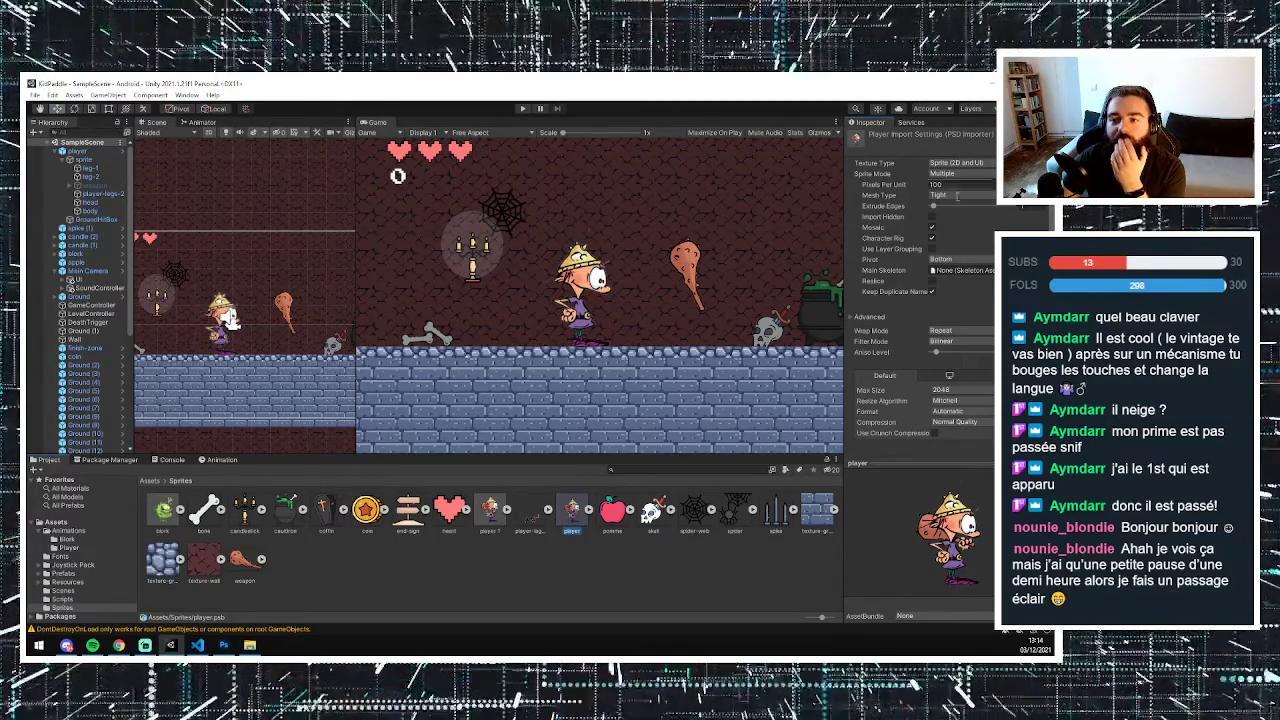
key("alt+Tab")
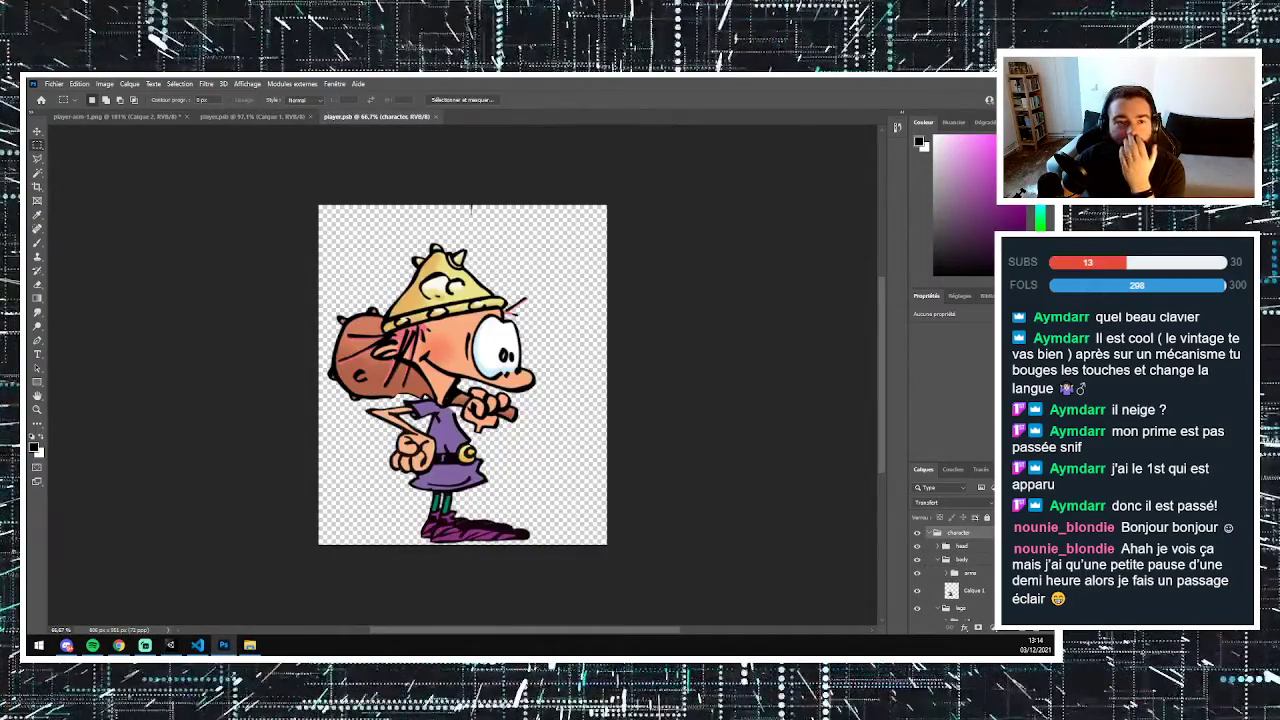
key("alt+Tab")
- Refresh the Unity project's assets from the player sprite in the Sprites folder
right_click(582, 513)
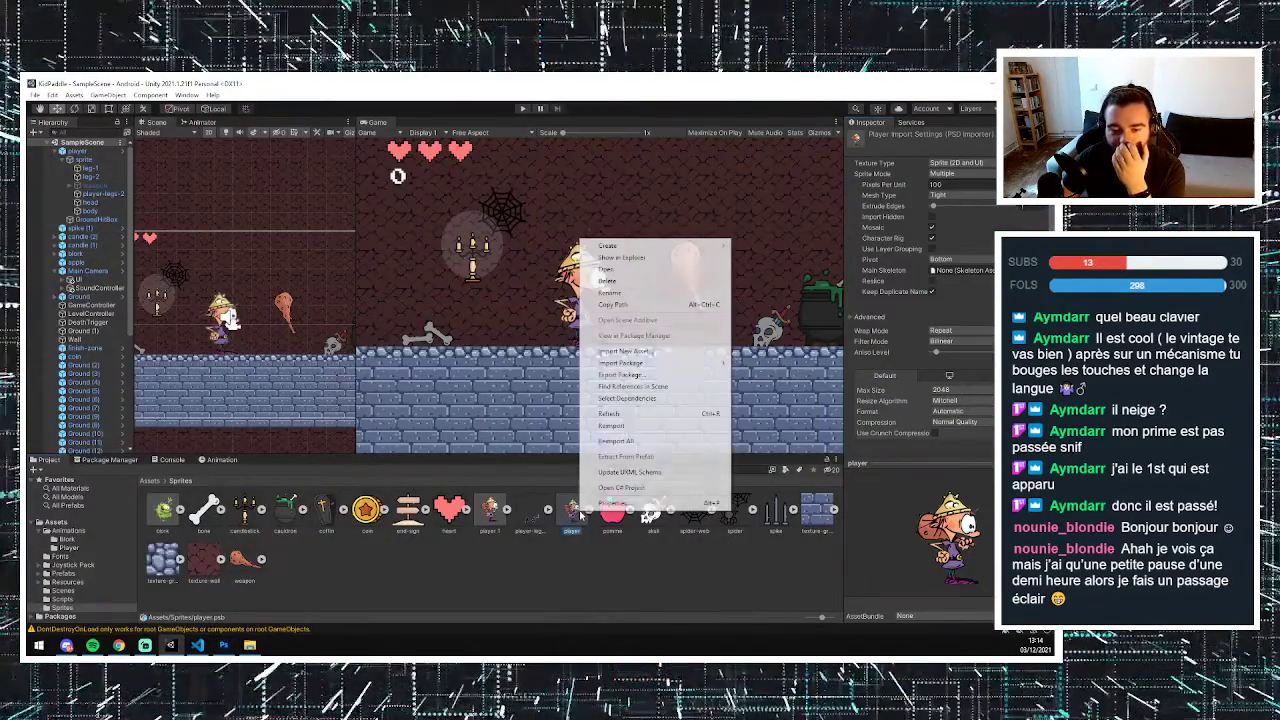
left_click(620, 414)
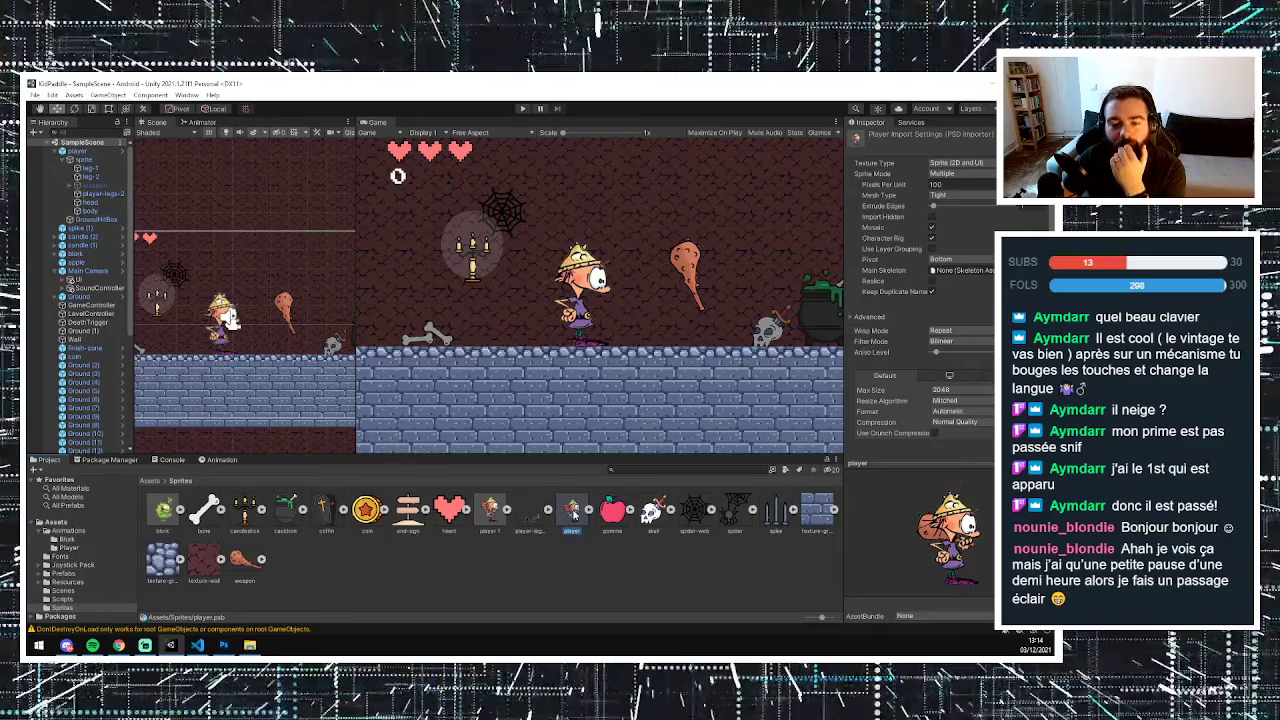
right_click(574, 512)
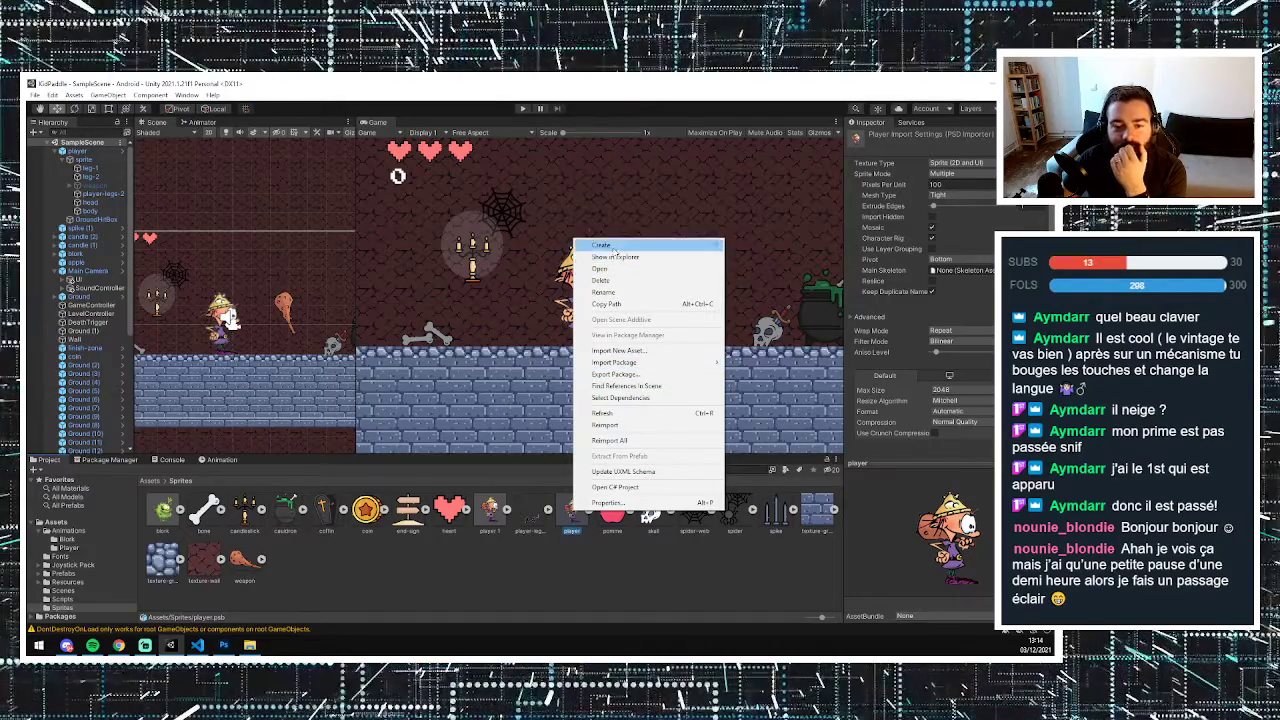
left_click(537, 565)
- Switch to Chrome and search Google in a new tab for "unity update psb"
left_click(118, 645)
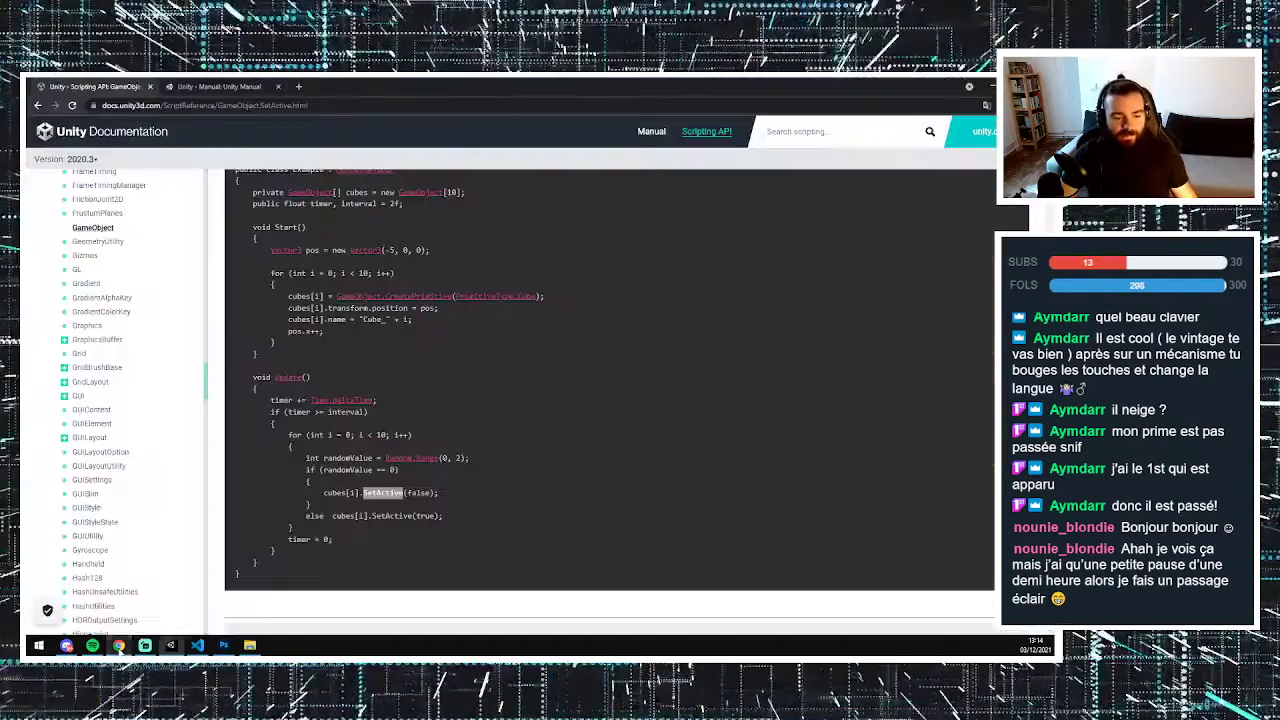
left_click(298, 87)
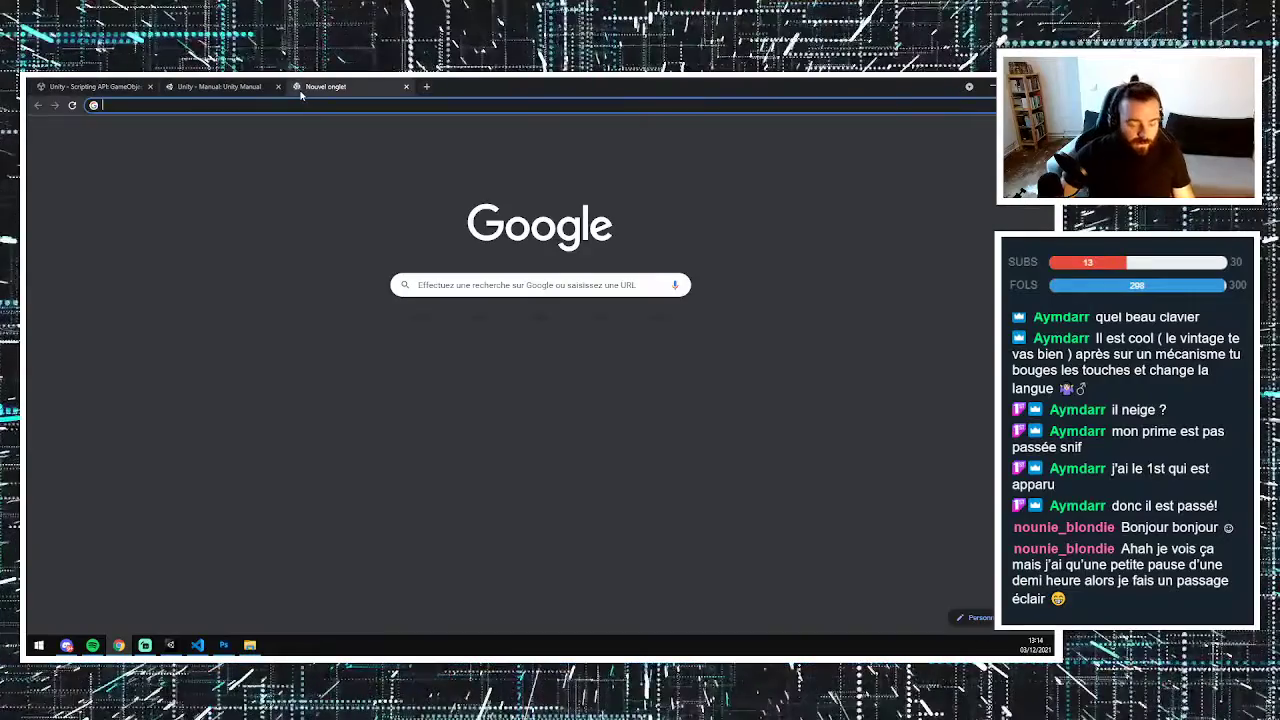
type("unity")
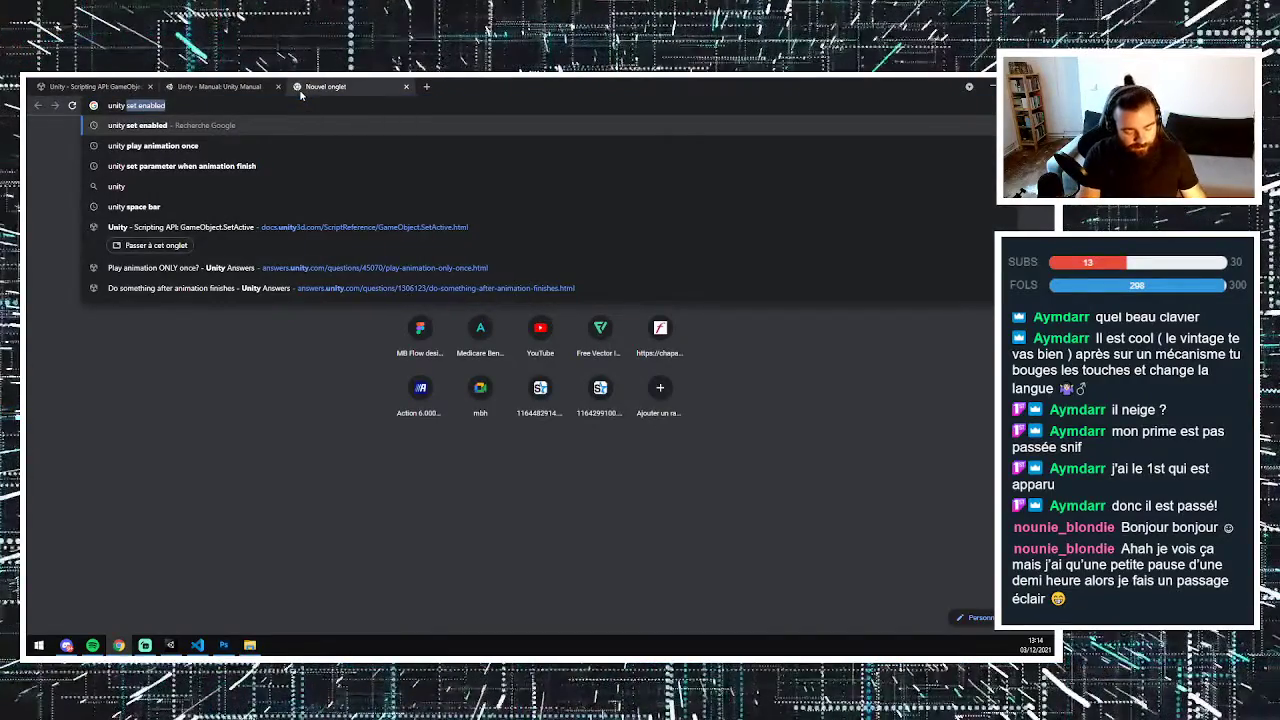
type(" update")
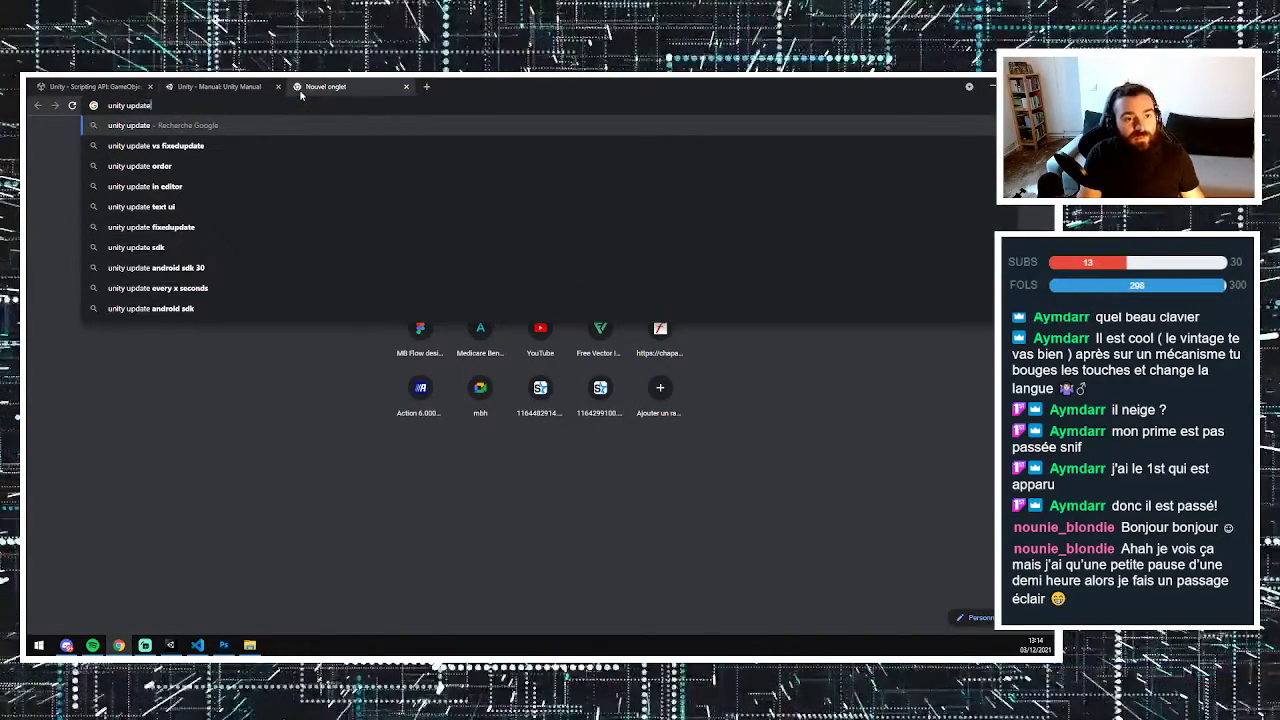
type(" pds")
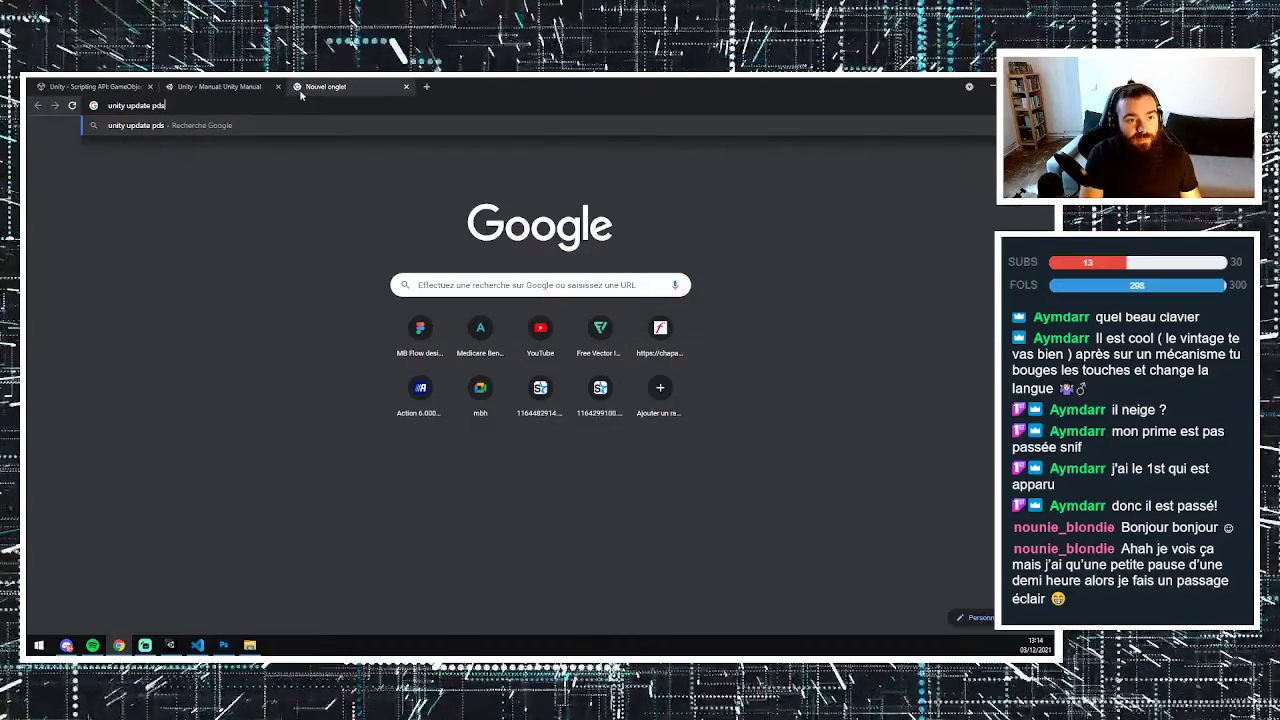
key("BackSpace")
key("BackSpace")
type("sb")
key("Return")
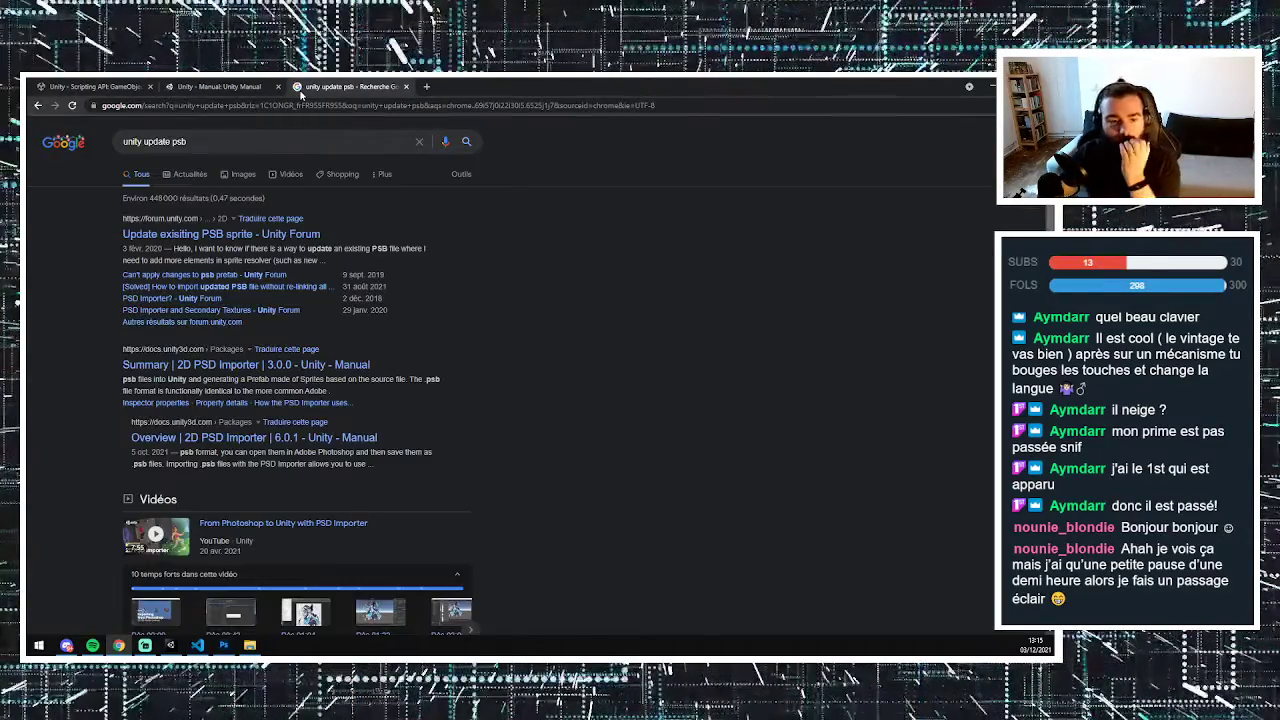
- Open the Unity forum thread on updating an existing PSB sprite and read the replies on reimporting, PSD files and Photoshop
left_click(154, 234)
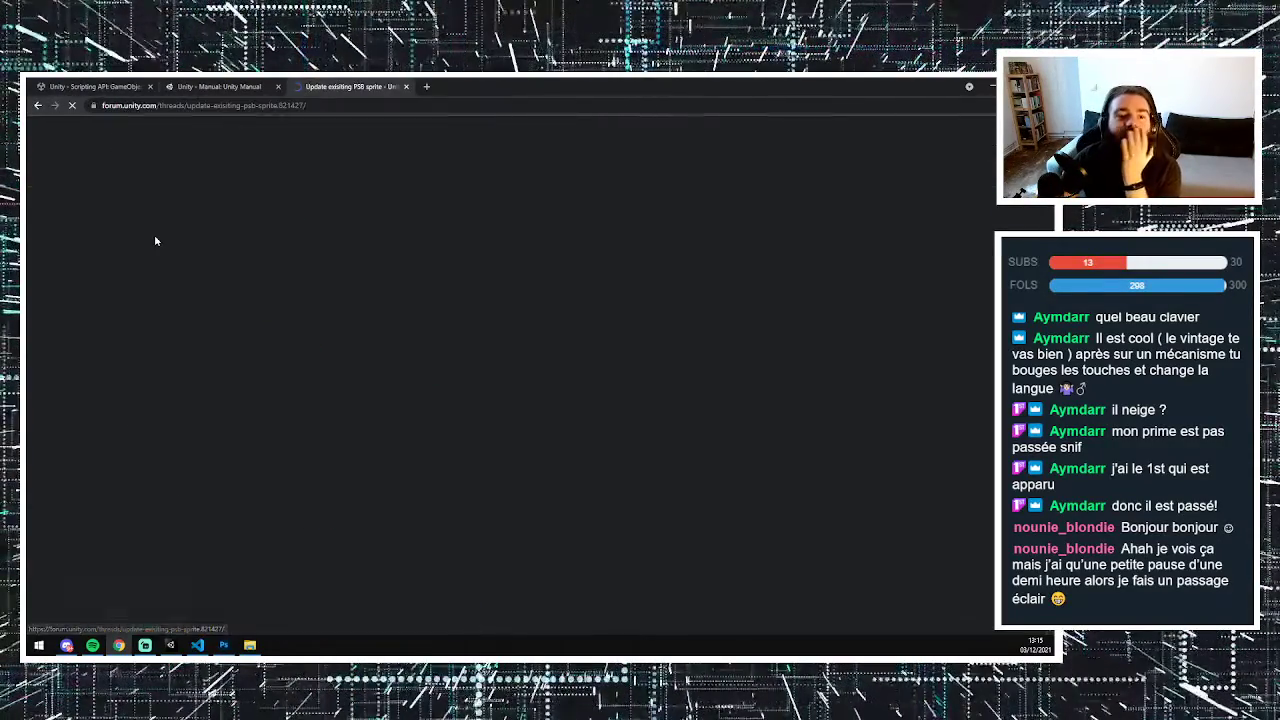
scroll(296, 383, "down", 4)
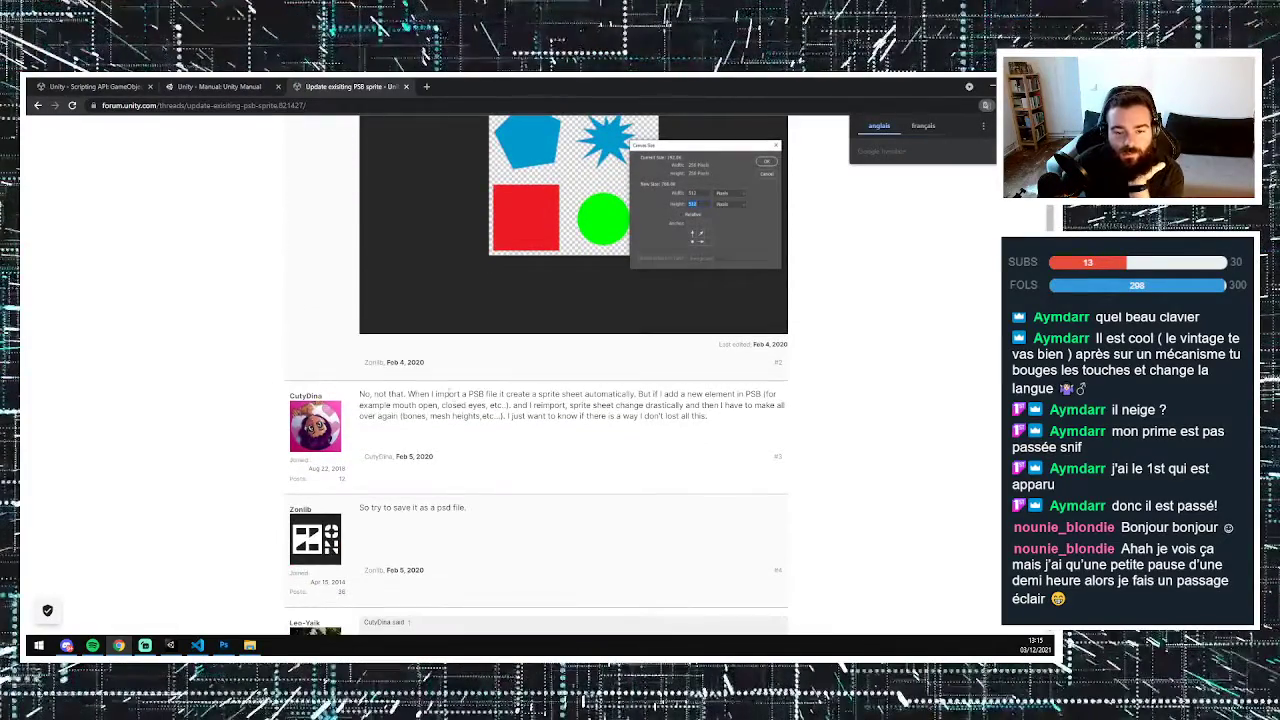
scroll(456, 415, "down", 1)
double_click(451, 455)
left_click(451, 455)
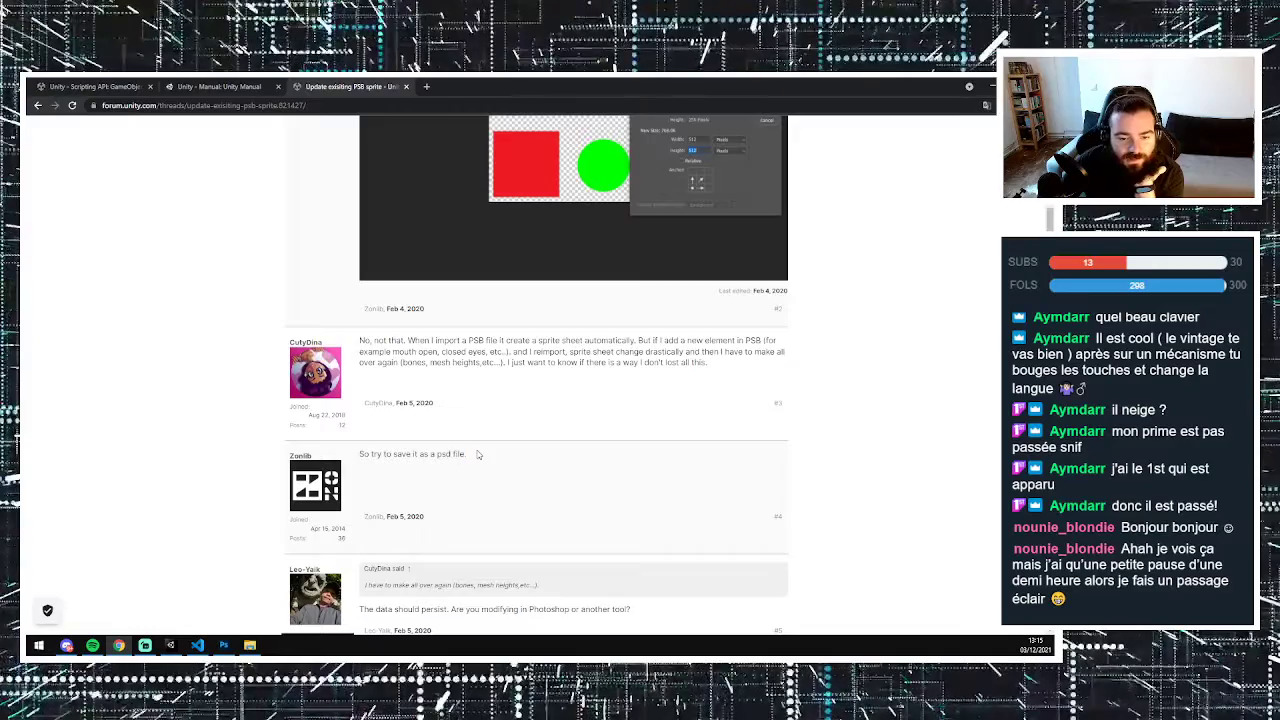
scroll(451, 455, "down", 2)
left_click_drag(373, 502, 530, 518)
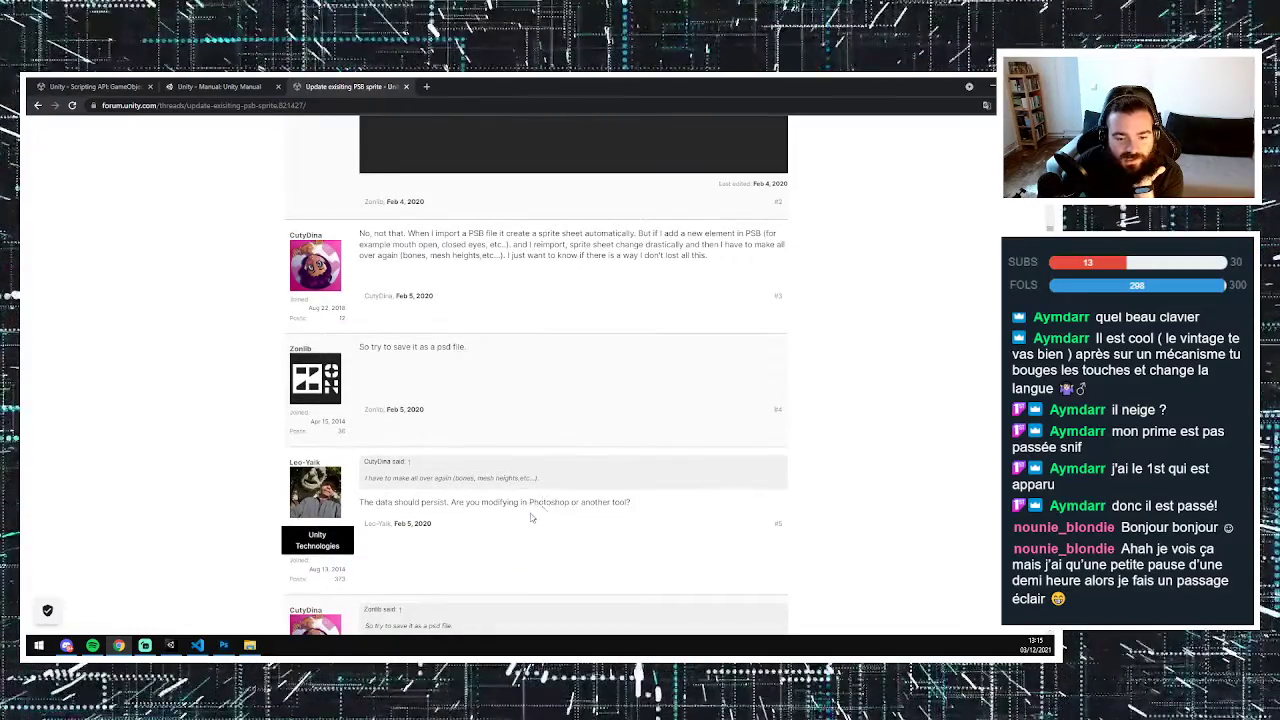
double_click(548, 502)
left_click(617, 508)
scroll(617, 508, "down", 2)
scroll(617, 508, "down", 3)
left_click_drag(358, 382, 541, 380)
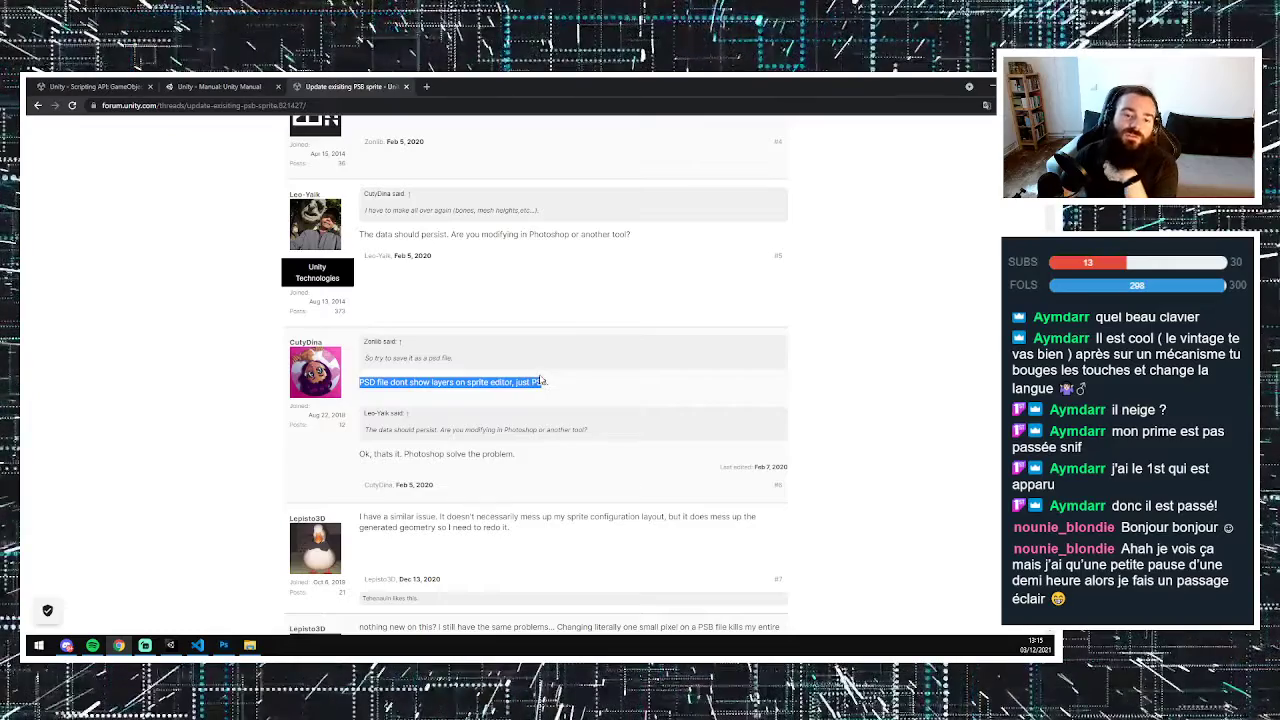
left_click(547, 396)
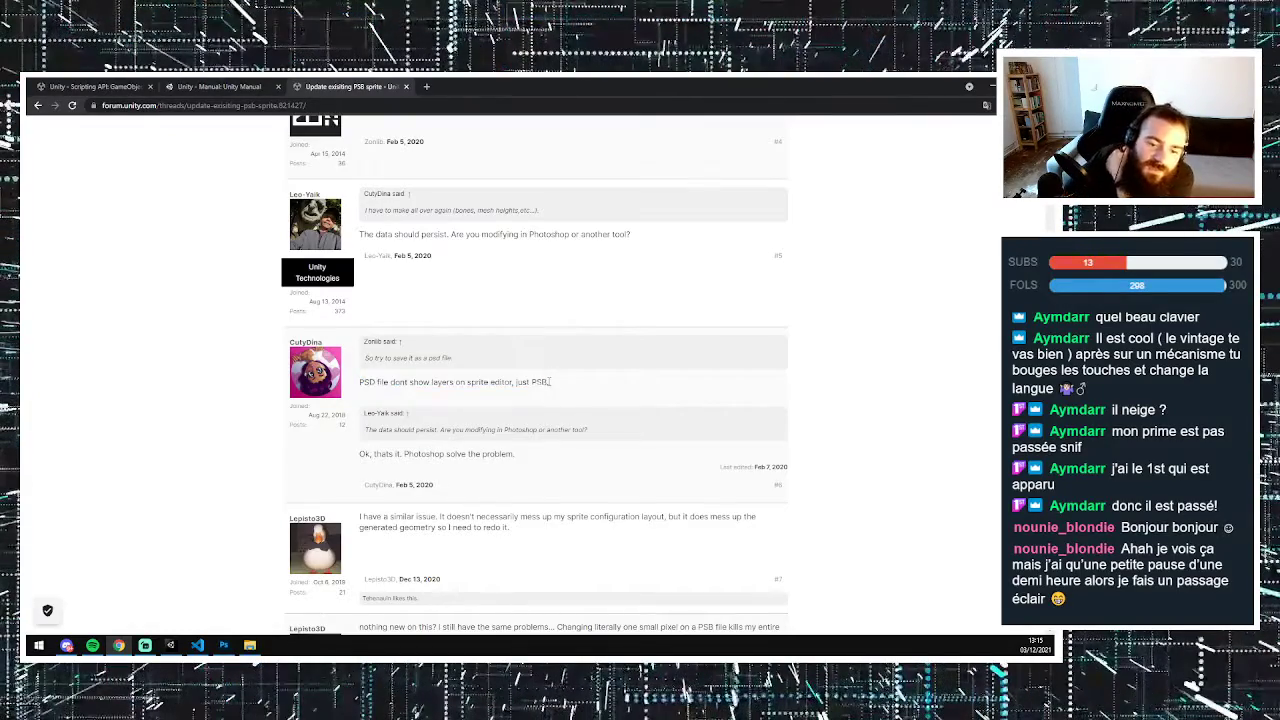
- Review the thread's opening question and read the further replies for advice on updating PSB files consistently
scroll(547, 396, "down", 2)
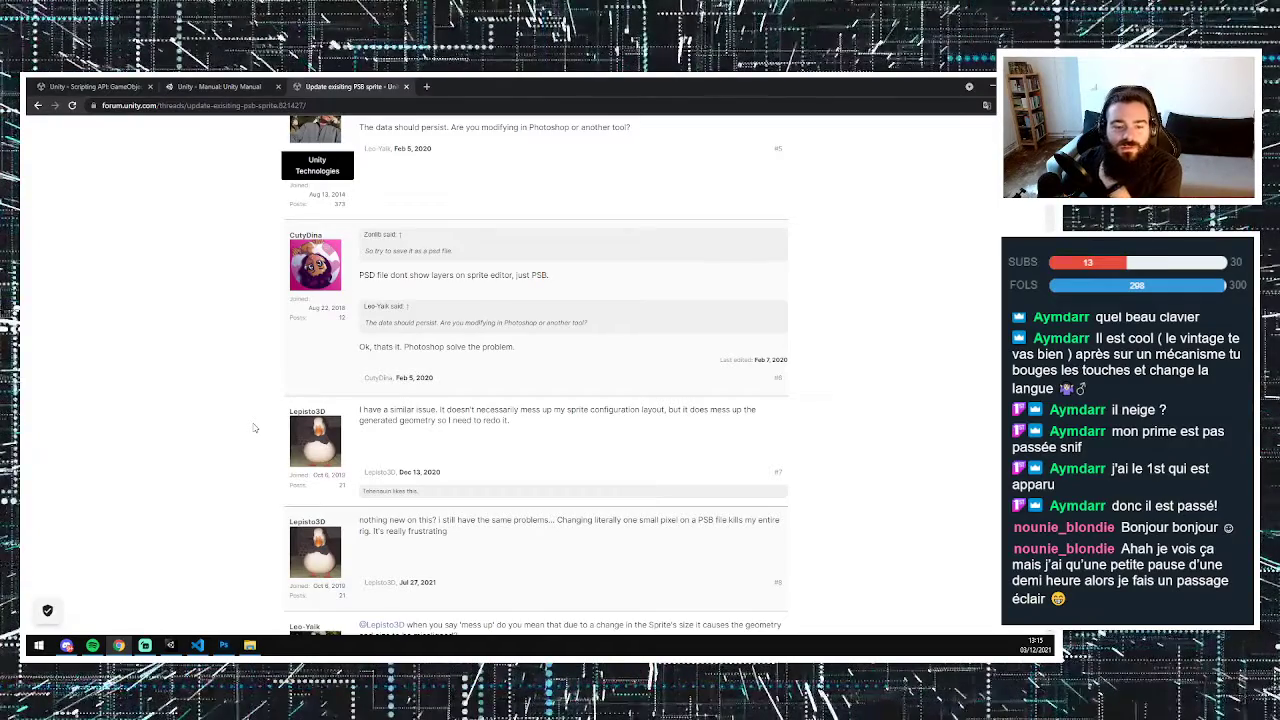
scroll(254, 428, "down", 5)
scroll(226, 399, "up", 13)
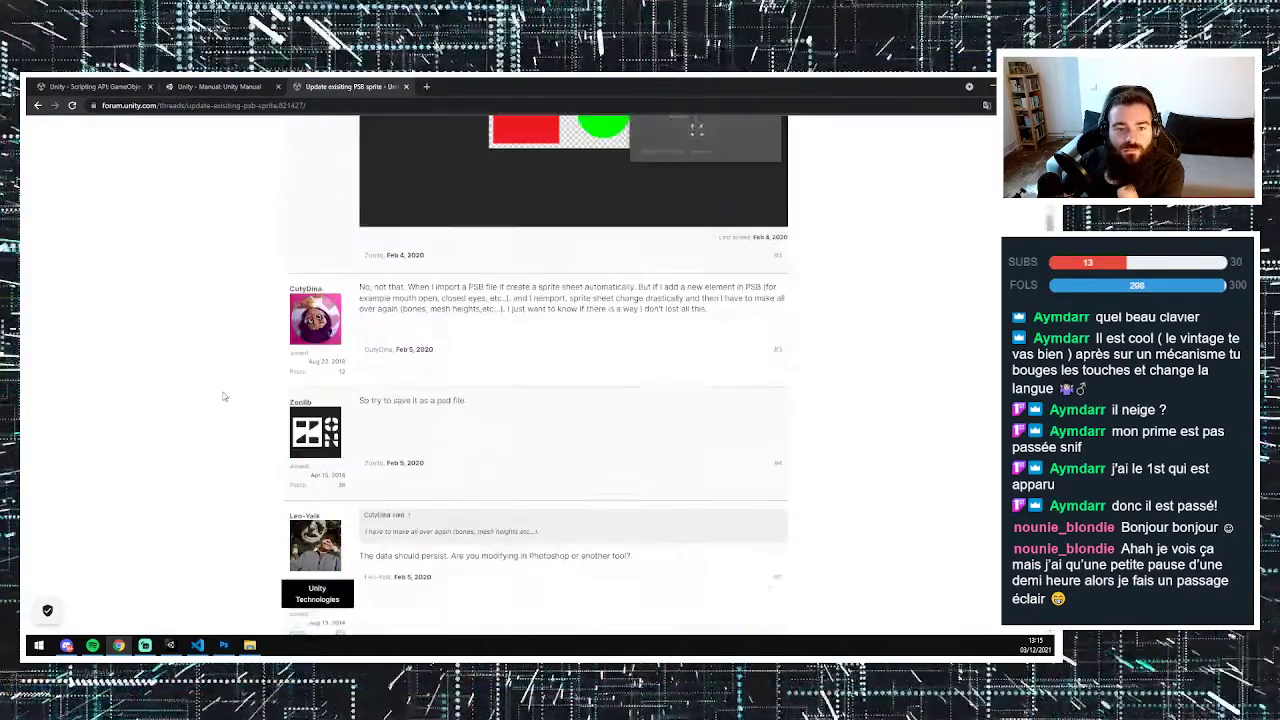
scroll(226, 399, "up", 10)
left_click_drag(468, 294, 541, 320)
scroll(251, 409, "down", 15)
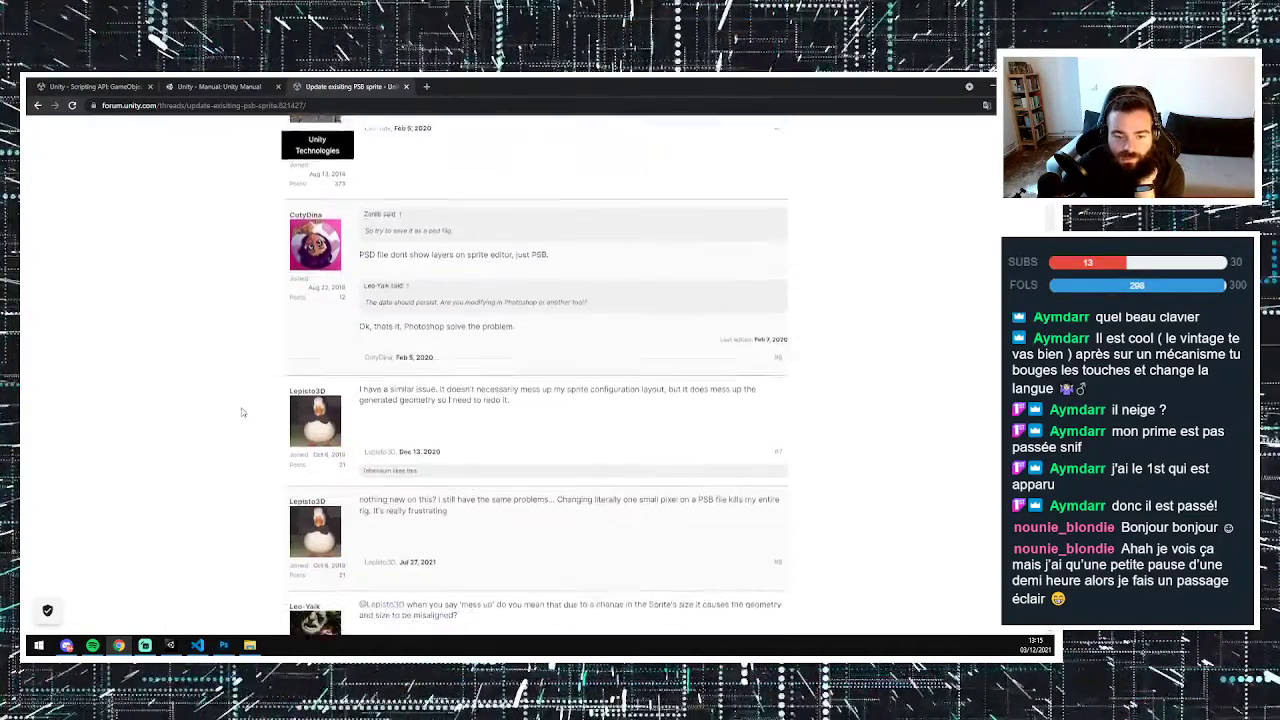
scroll(241, 413, "down", 7)
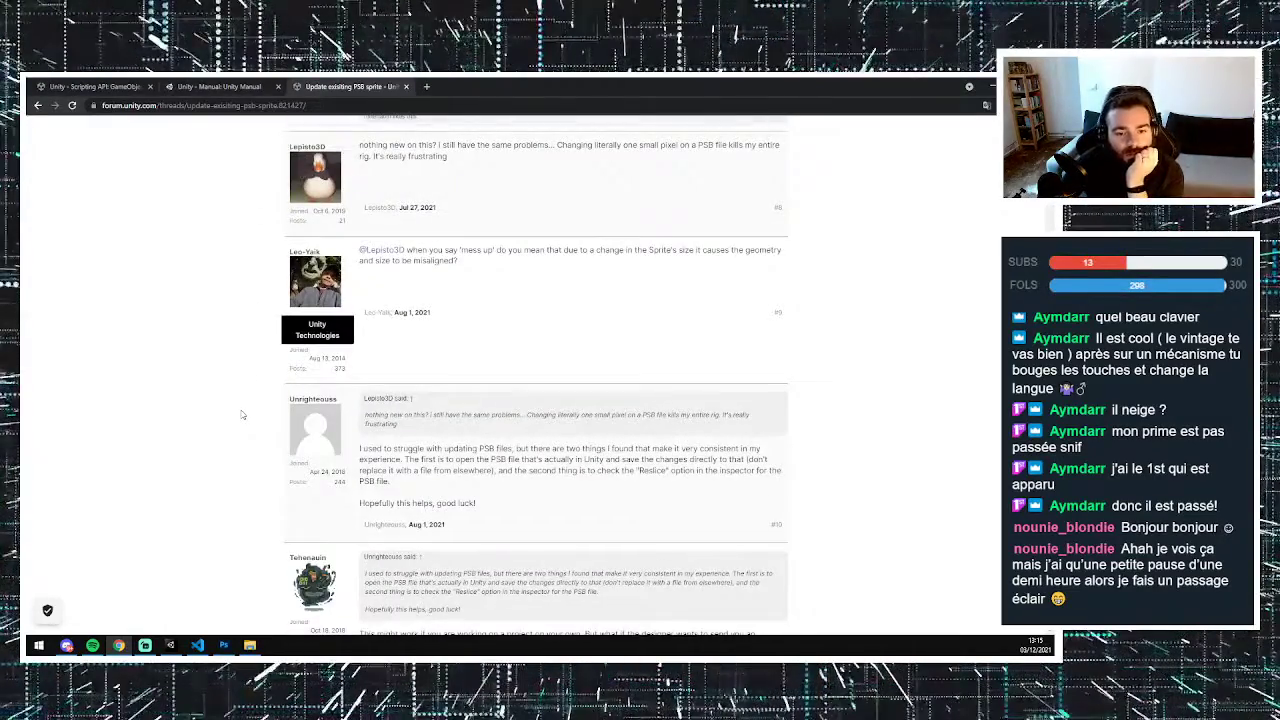
scroll(241, 413, "down", 1)
left_click_drag(512, 395, 653, 417)
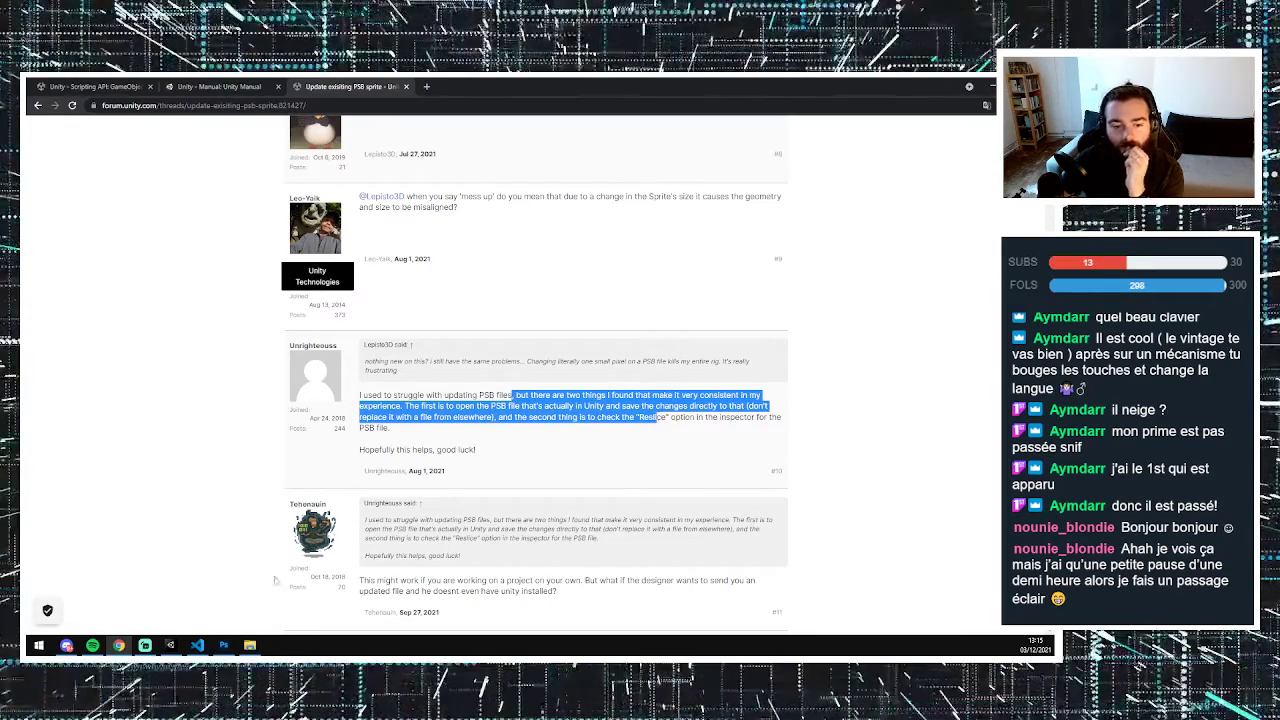
- Switch to Photoshop and select the Calque 9 arm-and-club layer in the arms group of the 97.1% player.psb document
left_click(226, 645)
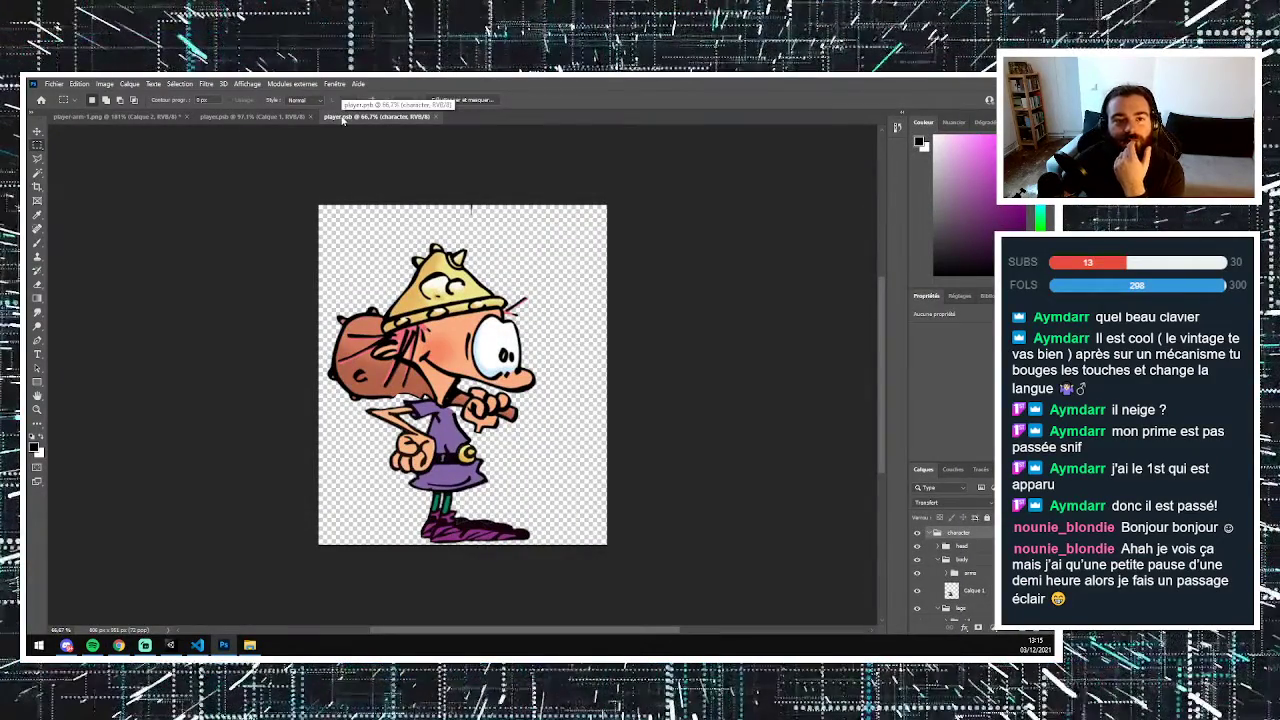
left_click(271, 118)
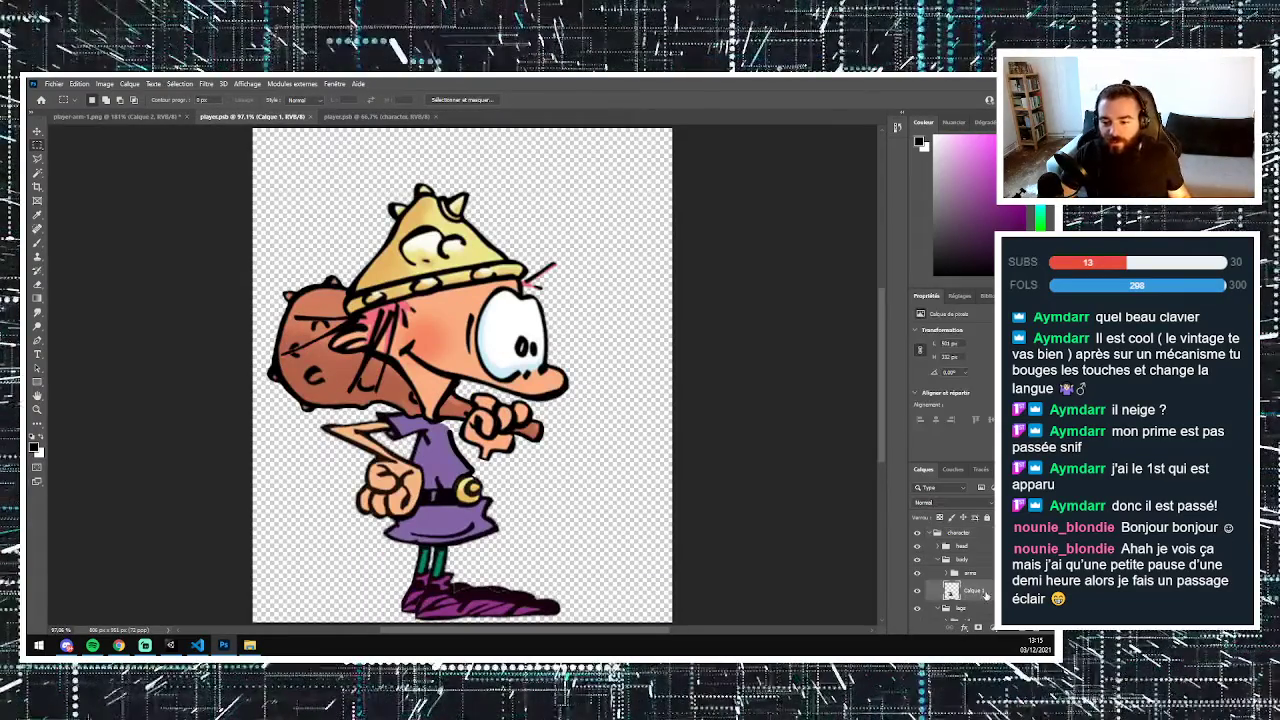
right_click(988, 594)
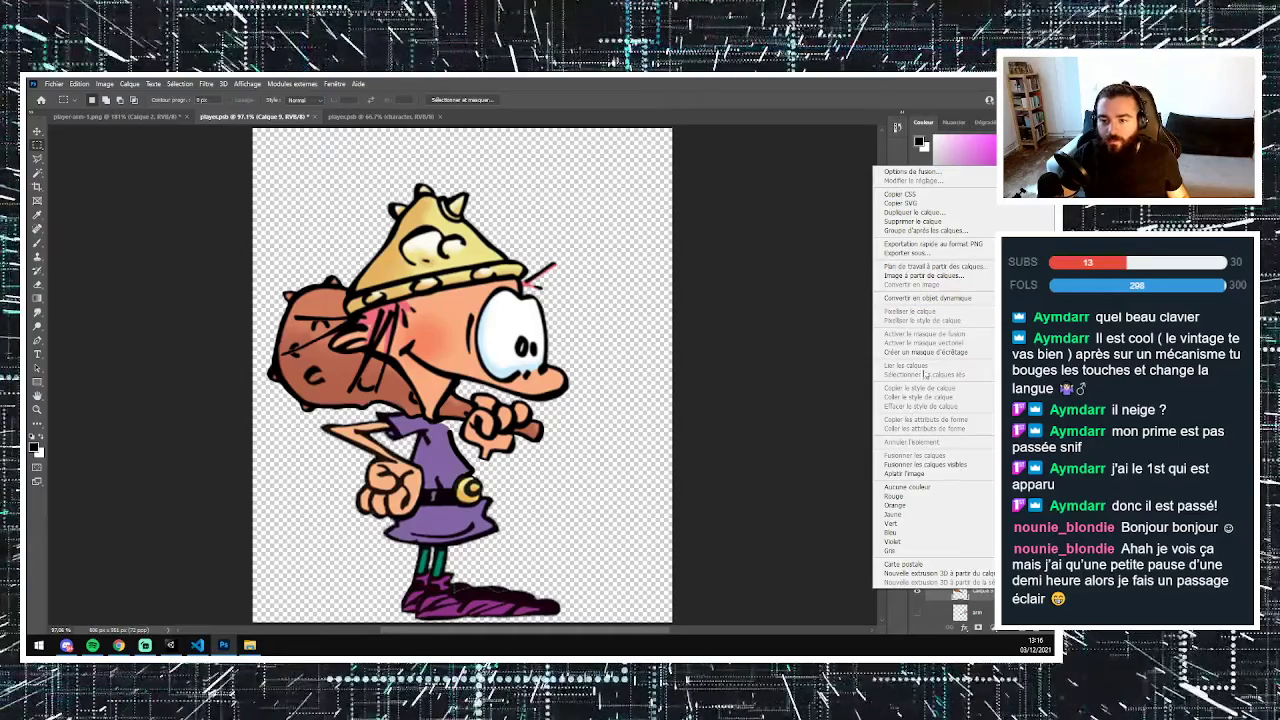
right_click(988, 596)
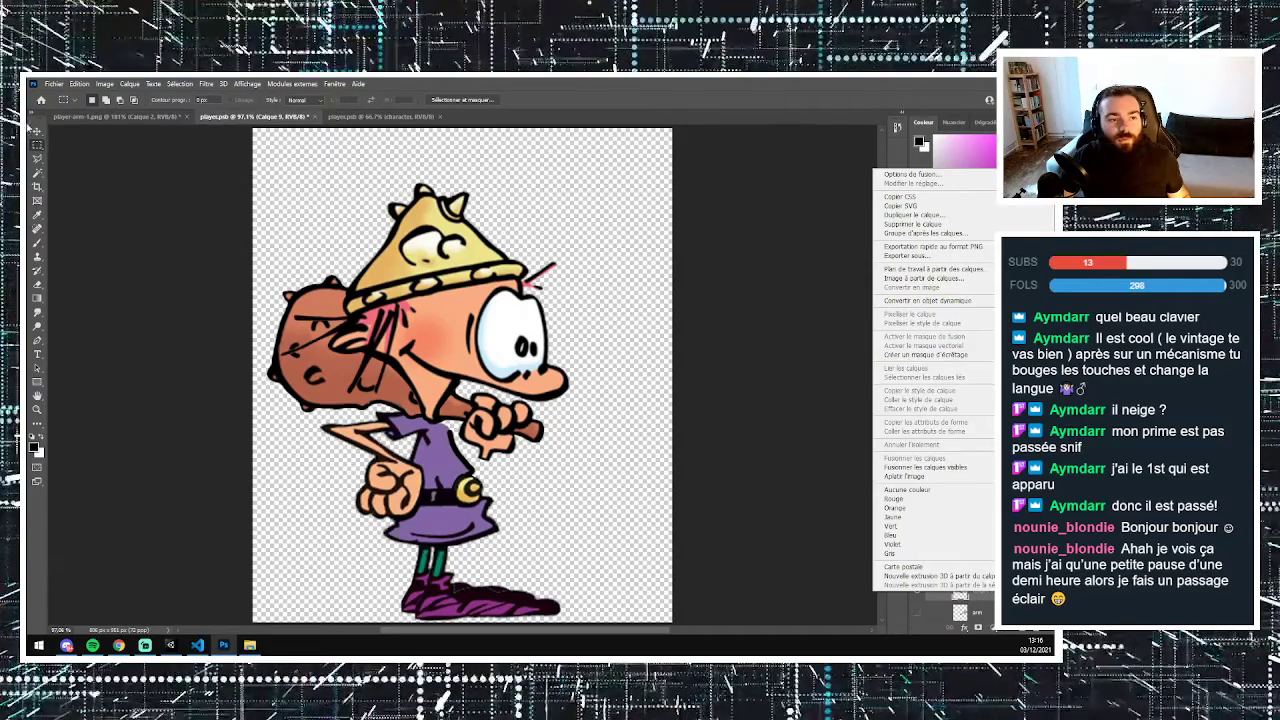
key("Escape")
key("v")
right_click(985, 594)
key("Escape")
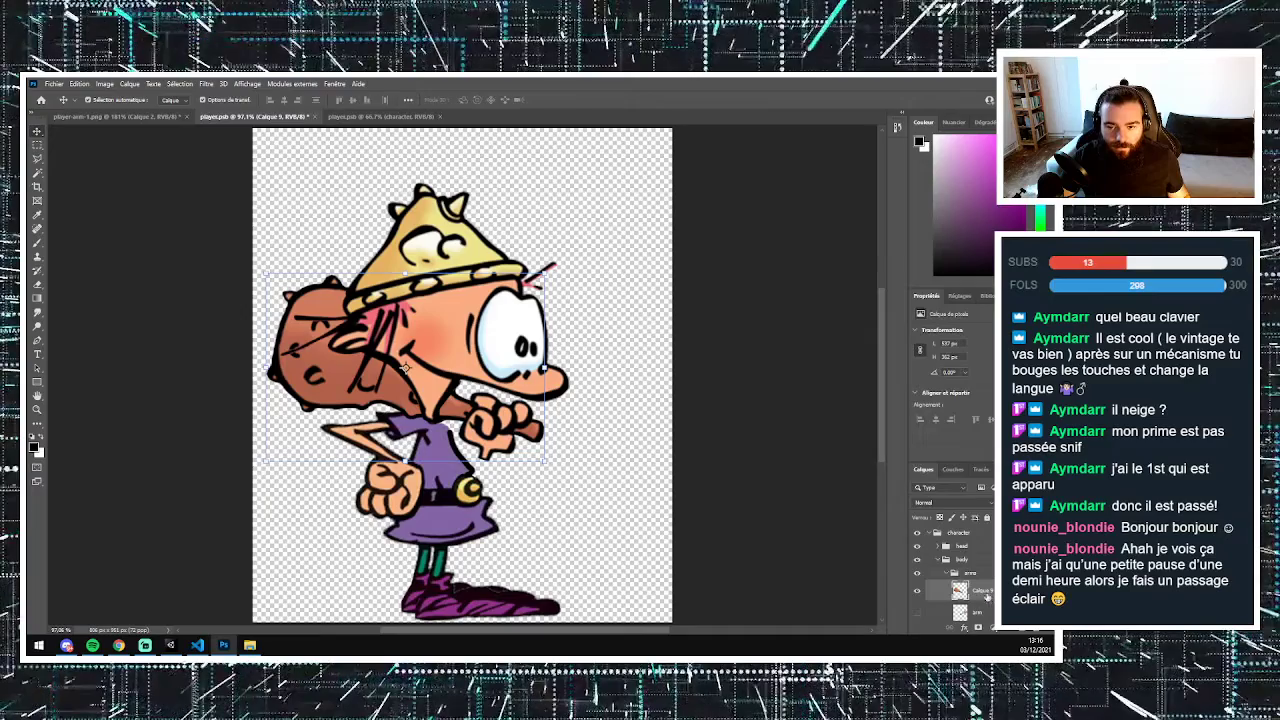
- Hide Calque 9 in the 66.7% player.psb, copy the other document's Calque 9 into its arms group and position it behind the head
left_click(372, 117)
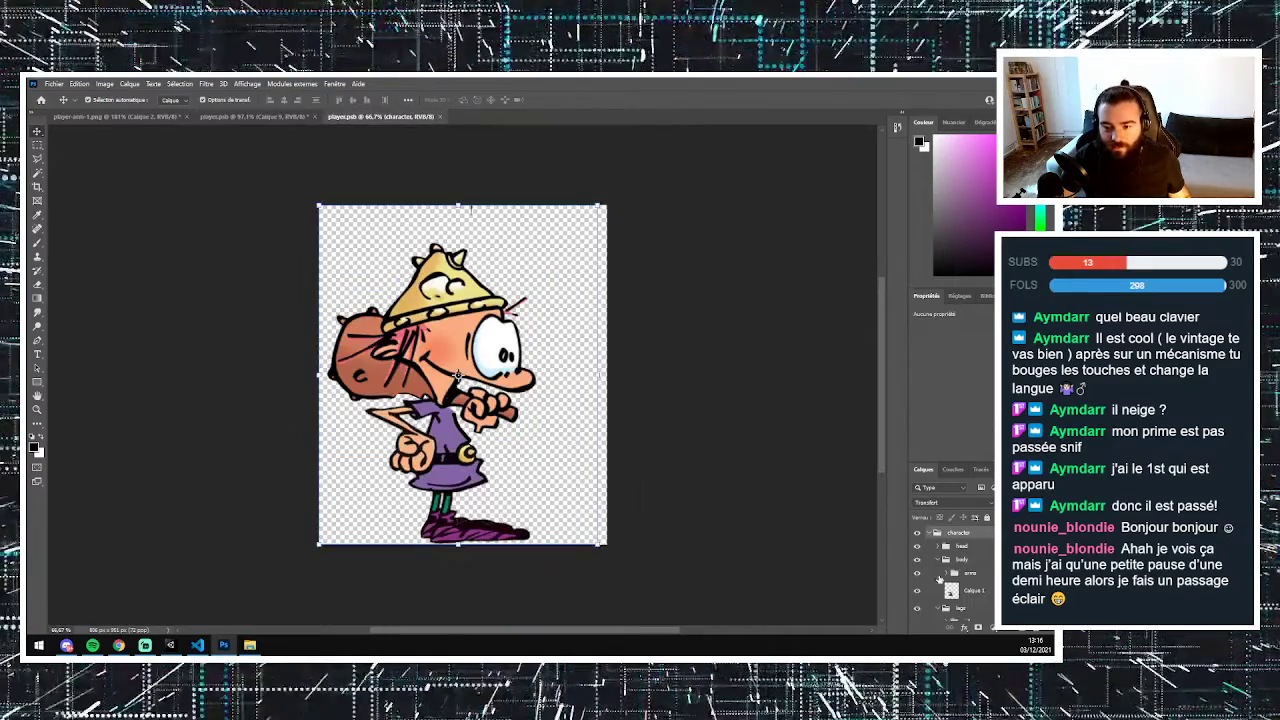
scroll(940, 574, "down", 1)
left_click(951, 560)
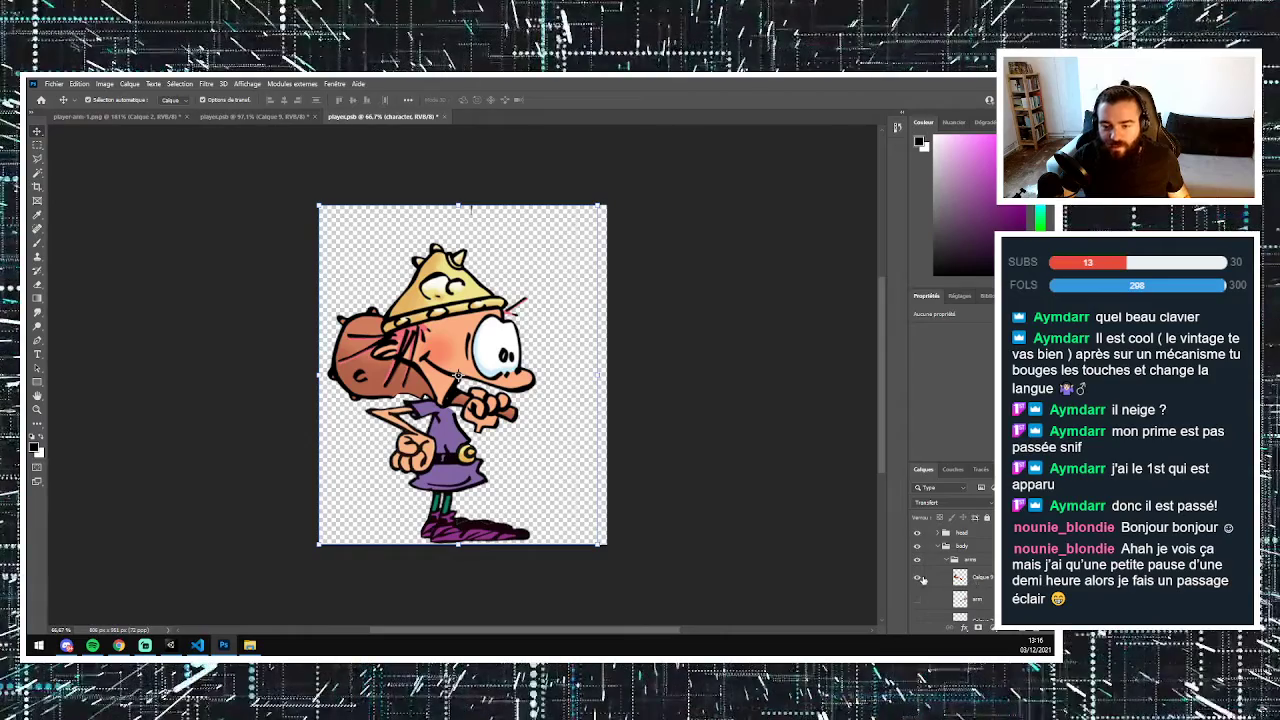
left_click(918, 578)
left_click(238, 118)
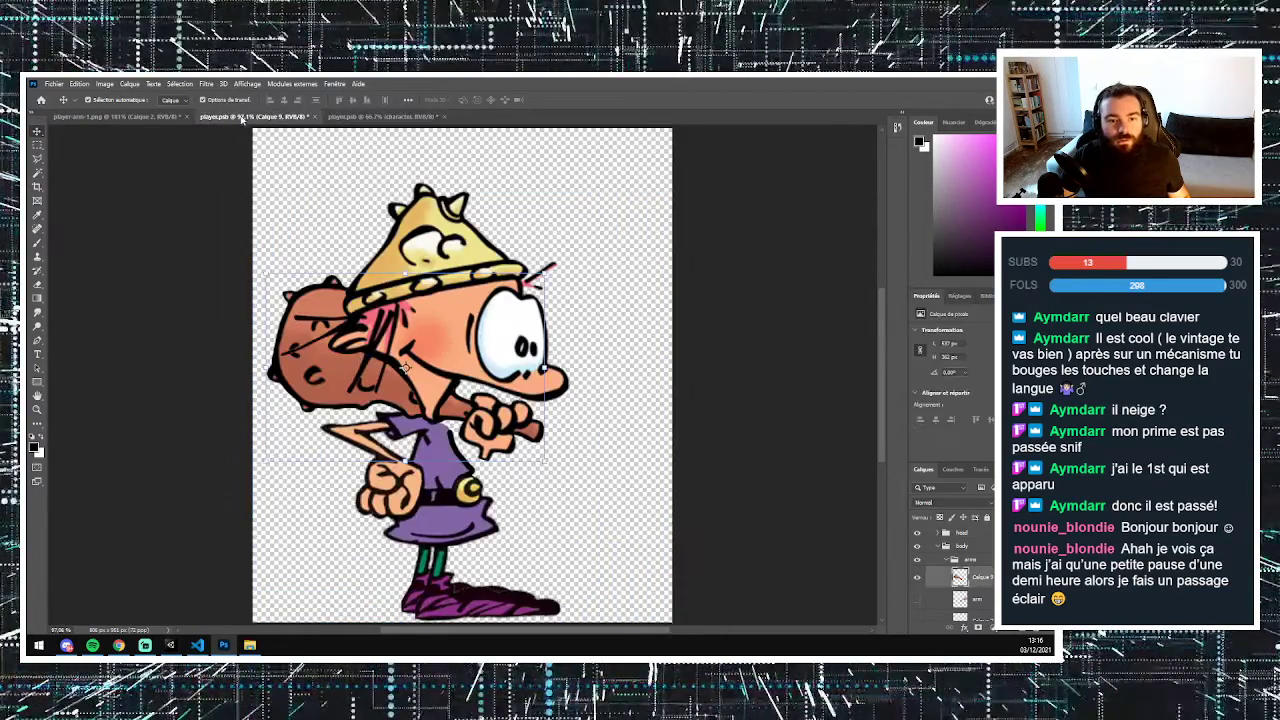
left_click_drag(423, 88, 472, 352)
left_click_drag(978, 538, 991, 600)
mouse_move(475, 404)
left_mouse_down()
mouse_move(494, 396)
mouse_move(488, 423)
left_mouse_up()
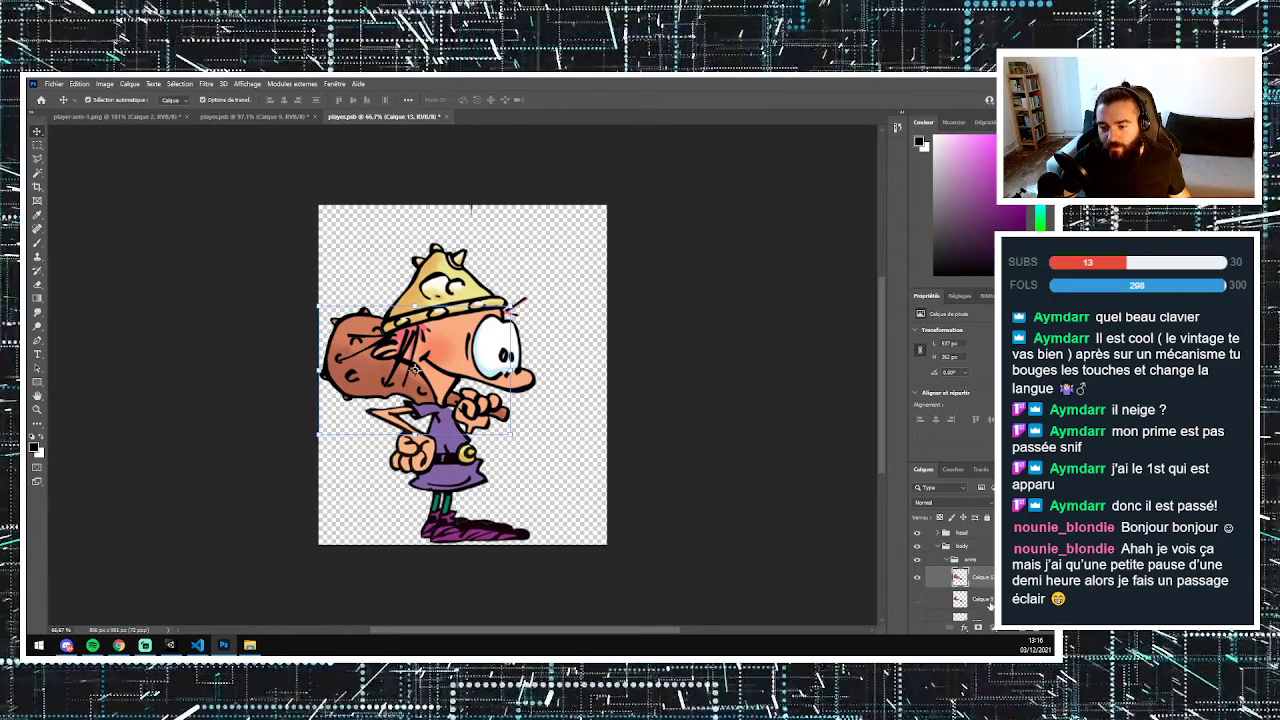
- Delete the hidden old Calque 9 layer from the arms group and rename the copied layer Calque 9
right_click(988, 598)
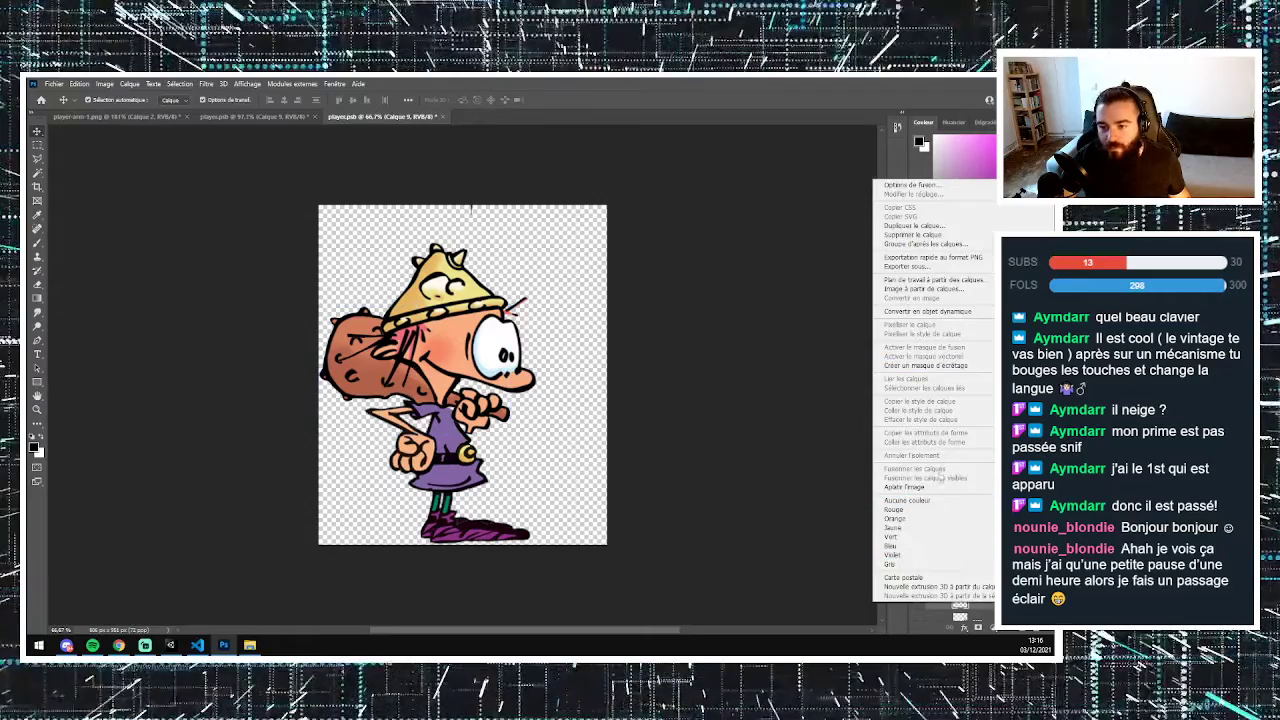
left_click(976, 605)
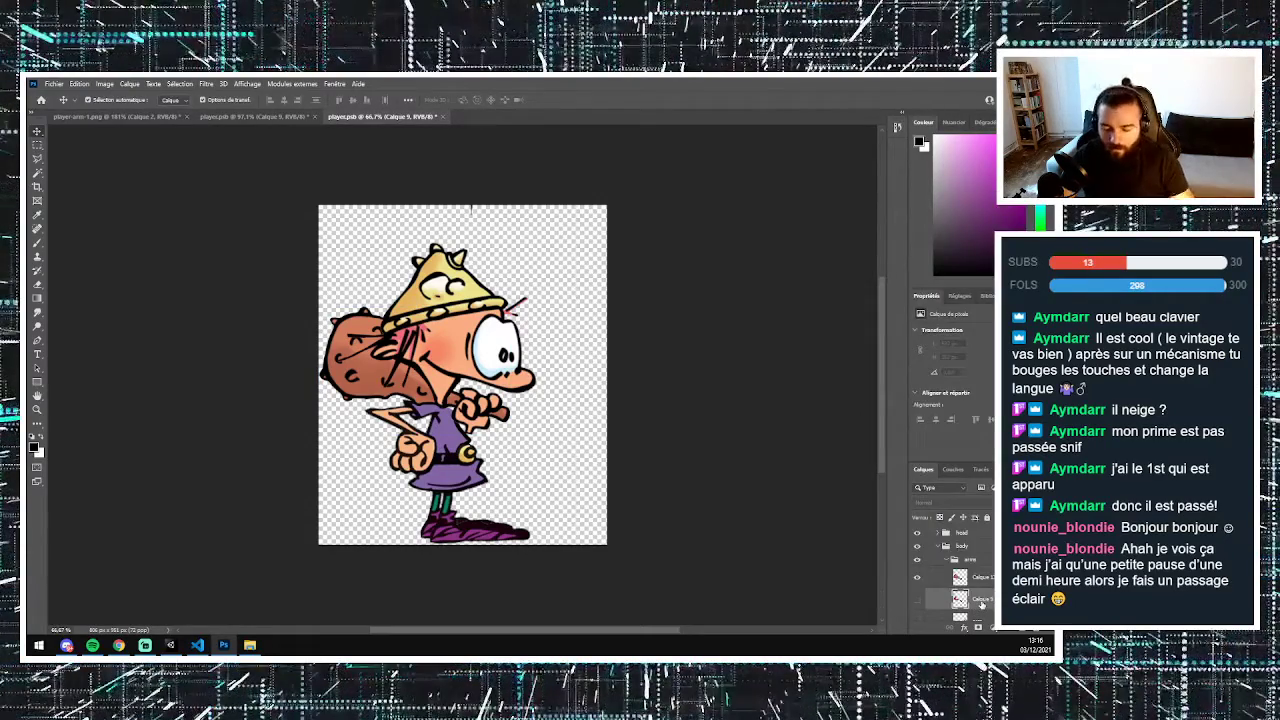
right_click(986, 590)
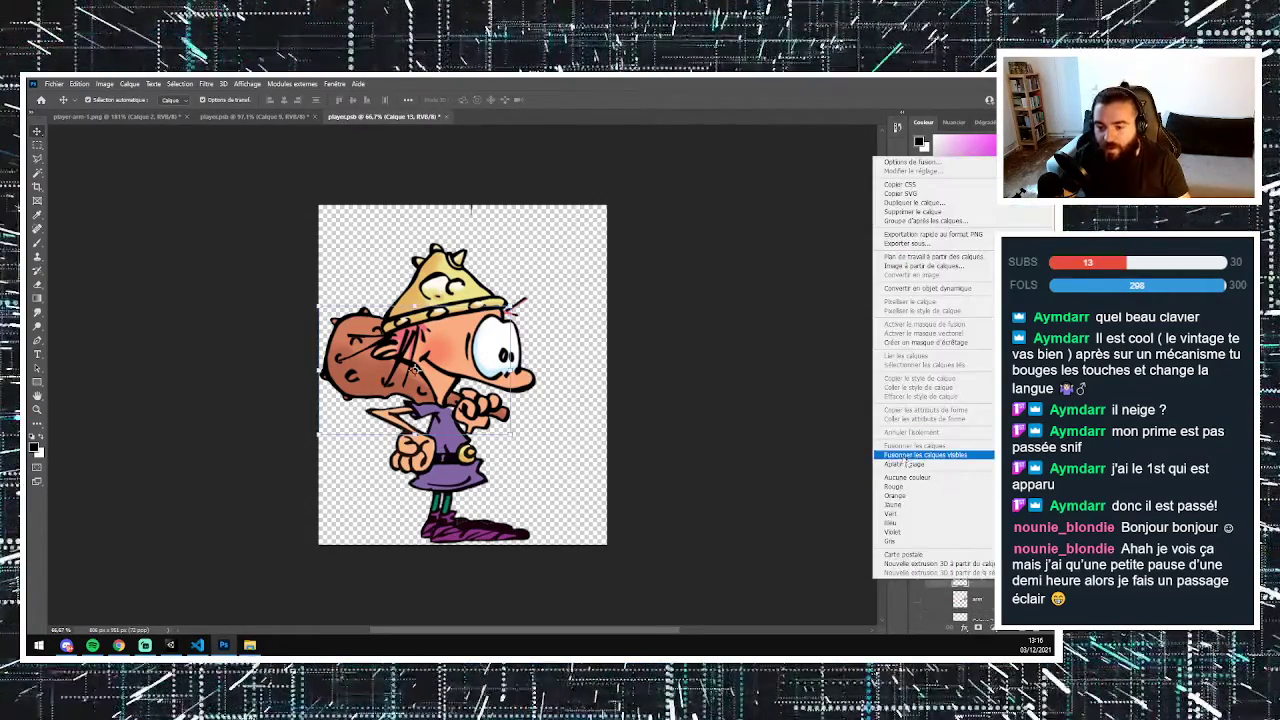
left_click(963, 513)
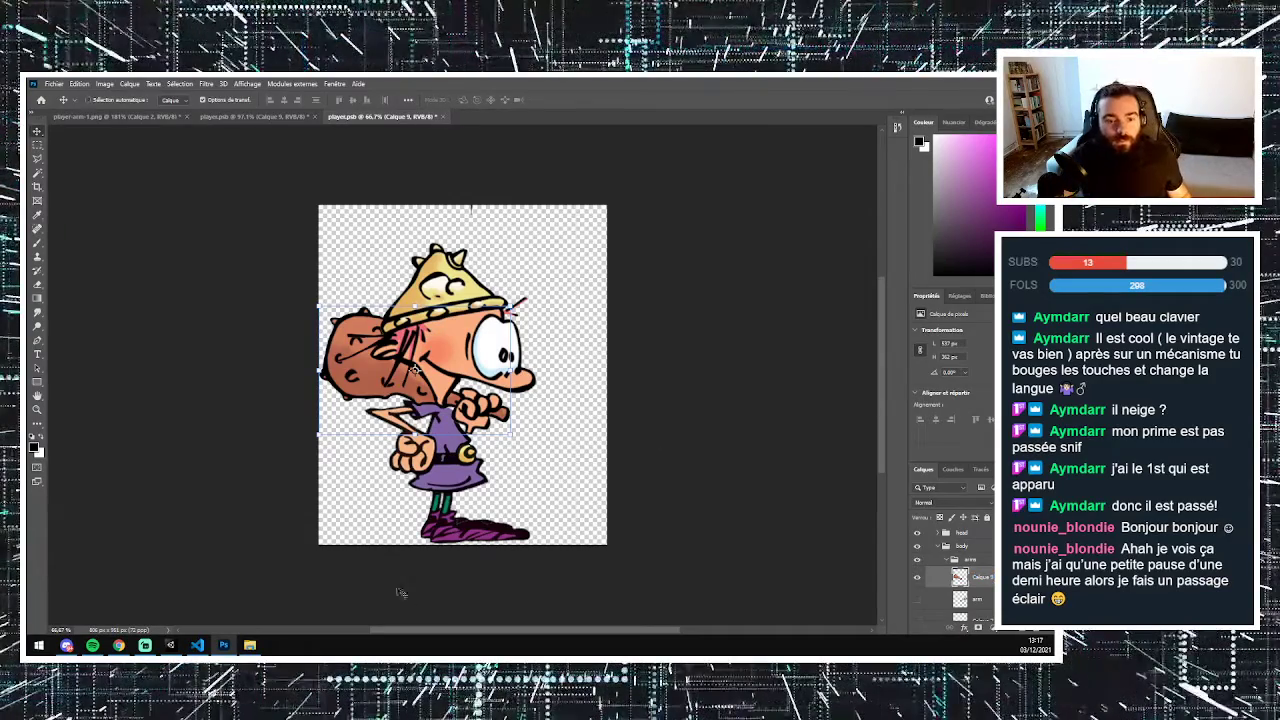
- Switch to Unity, delete the player 1.psb asset from the Sprites folder and select the player asset's Calque 9 part
left_click(171, 646)
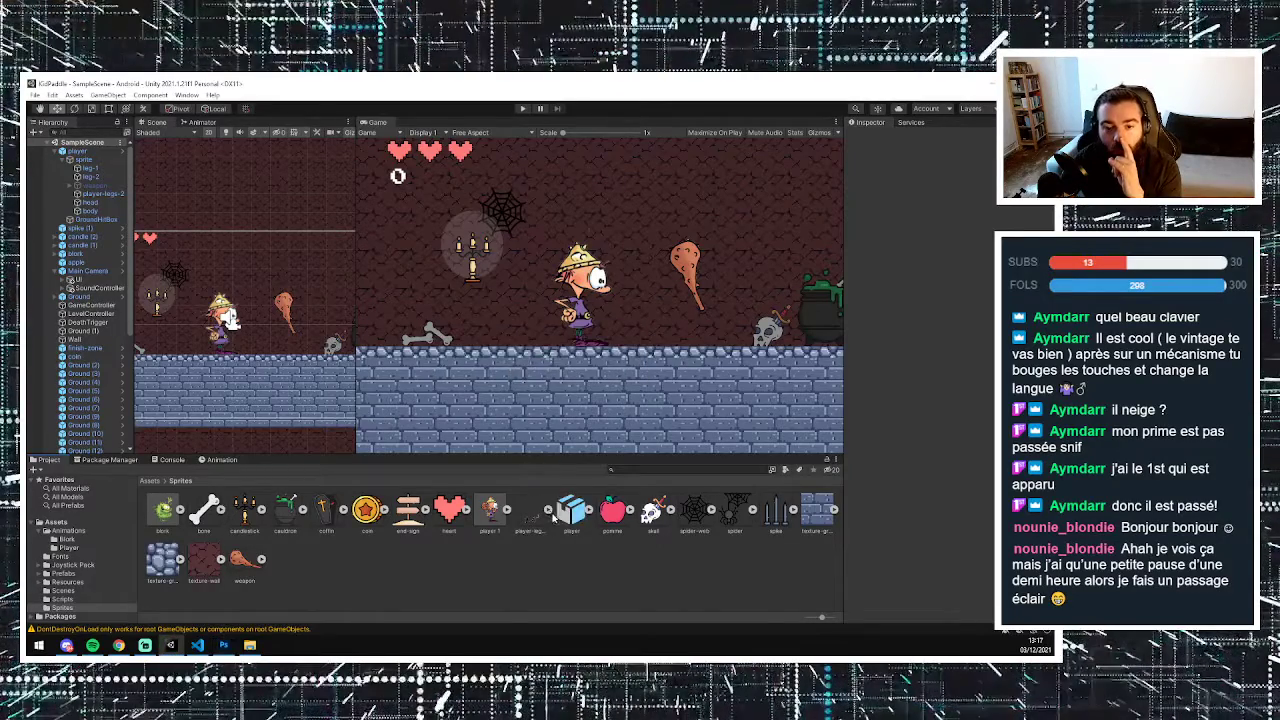
right_click(490, 516)
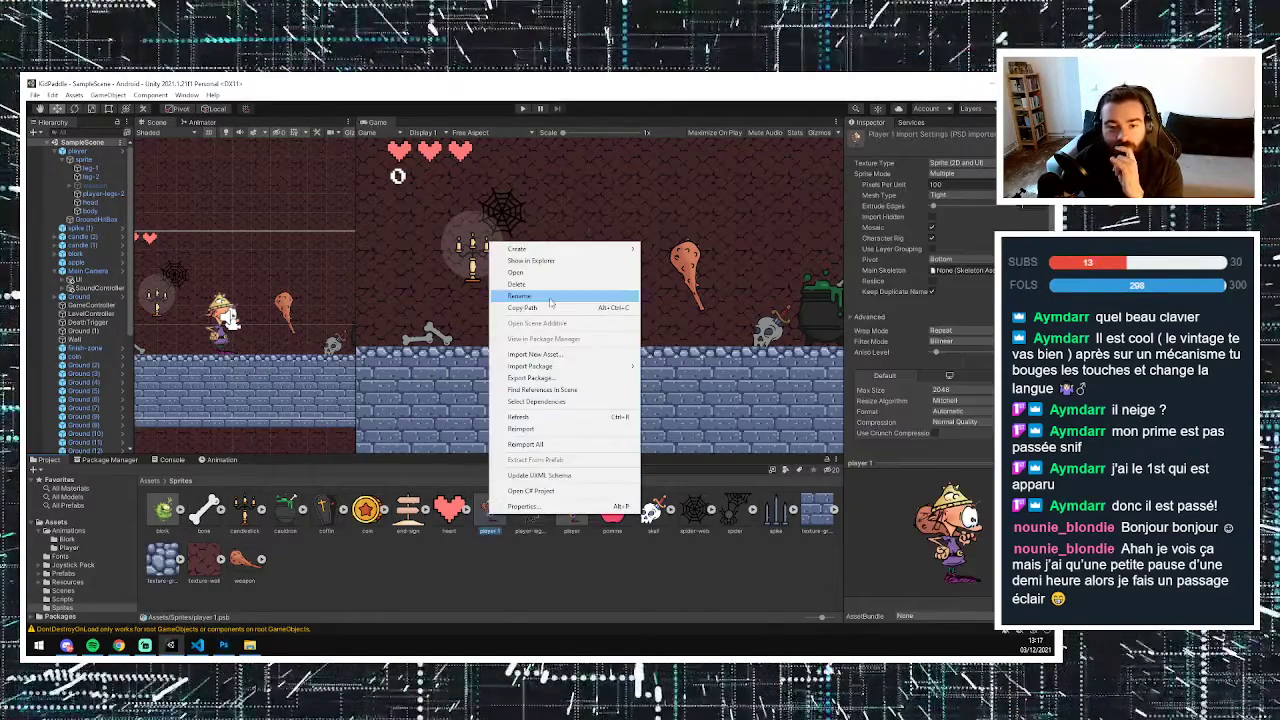
left_click(516, 284)
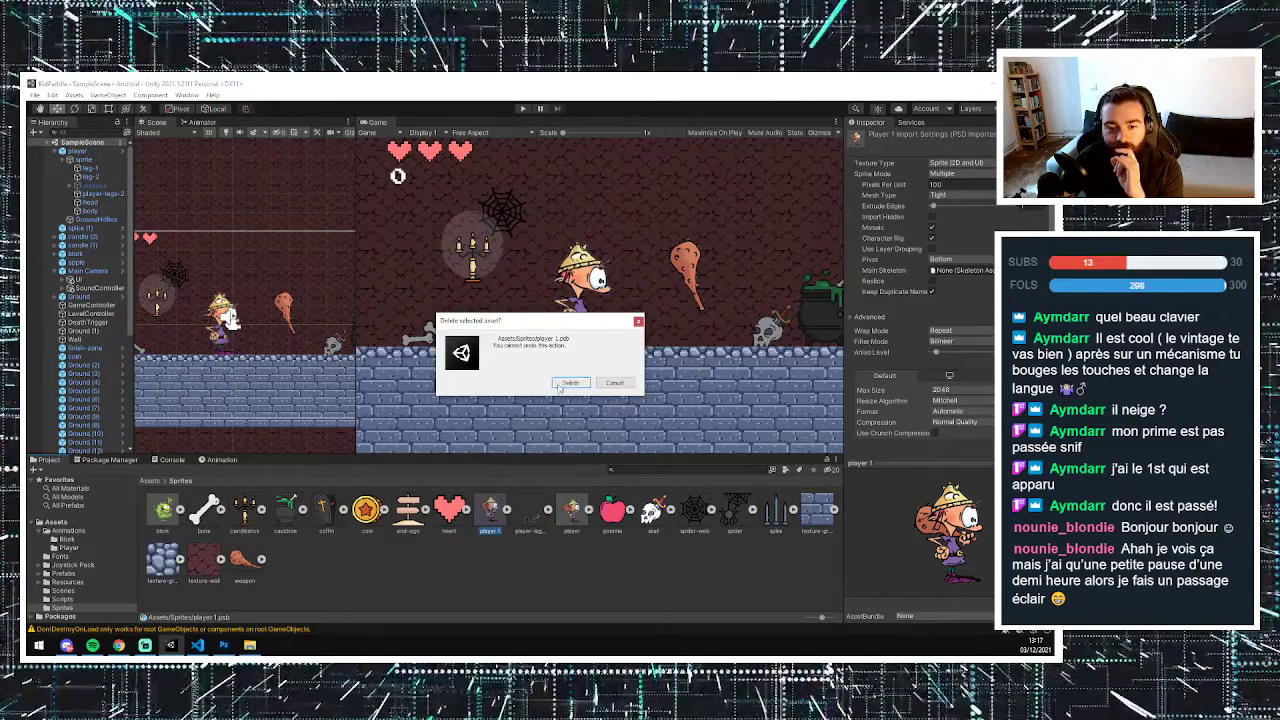
left_click(560, 385)
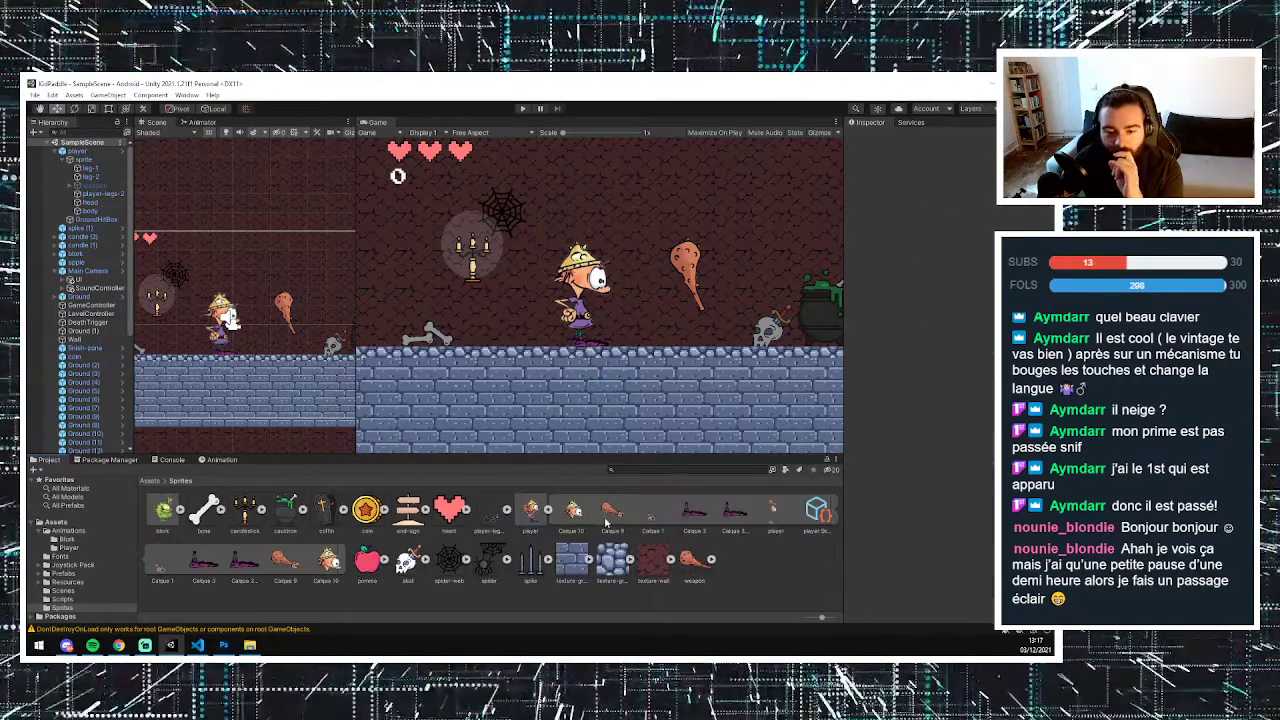
left_click(617, 515)
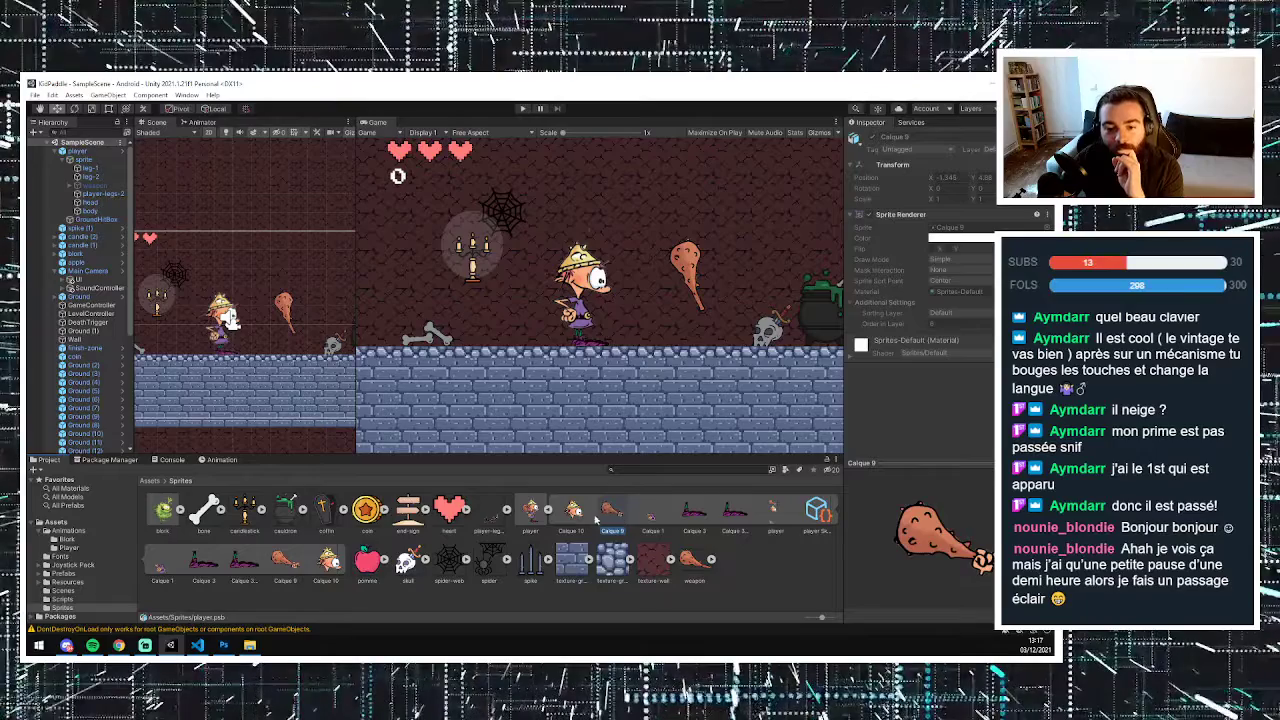
- Assign the Calique 9 sprite from player.psb to the Sprite Renderer of the player's weapon-arm object
left_click_drag(606, 516, 95, 193)
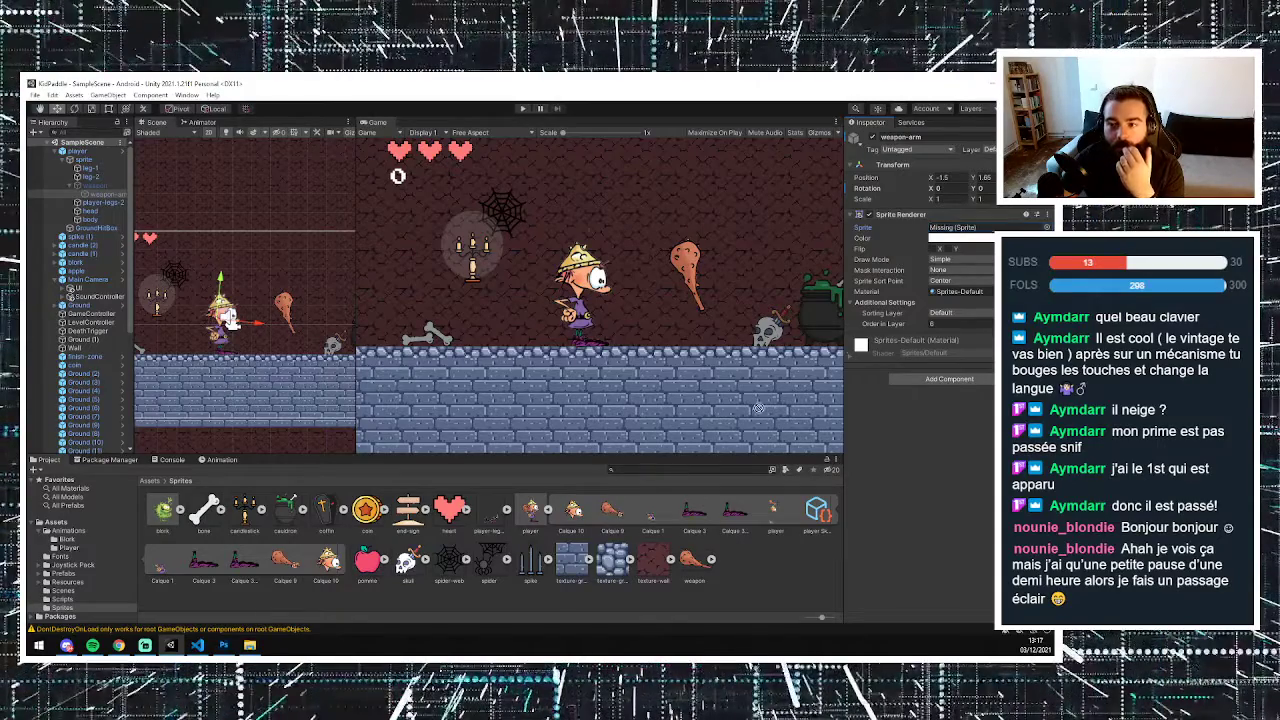
left_click(1046, 227)
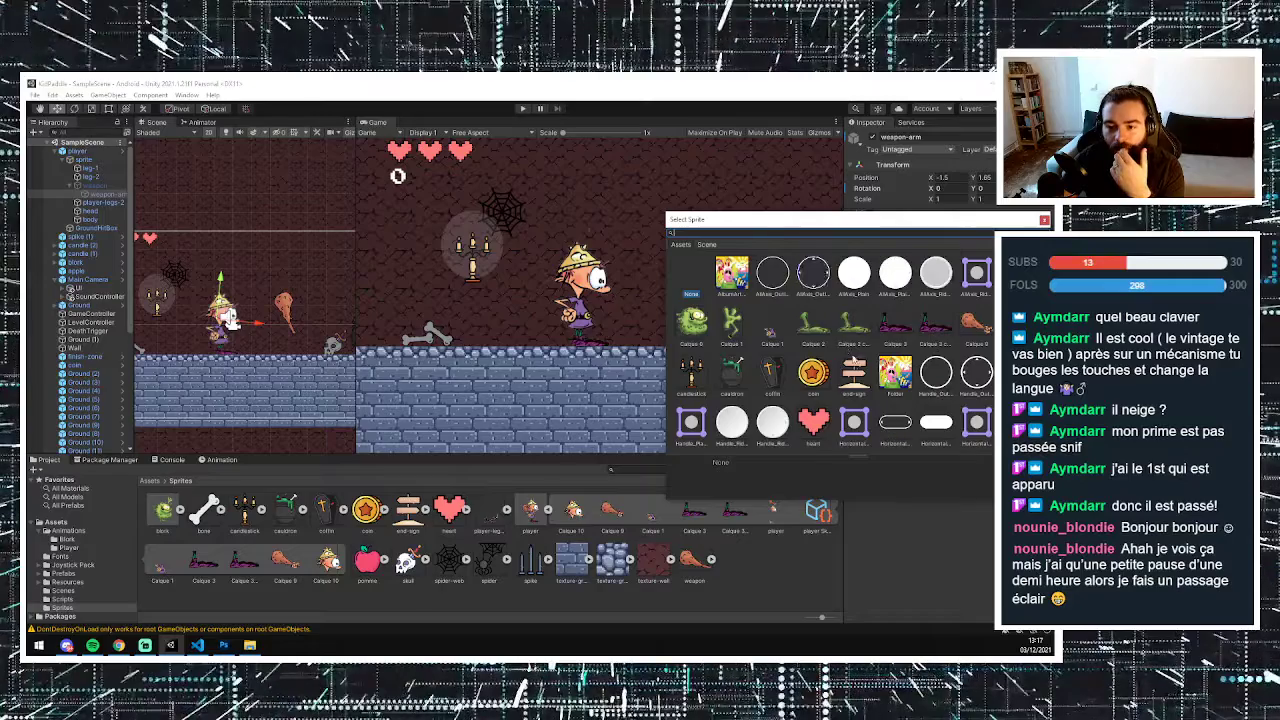
left_click(977, 328)
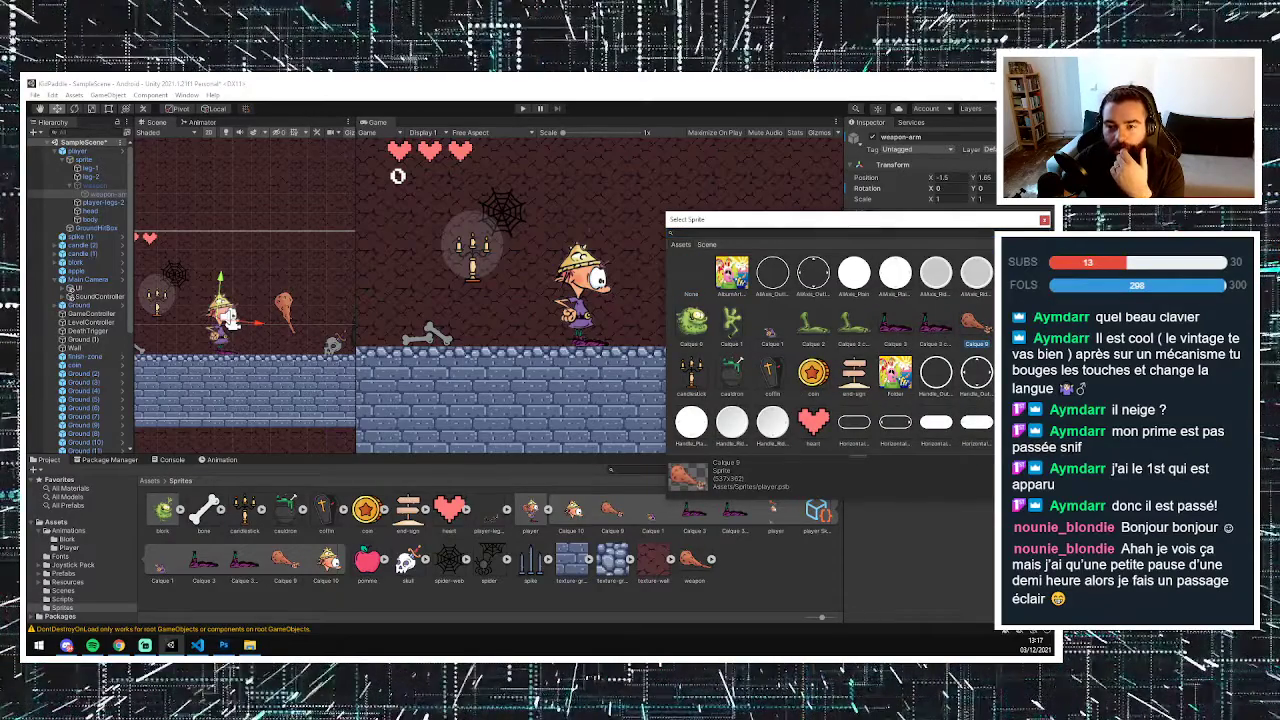
double_click(984, 329)
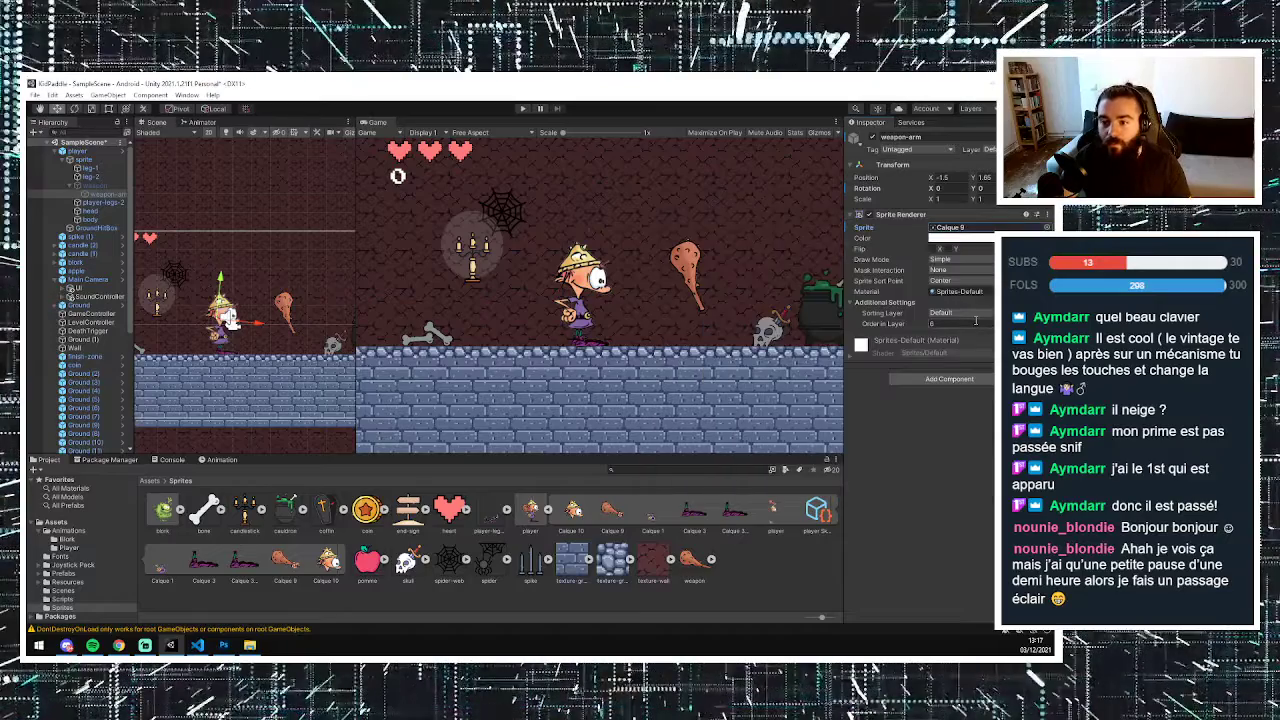
- Inspect the player's weapon object with its arm sprite and play-test walking into the club to collect it
left_click(93, 186)
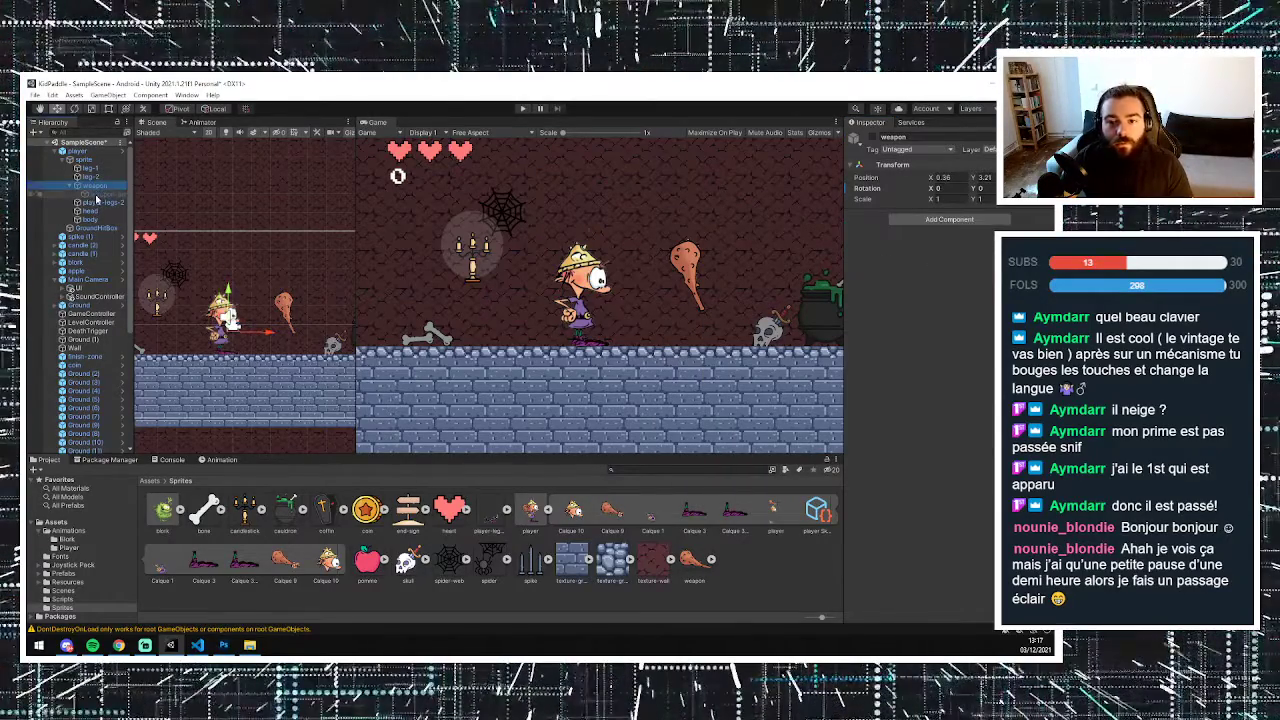
left_click(97, 196)
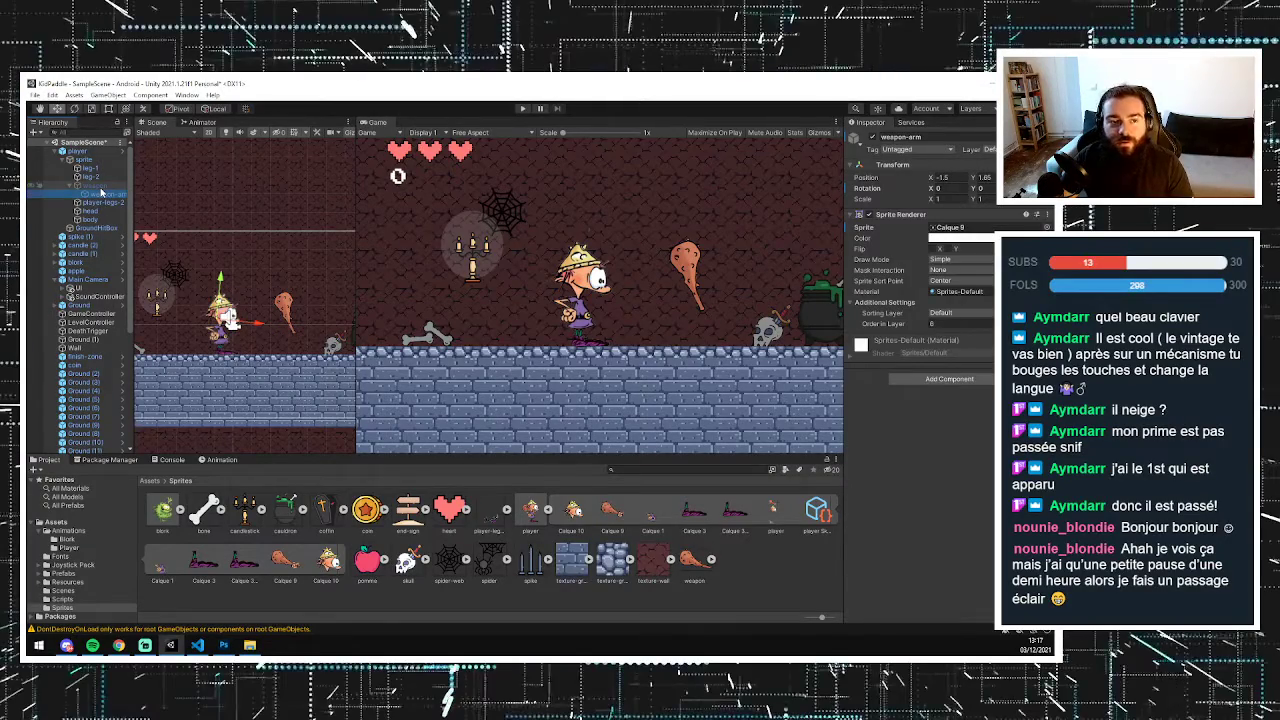
key("Up")
key("Down")
key("Up")
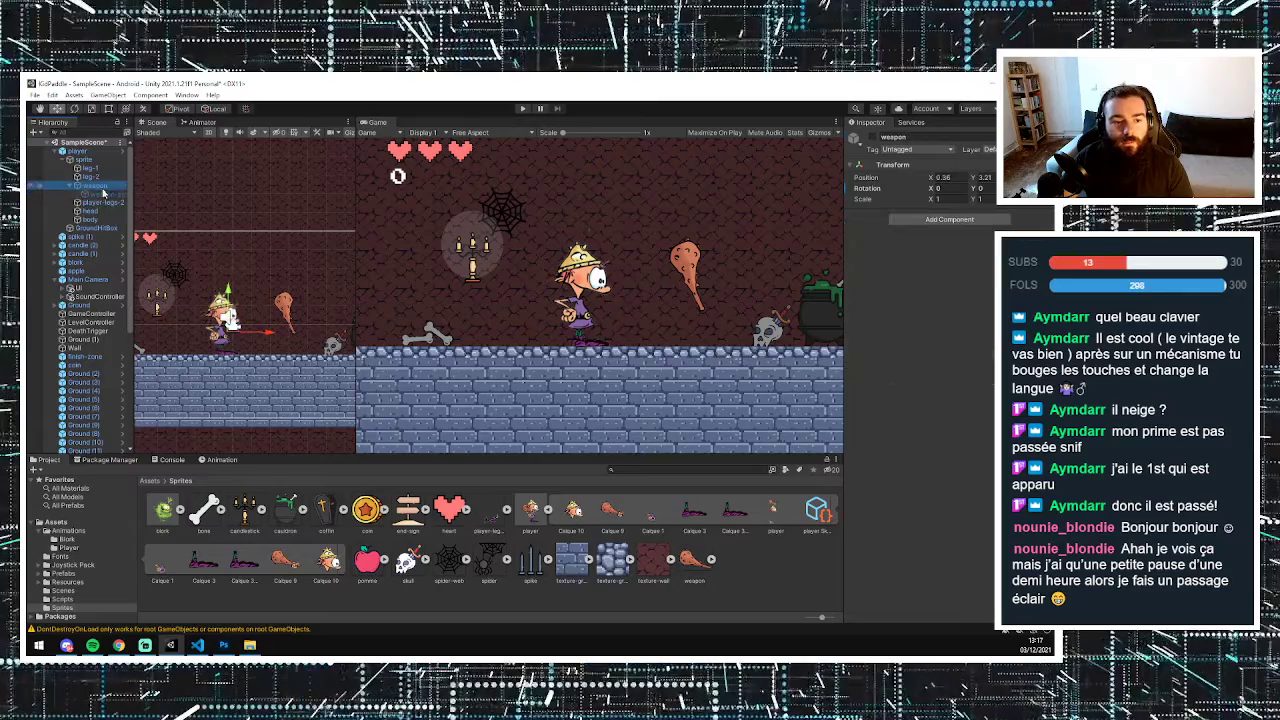
key("Down")
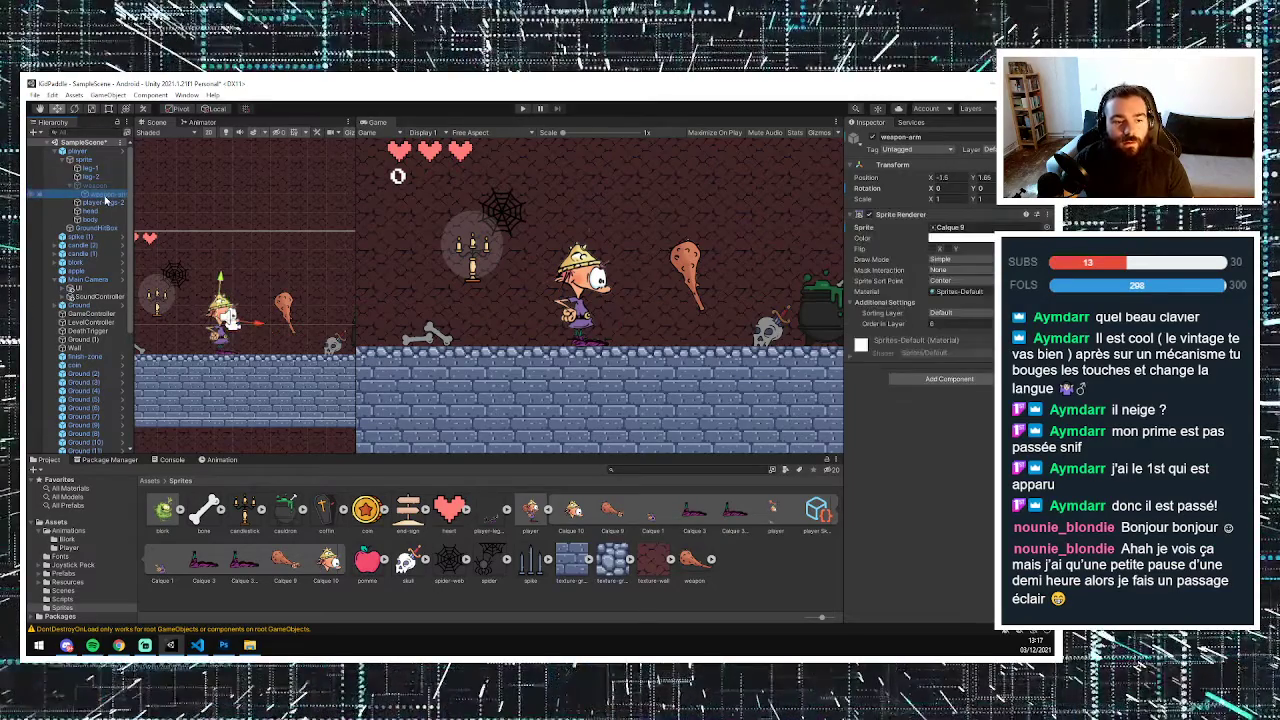
key("Up")
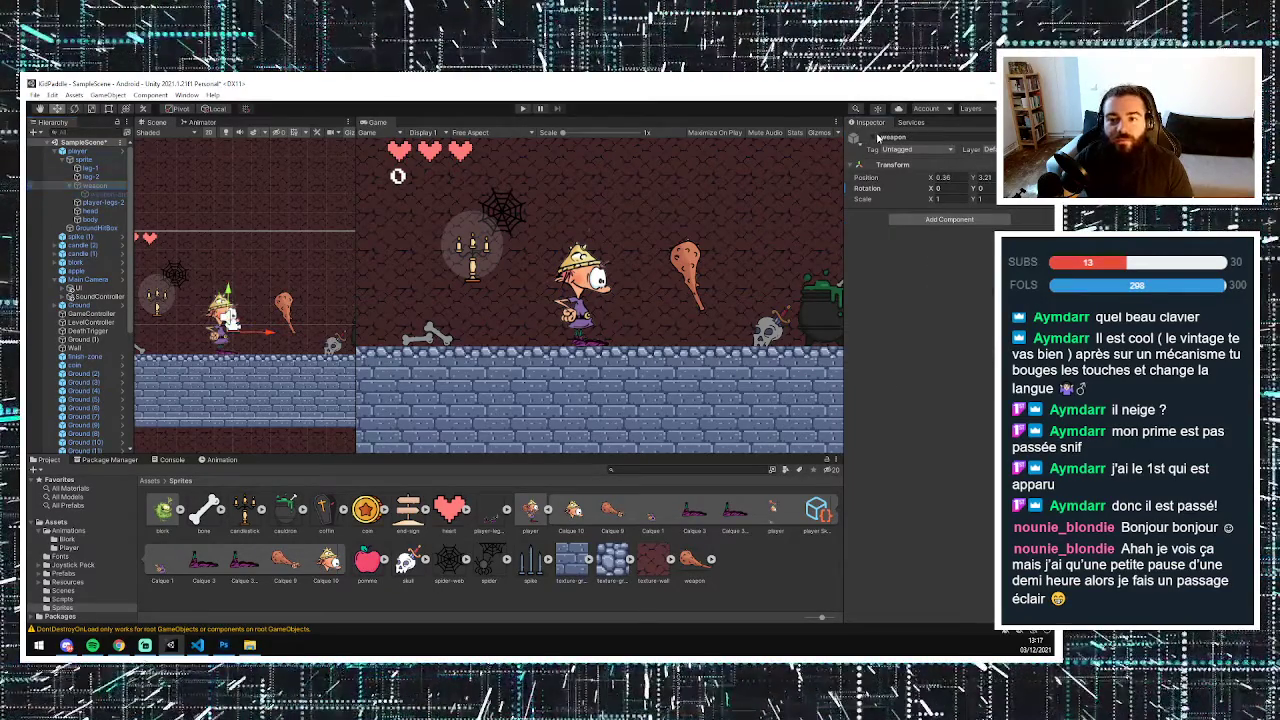
left_click(872, 138)
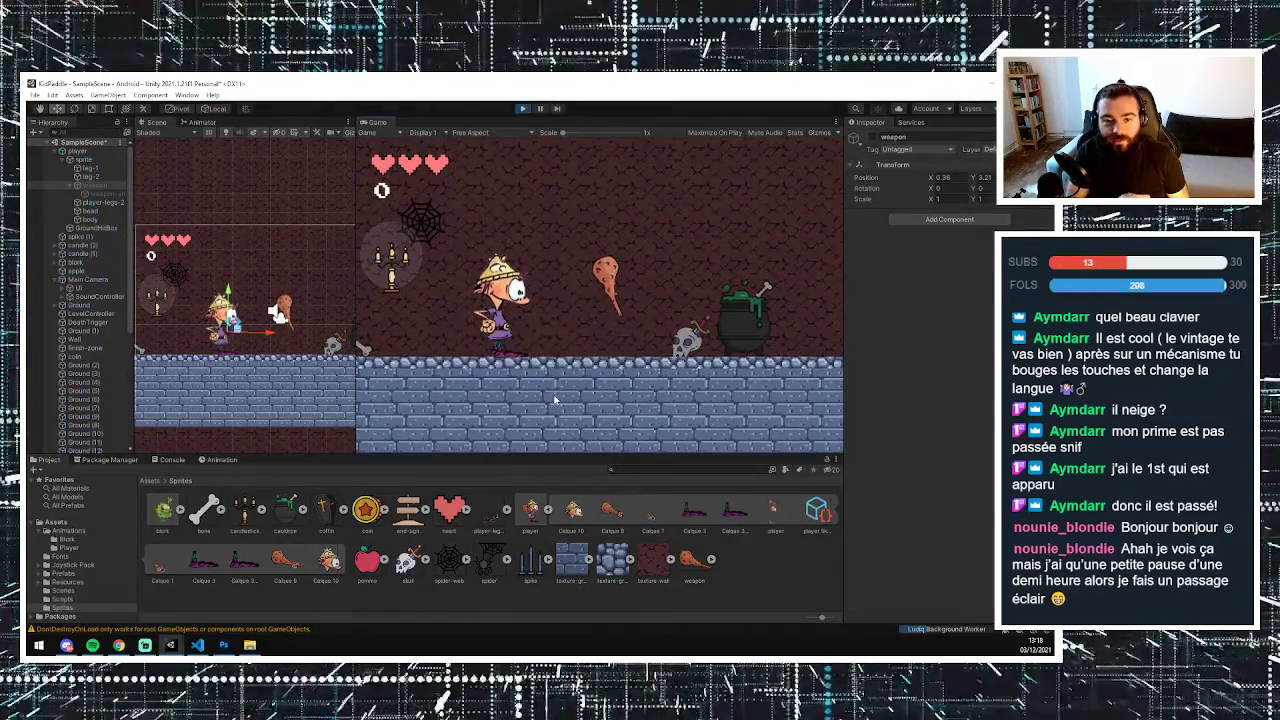
key("Right")
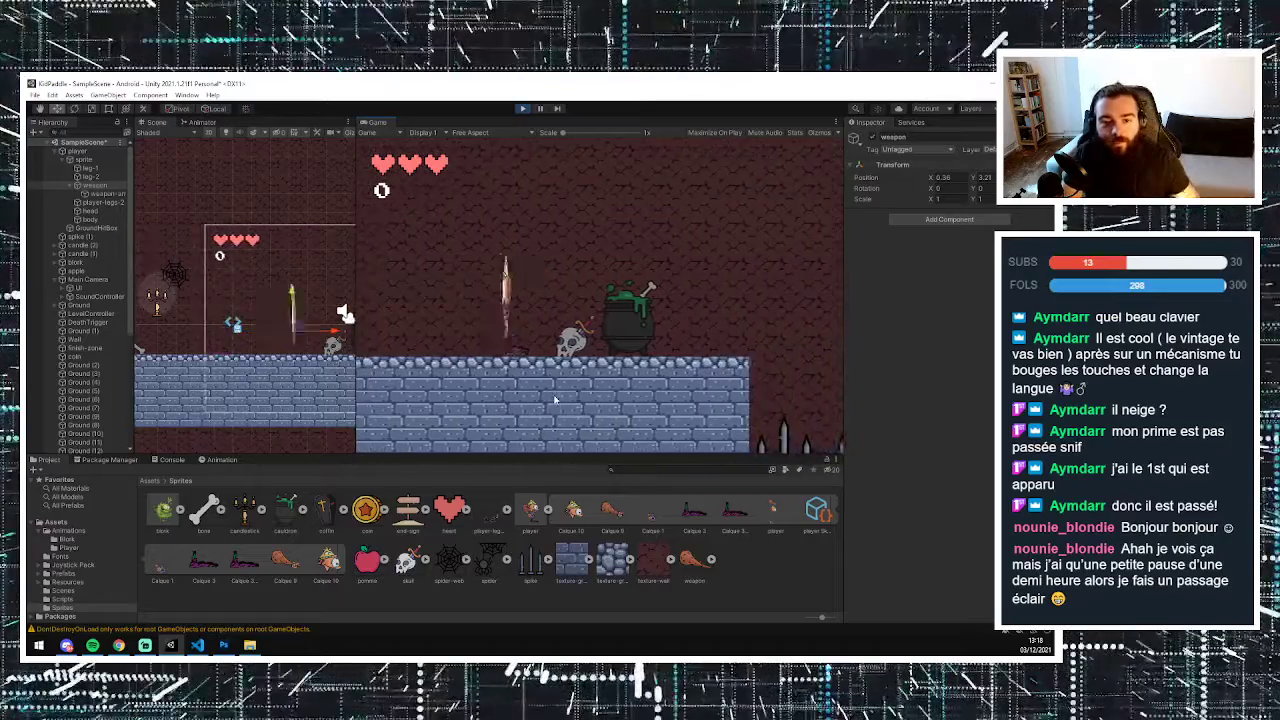
key("space")
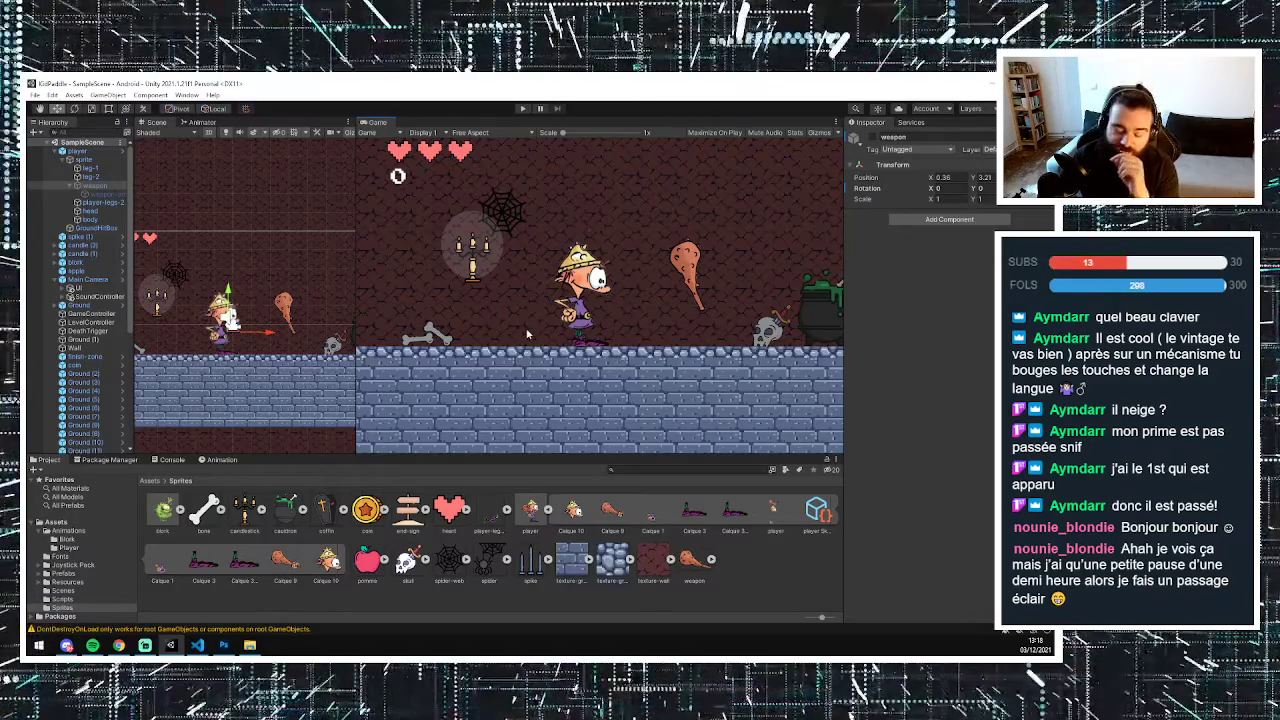
- Launch Adobe Audition and create a new audio file named weapon
key("super")
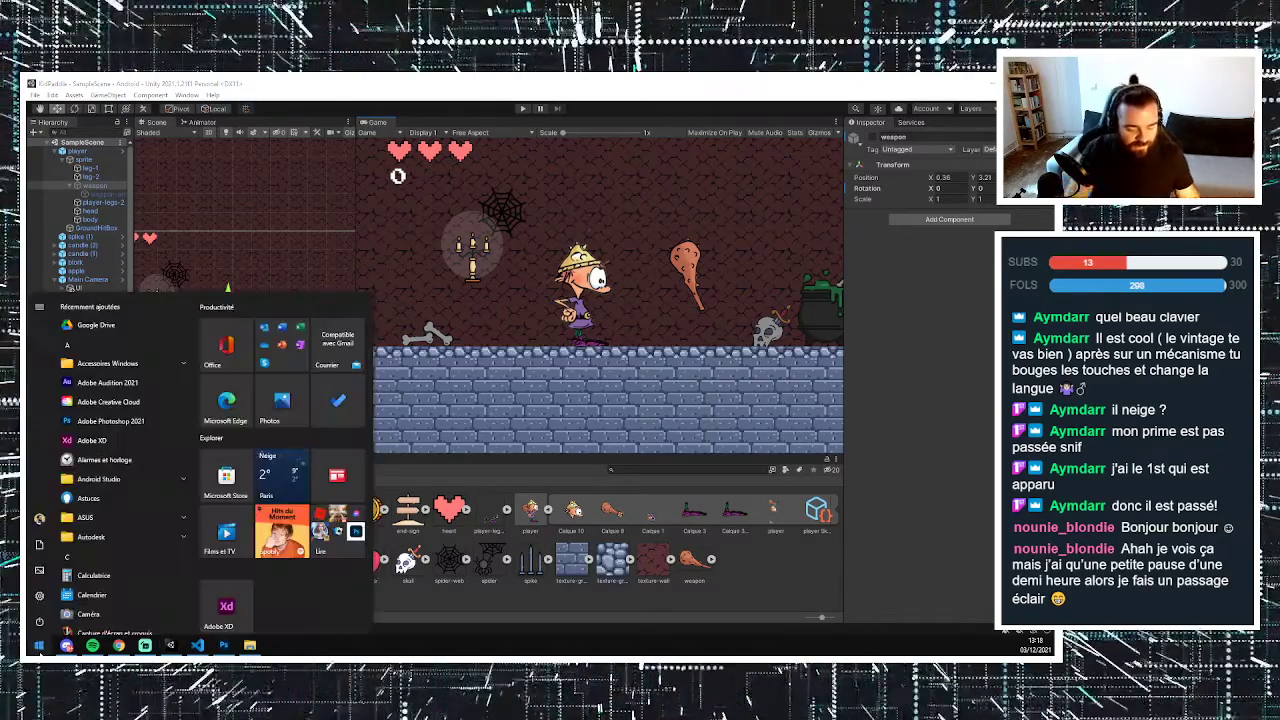
type("au")
left_click(41, 647)
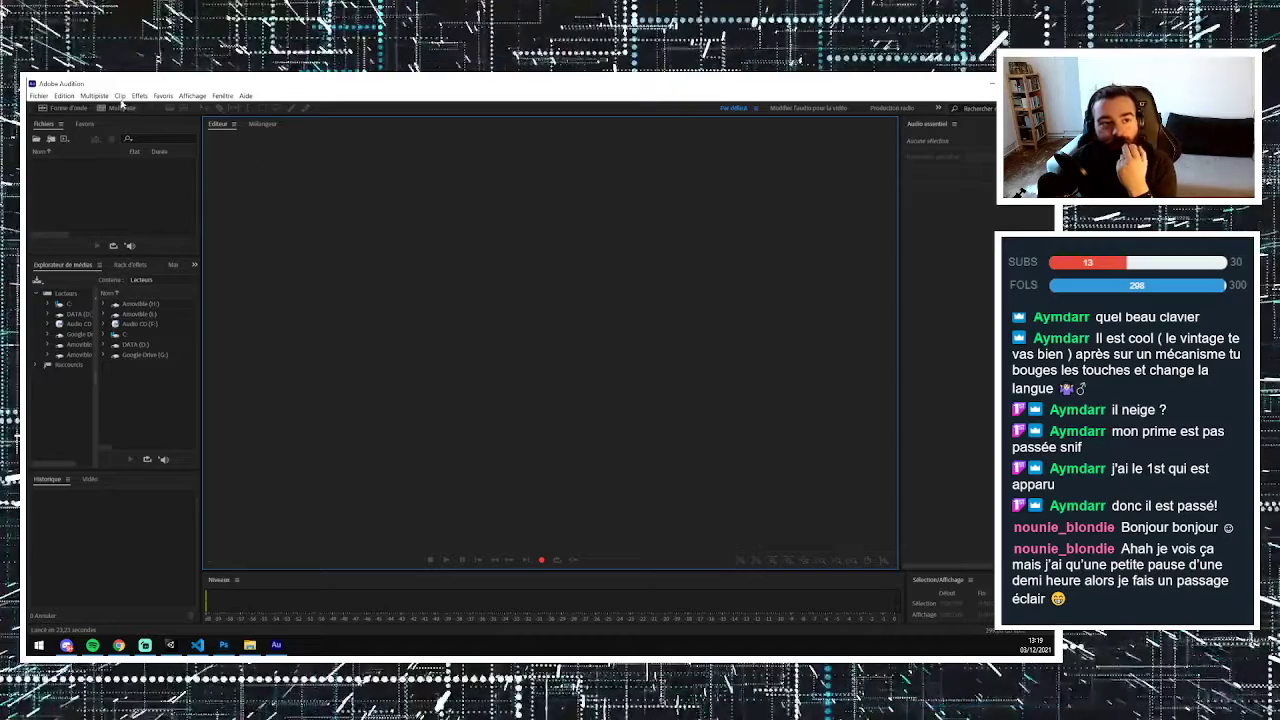
left_click(38, 95)
mouse_move(54, 106)
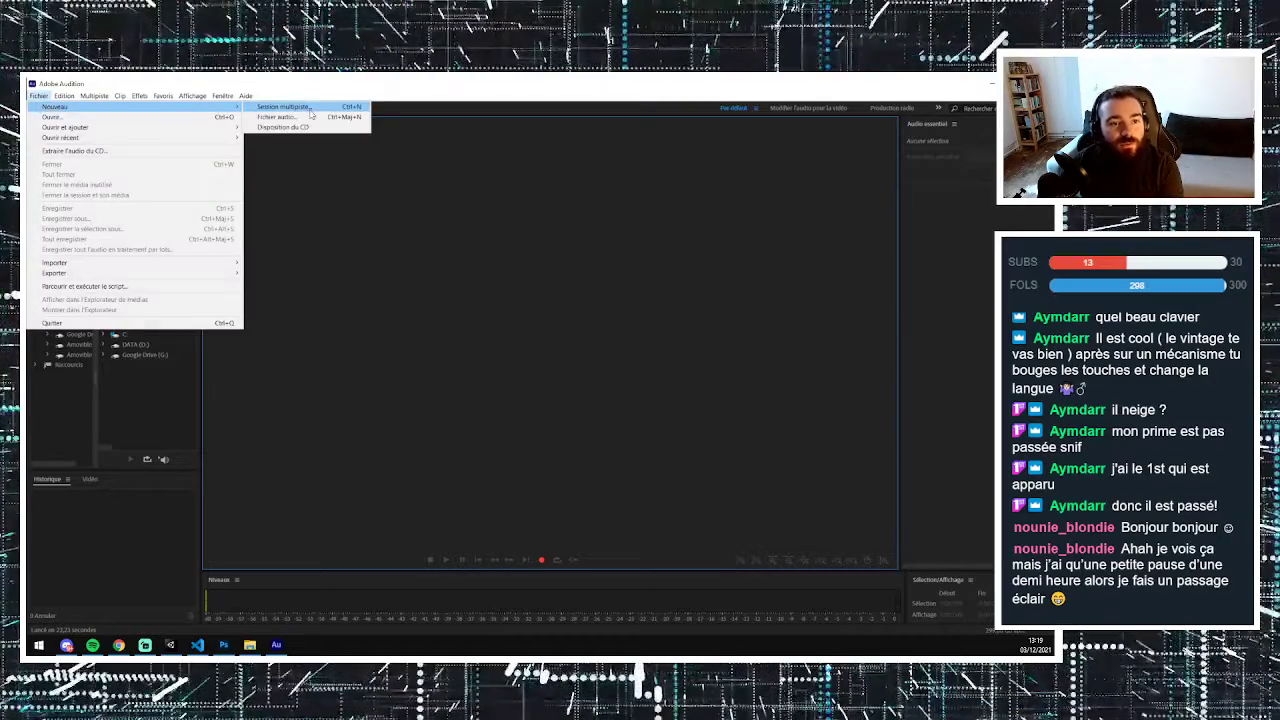
left_click(298, 117)
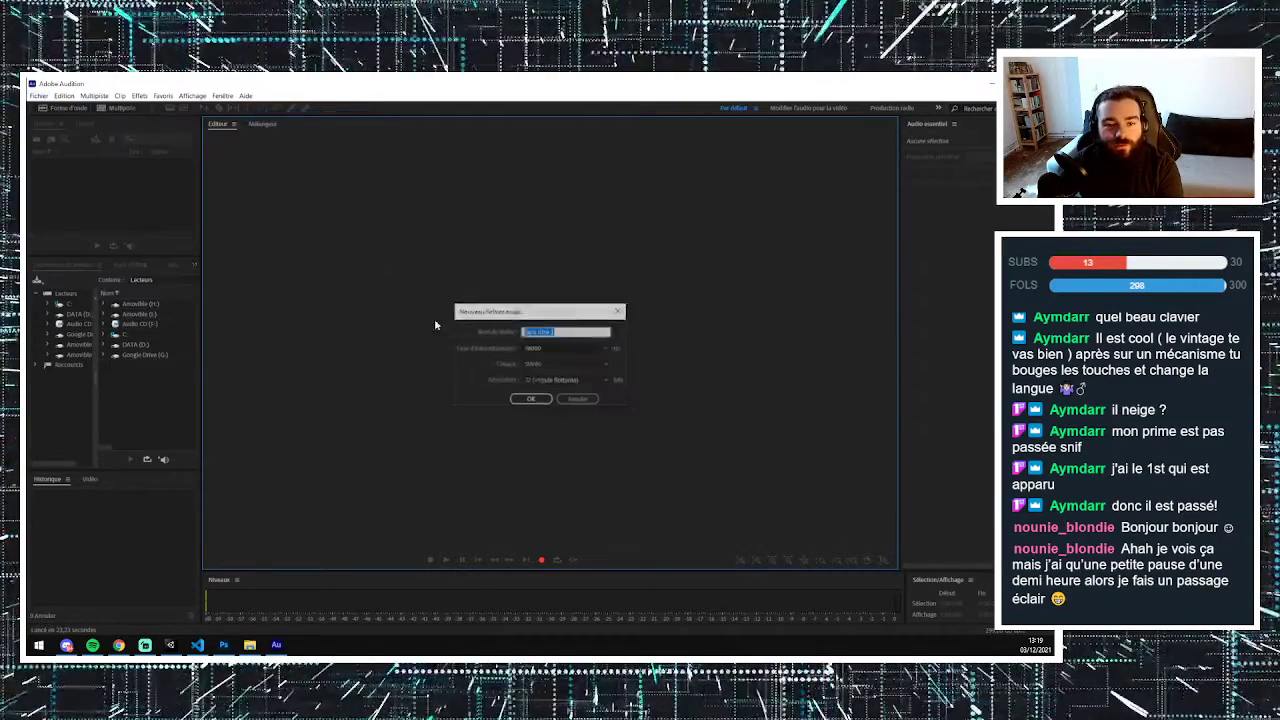
type("essai")
left_click(537, 398)
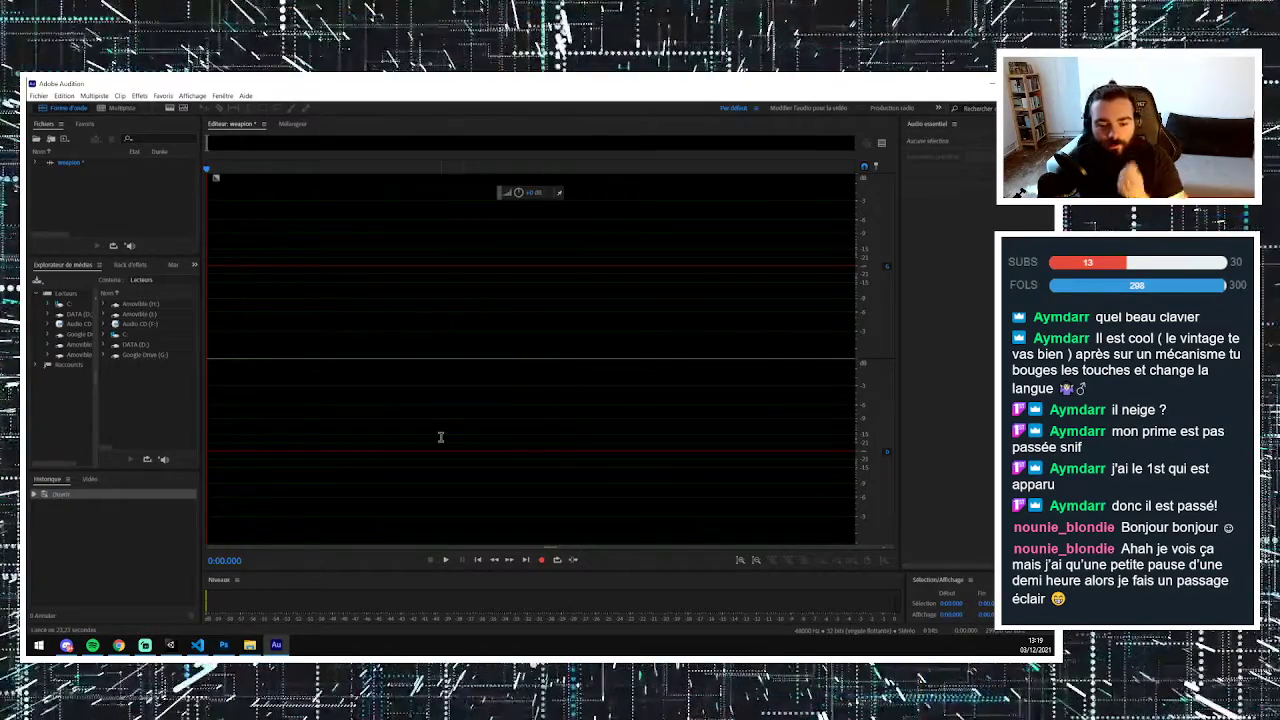
- Record and play back a test take in the weapon audio file, and delete the whole take
left_click(540, 560)
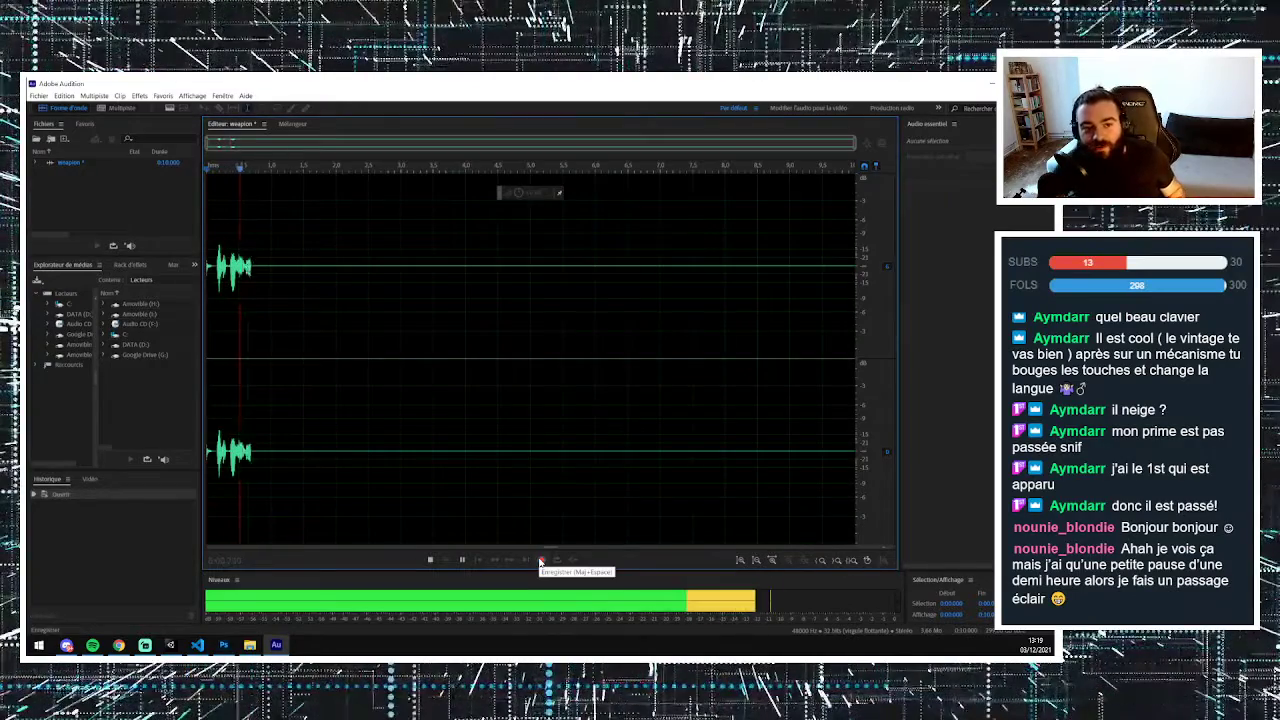
key("space")
left_click(446, 560)
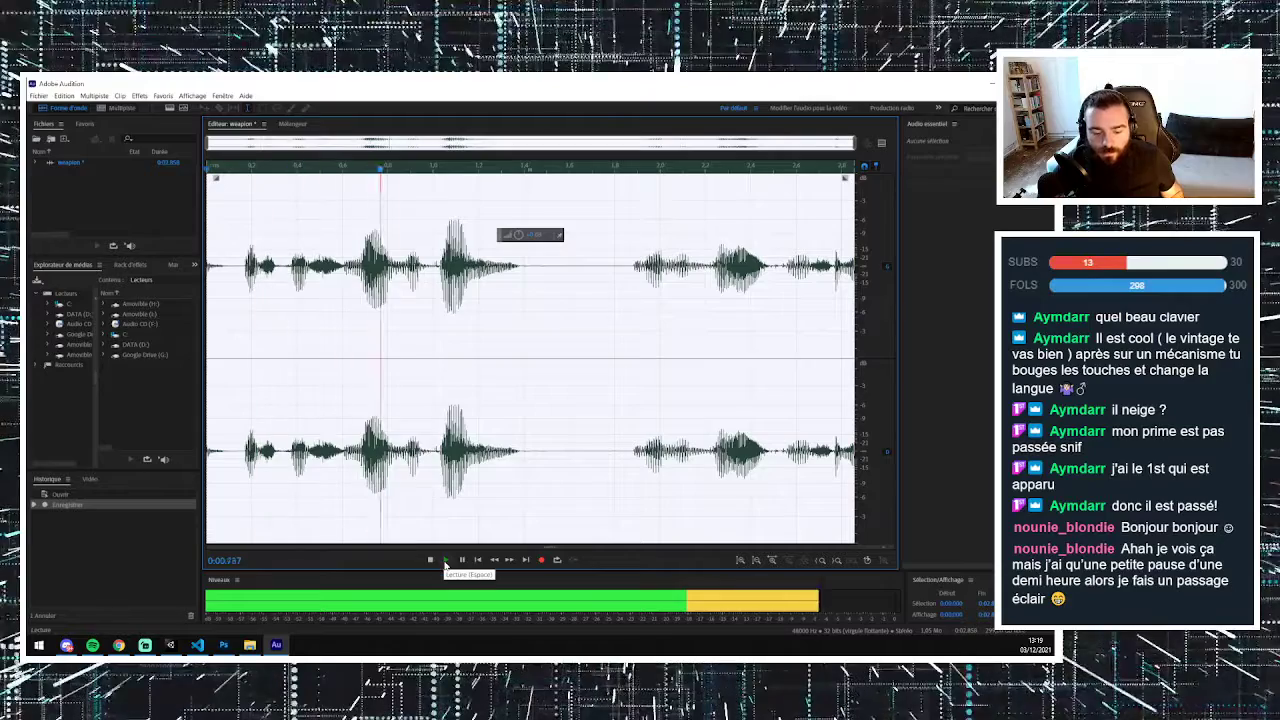
left_click(430, 560)
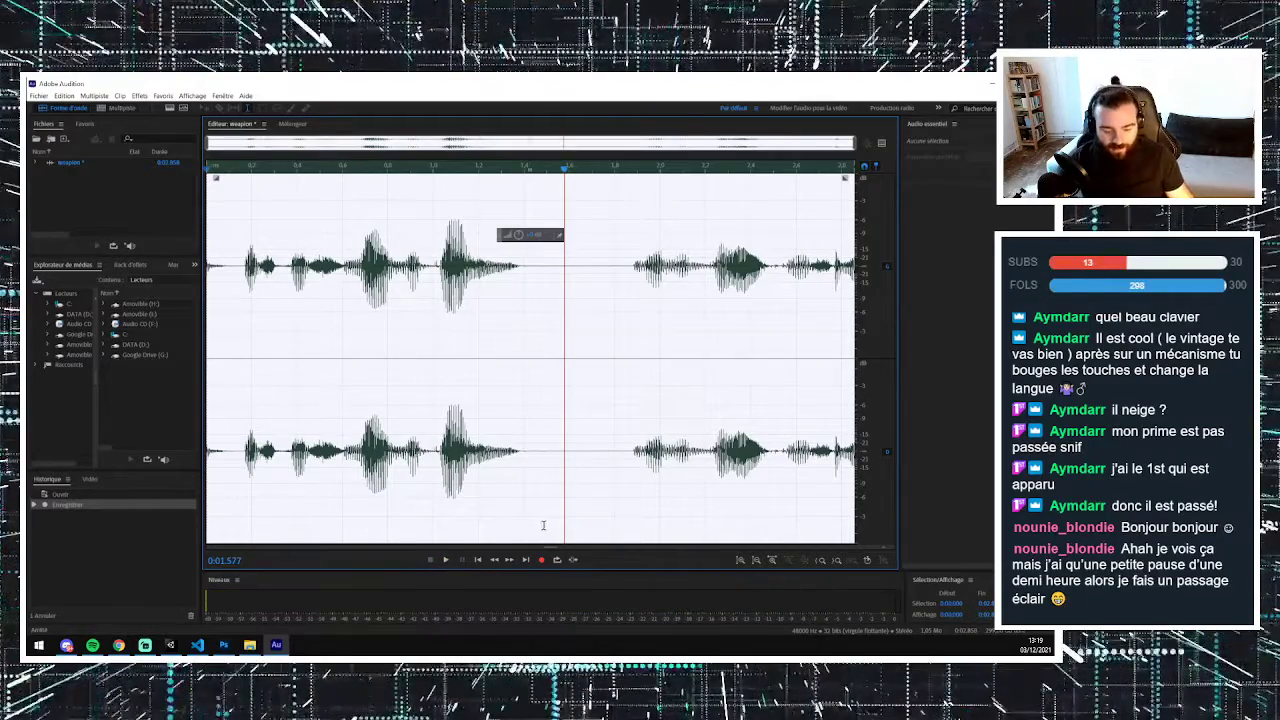
key("ctrl+a")
key("Delete")
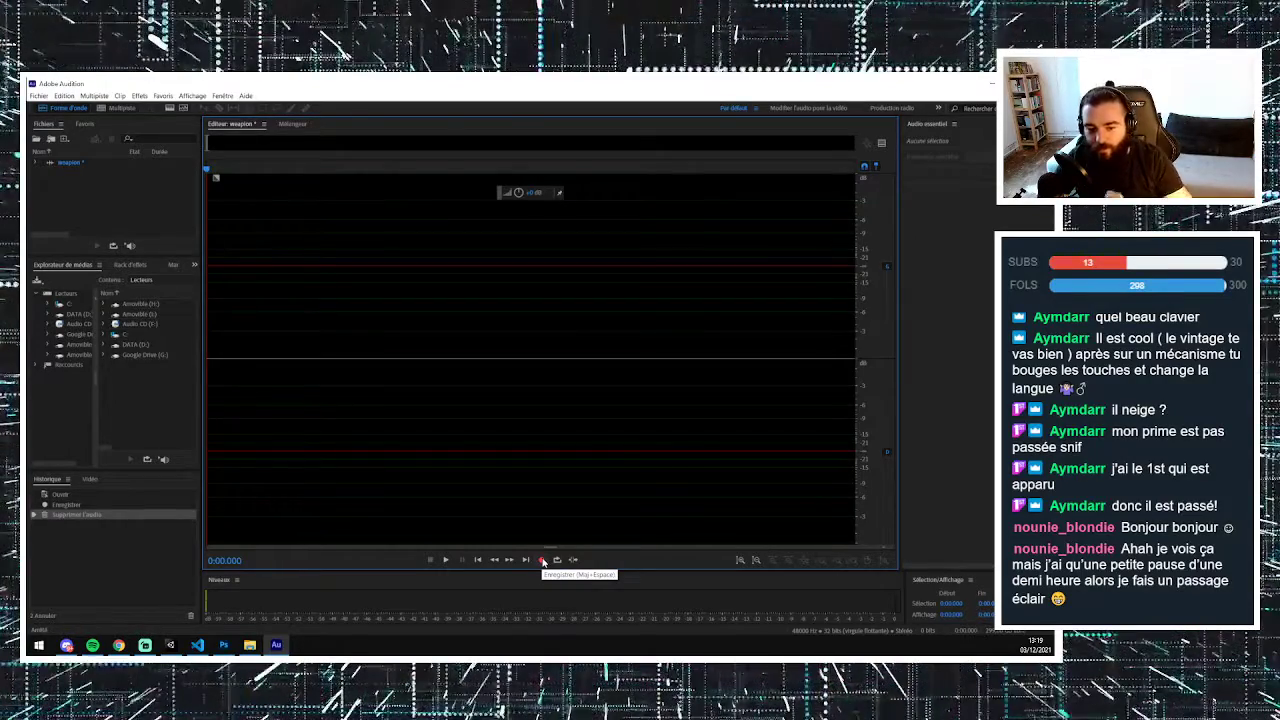
- Record a short weapon sound effect into the empty audio file and play it back
left_click(543, 561)
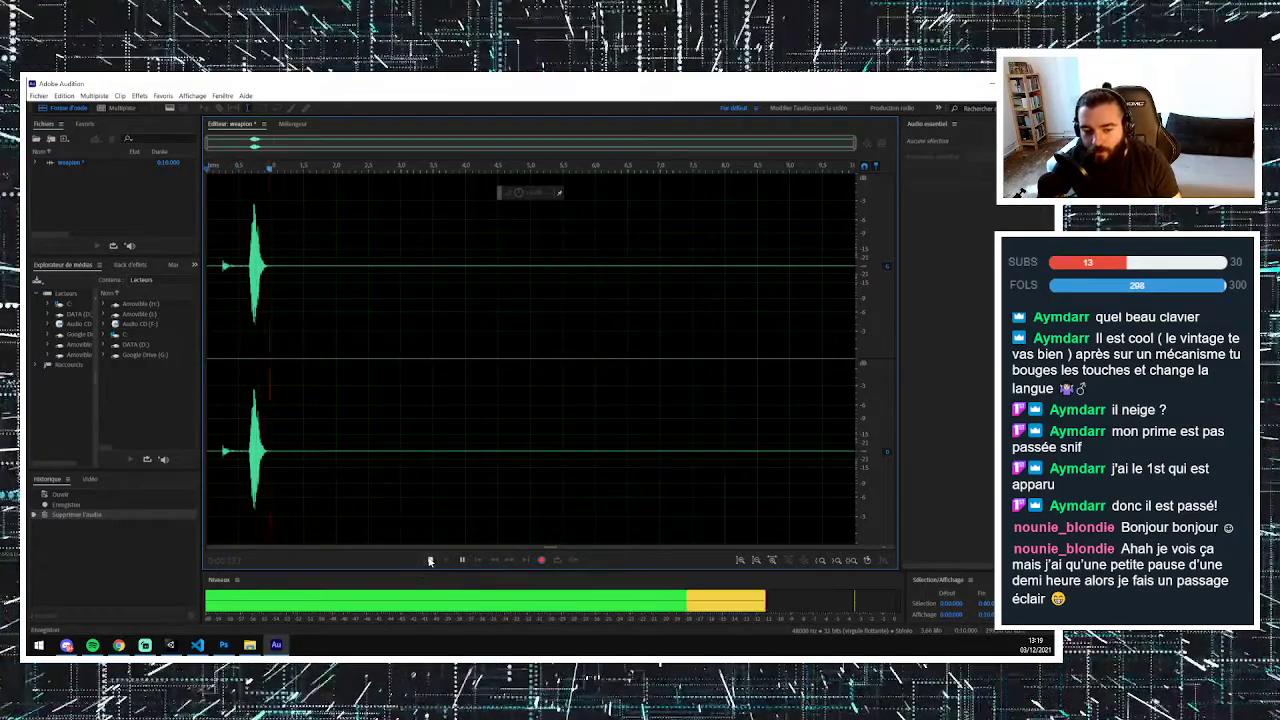
left_click(430, 561)
left_click(448, 562)
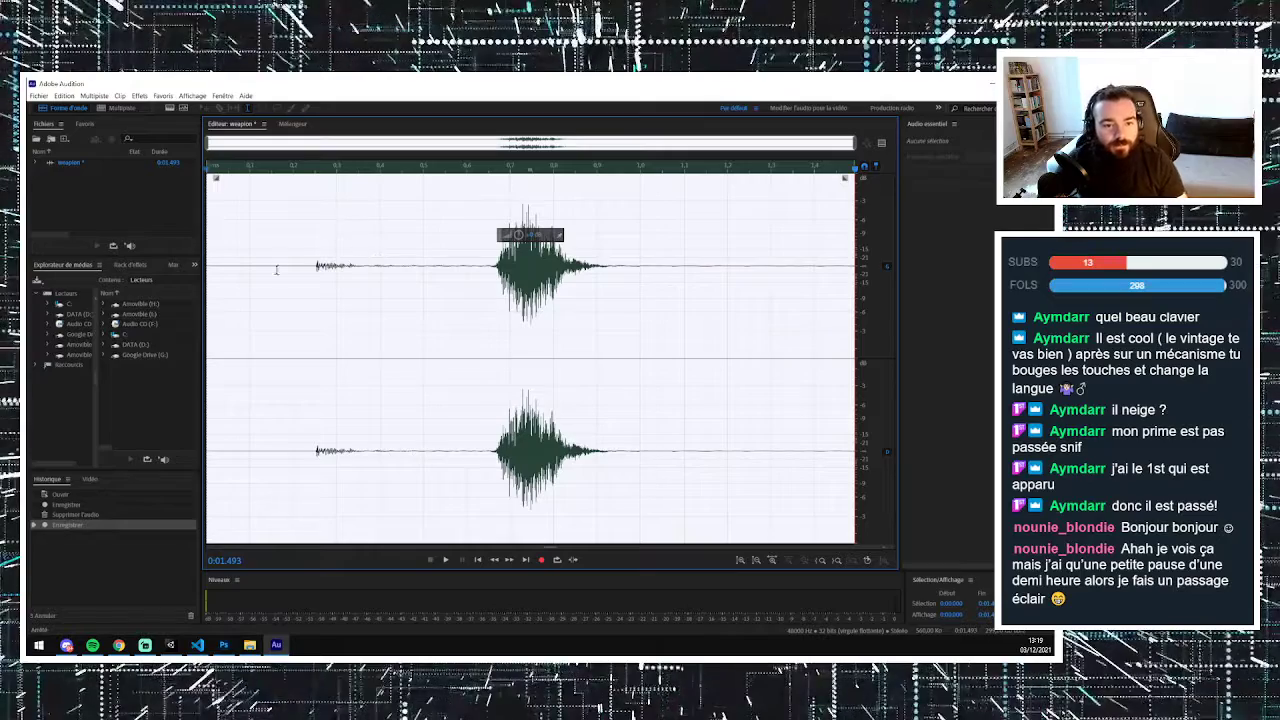
- Trim the audio before and after the sound burst to about 0.38 s and play back the result
left_click_drag(463, 271, 207, 271)
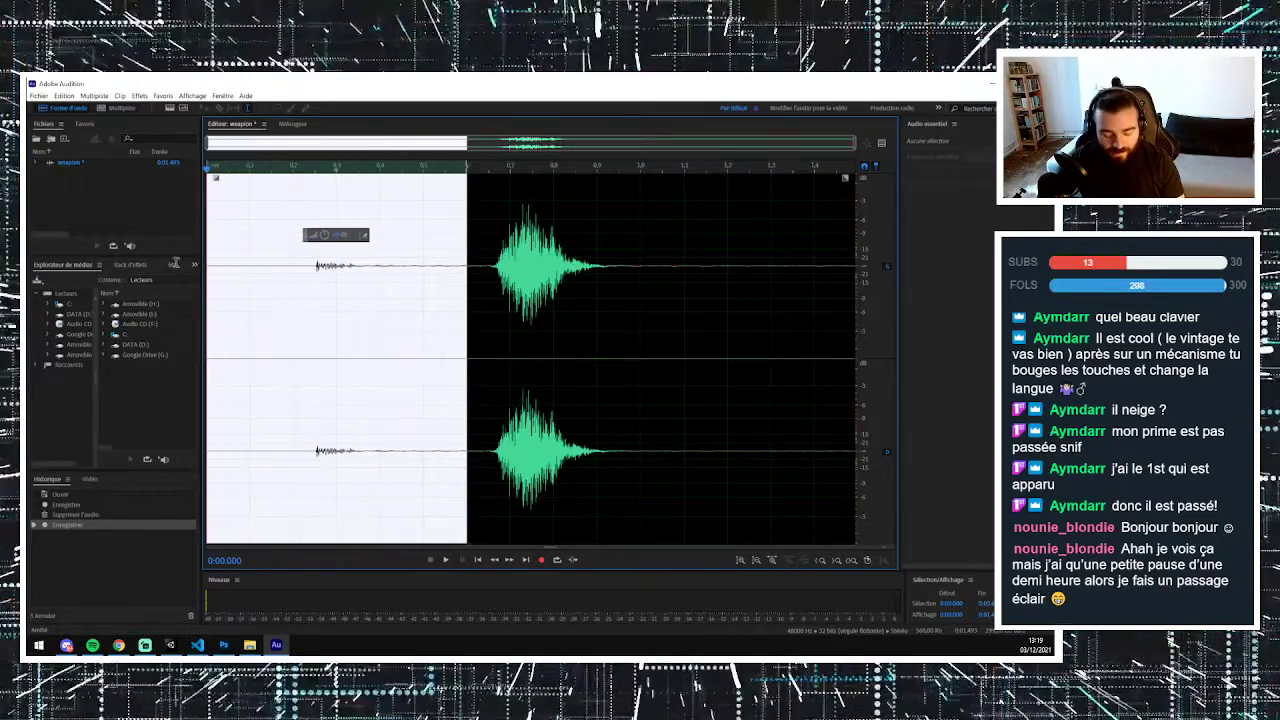
key("Delete")
left_click_drag(480, 266, 858, 268)
key("Delete")
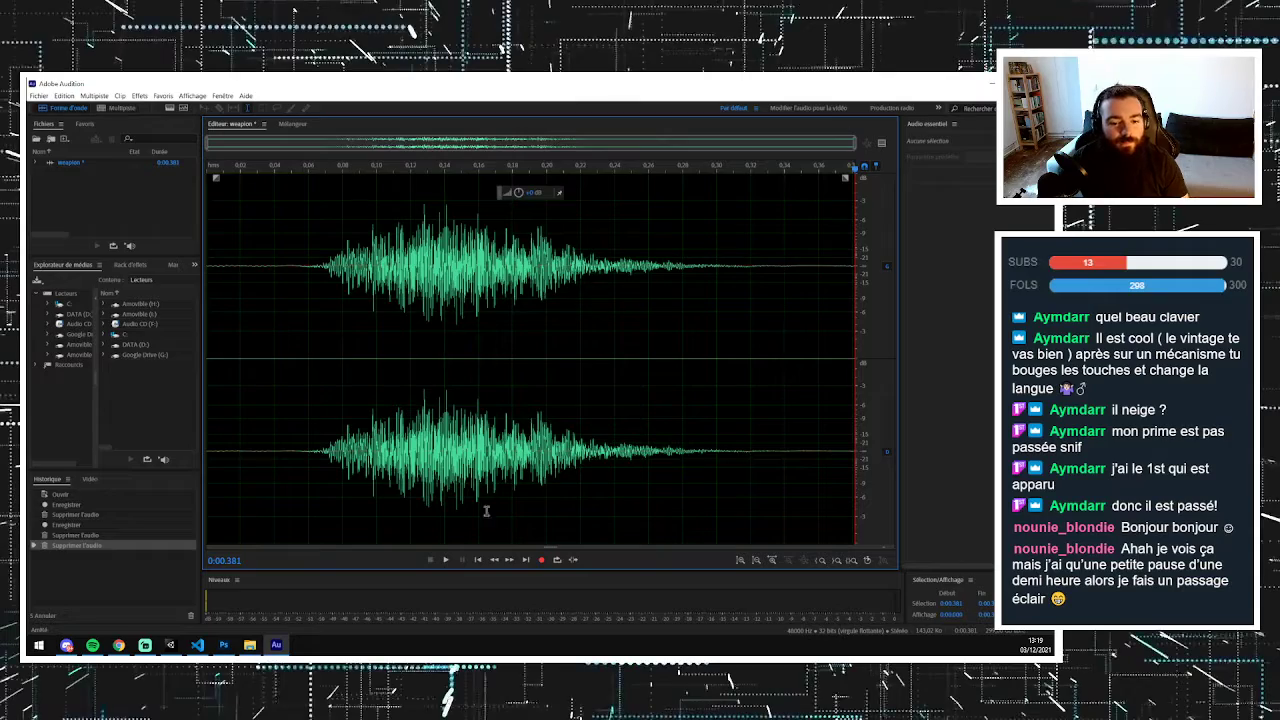
left_click(446, 562)
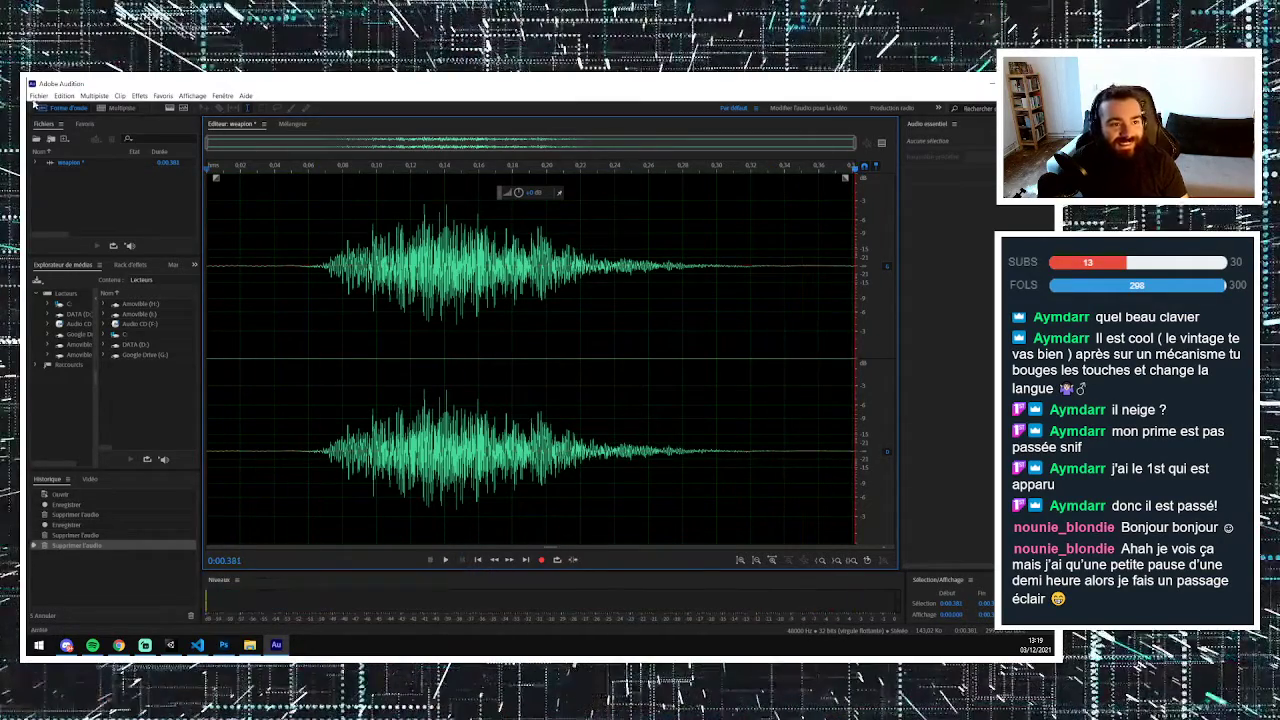
- Export the audio as weapon.mp3 in MP3 format to the Unity project's Assets\Resources\Sounds\effects folder
left_click(37, 96)
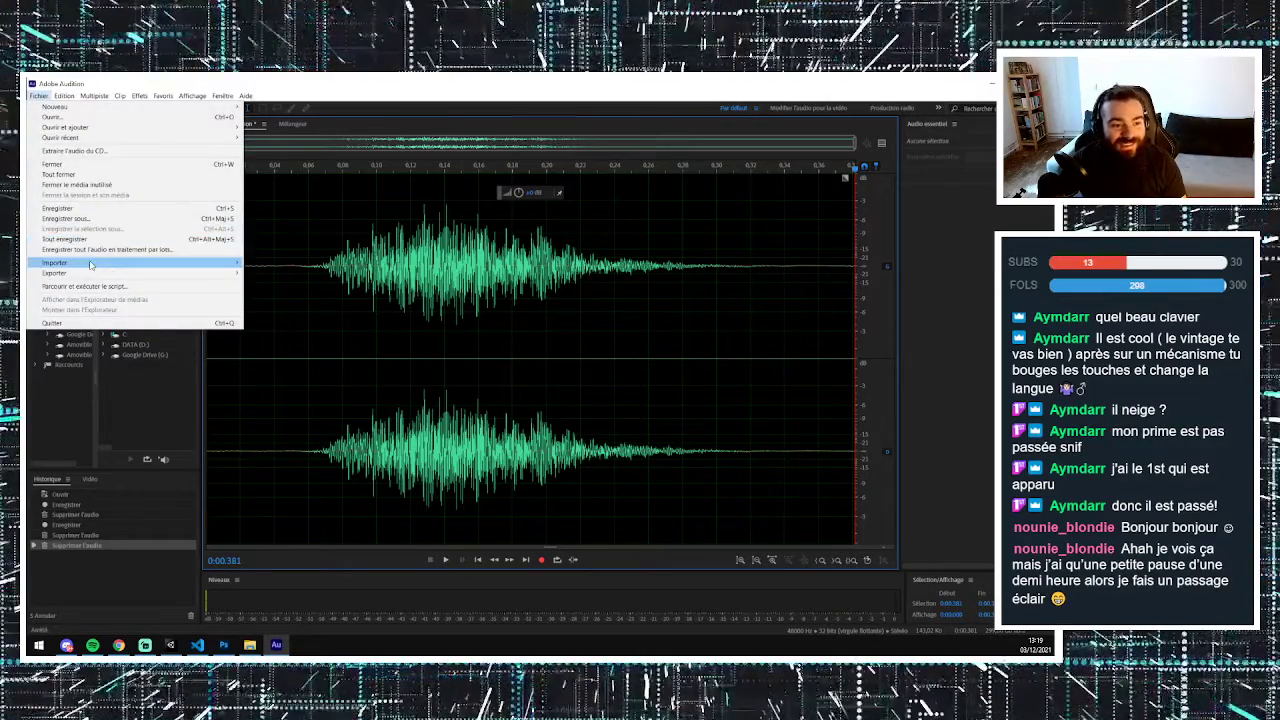
mouse_move(90, 264)
left_click(262, 273)
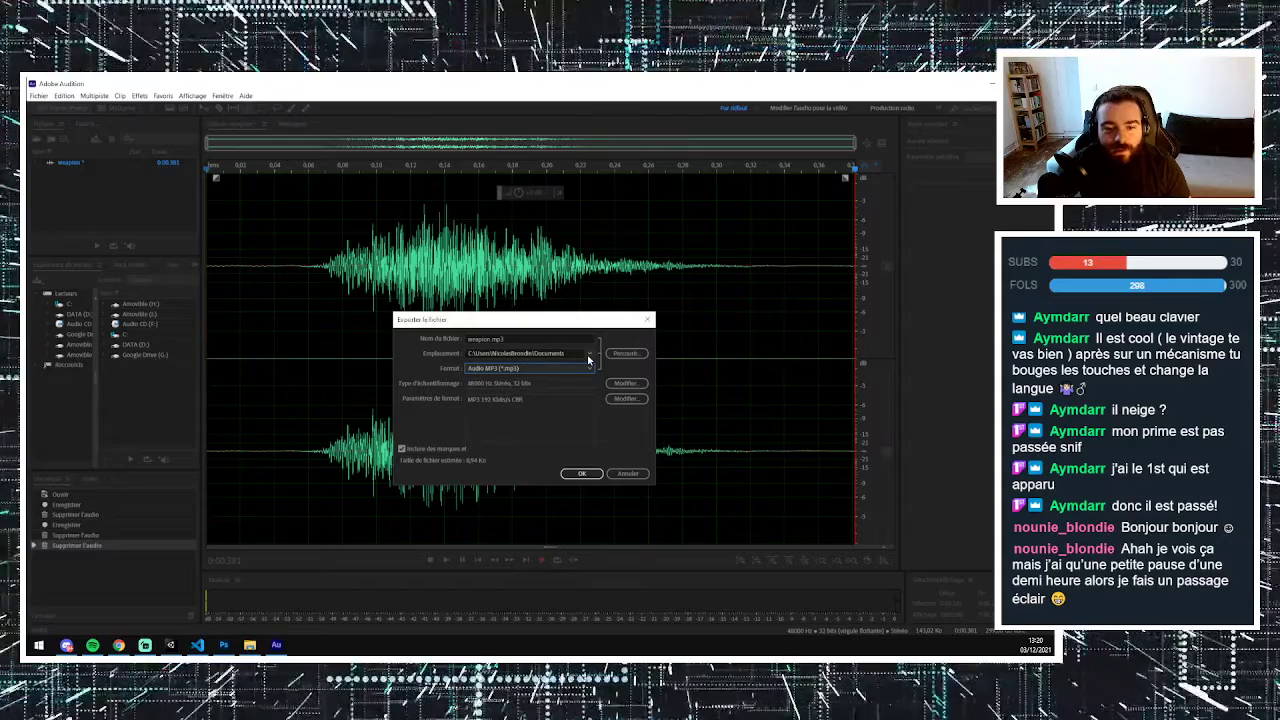
left_click(589, 355)
left_click(623, 356)
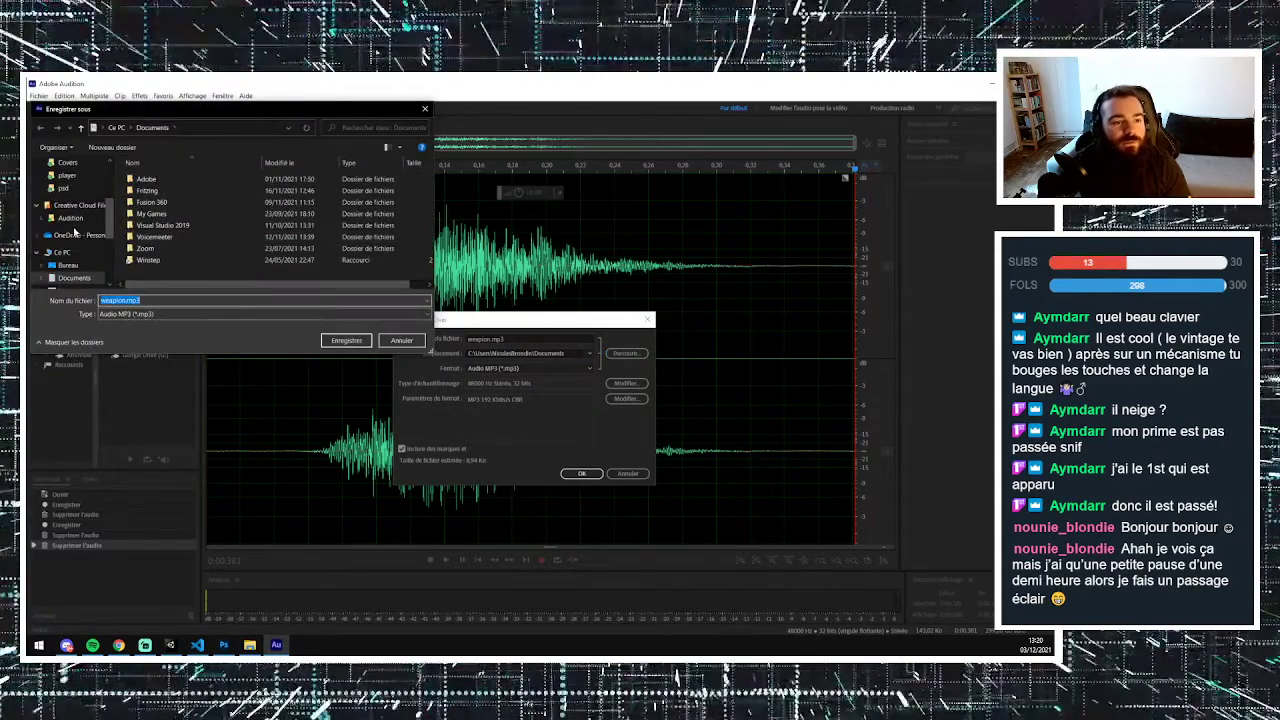
key("Return")
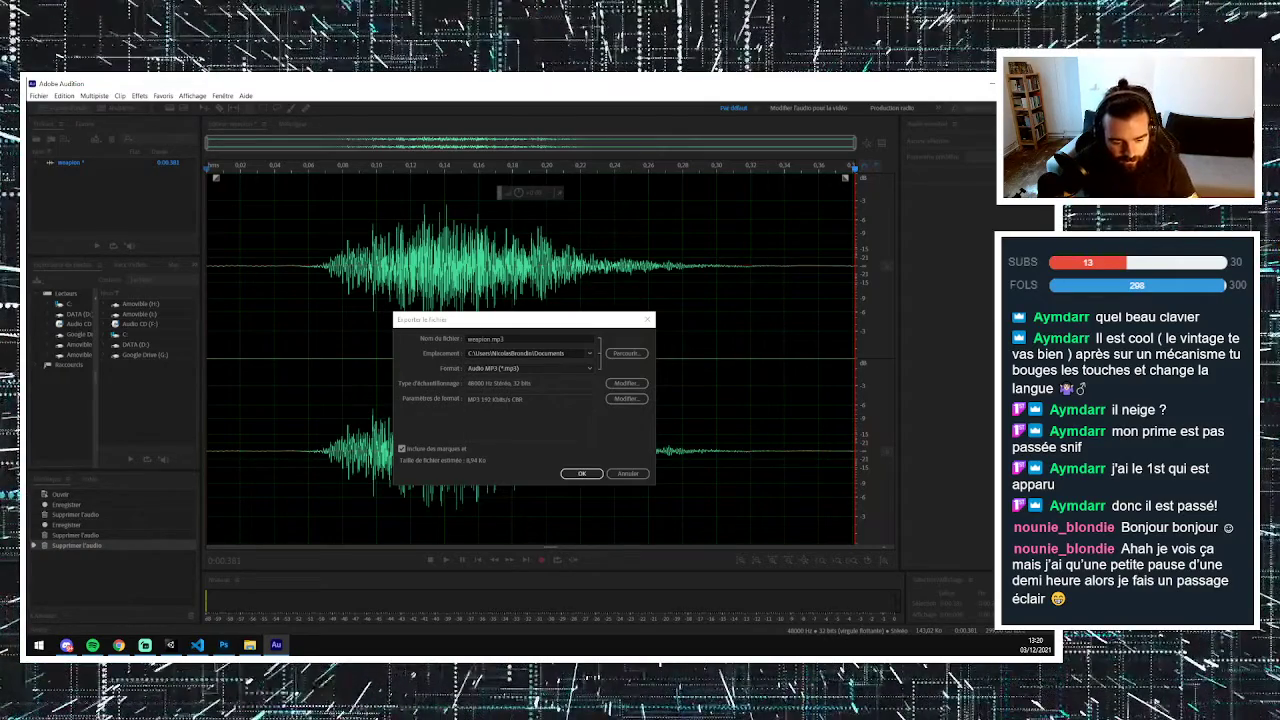
key("Return")
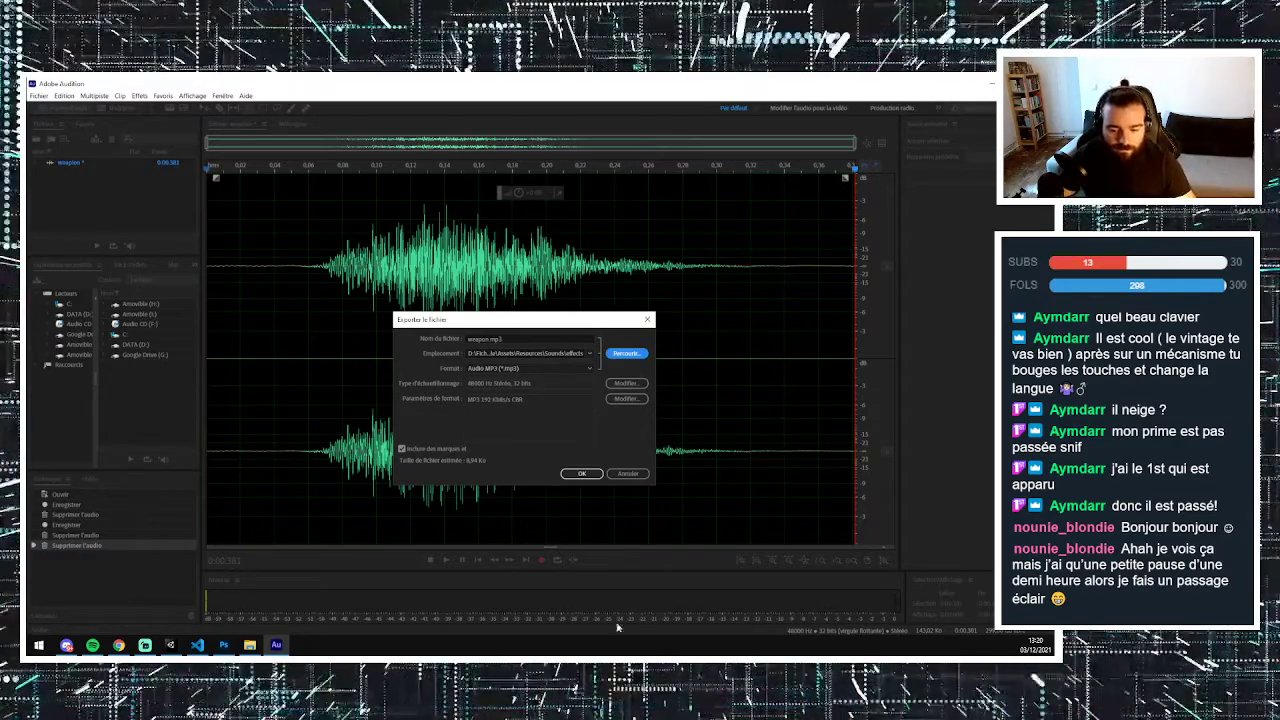
left_click(585, 474)
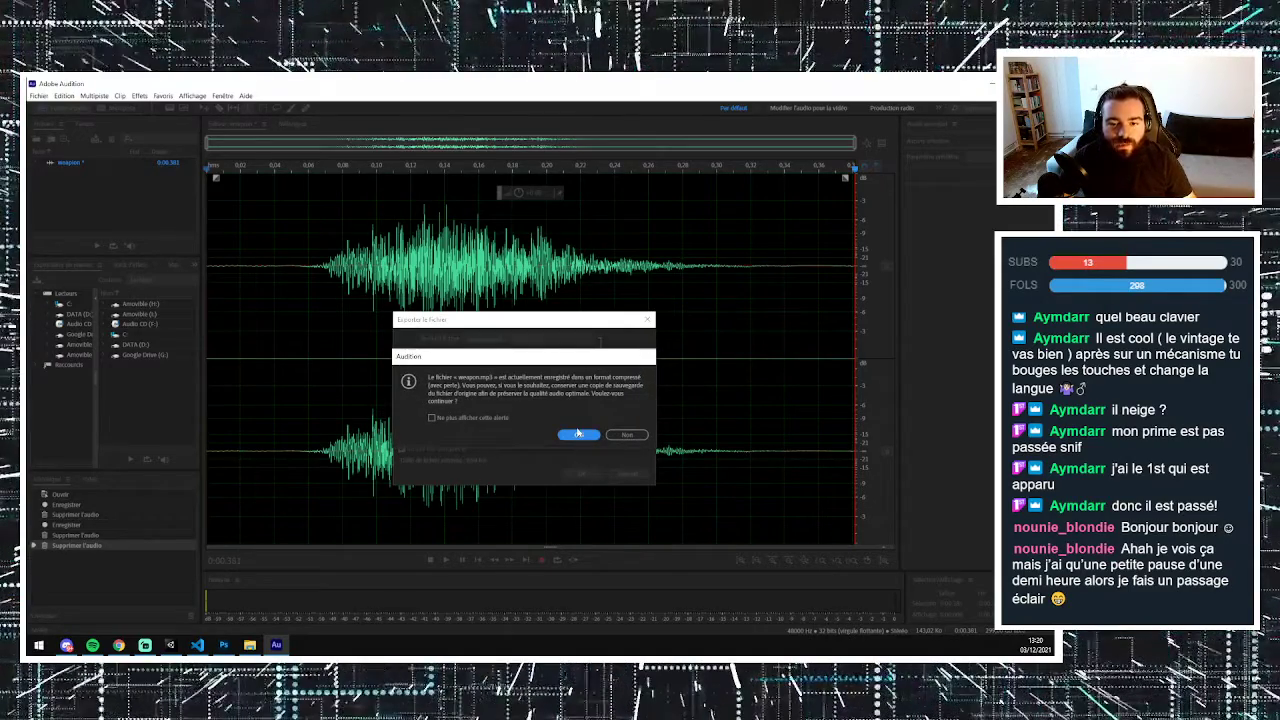
left_click(578, 436)
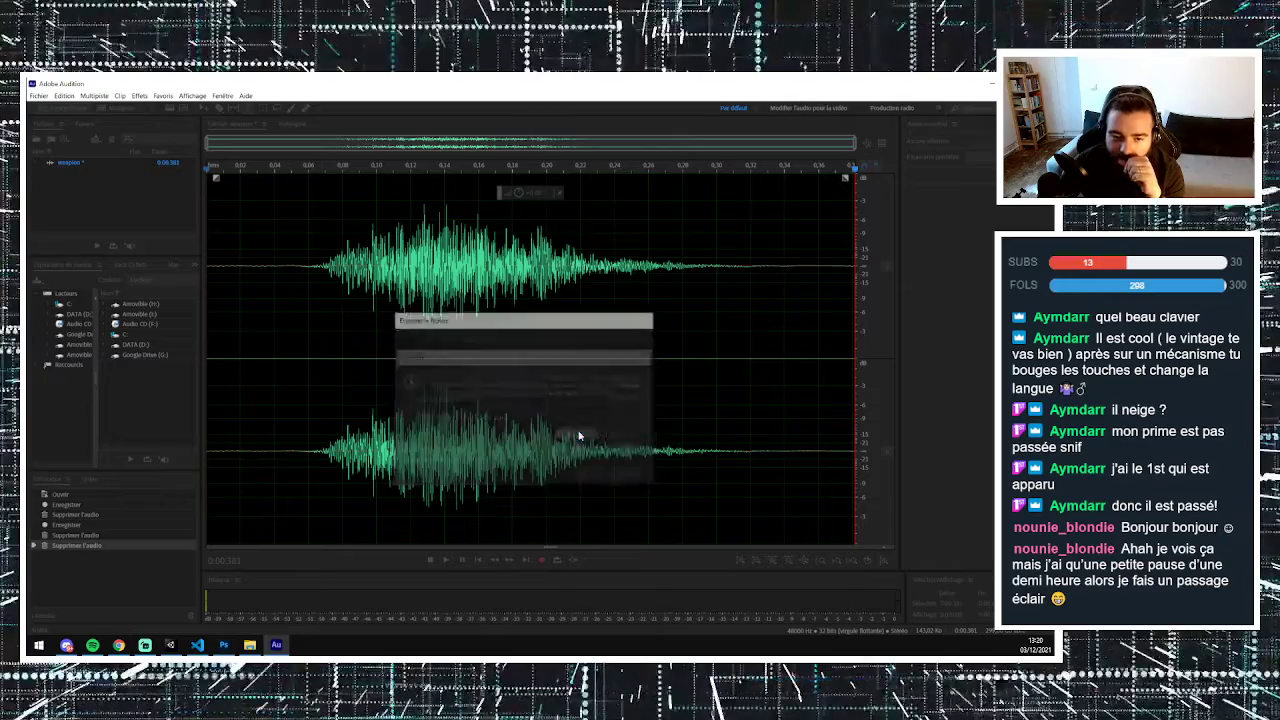
- Switch to Unity and open the project's Assets/Resources/Sounds/effects folder to check for the exported weapon clip
left_click(983, 88)
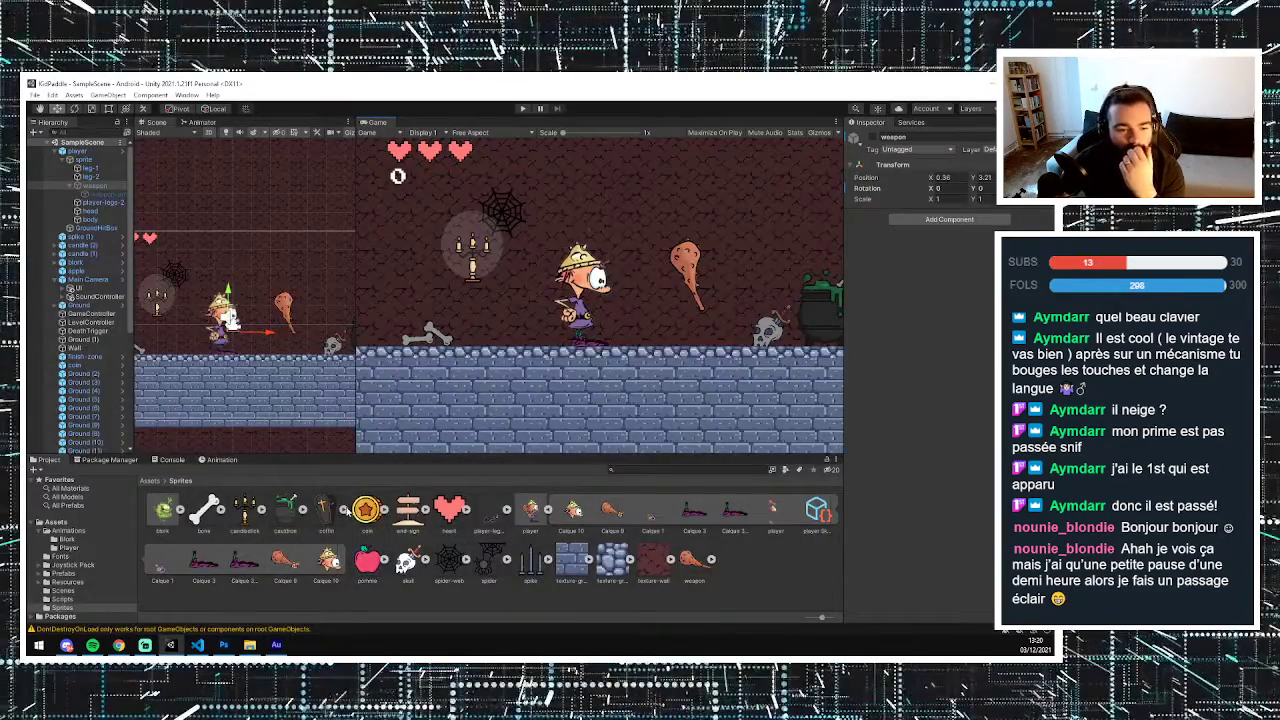
left_click(148, 481)
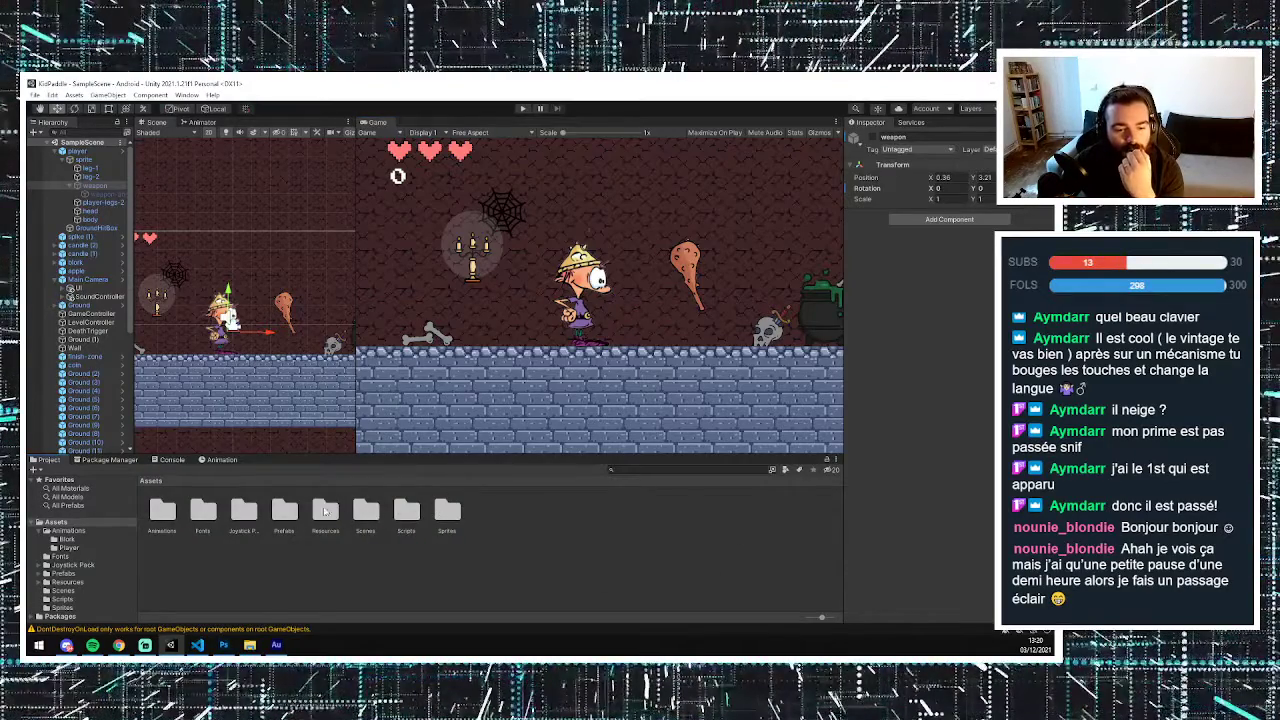
double_click(325, 512)
double_click(162, 511)
double_click(162, 511)
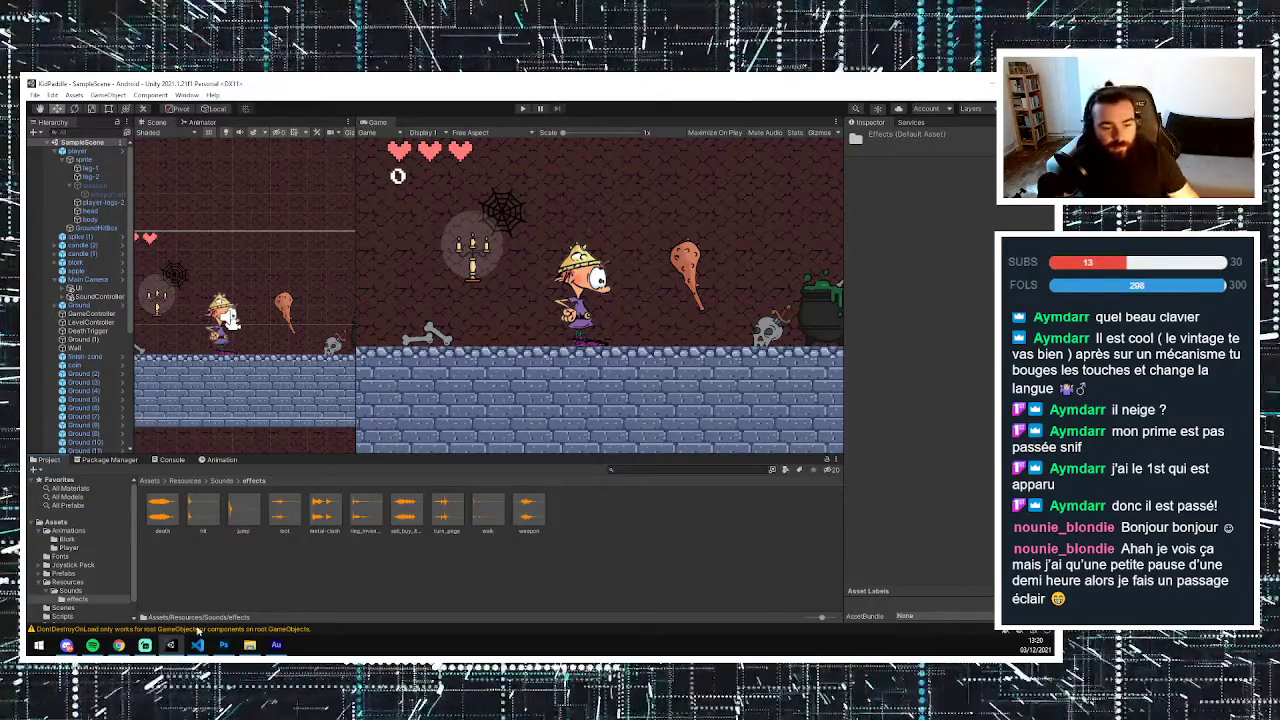
- Switch to Visual Studio Code, open SoundController.cs and duplicate the "hit" effect entry in Start()
left_click(199, 645)
left_click(198, 645)
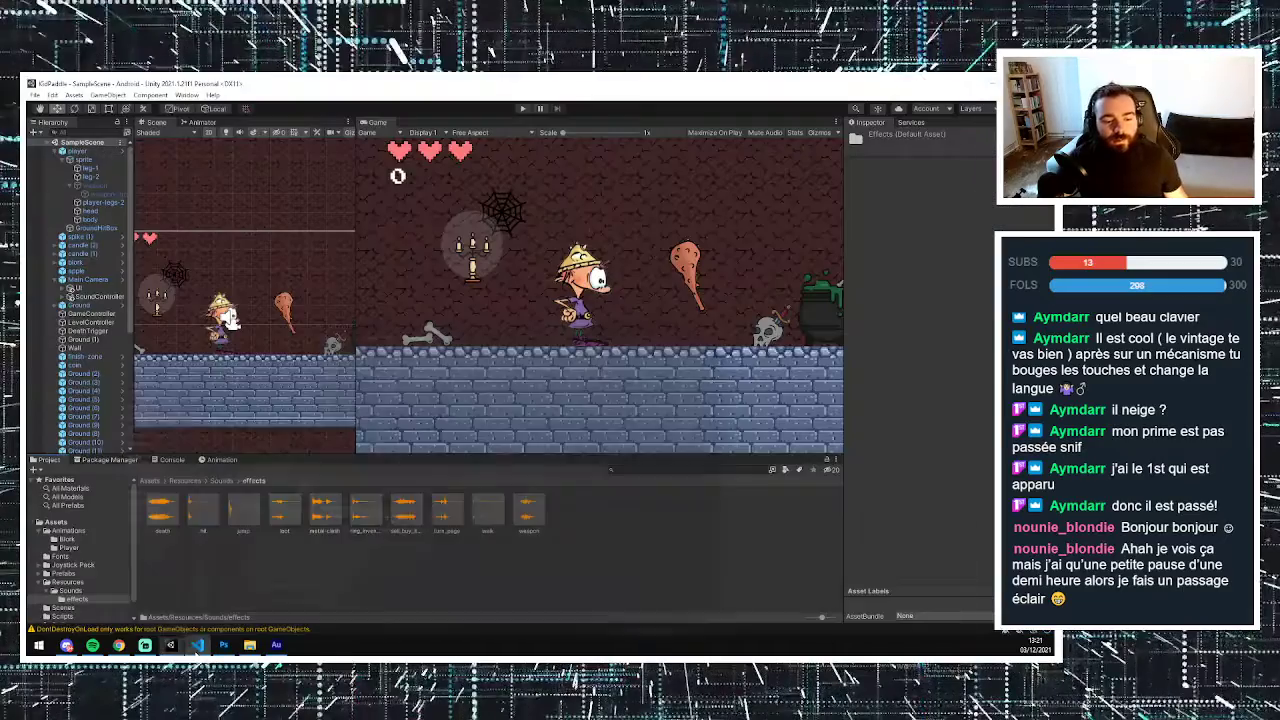
left_click(199, 645)
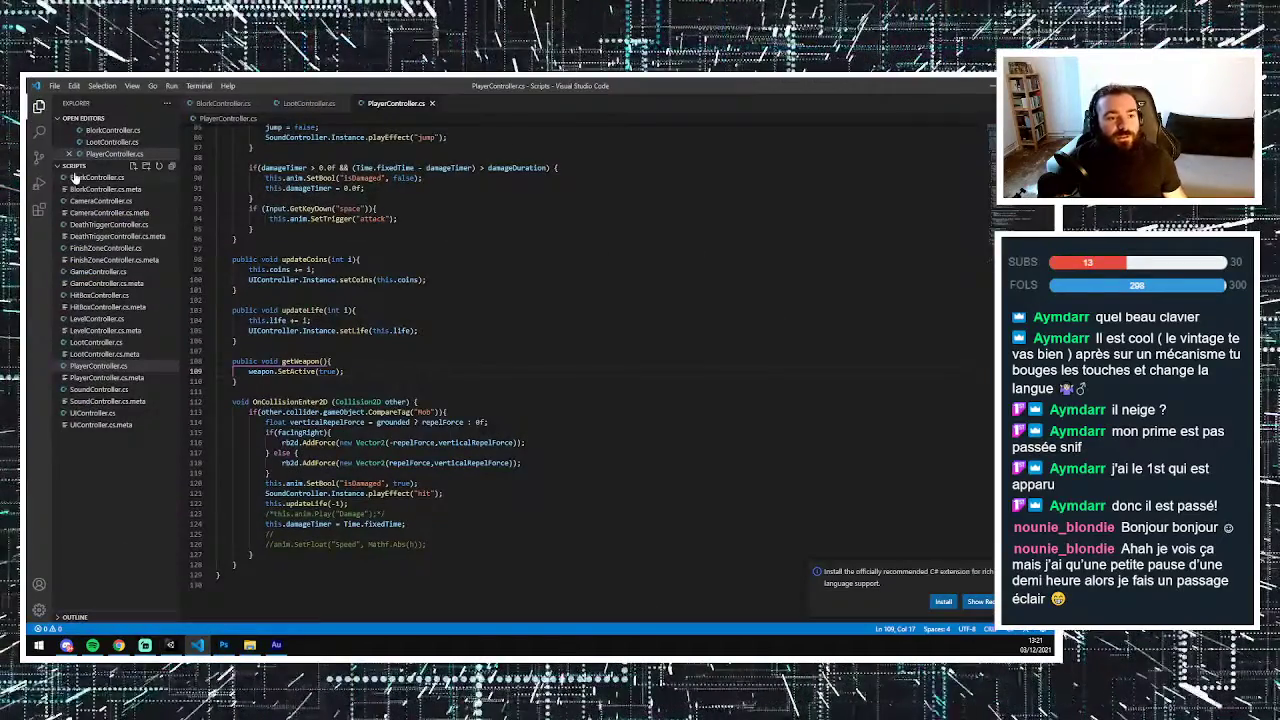
left_click(100, 389)
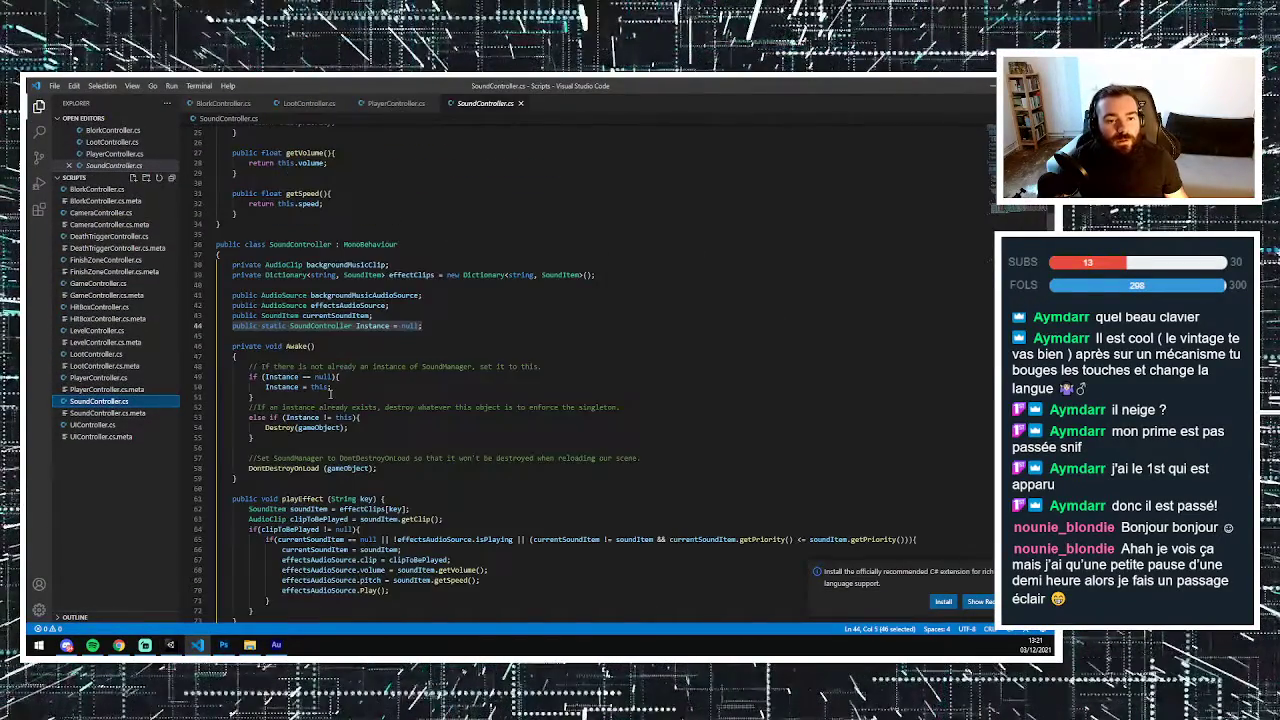
scroll(330, 394, "up", 3)
scroll(326, 322, "down", 5)
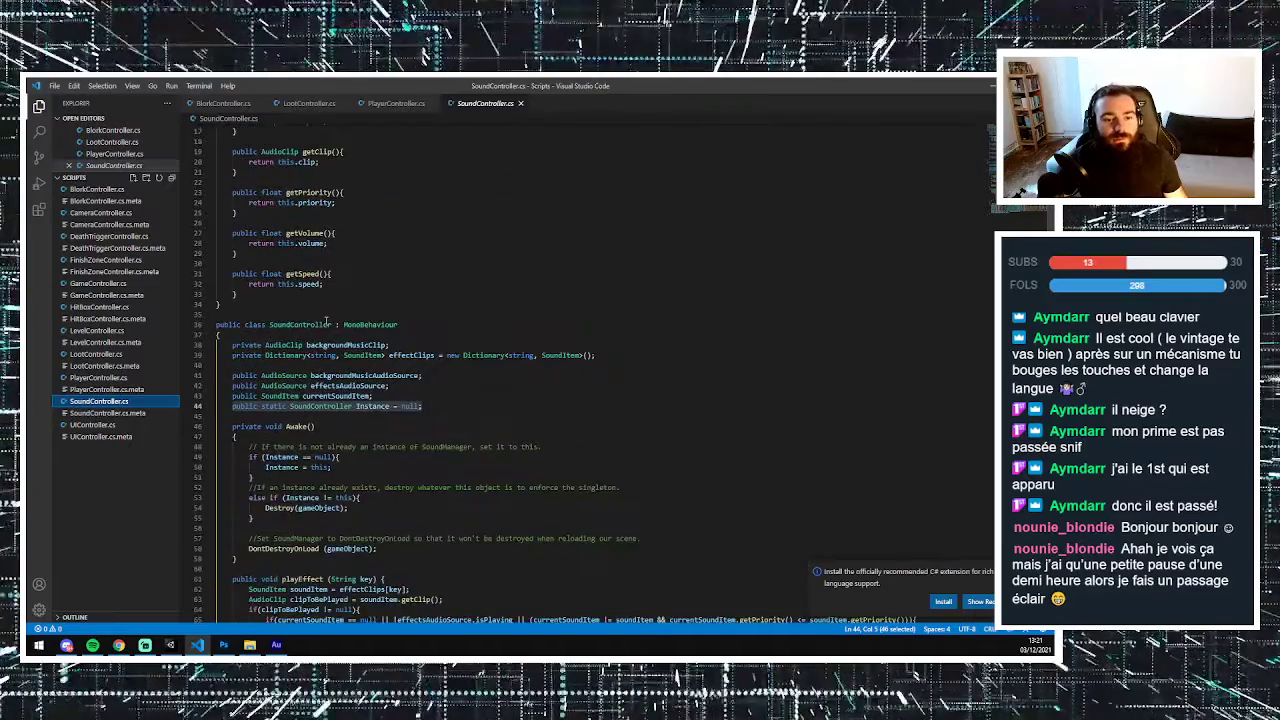
scroll(326, 322, "down", 12)
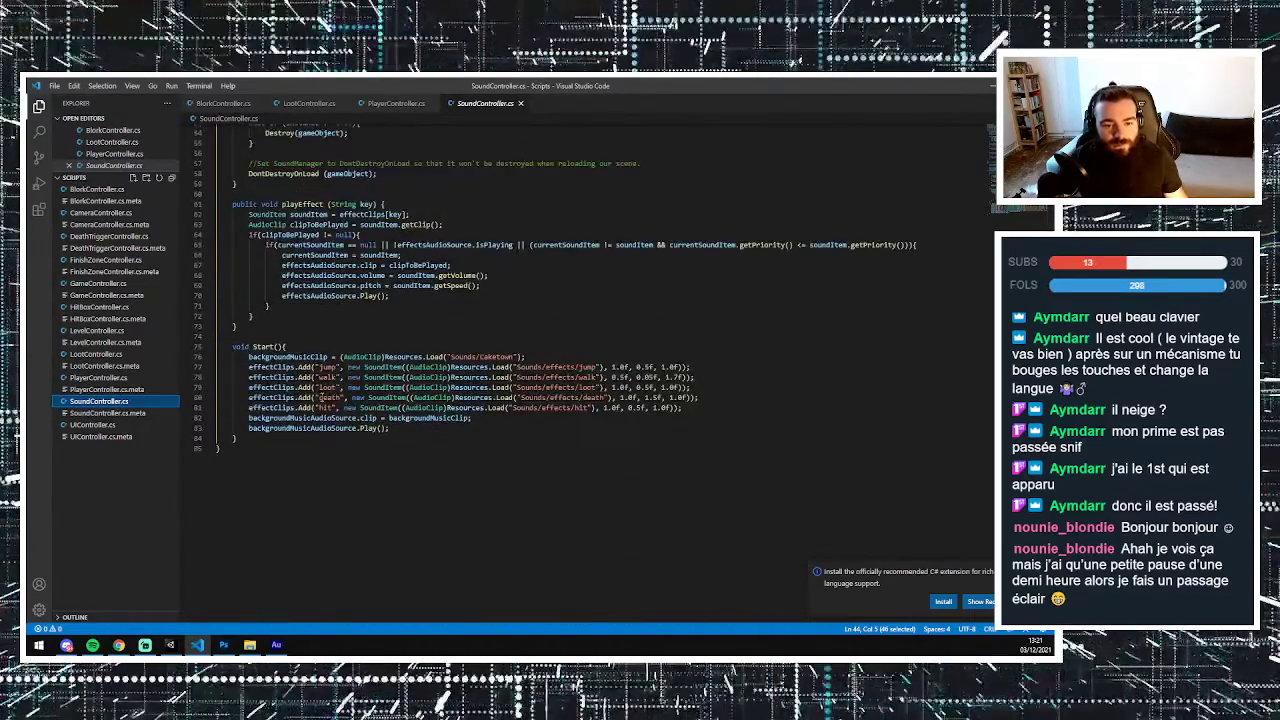
left_click(323, 408)
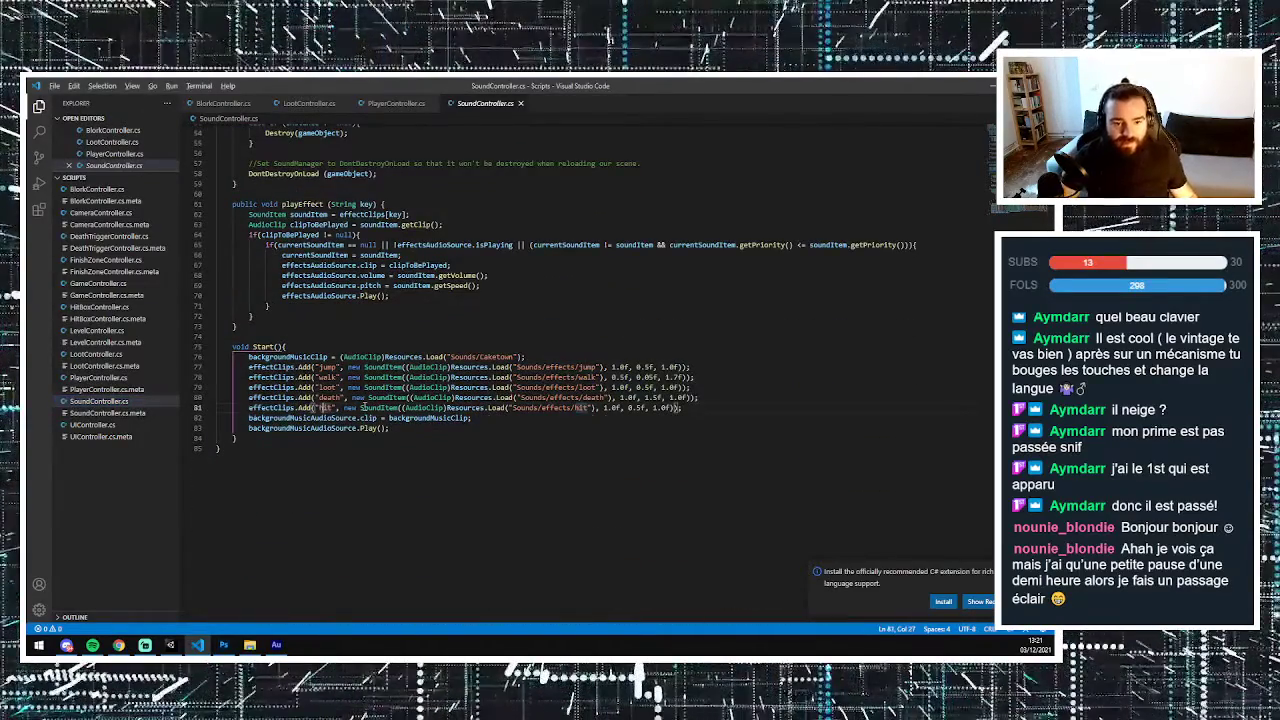
key("shift+alt+Down")
- Change the duplicated entry's key to "attack" and its clip path to "Sounds/effects/weapon", and save the script
double_click(323, 418)
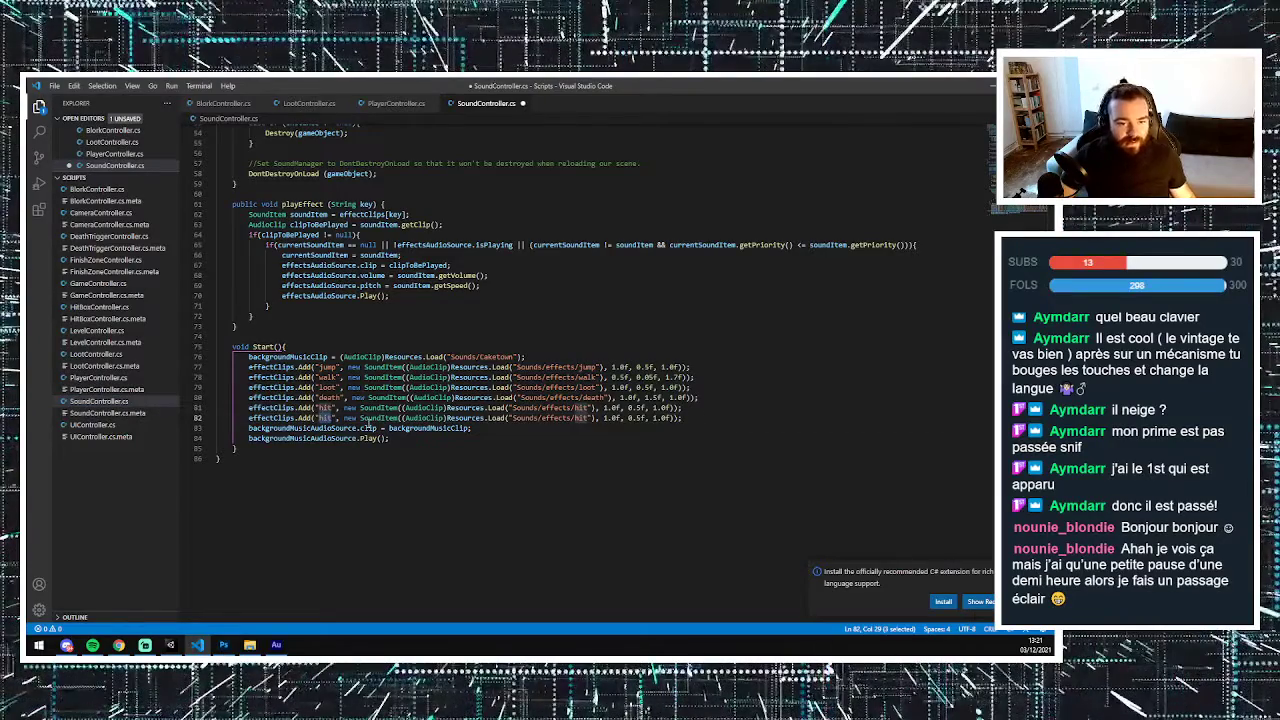
type("attack")
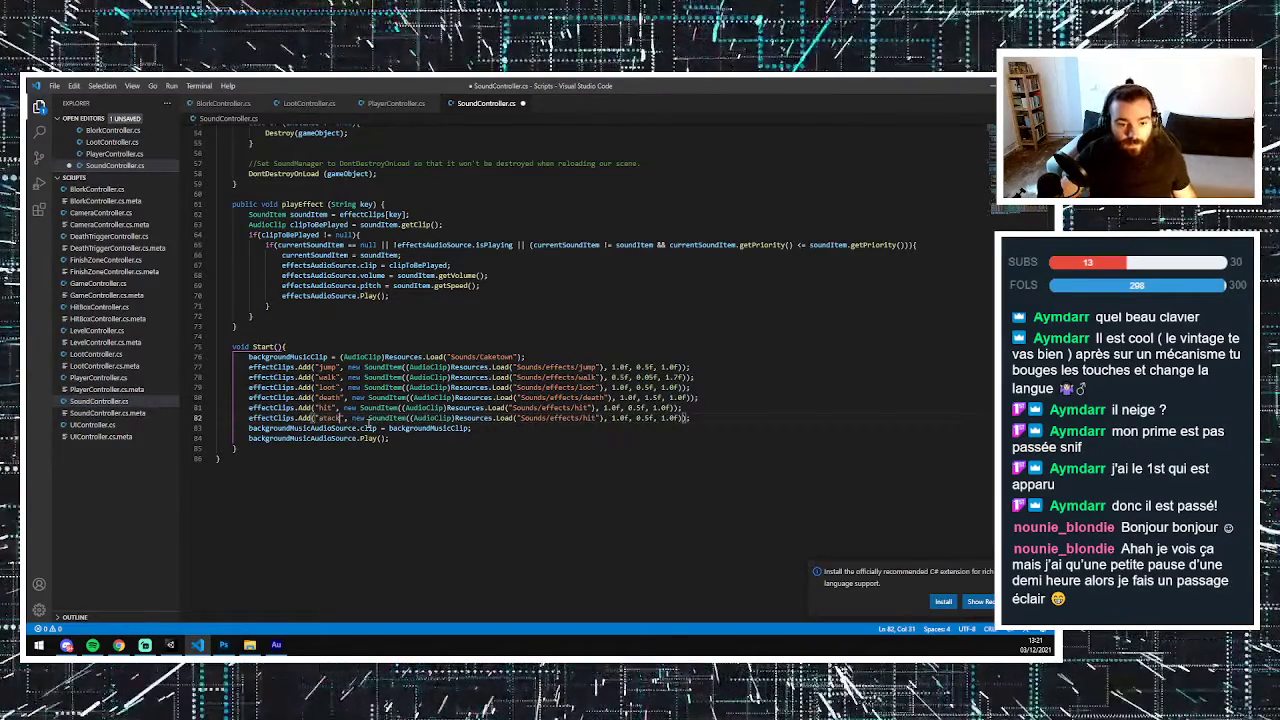
type("k")
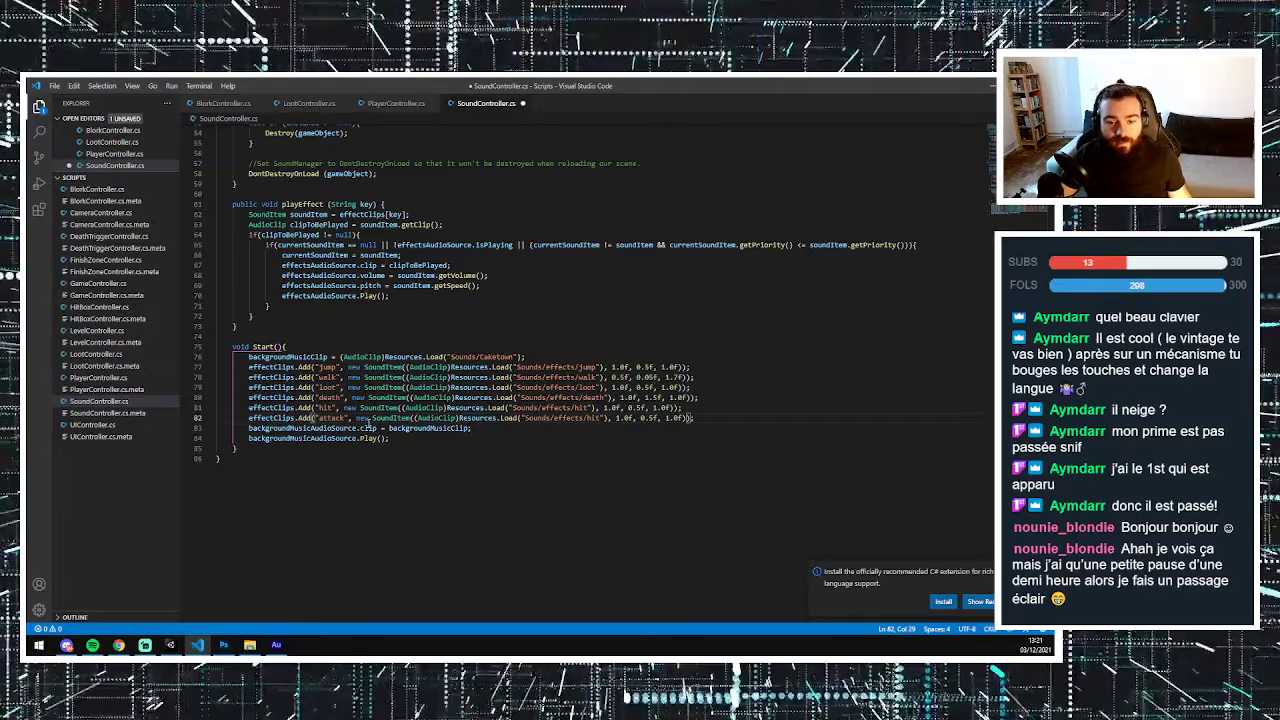
double_click(592, 418)
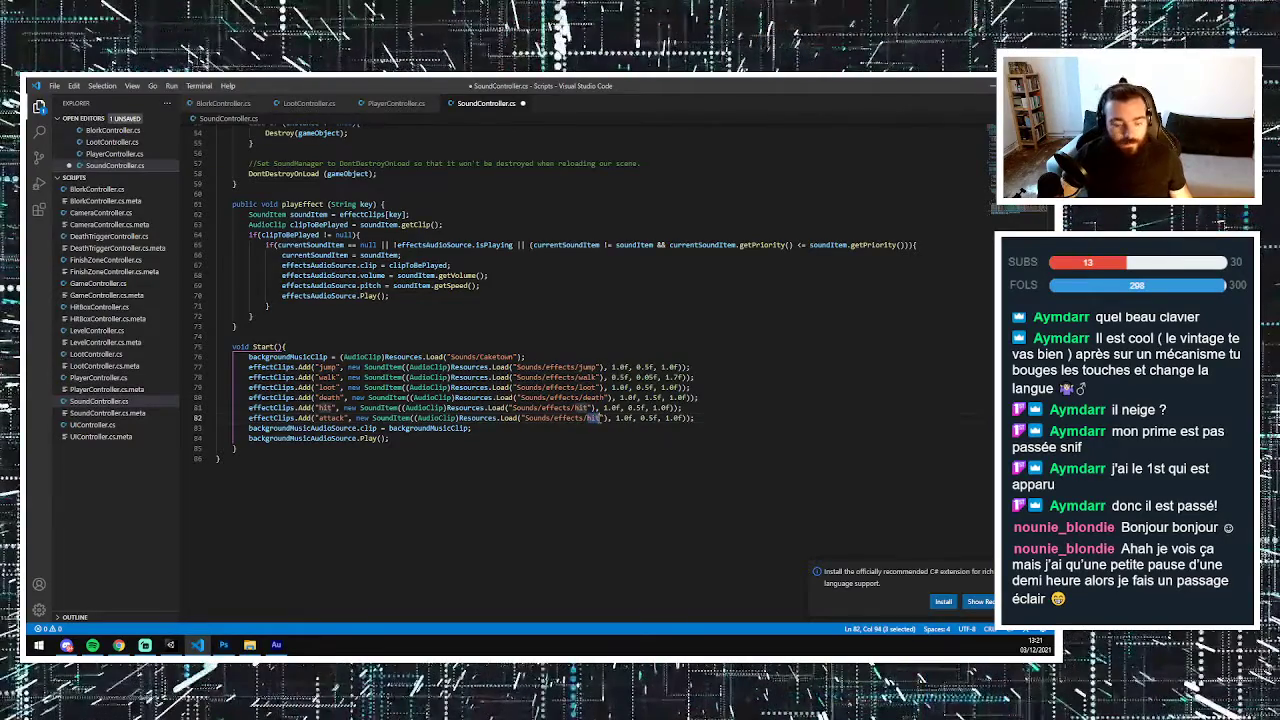
type("weapon")
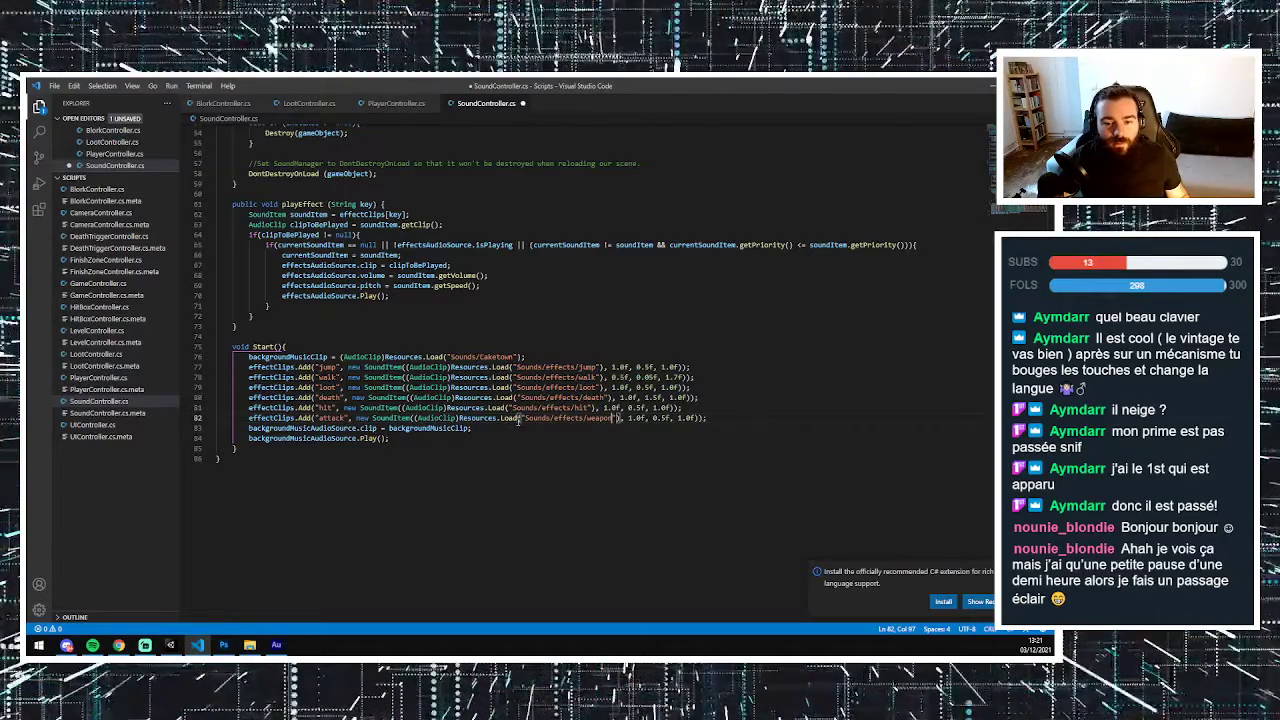
left_click(298, 418)
key("ctrl+s")
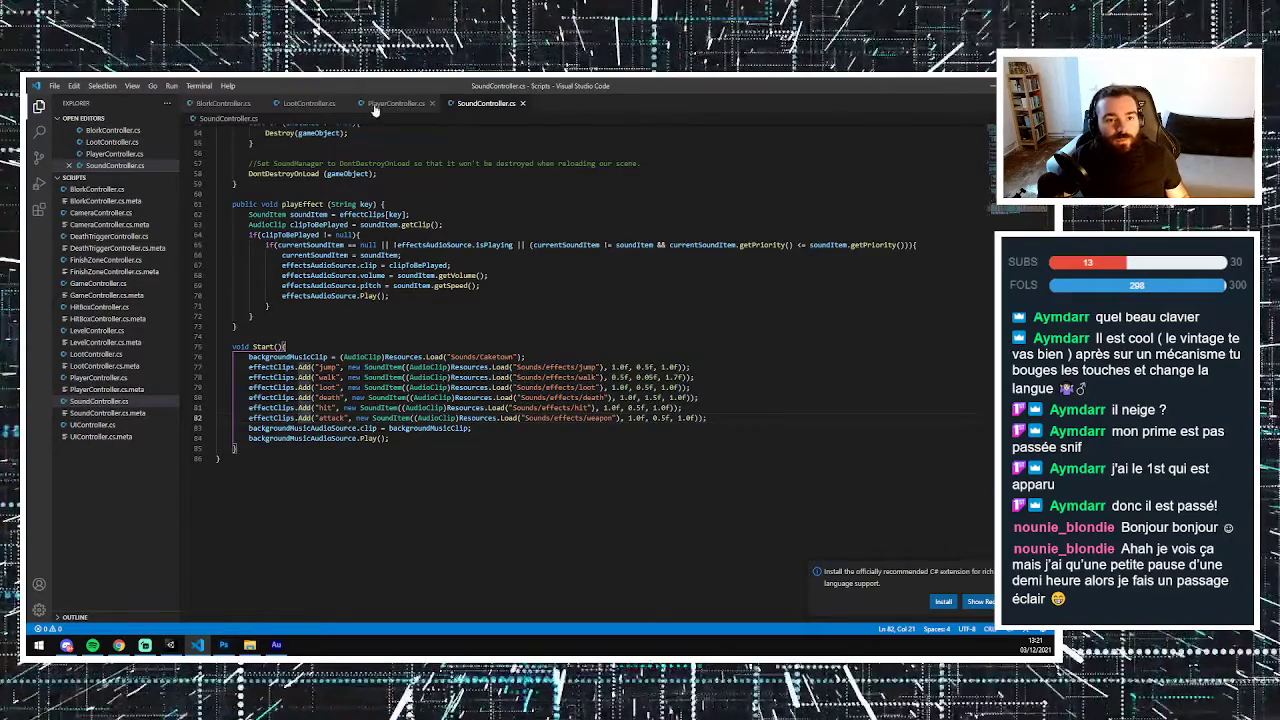
- In PlayerController.cs, copy the playEffect("walk") call into getWeapon() below weapon.SetActive(true)
left_click(388, 103)
scroll(358, 378, "up", 2)
scroll(358, 378, "up", 4)
scroll(427, 394, "up", 4)
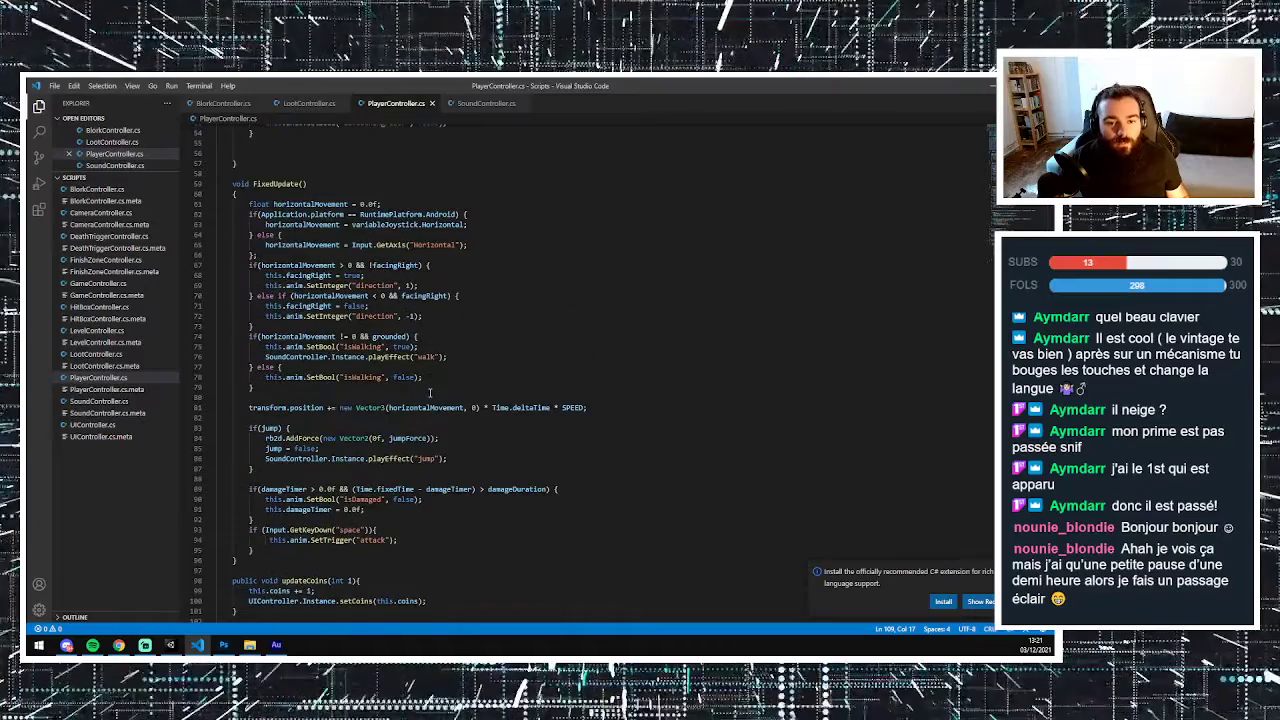
scroll(427, 394, "down", 6)
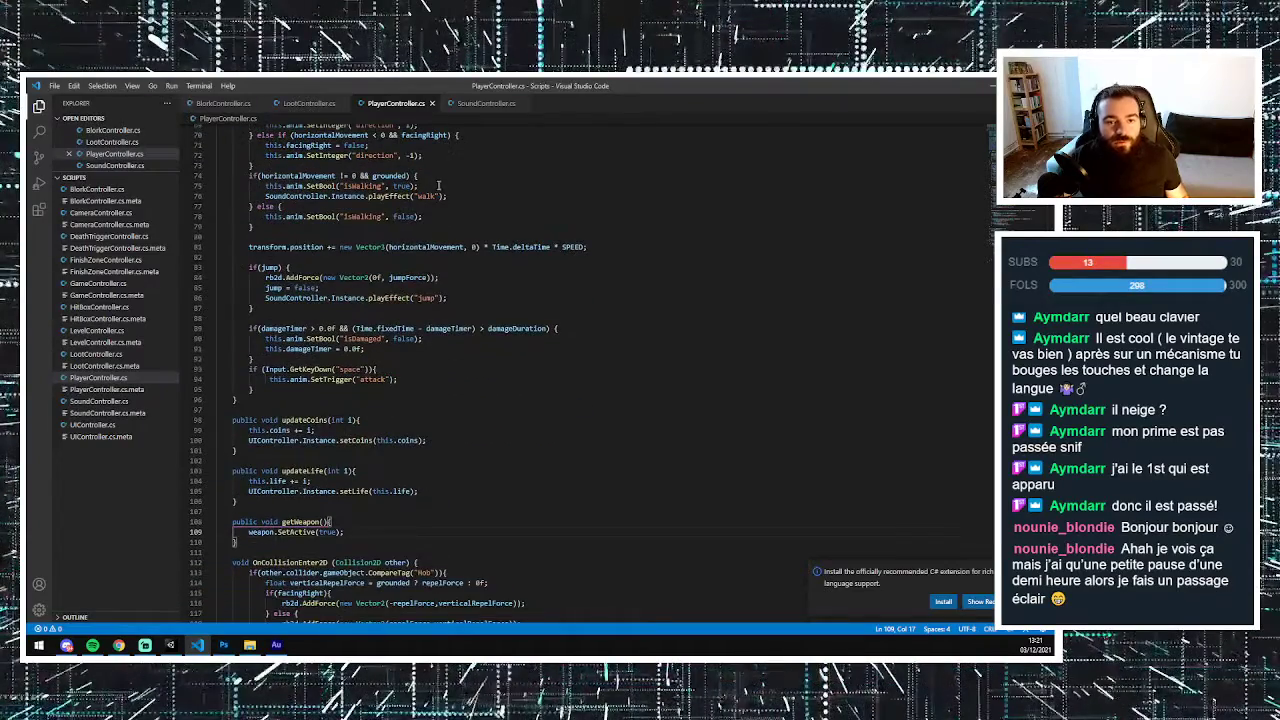
left_click_drag(218, 206, 427, 187)
key("ctrl+c")
scroll(363, 378, "down", 5)
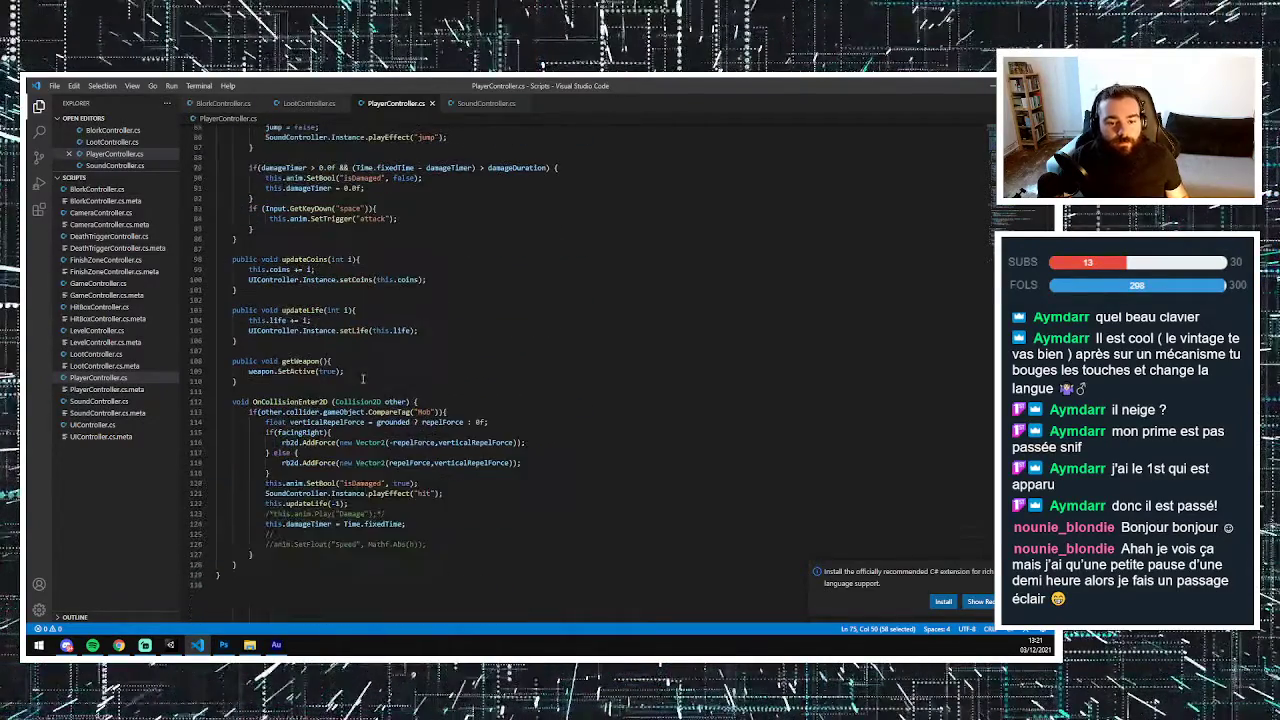
left_click(359, 370)
key("Return")
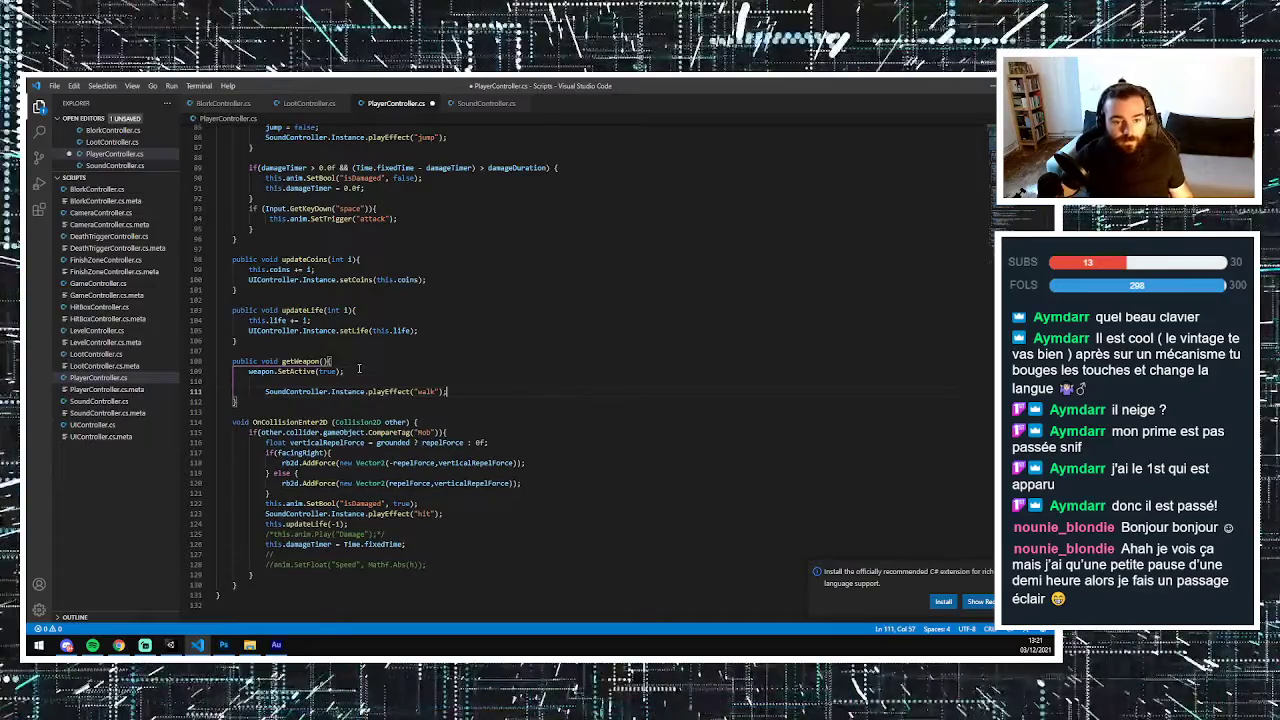
key("ctrl+v")
- Fix the pasted call's indentation, remove the blank line above it, change its effect name to "attack" and save
left_click(252, 391)
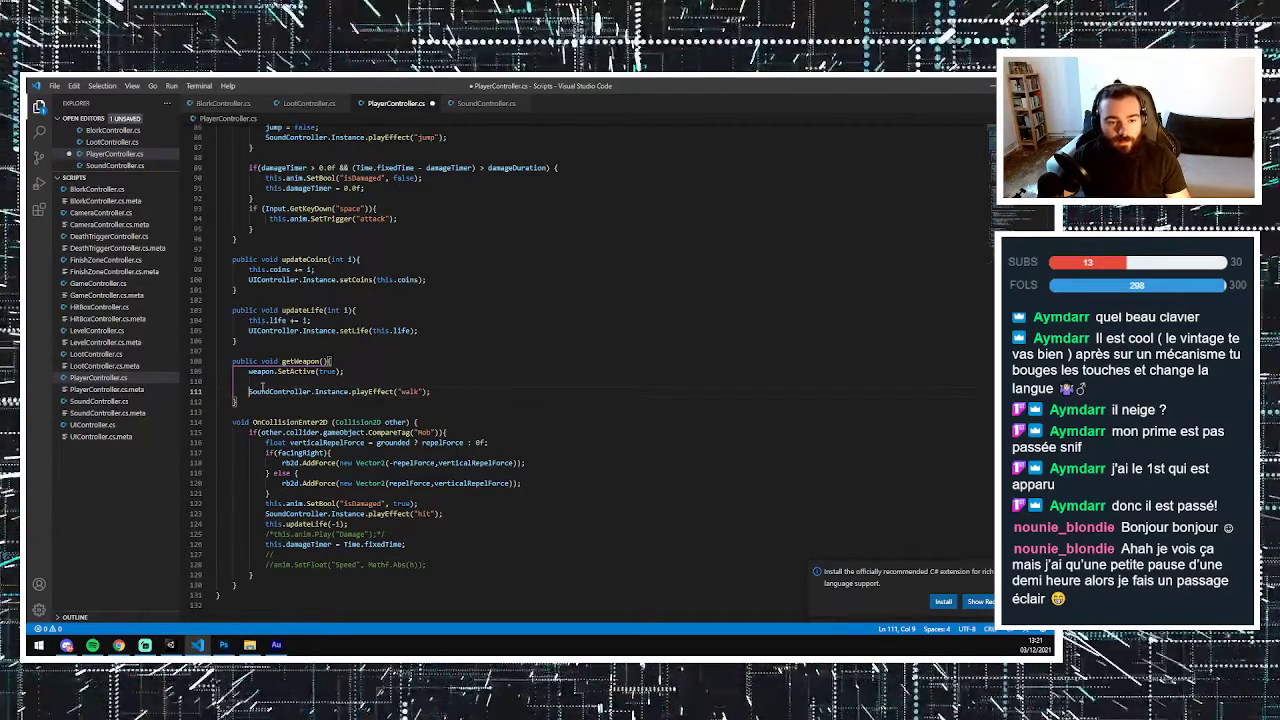
key("Up")
key("BackSpace")
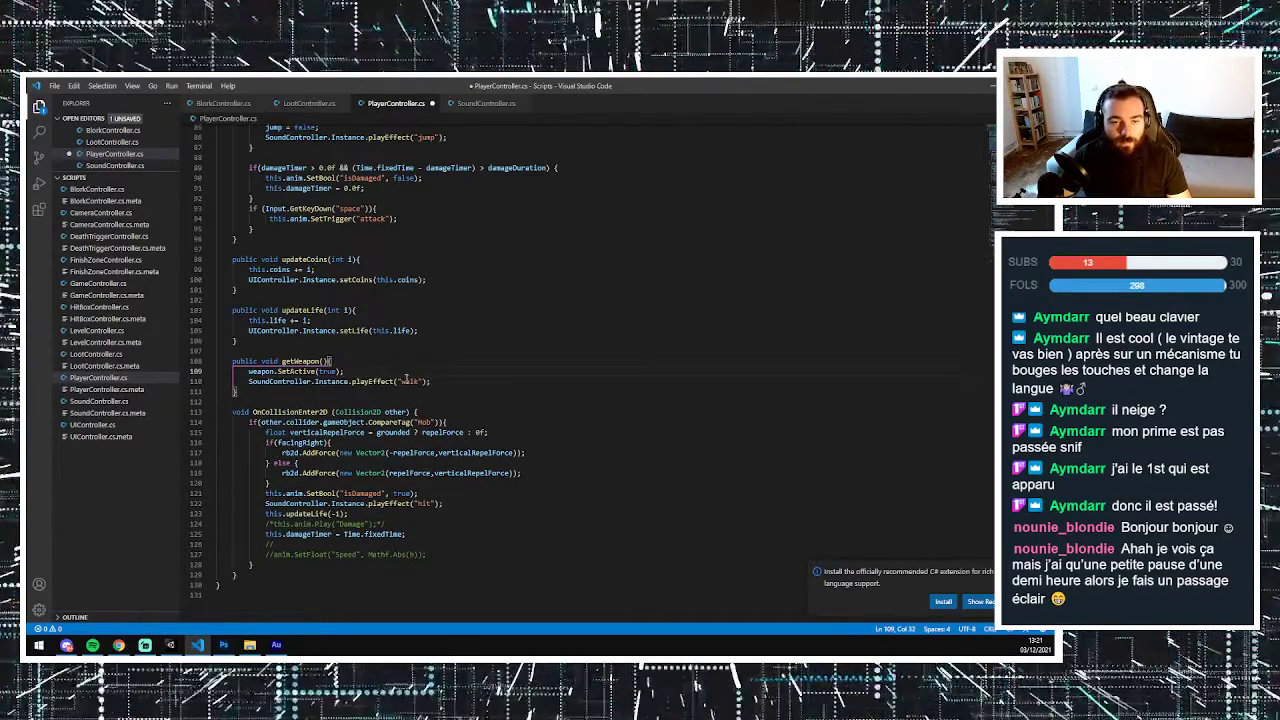
double_click(409, 381)
type("attack")
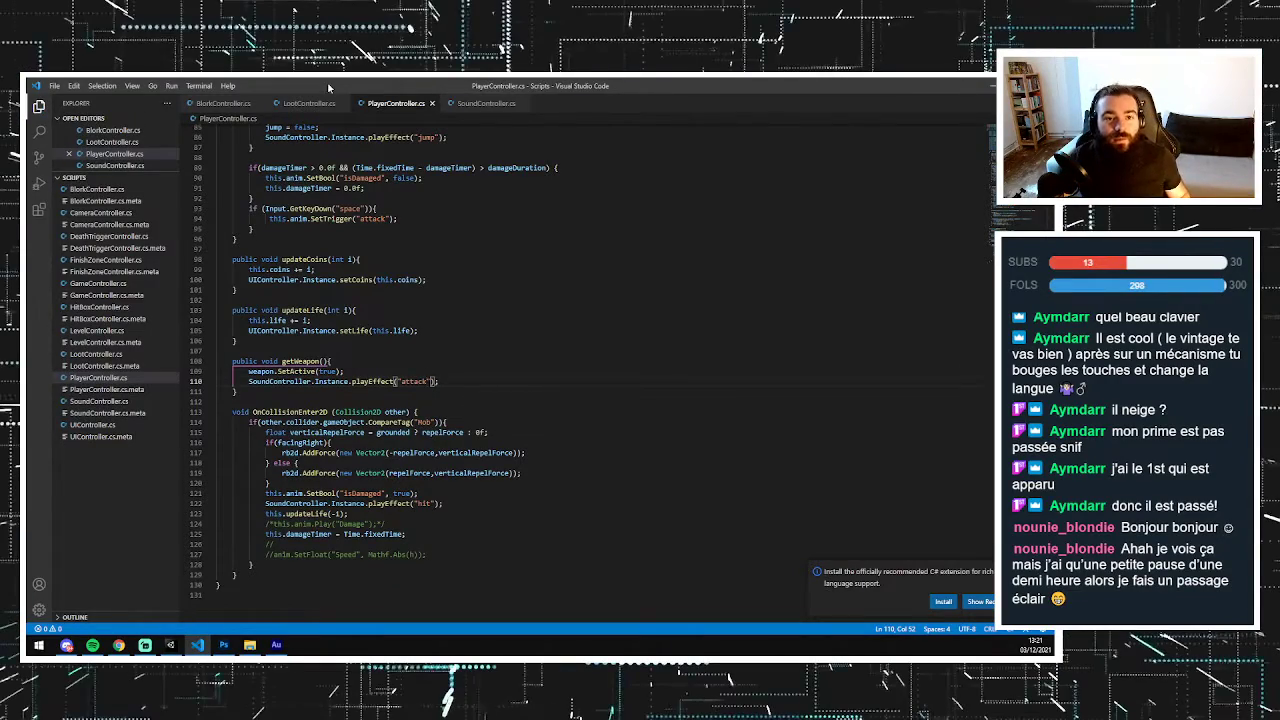
- Check the SoundItem constructor's parameter order in SoundController.cs and locate the priority value in the "attack" entry
key("ctrl+Tab")
scroll(575, 385, "up", 10)
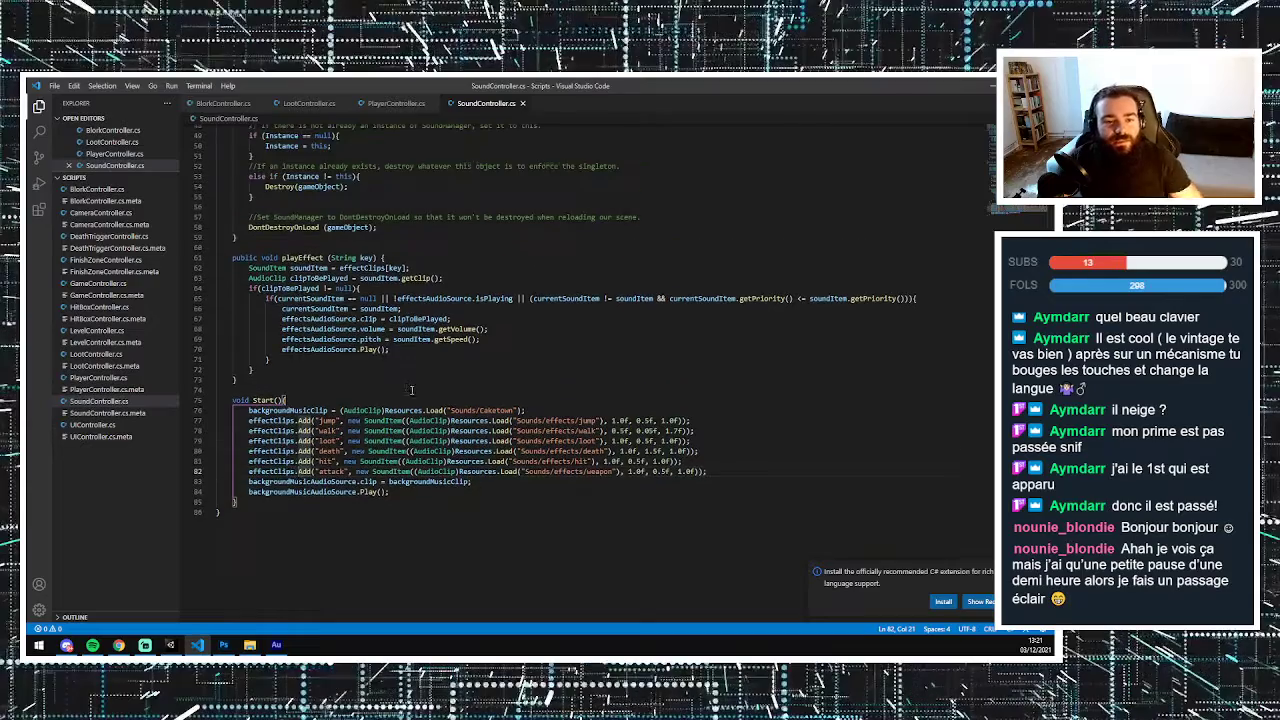
scroll(368, 292, "up", 7)
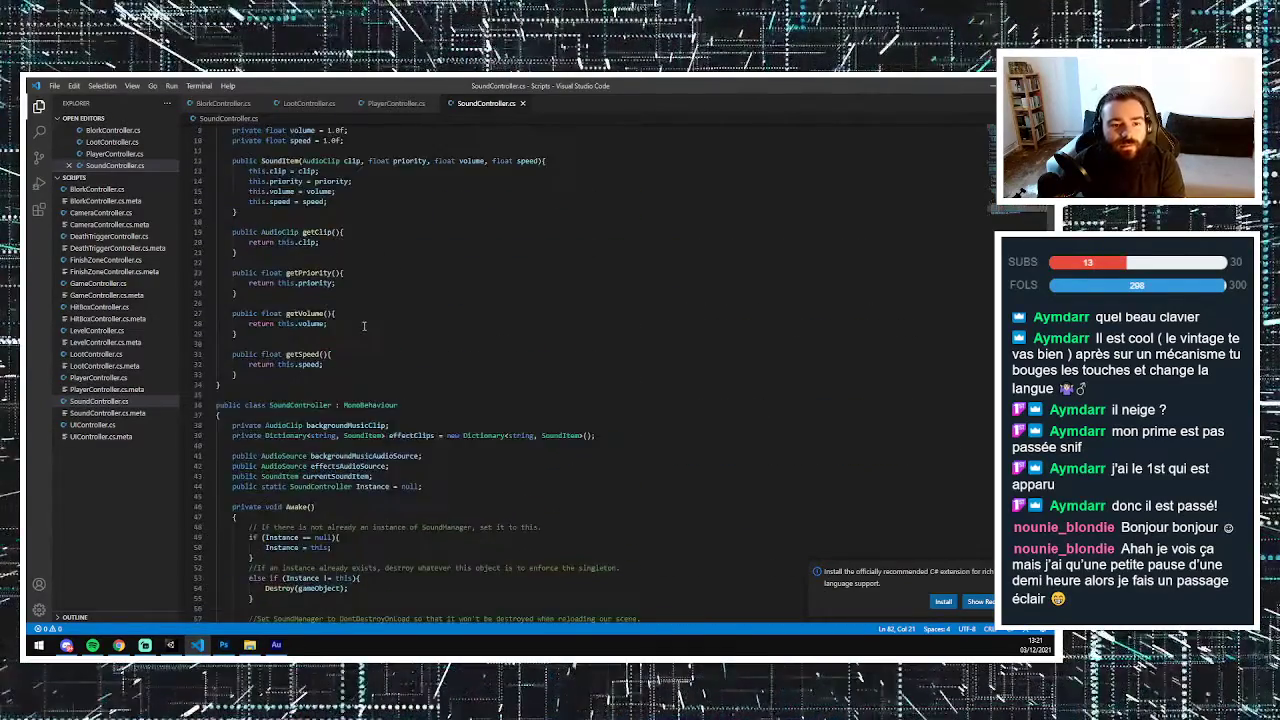
left_click(340, 241)
double_click(408, 243)
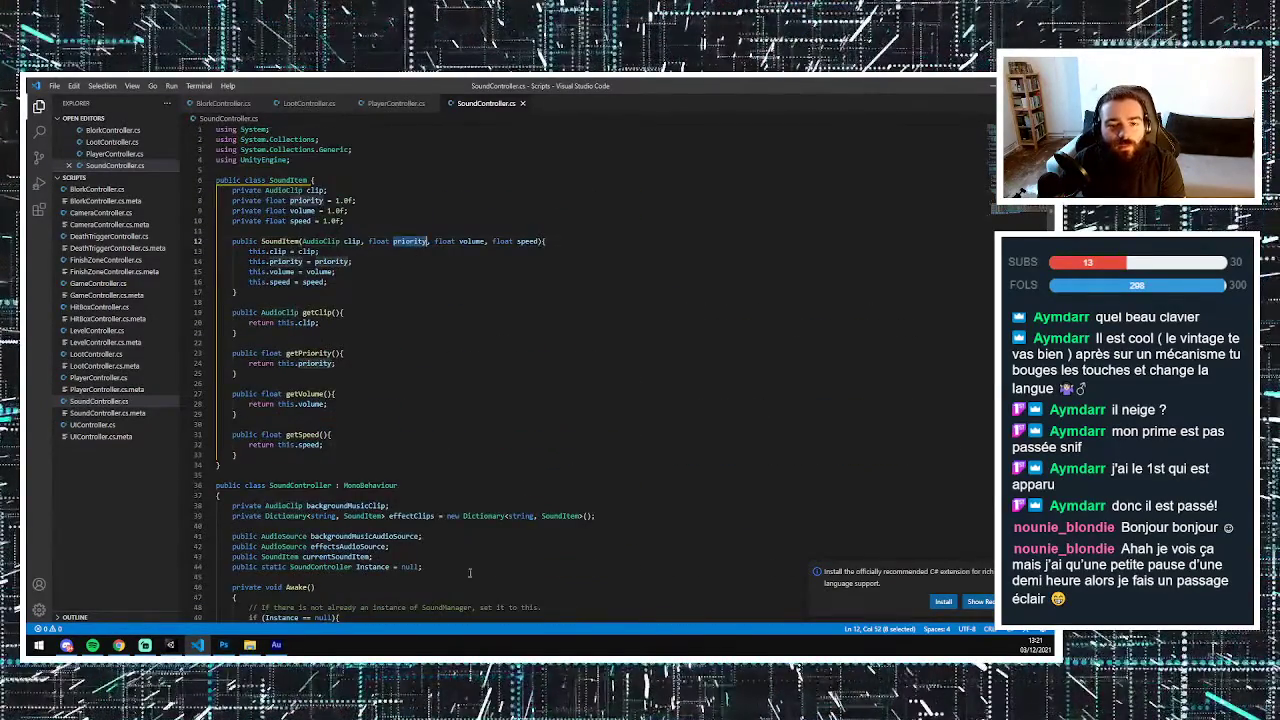
scroll(636, 468, "down", 14)
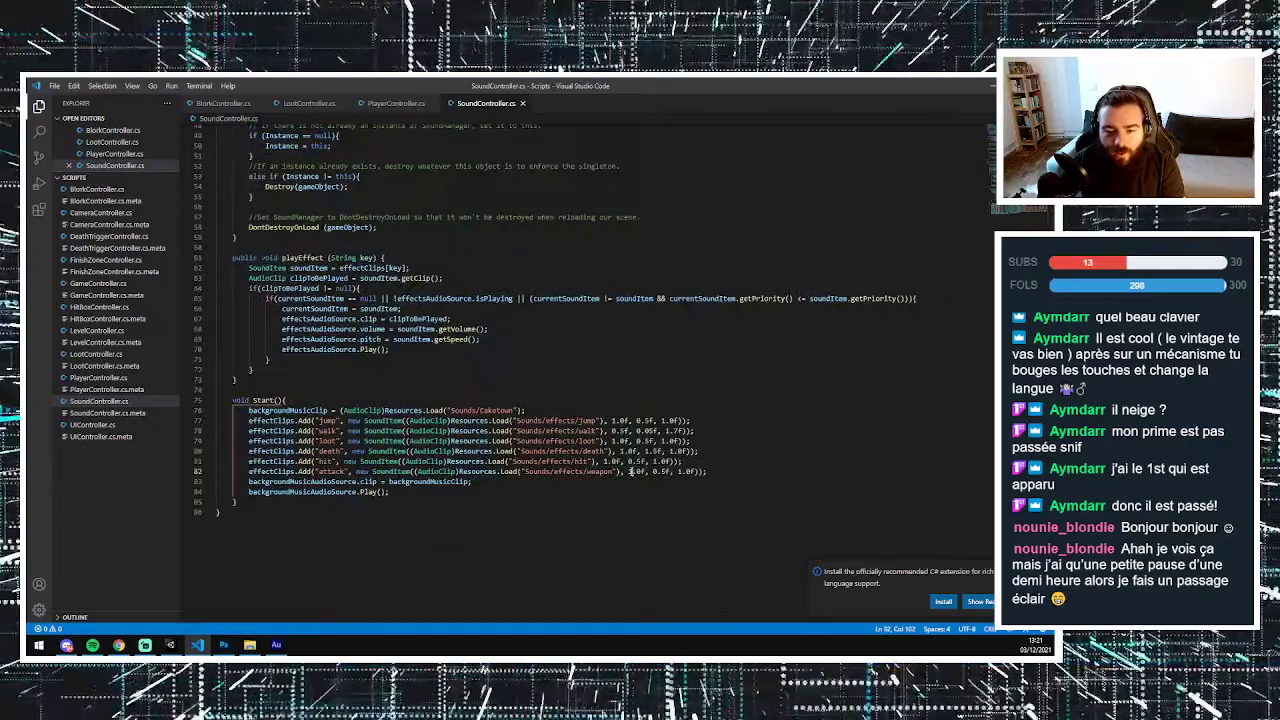
left_click(634, 471)
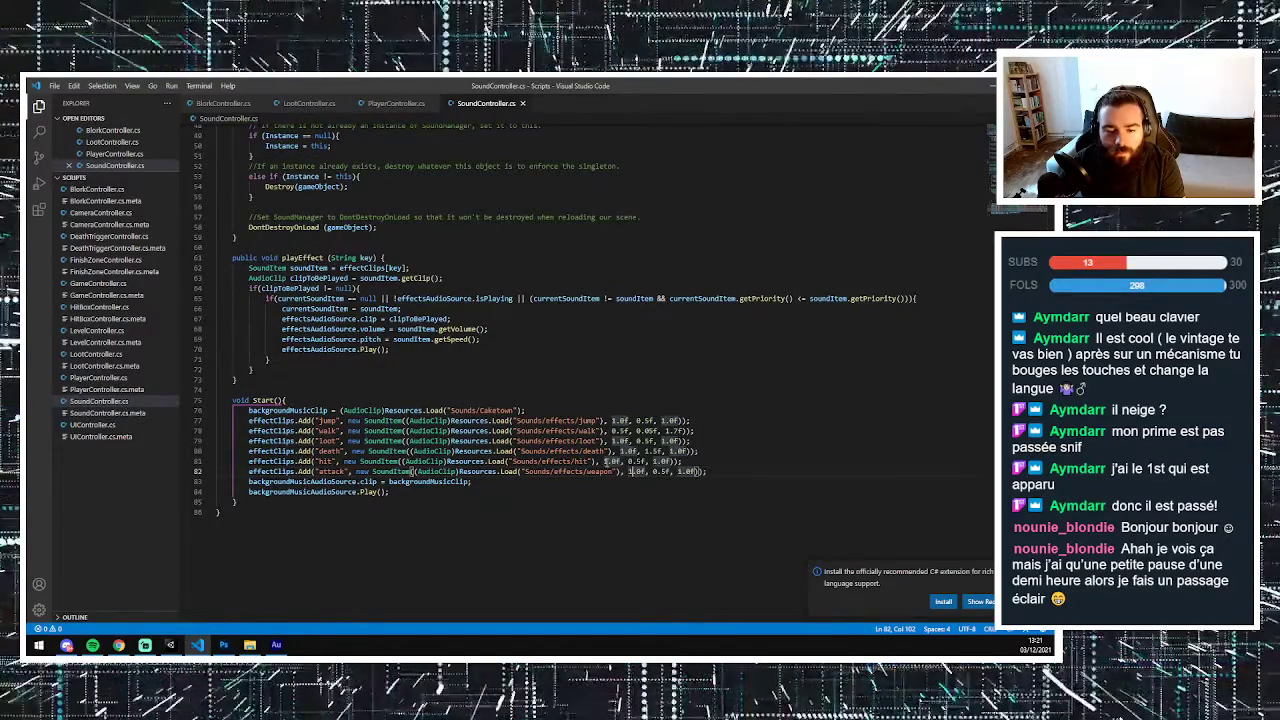